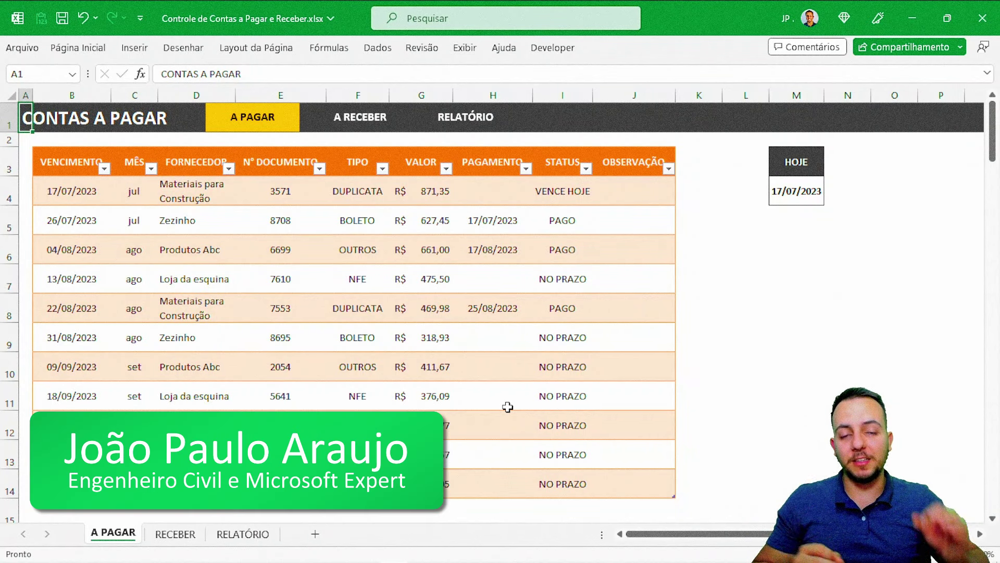
Browse back and forth between the A PAGAR, A RECEBER and RELATÓRIO sheets
key("ctrl+Page_Down")
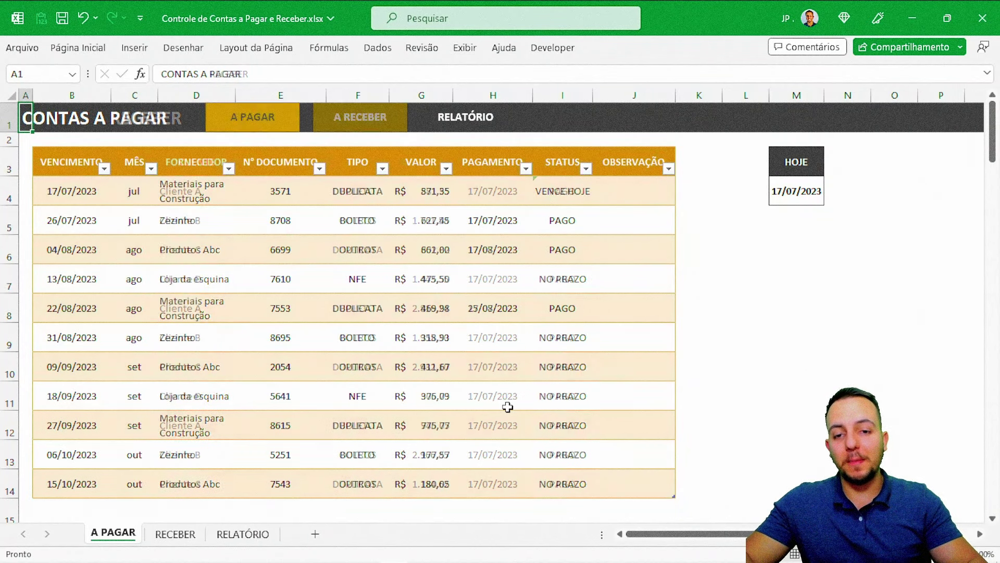
key("ctrl+Page_Down")
key("ctrl+Page_Up")
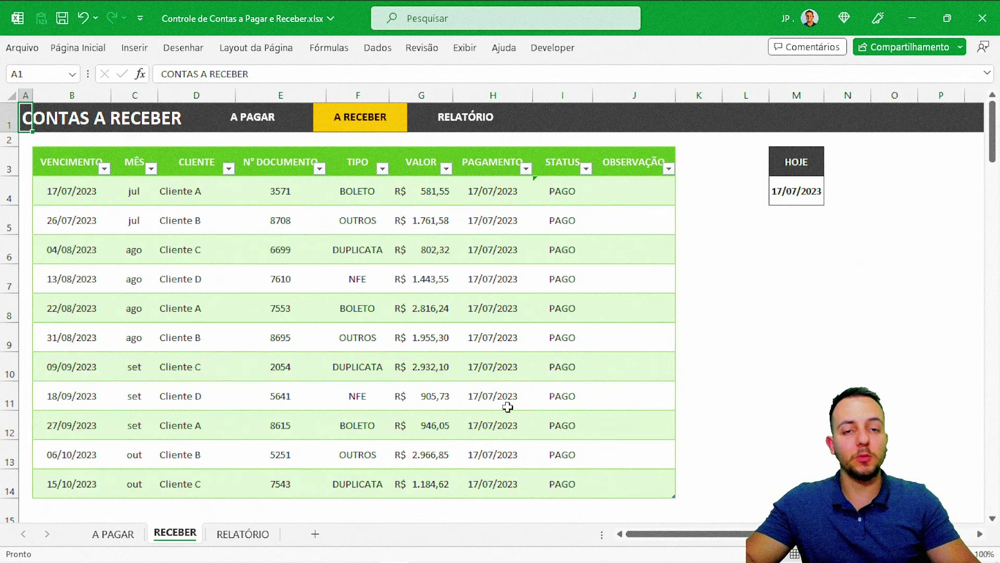
key("ctrl+Page_Up")
left_click(367, 134)
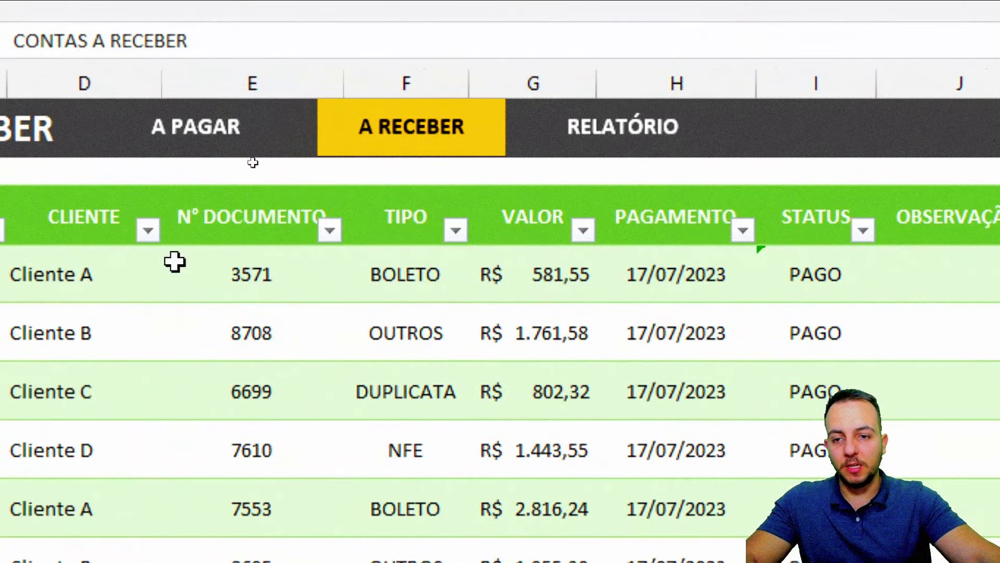
key("ctrl+Page_Up")
left_click(632, 156)
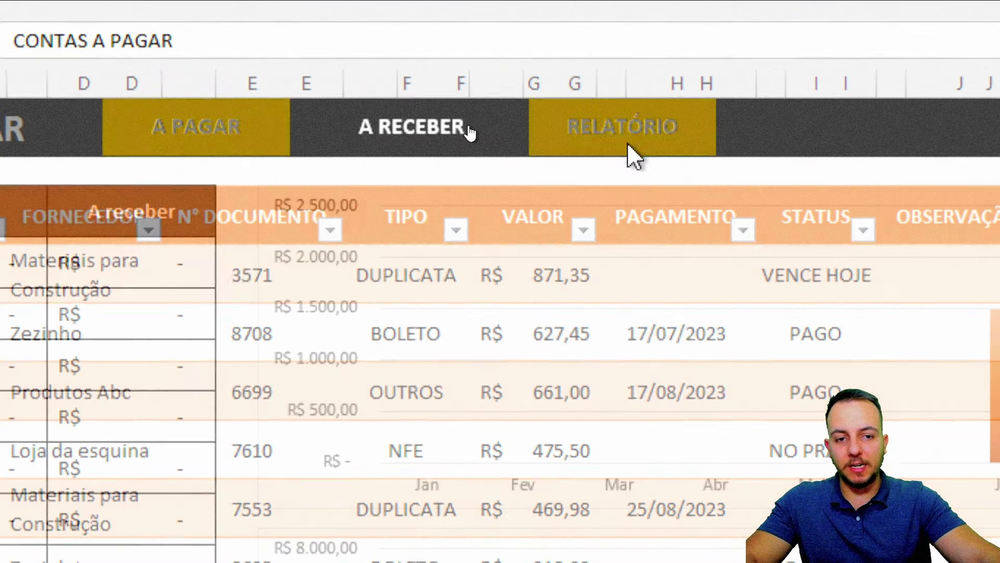
left_click(413, 161)
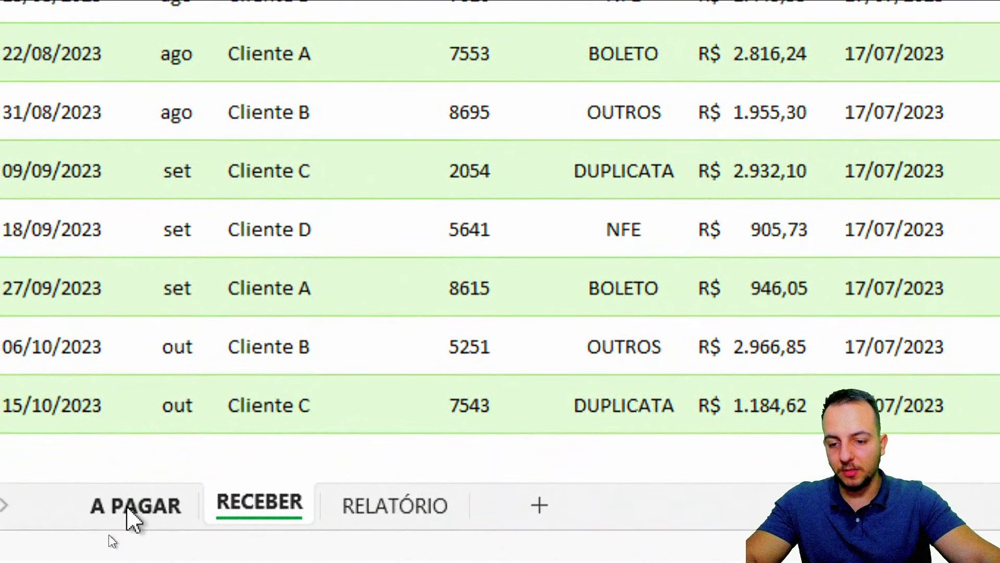
left_click(129, 518)
left_click(386, 525)
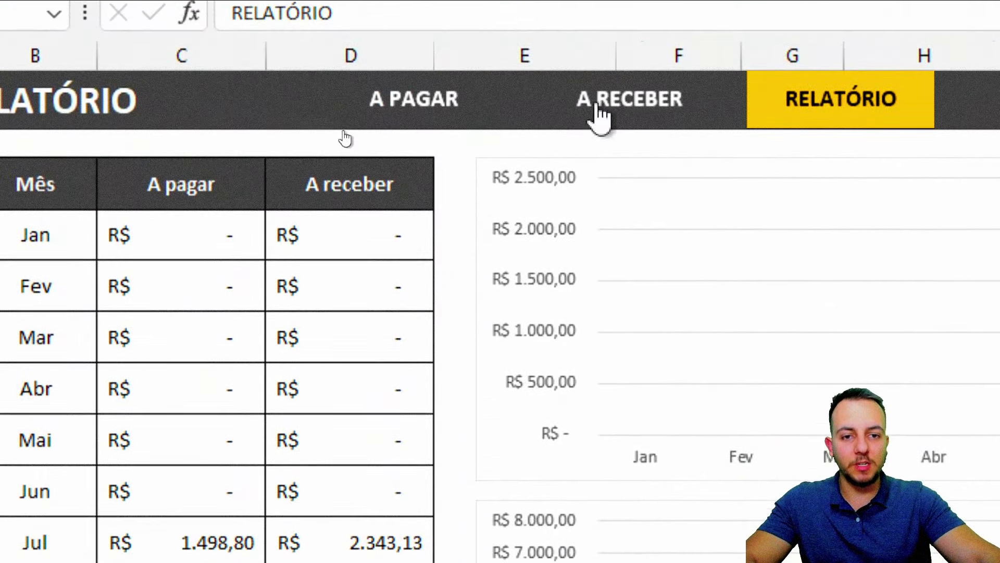
left_click(599, 117)
left_click(458, 125)
left_click(671, 112)
left_click(443, 112)
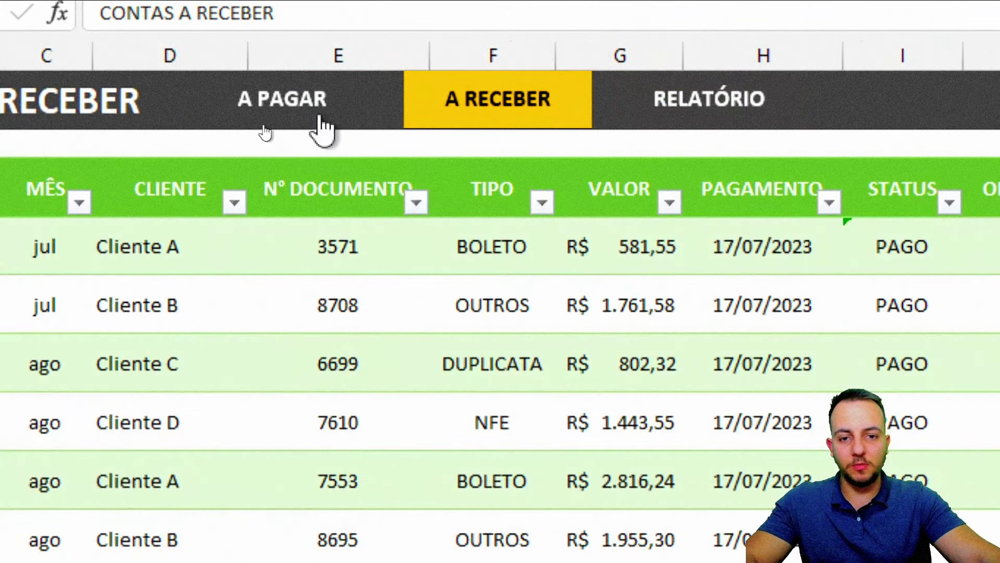
left_click(281, 104)
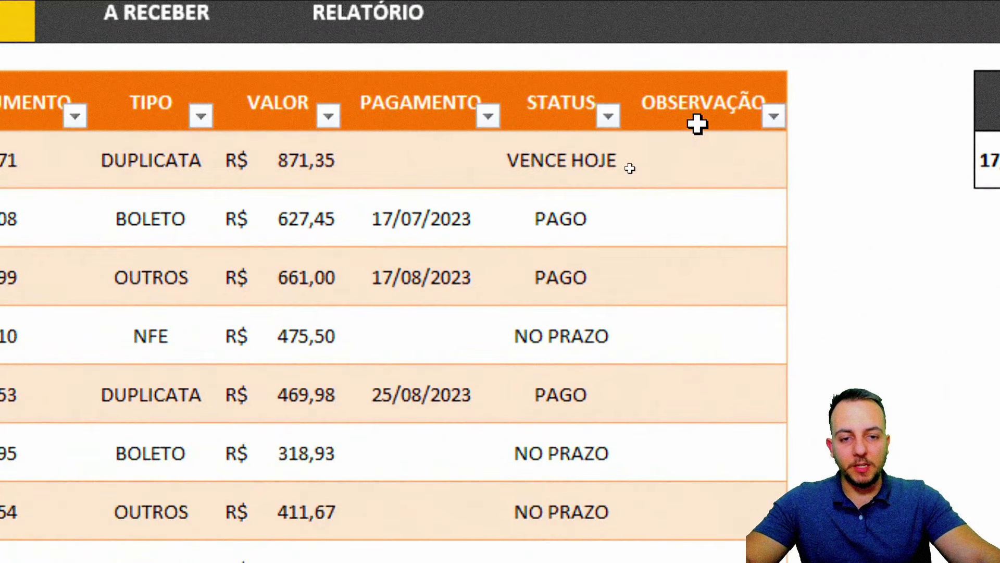
Inspect the first row's STATUS formula and leave it unchanged
double_click(573, 164)
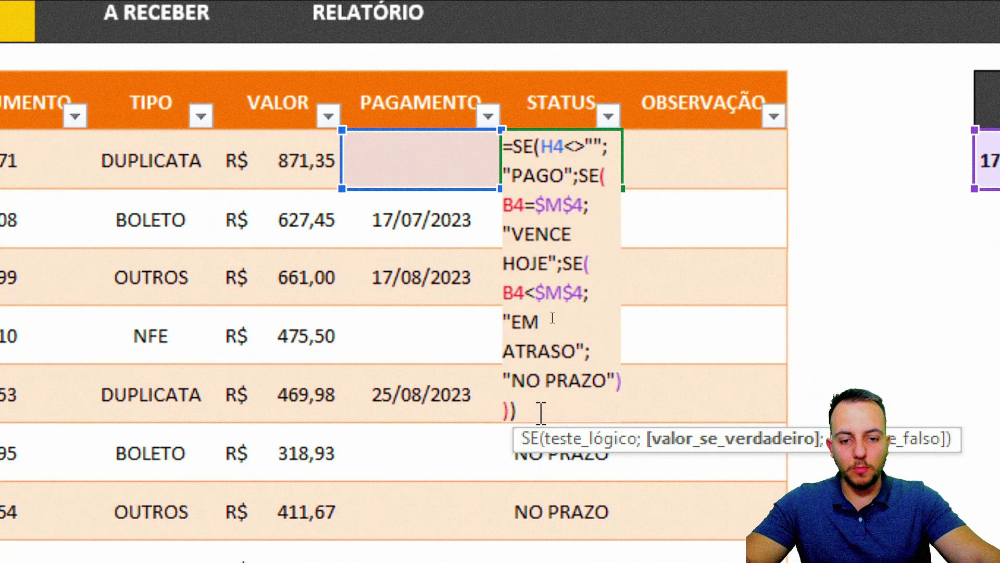
left_click_drag(542, 413, 482, 150)
key("Escape")
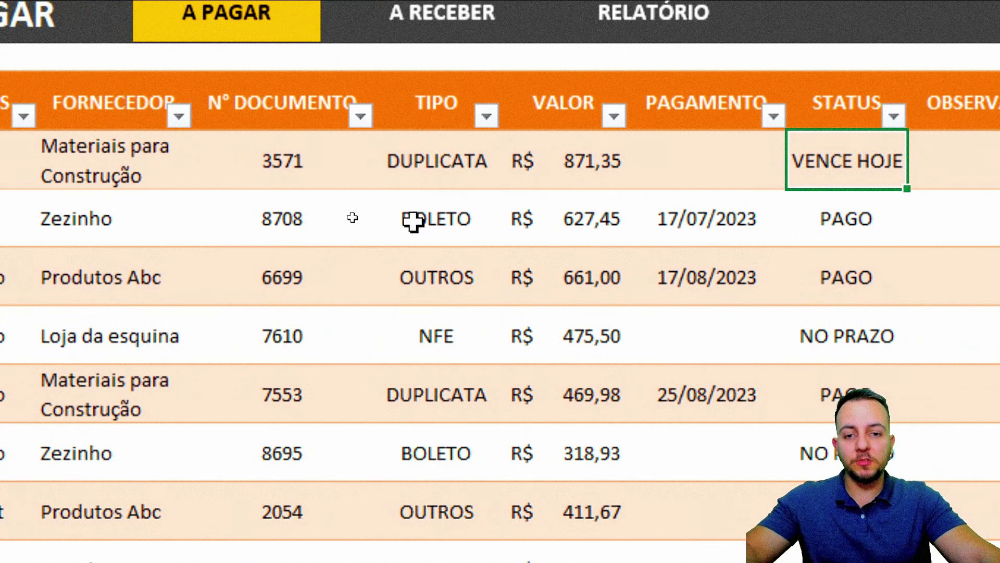
Set the first payable's TIPO to OUTROS using the dropdown list
left_click(447, 151)
left_click(513, 175)
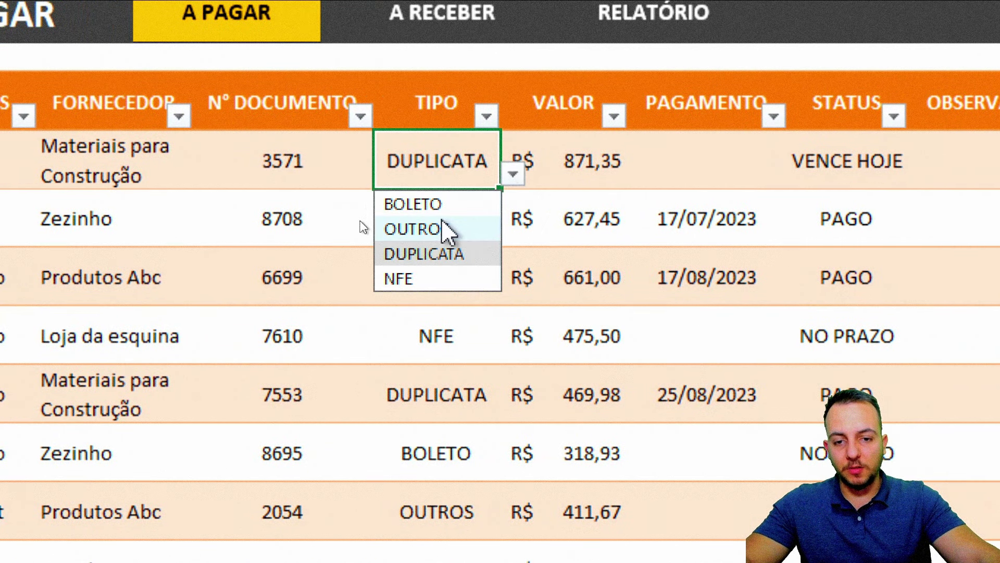
left_click(442, 218)
left_click(513, 175)
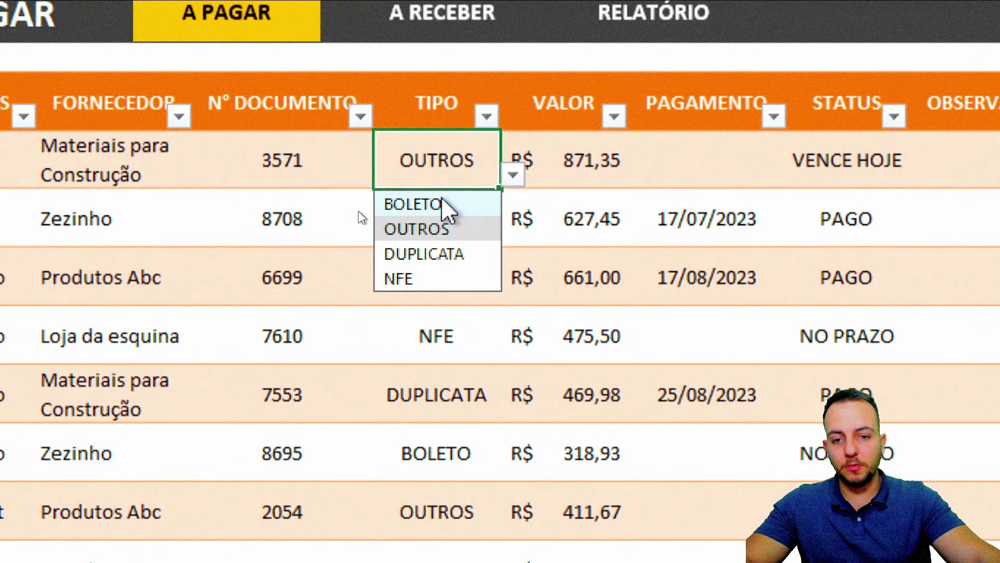
left_click(436, 204)
left_click(514, 175)
left_click(442, 228)
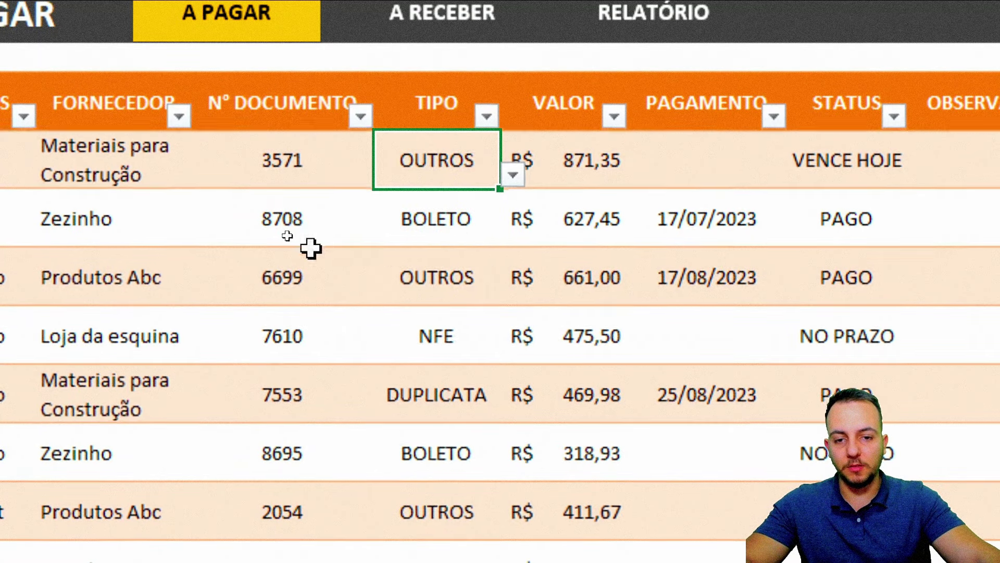
left_click(399, 119)
left_click(291, 122)
On the RELATÓRIO sheet, review the monthly A pagar and A receber totals
left_click(465, 117)
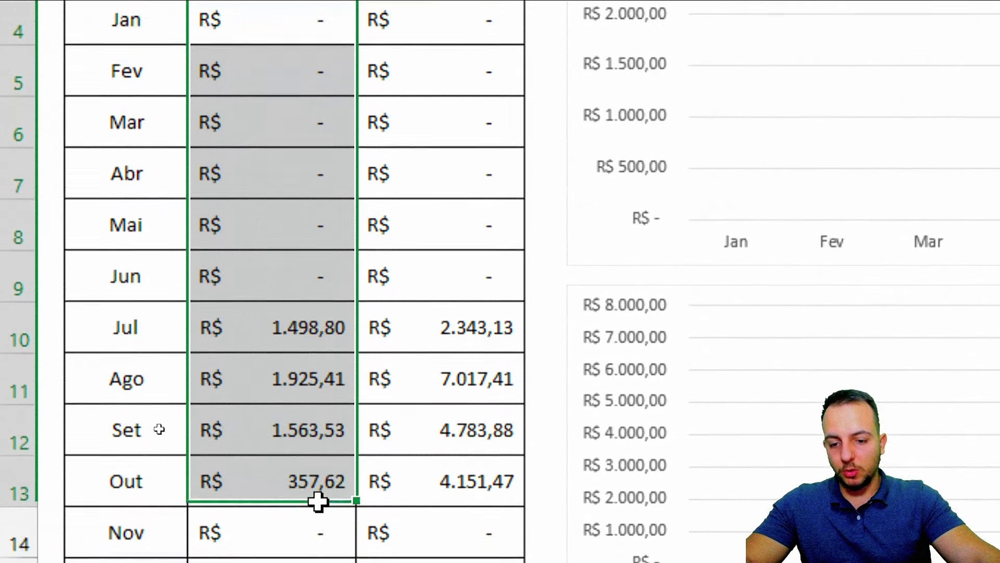
left_click_drag(269, 181, 313, 492)
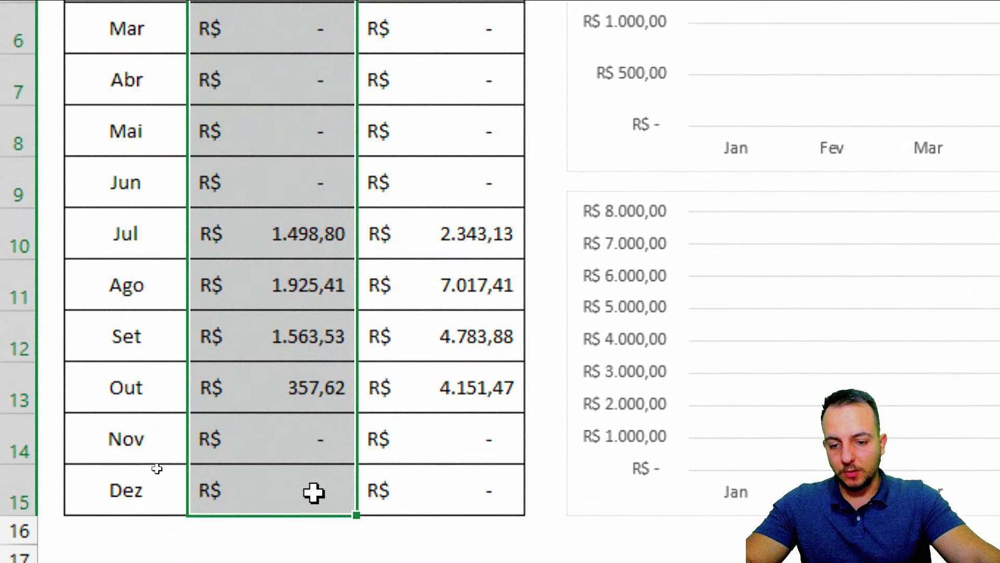
left_click_drag(437, 466, 497, 72)
left_click(86, 192)
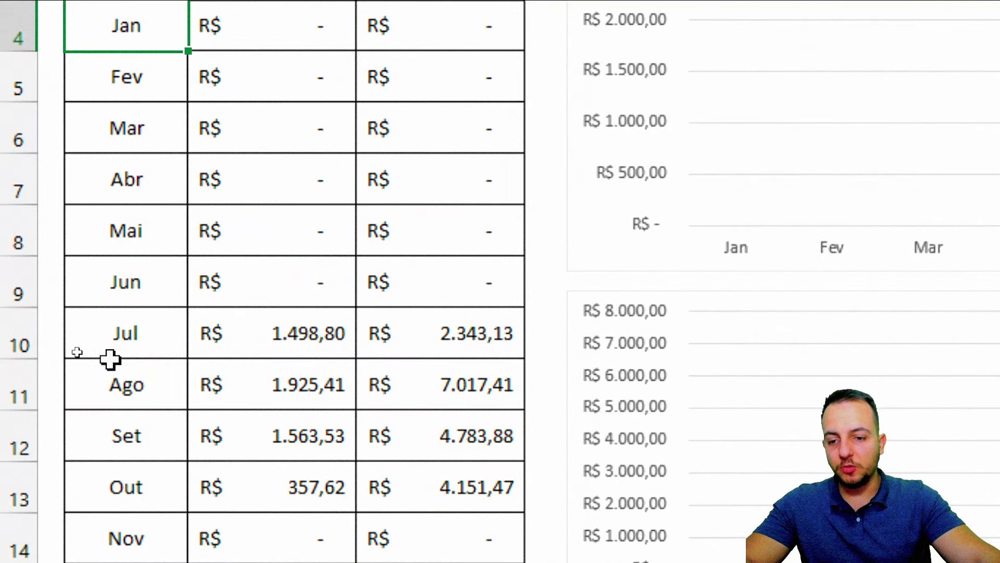
Inspect the Jul A pagar SOMASE formula without changing it, then move to another sheet
double_click(135, 339)
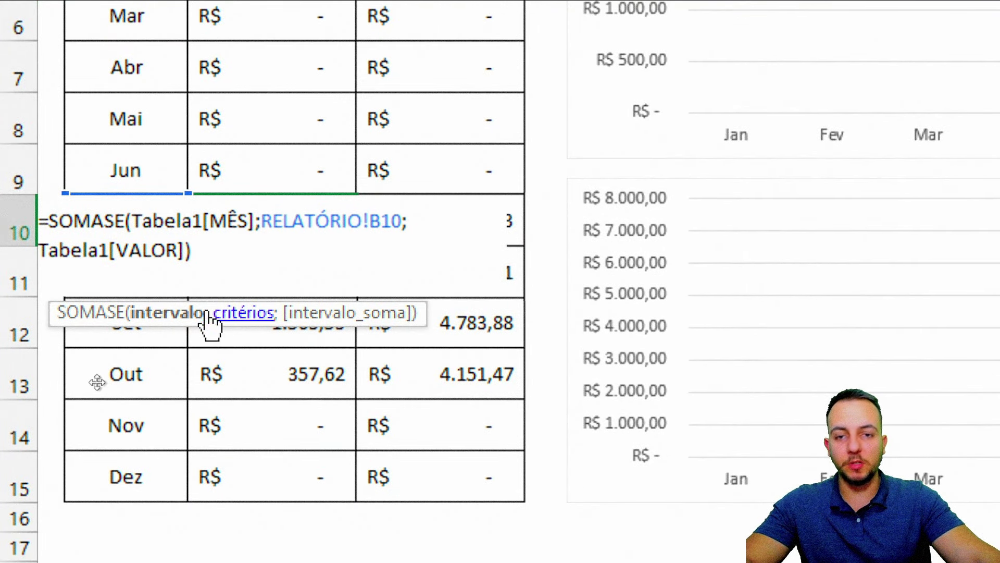
double_click(86, 221)
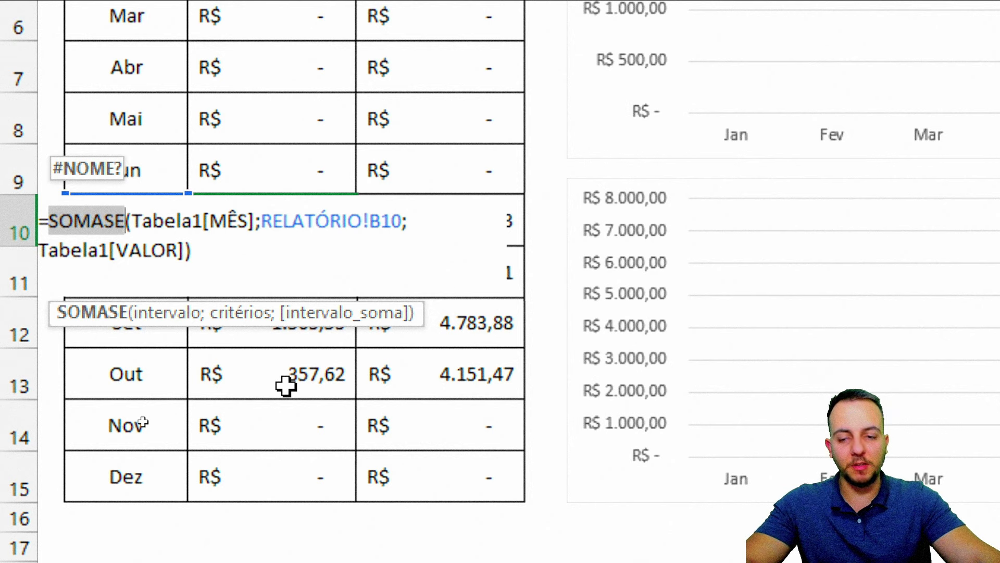
key("Escape")
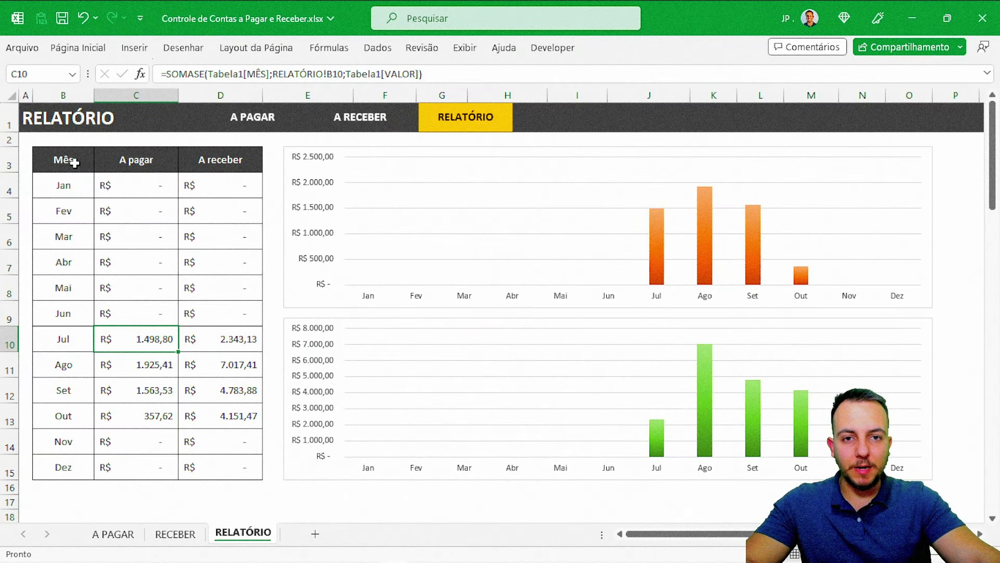
left_click(74, 163)
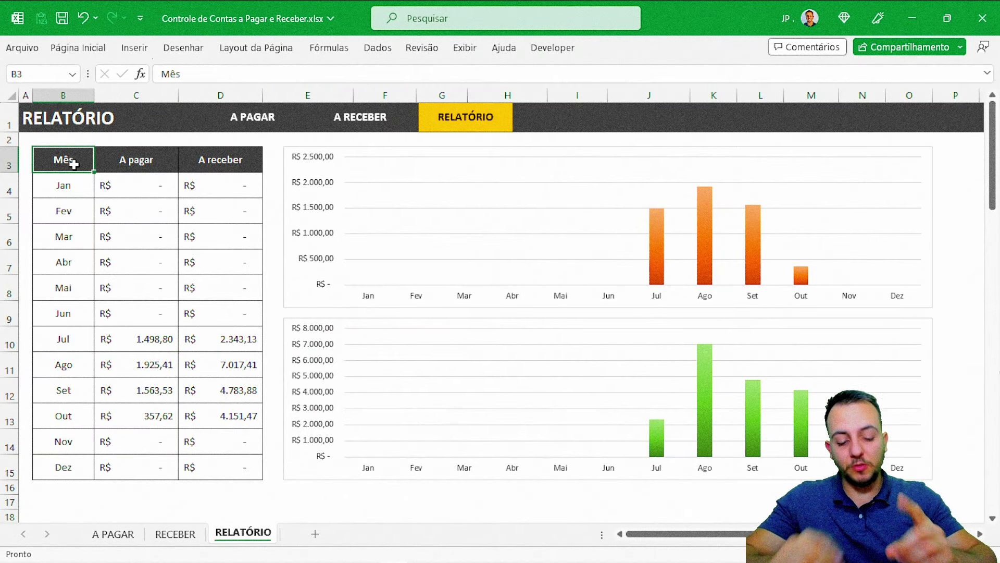
key("ctrl+Page_Up")
key("ctrl+Page_Up")
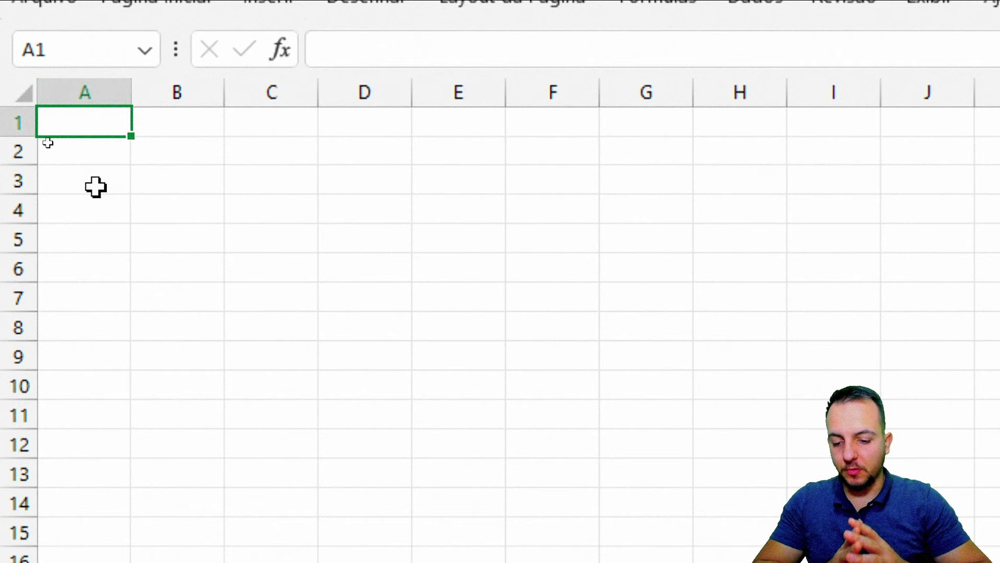
Enter the title CONTAS A PAGAR in A1 and drag row 1 taller
type("CONTAS A")
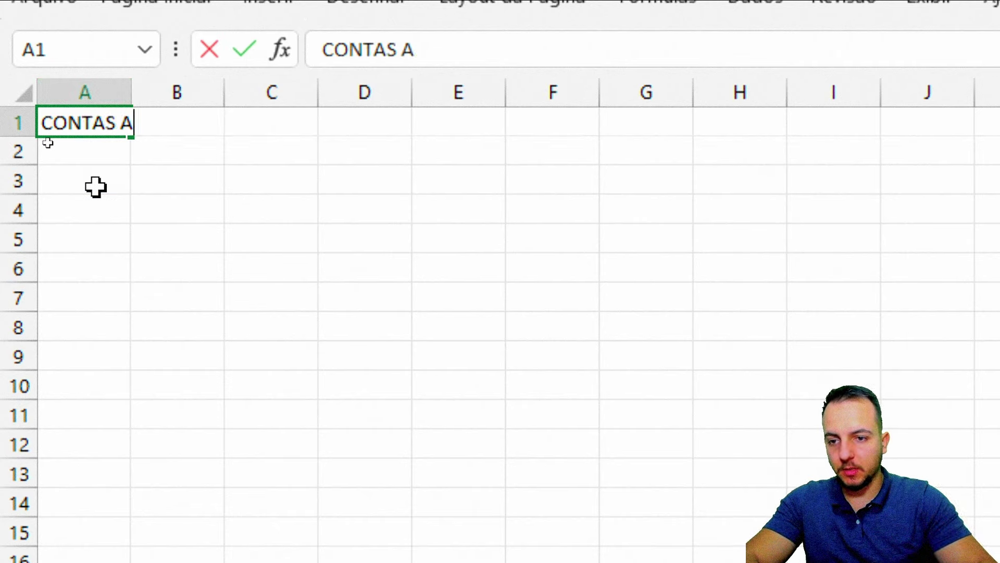
type(" PAGAR")
key("Return")
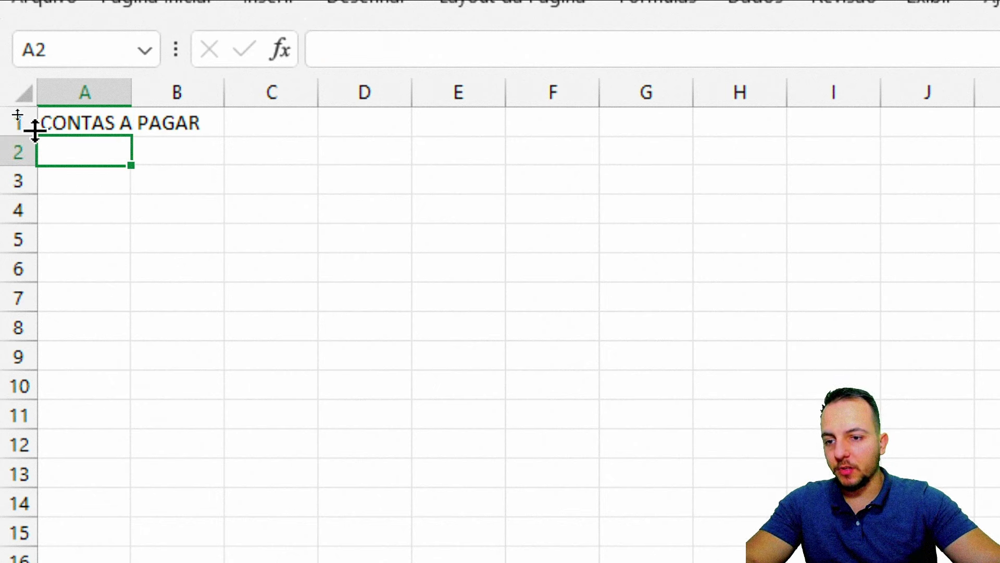
left_click_drag(35, 132, 43, 165)
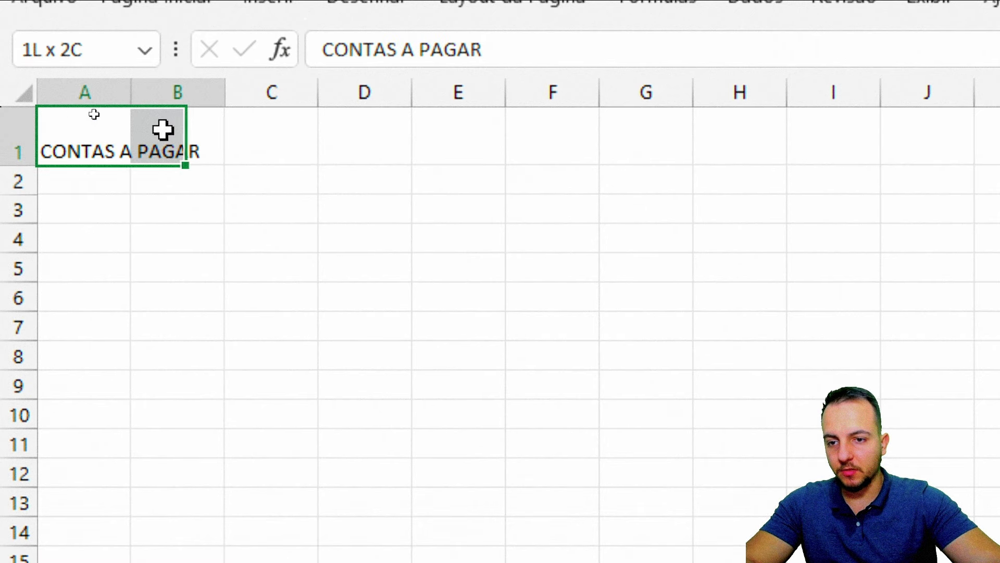
left_click_drag(86, 138, 589, 136)
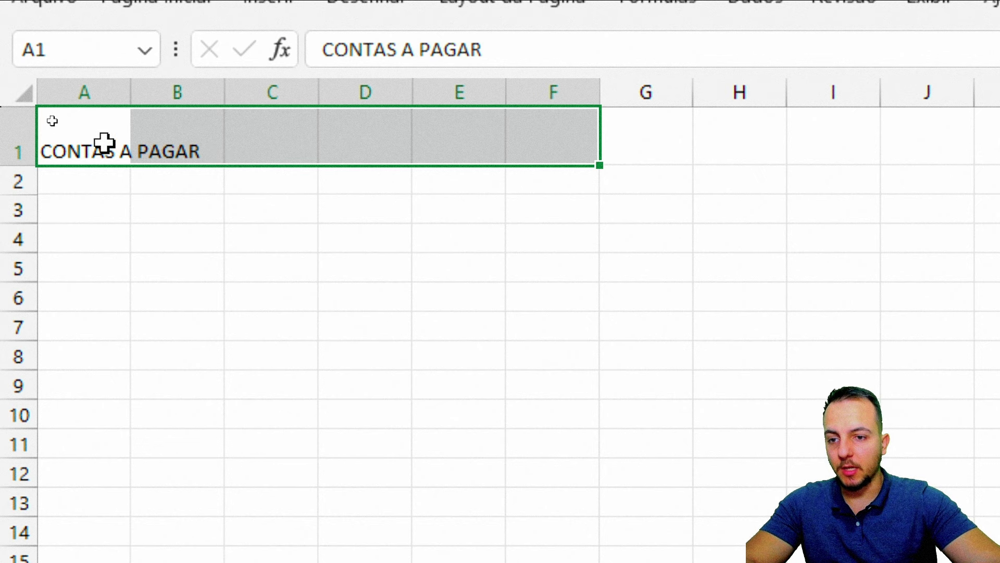
left_click(86, 148)
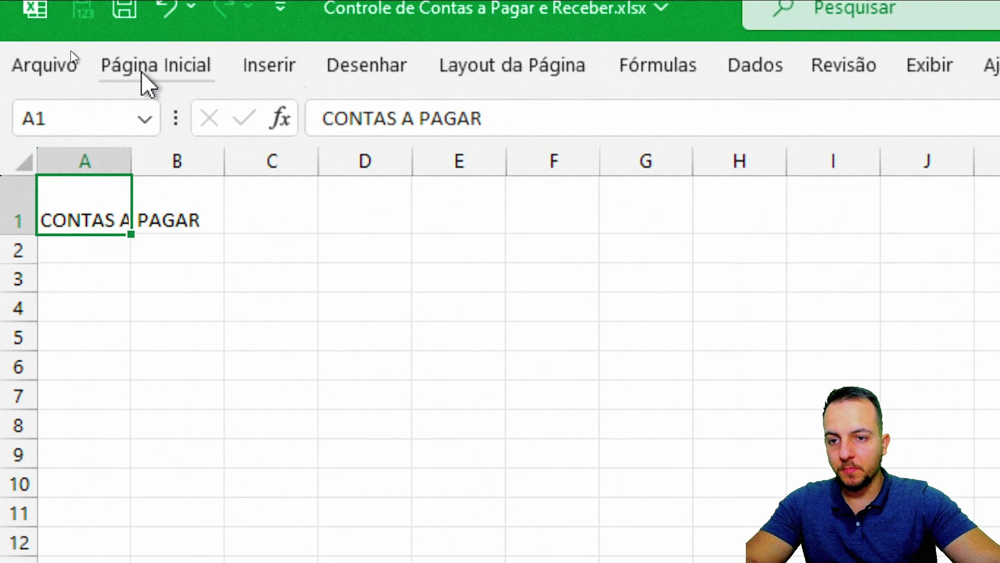
Make the A1 title larger and bold, vertically centred and left-aligned
left_click(171, 68)
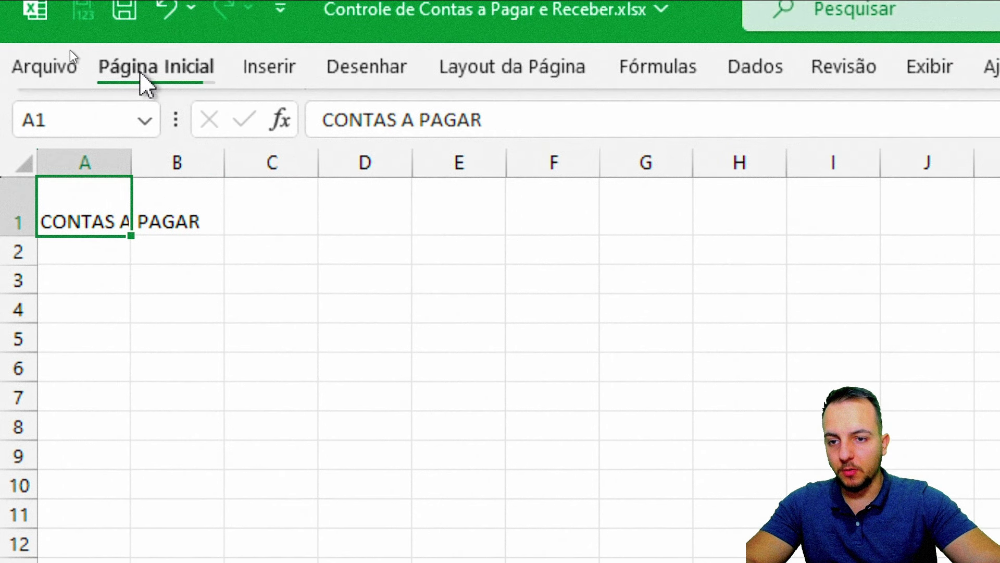
left_click(497, 130)
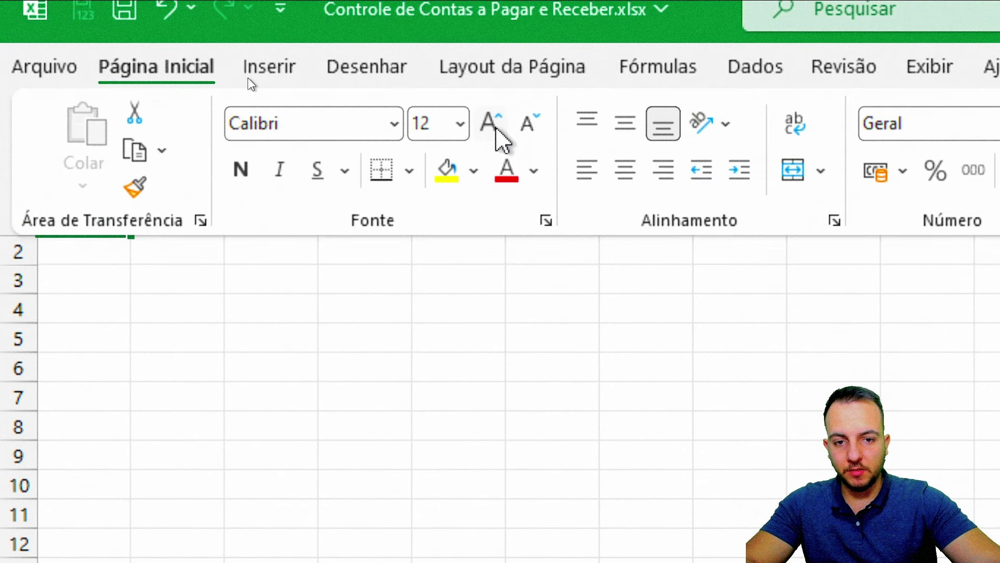
left_click(497, 131)
left_click(497, 130)
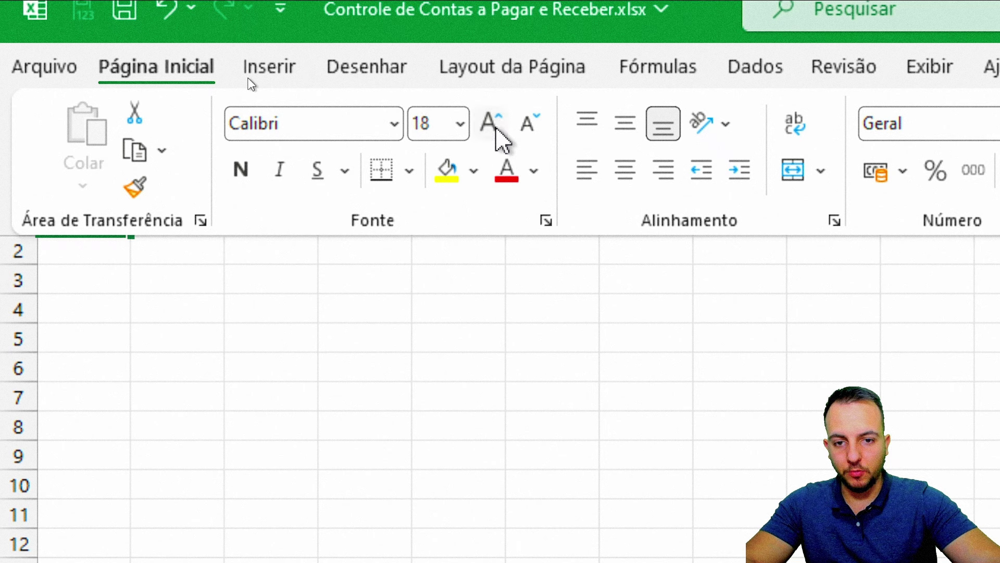
left_click(311, 337)
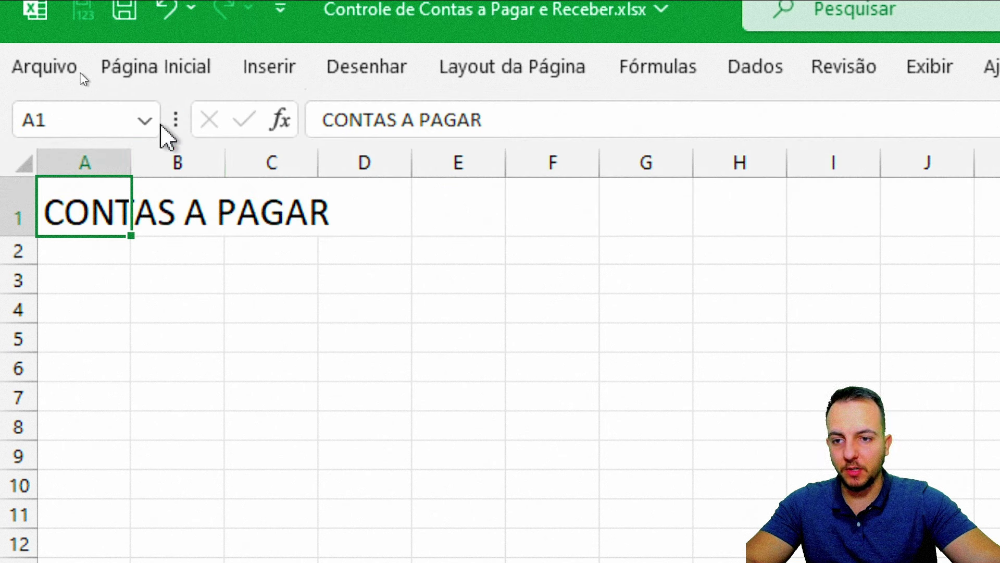
left_click(174, 83)
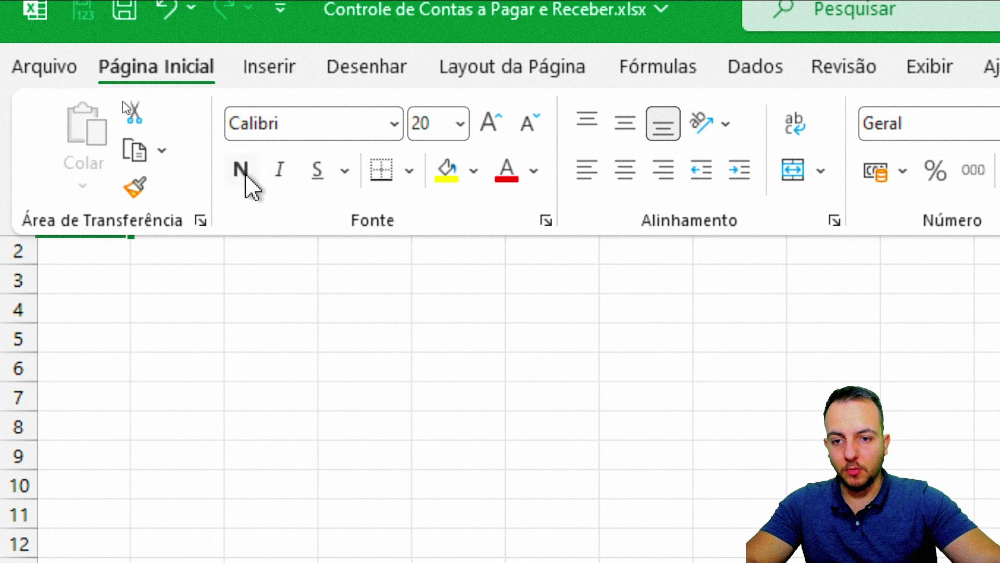
left_click(246, 177)
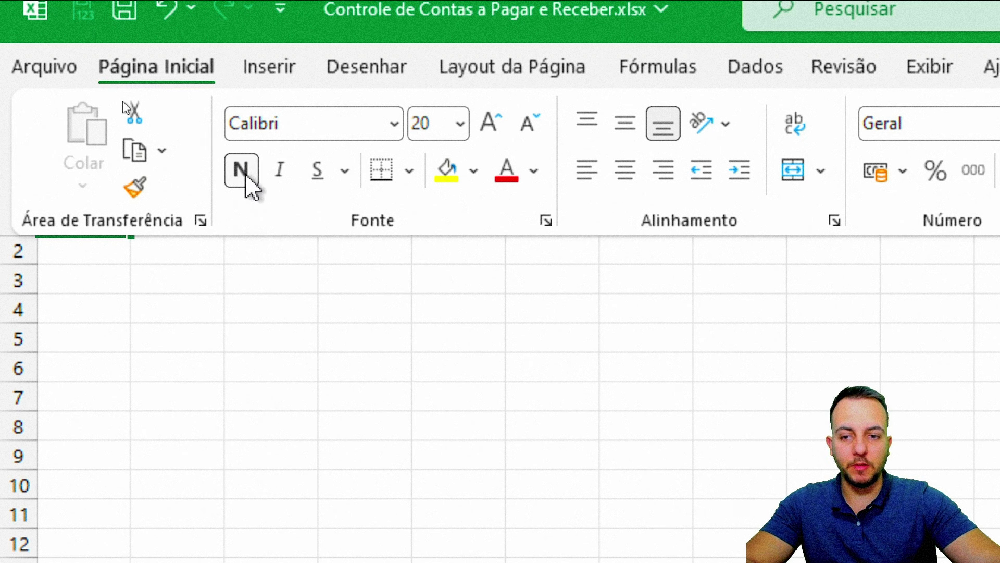
left_click(628, 123)
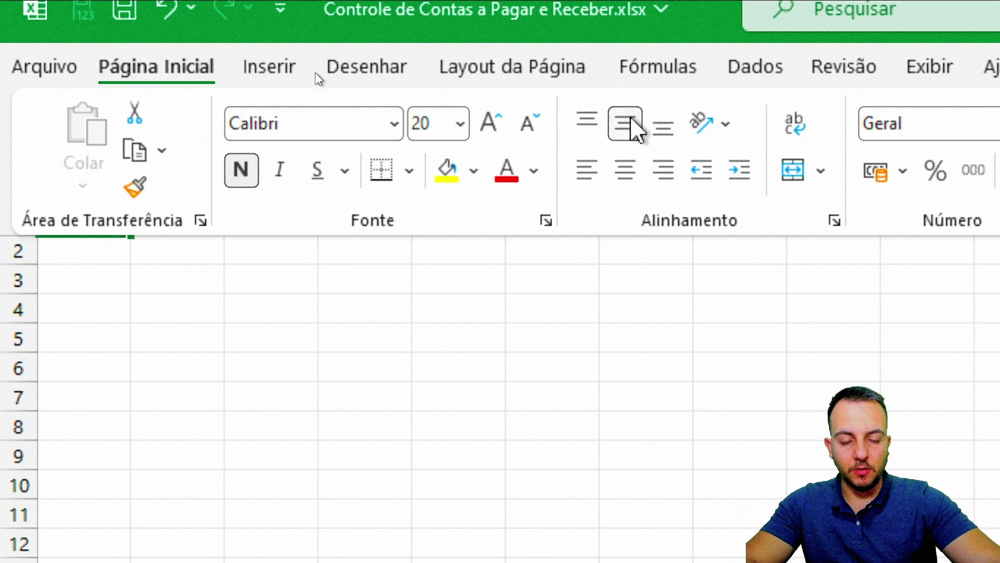
left_click(589, 172)
left_click(418, 357)
left_click(200, 311)
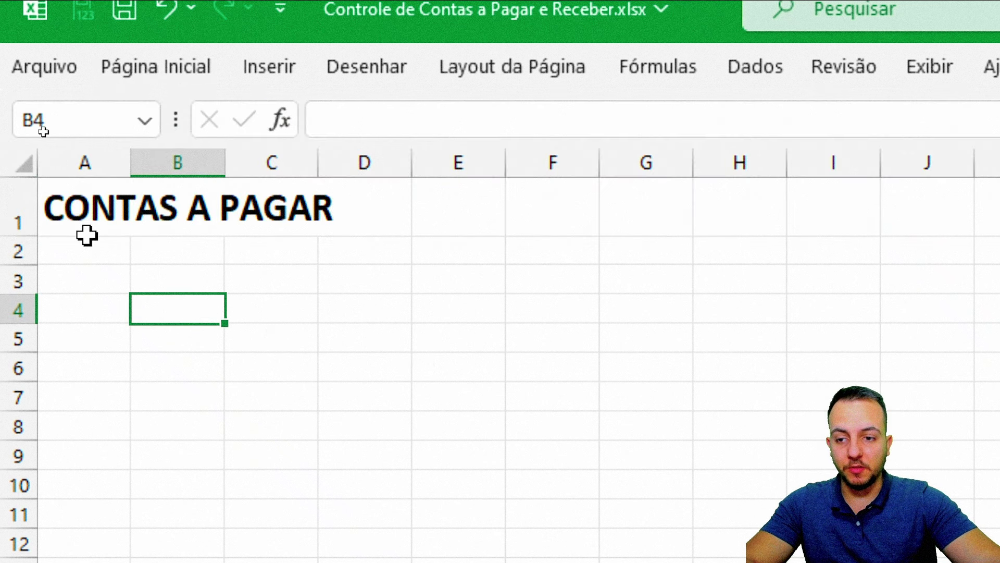
Give row 1 a dark gray fill with white text
left_click(19, 211)
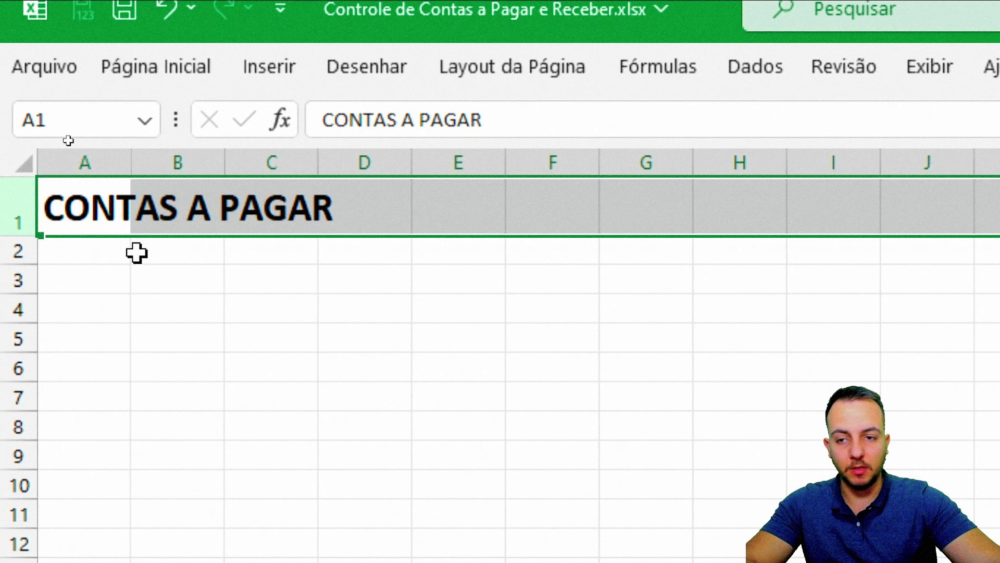
left_click(156, 79)
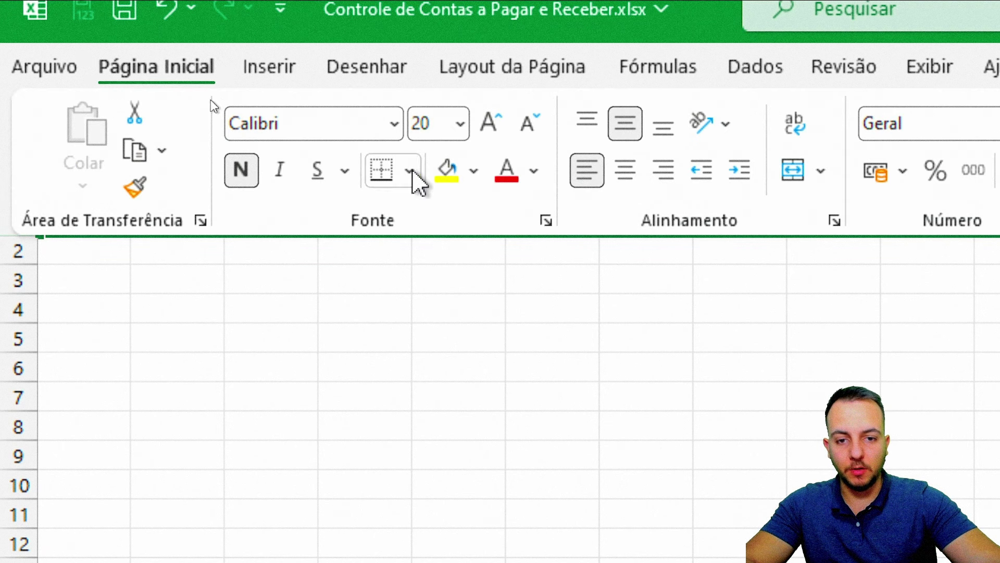
left_click(473, 171)
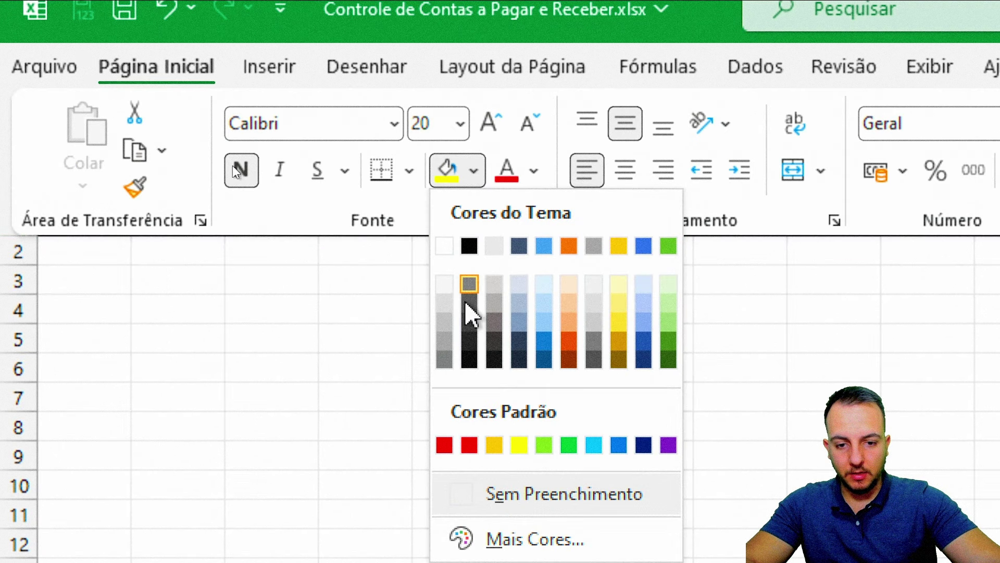
left_click(469, 322)
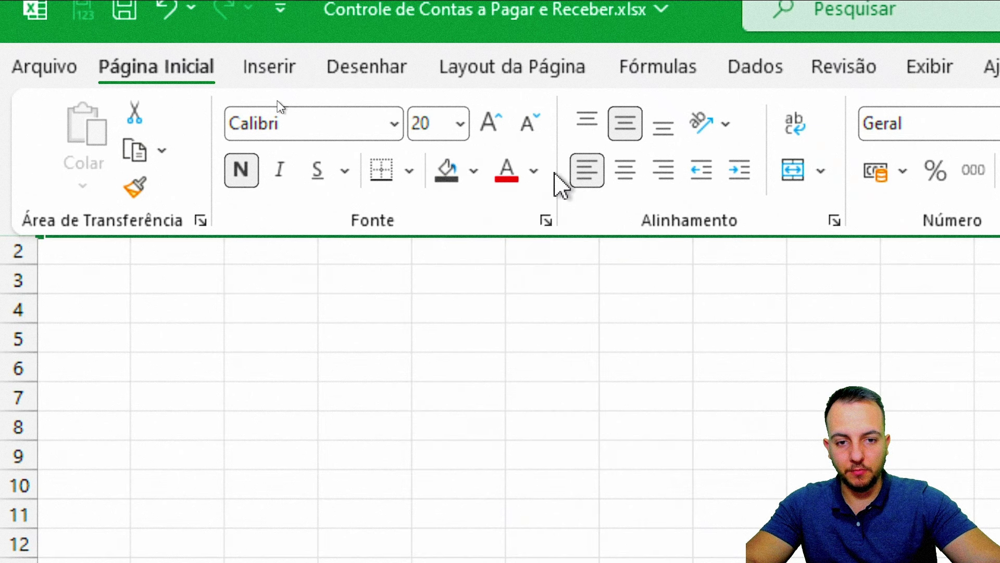
left_click(534, 171)
left_click(503, 288)
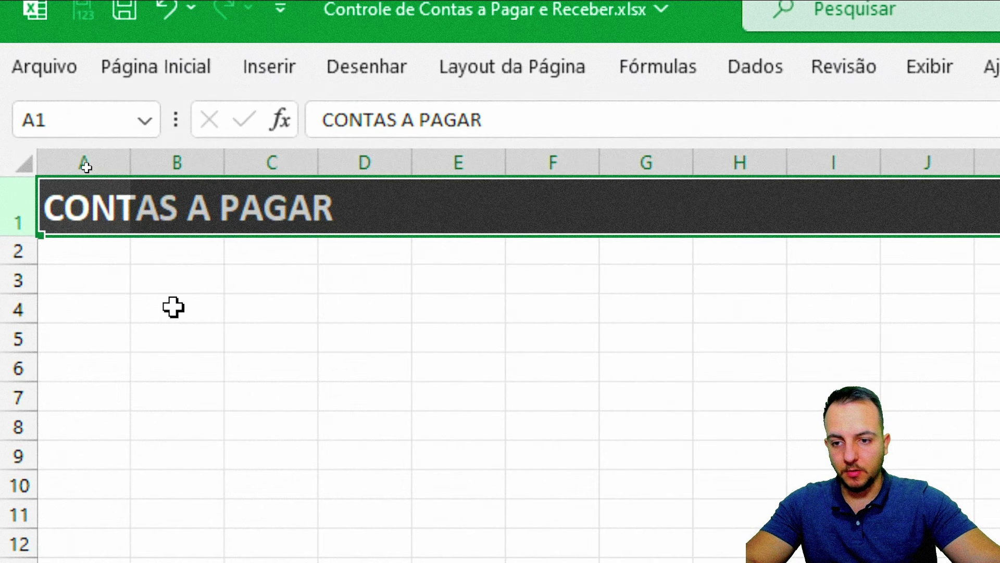
left_click(173, 307)
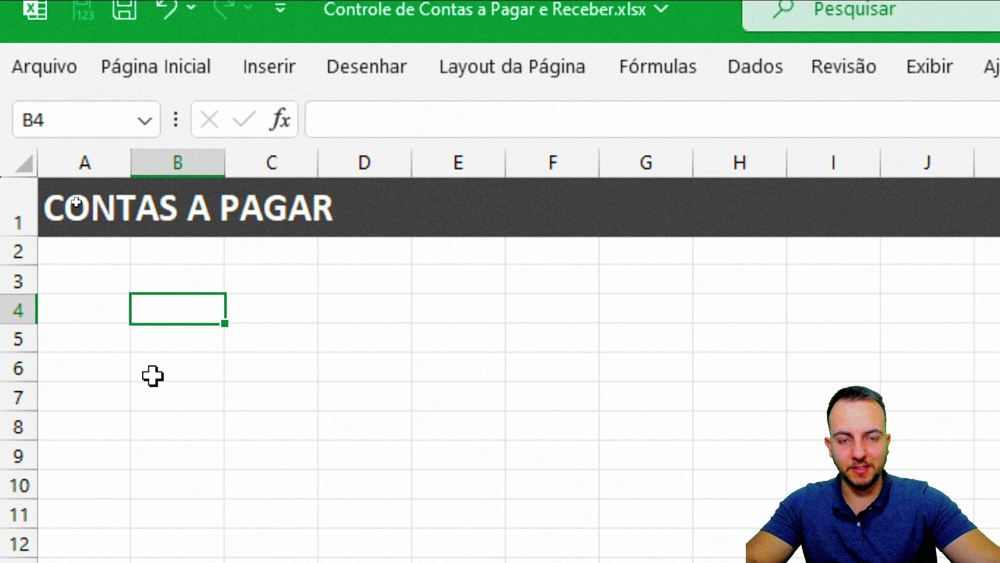
left_click(18, 221)
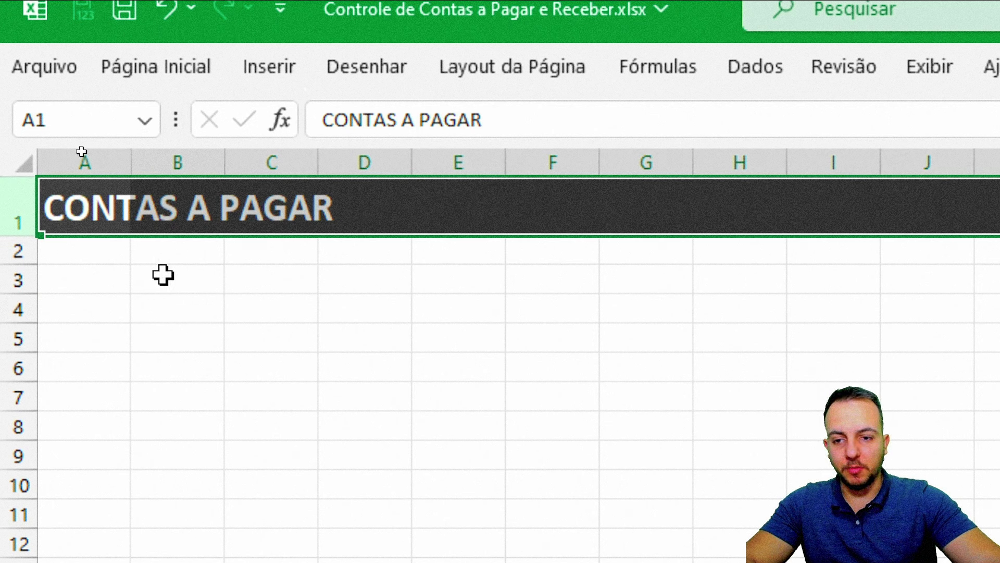
left_click(289, 288)
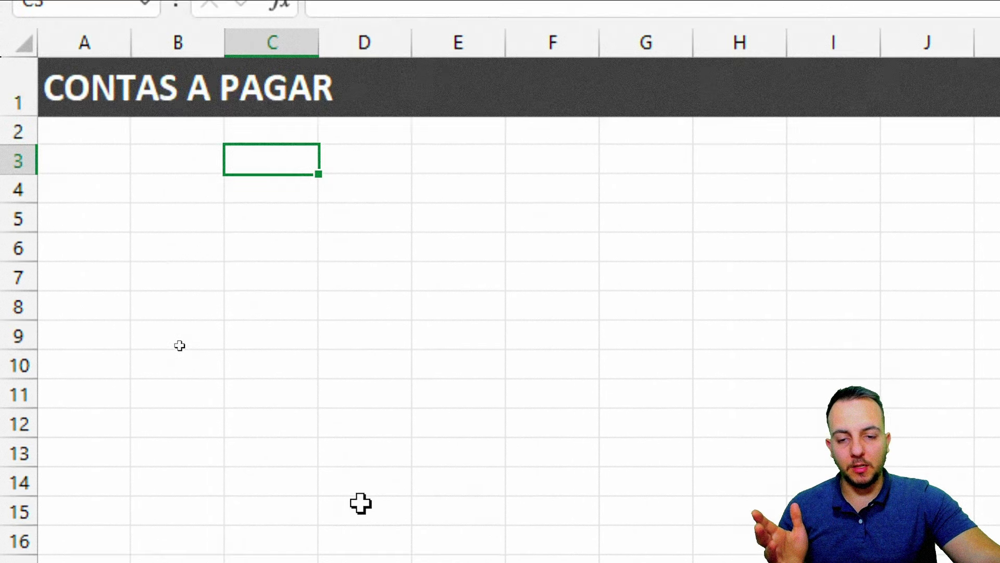
scroll(365, 500, "down", 4)
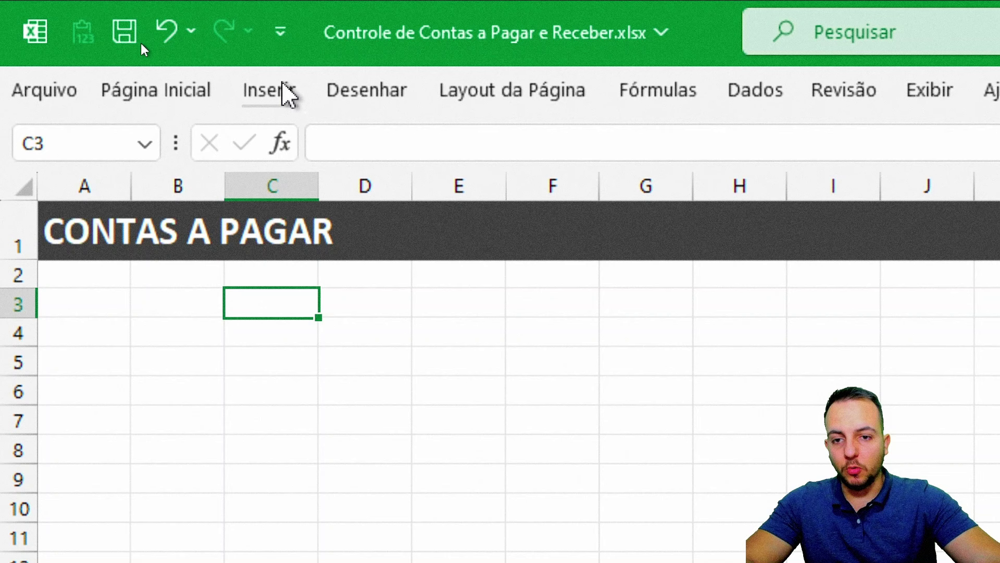
Draw a rectangle shape over cells E1 to F1
left_click(284, 89)
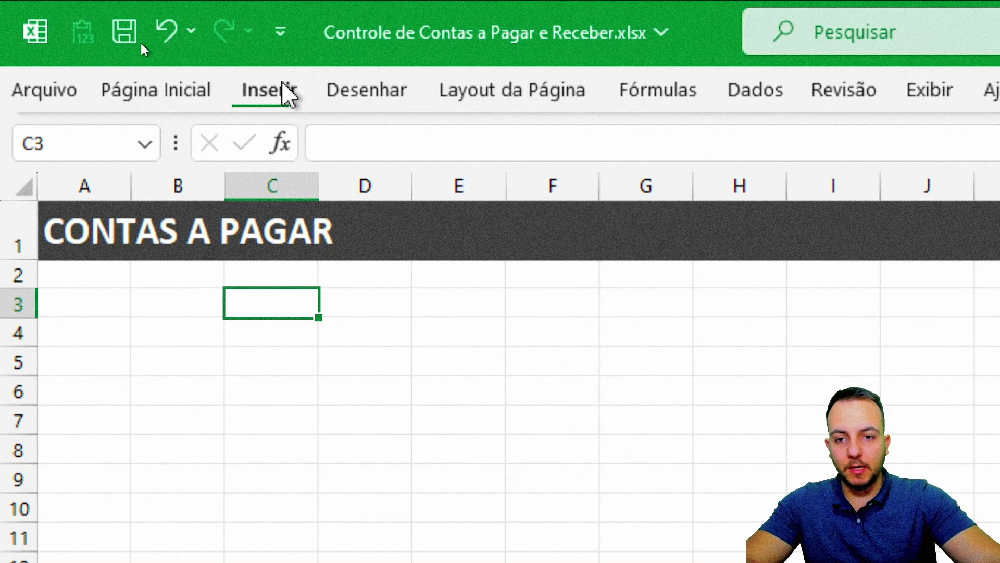
left_click(413, 224)
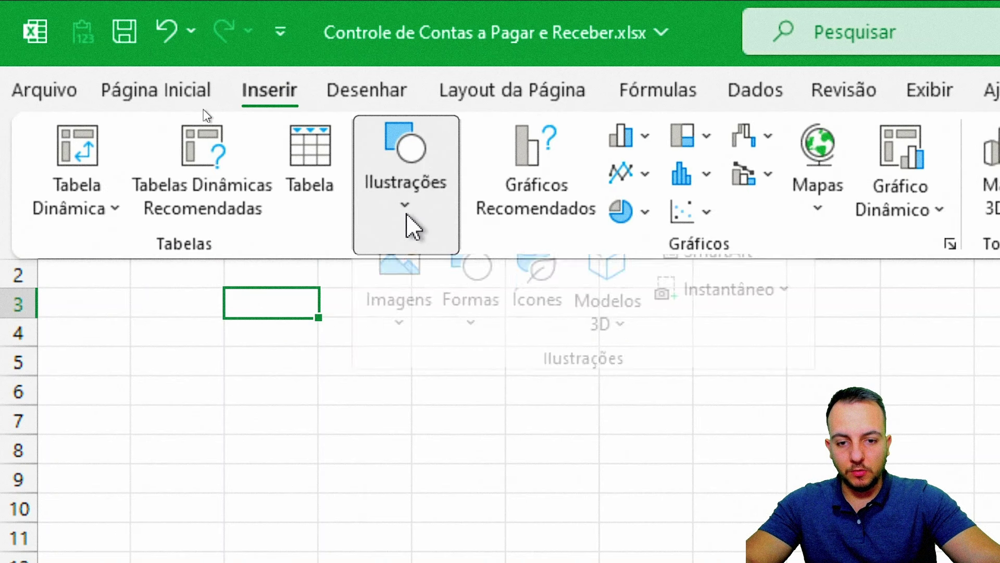
left_click(474, 344)
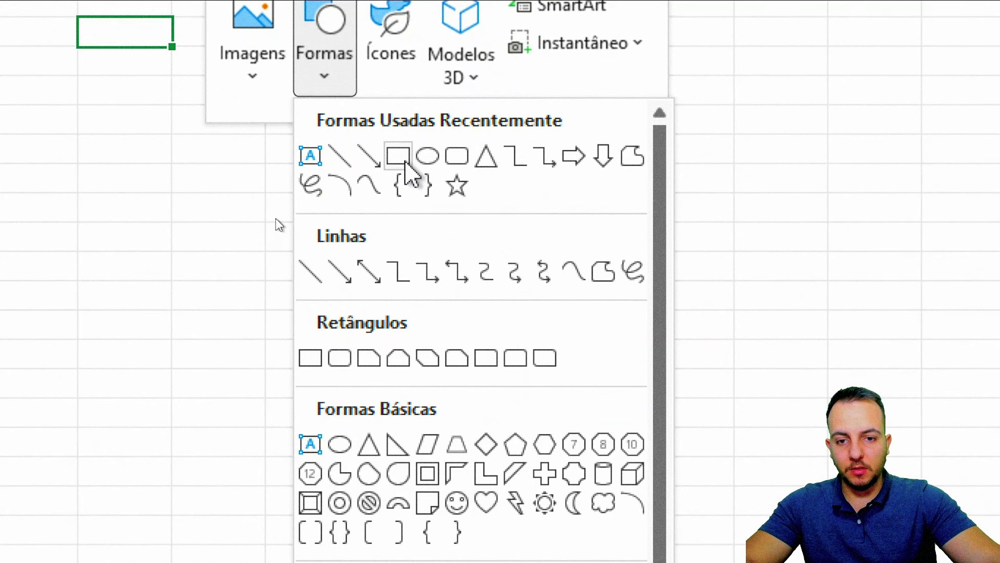
left_click(405, 162)
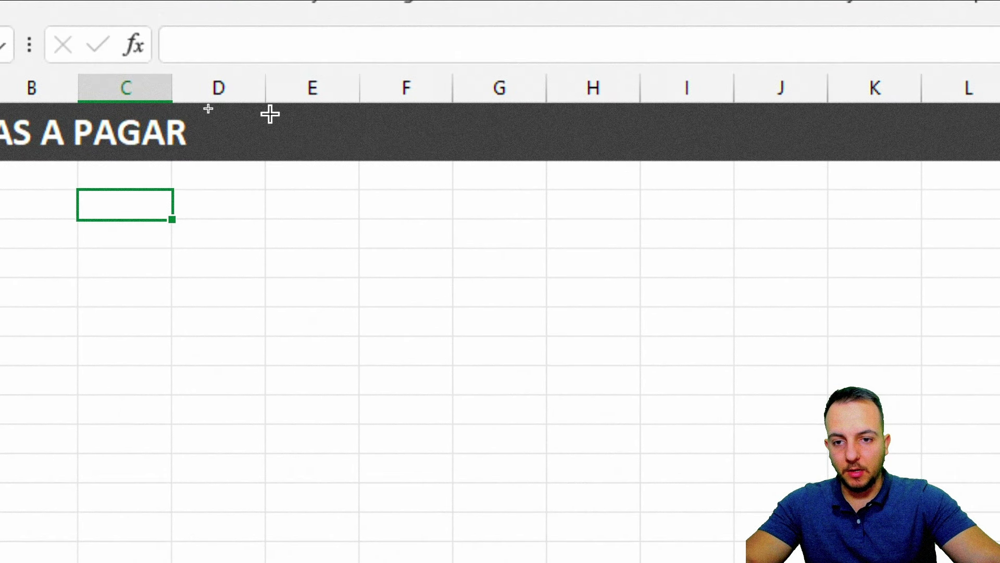
left_click_drag(266, 107, 475, 144)
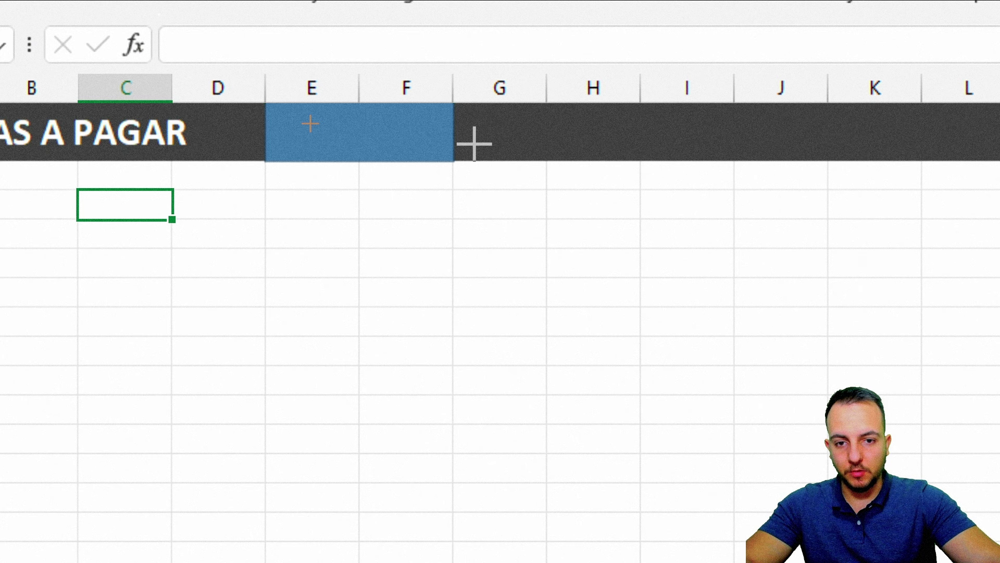
left_click(417, 263)
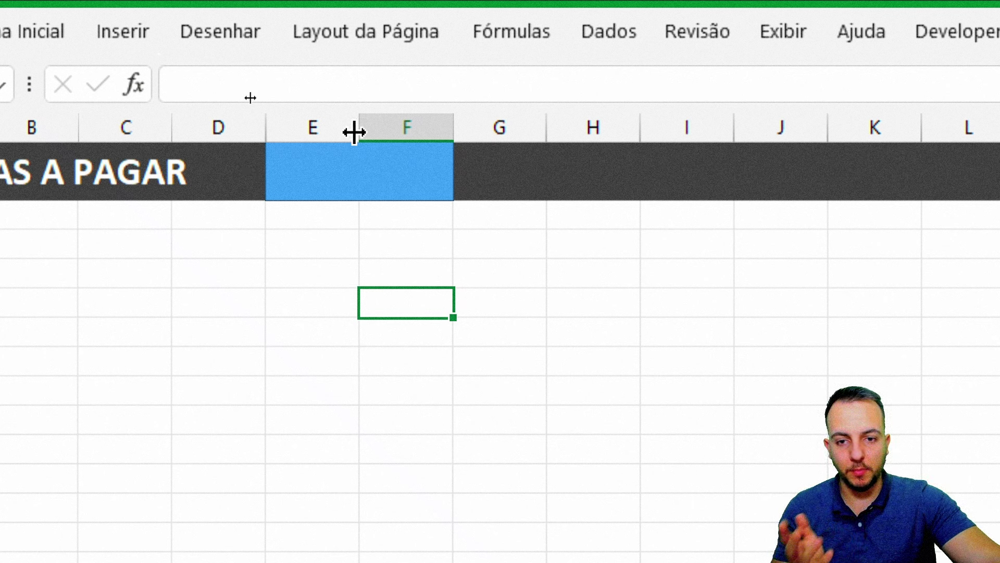
Try widening column E, then undo it back to its original width
mouse_move(354, 132)
left_mouse_down()
mouse_move(509, 134)
mouse_move(299, 134)
left_mouse_up()
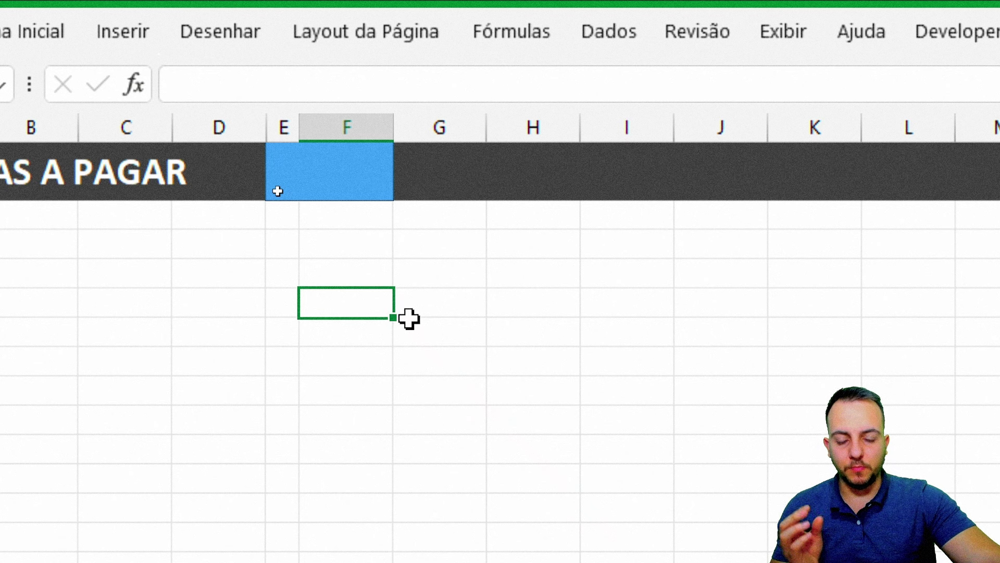
key("ctrl+z")
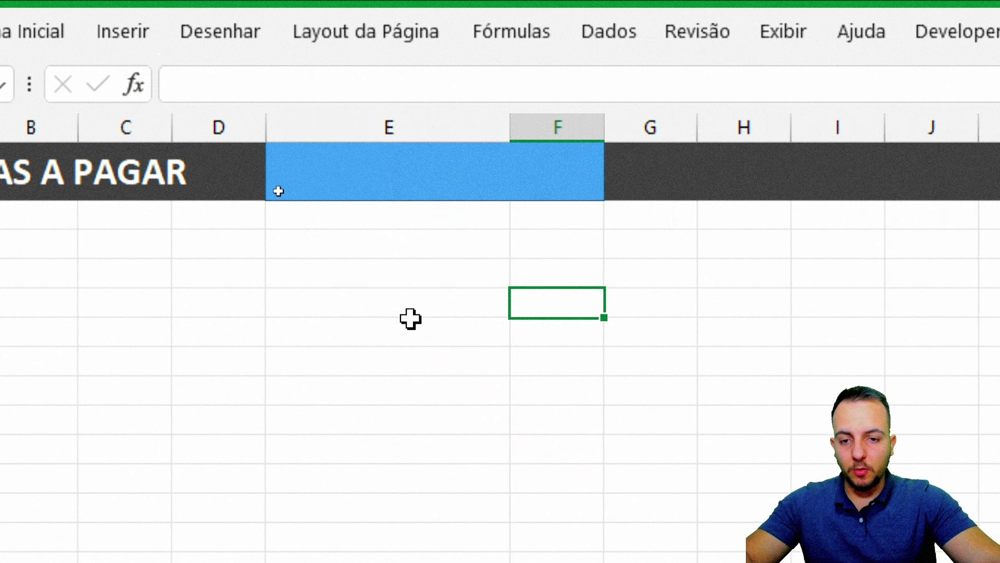
key("ctrl+z")
key("ctrl+z")
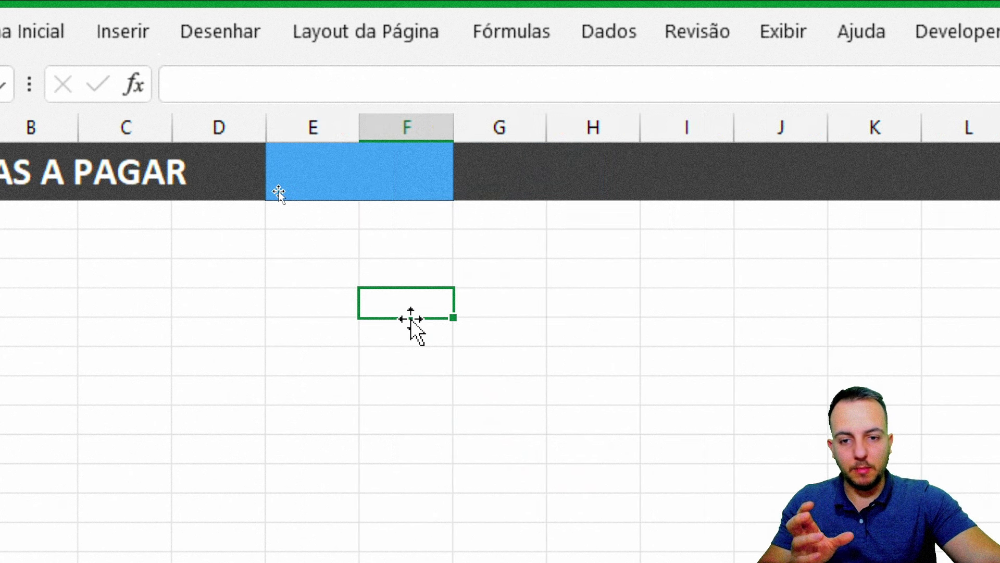
Set the blue rectangle not to move or resize with cells, then widen column E to test it
left_click(291, 196)
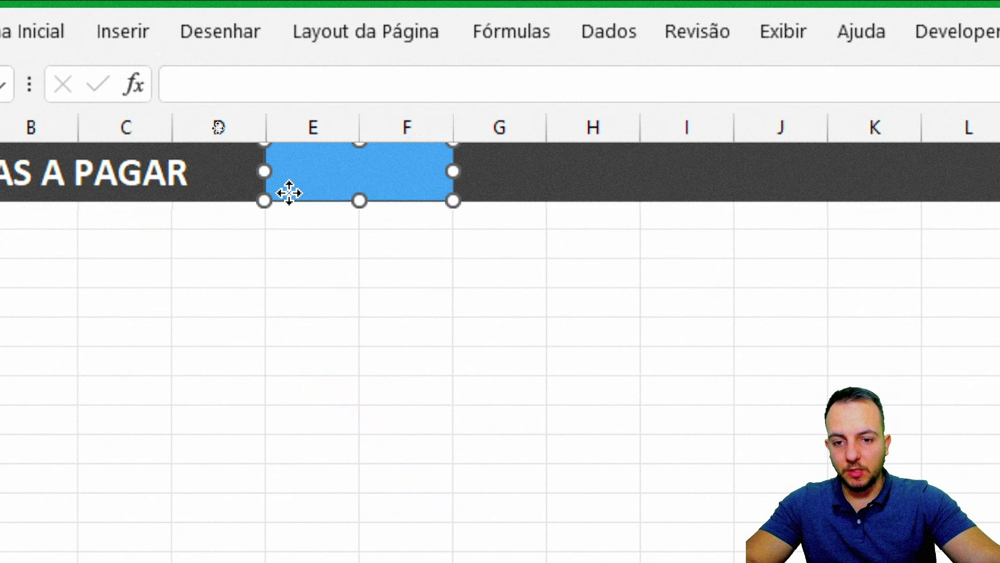
right_click(290, 195)
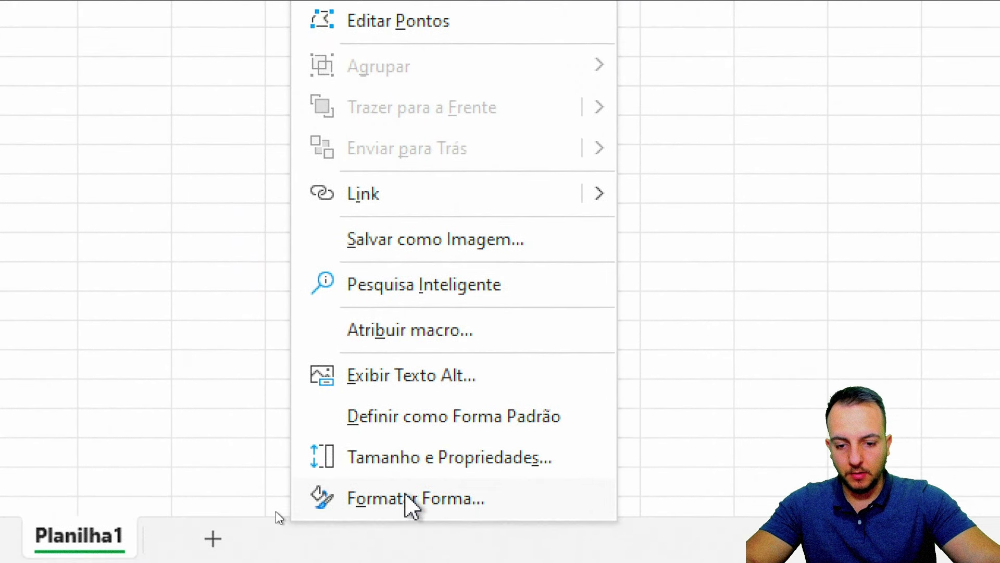
left_click(409, 497)
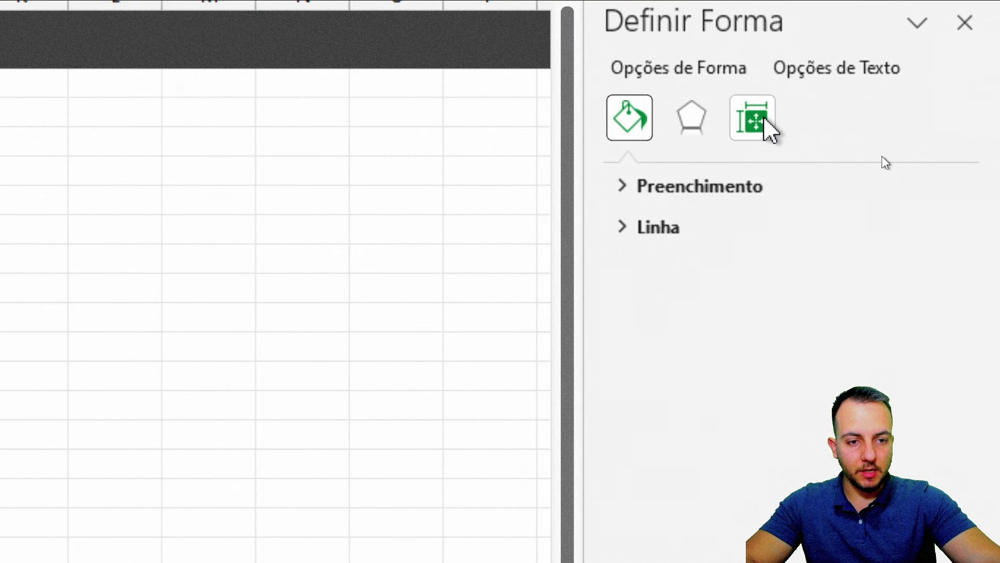
left_click(768, 125)
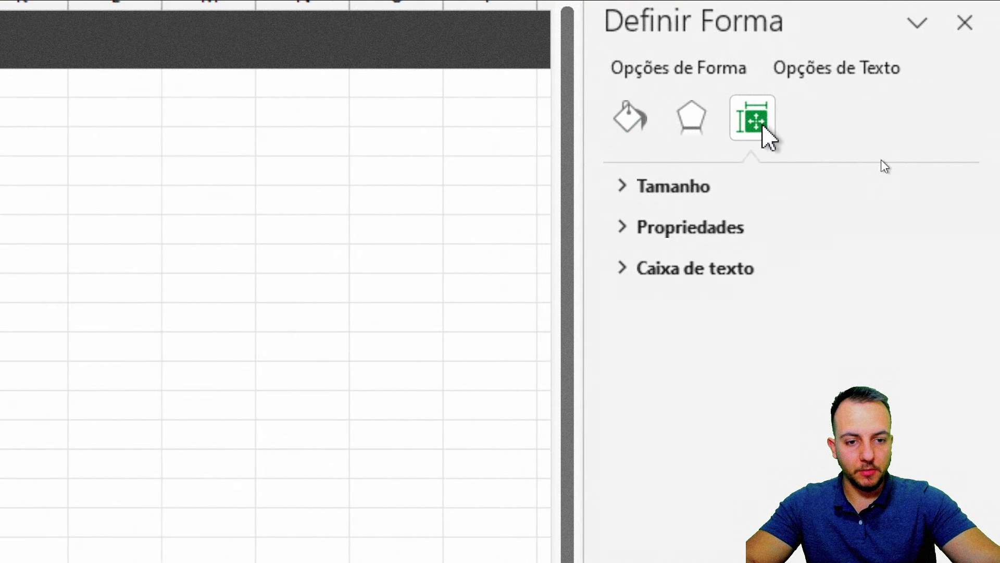
left_click(674, 232)
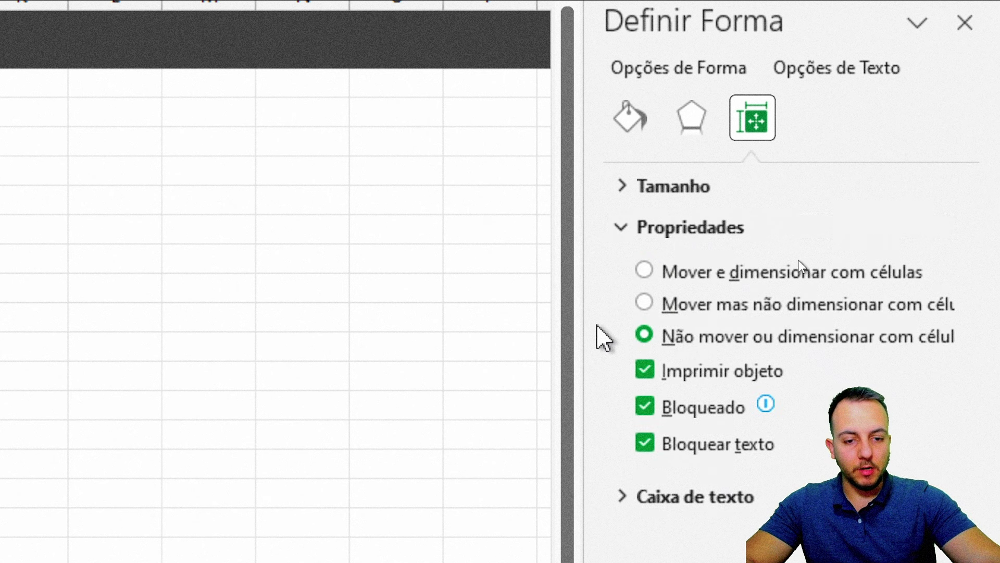
left_click_drag(579, 329, 503, 339)
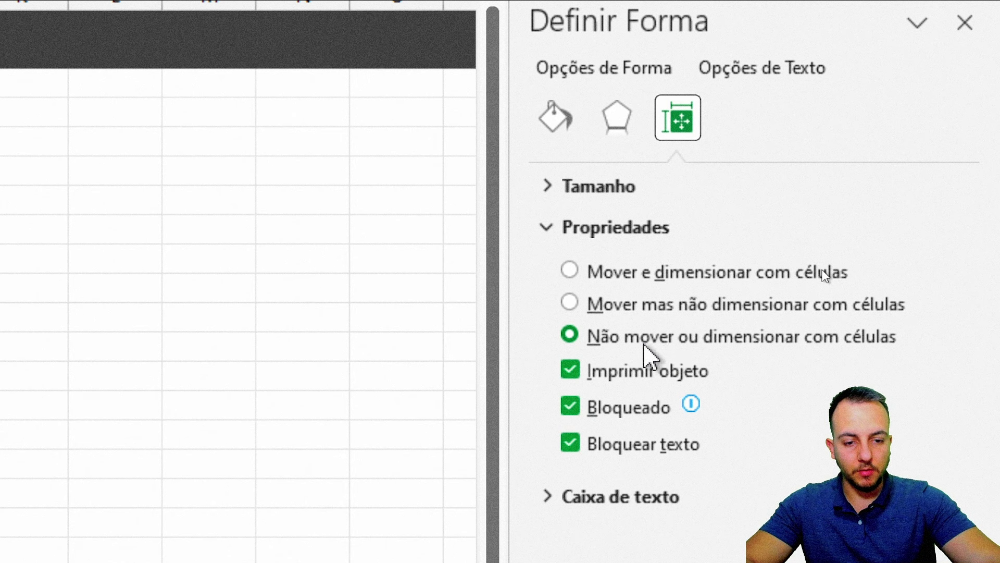
left_click(965, 22)
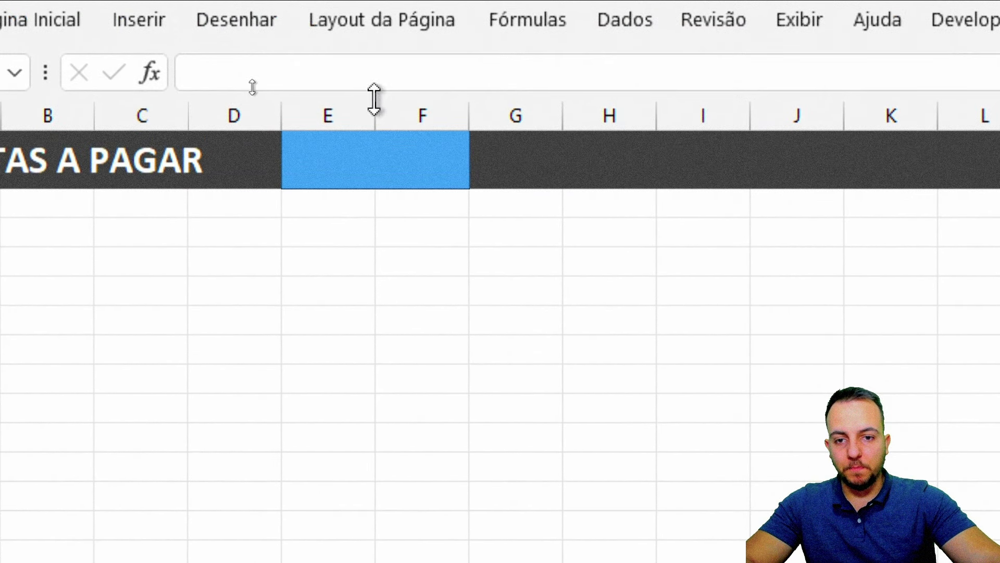
left_click_drag(375, 100, 495, 108)
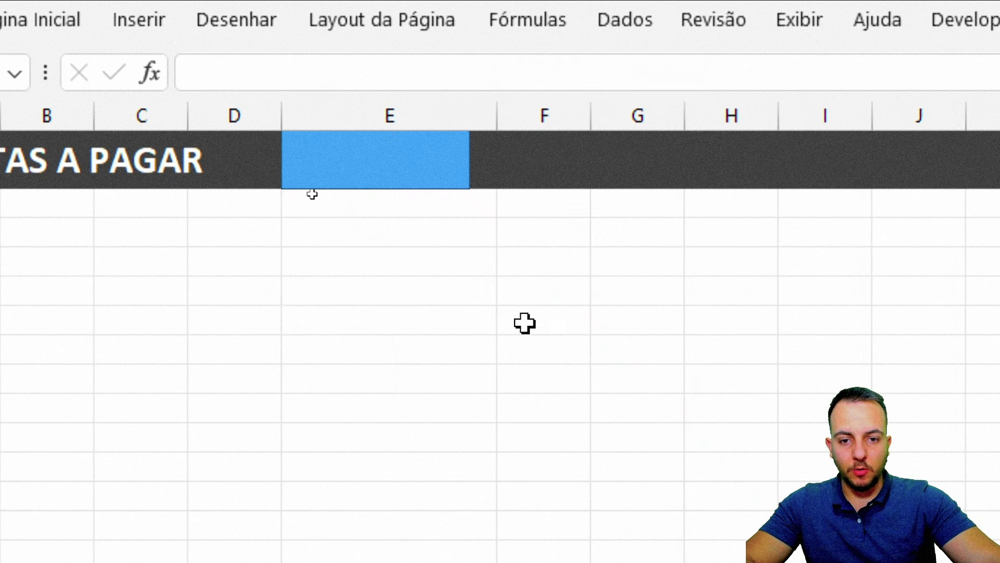
Undo the column E widening and fill the E1:F1 rectangle dark grey
key("ctrl+z")
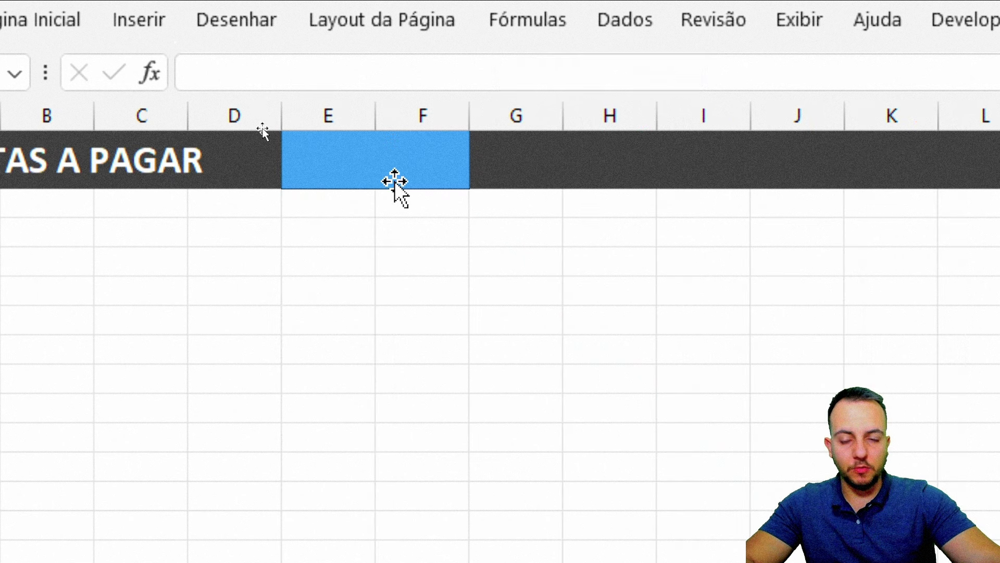
left_click(358, 173)
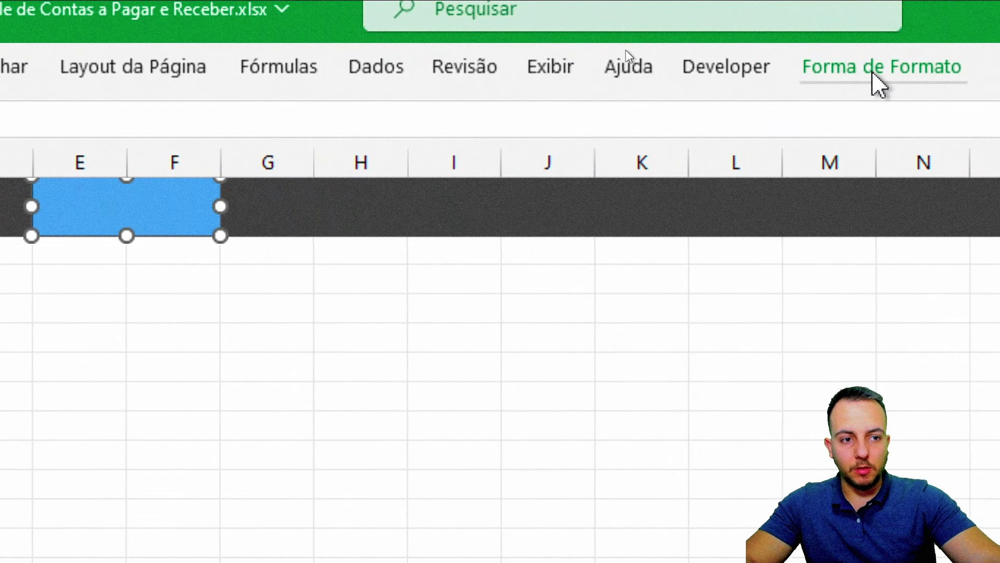
left_click(871, 73)
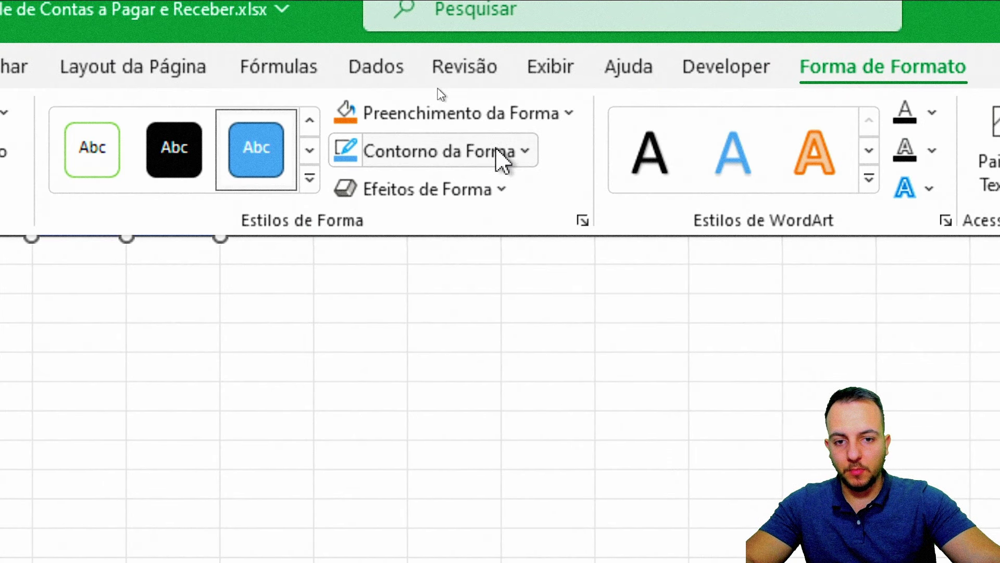
left_click(500, 152)
left_click(419, 492)
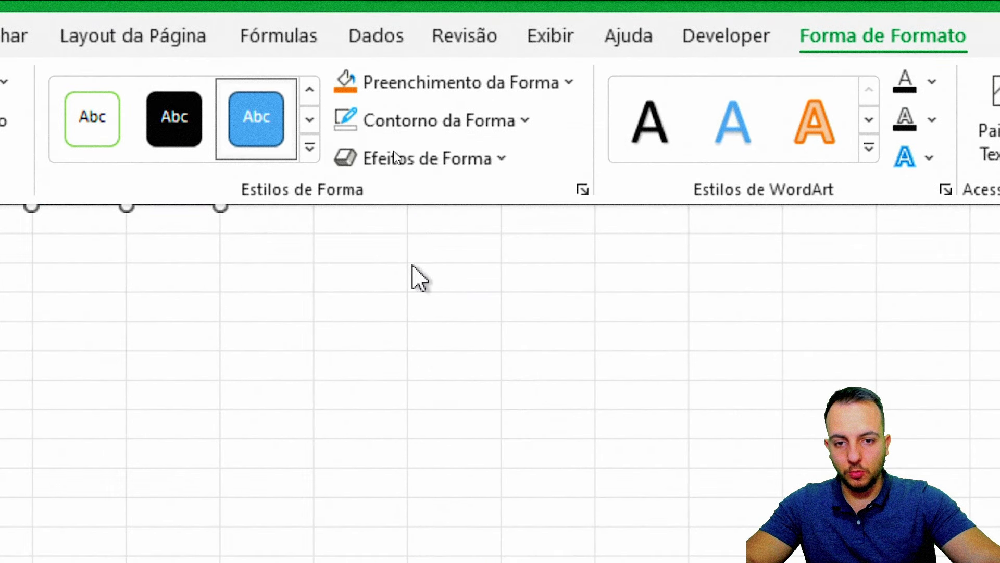
left_click(430, 86)
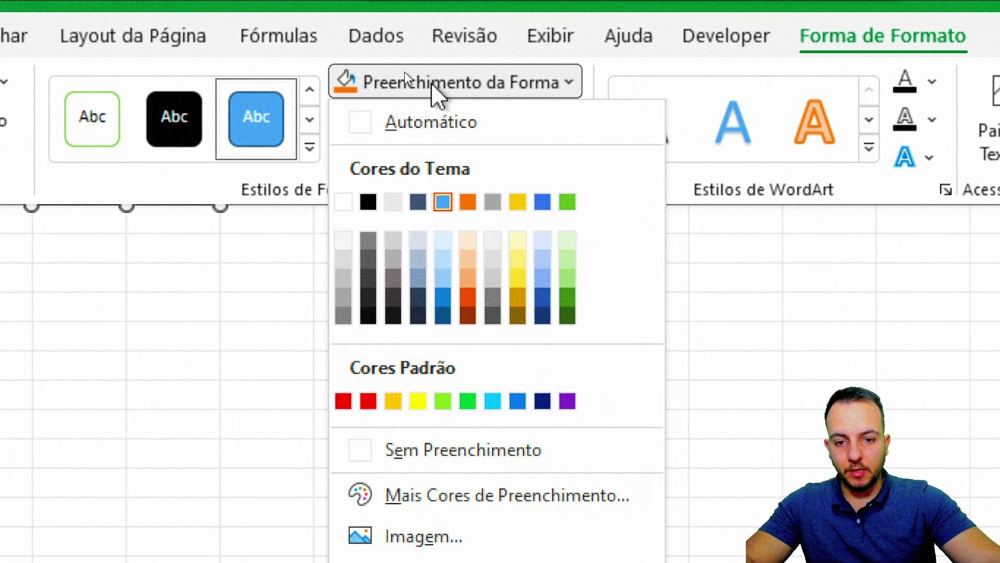
left_click(369, 281)
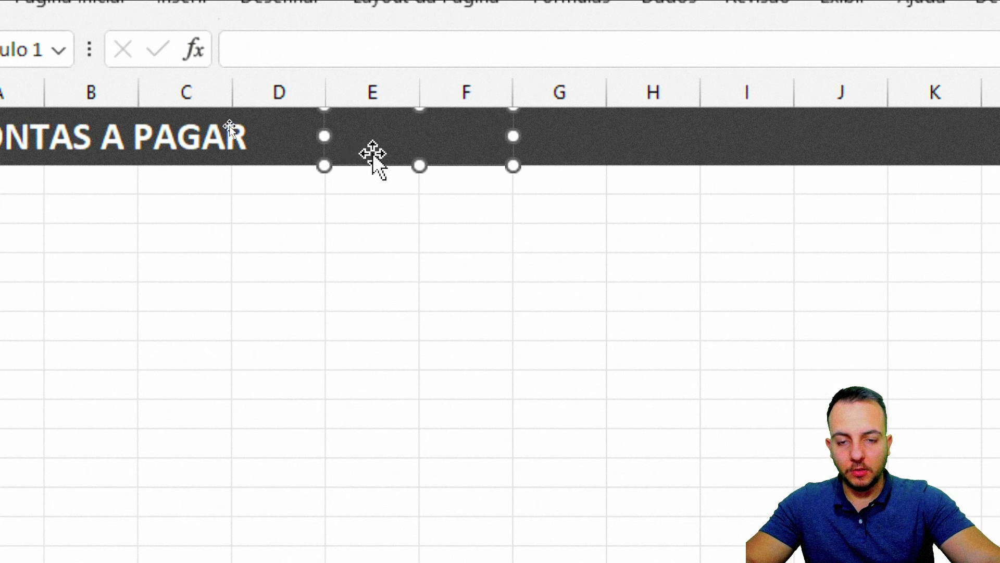
Label the rectangle A PAGAR, centred horizontally and vertically in 12-point text
left_click(411, 136)
type("A PAGAR")
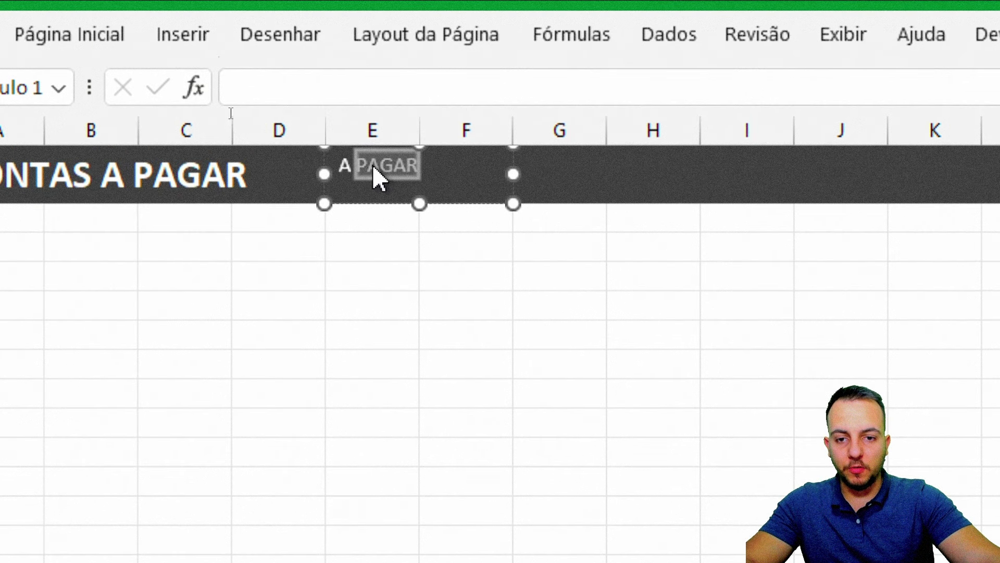
triple_click(377, 165)
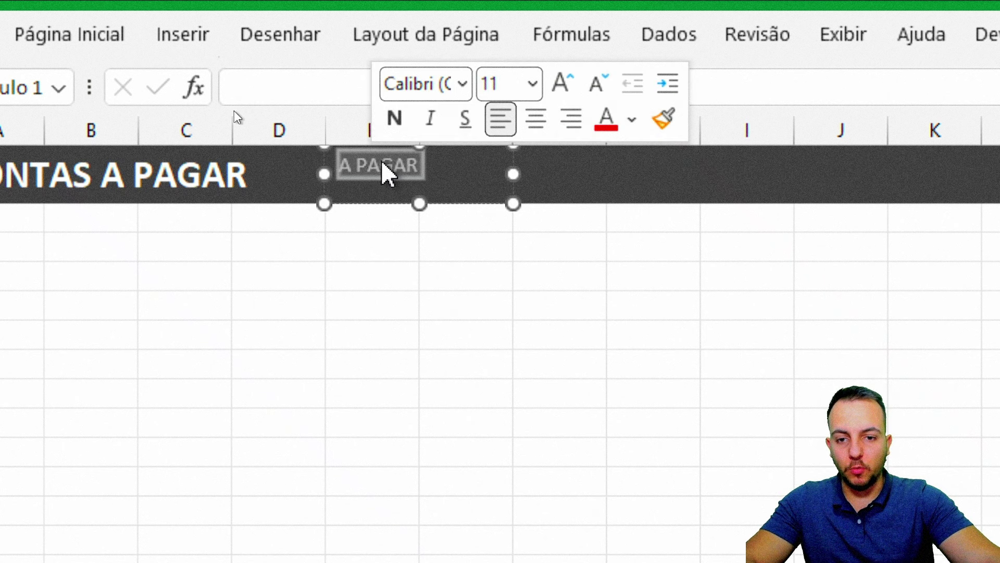
left_click(131, 74)
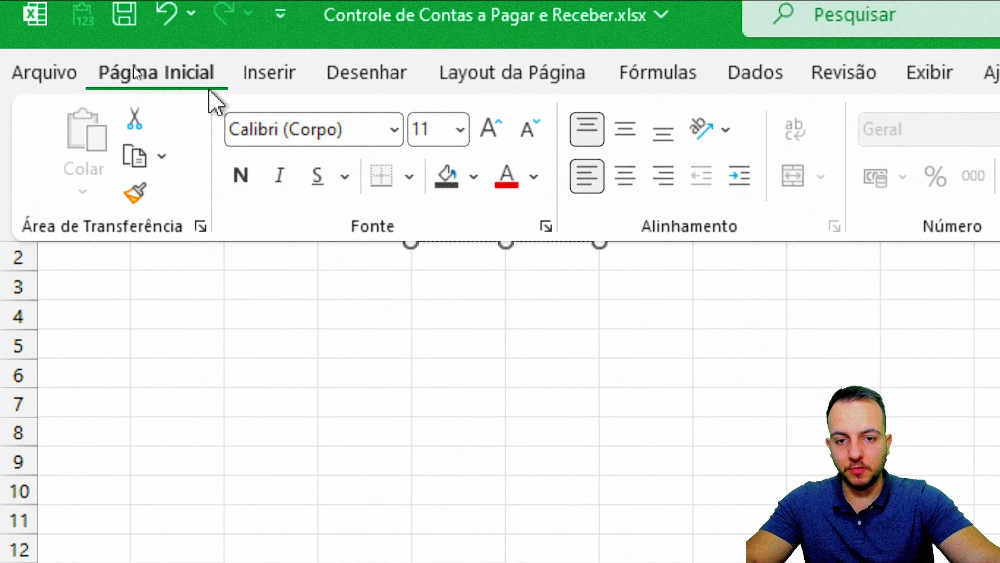
left_click(625, 177)
left_click(625, 130)
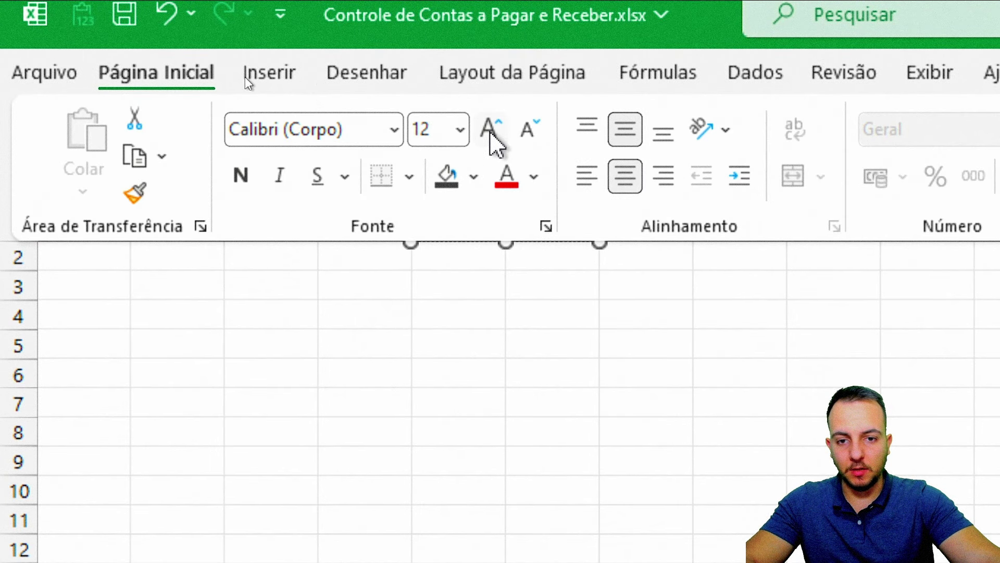
left_click(372, 323)
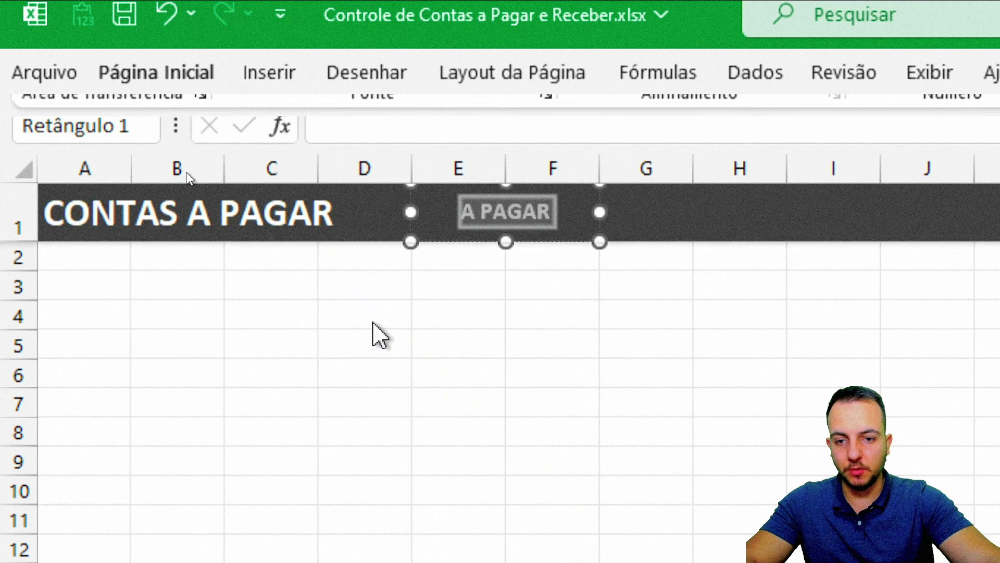
left_click(553, 349)
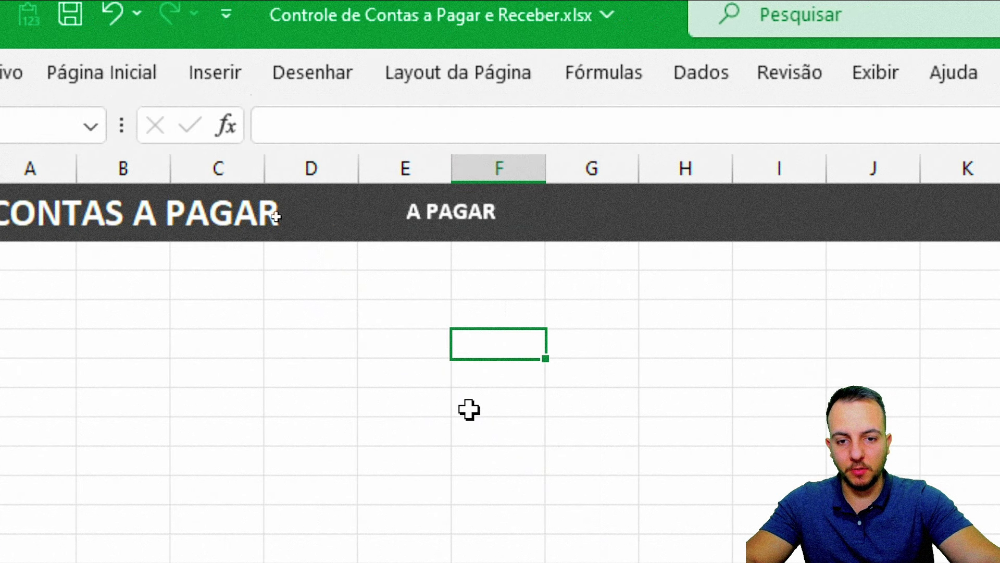
left_click(405, 223)
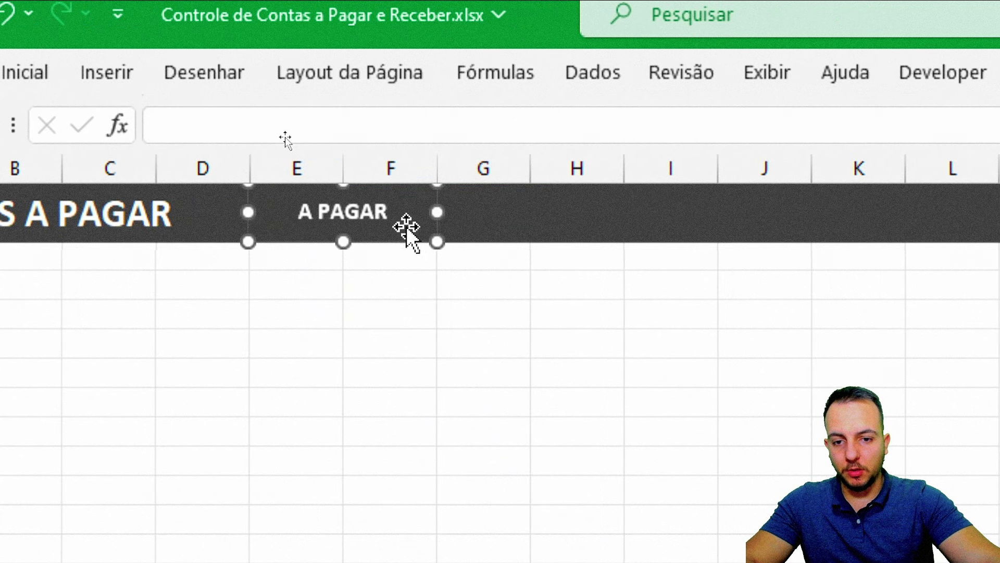
Duplicate the A PAGAR button, place it around column H and relabel it A RECEBER
key("ctrl+d")
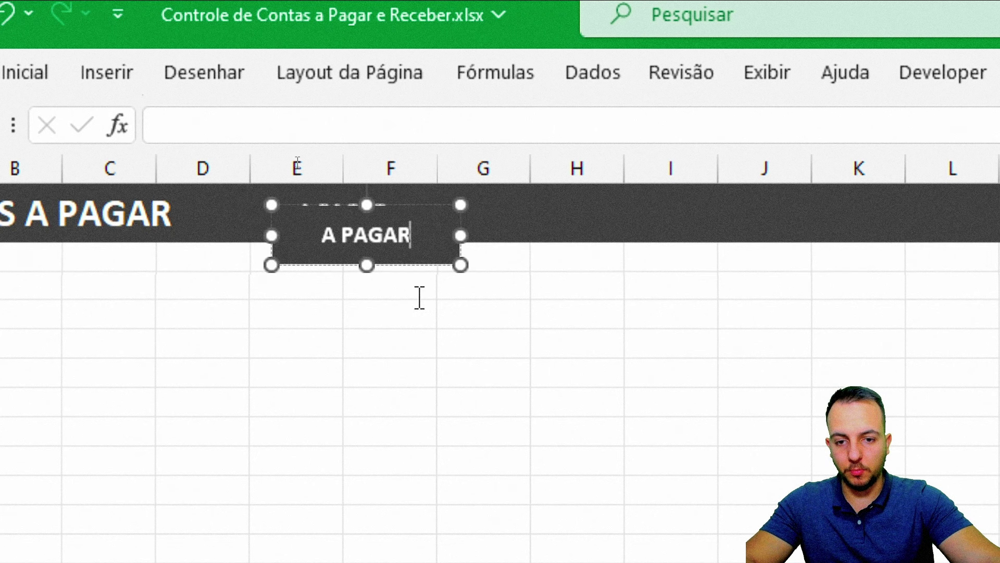
mouse_move(412, 264)
left_mouse_down()
mouse_move(606, 268)
mouse_move(599, 228)
left_mouse_up()
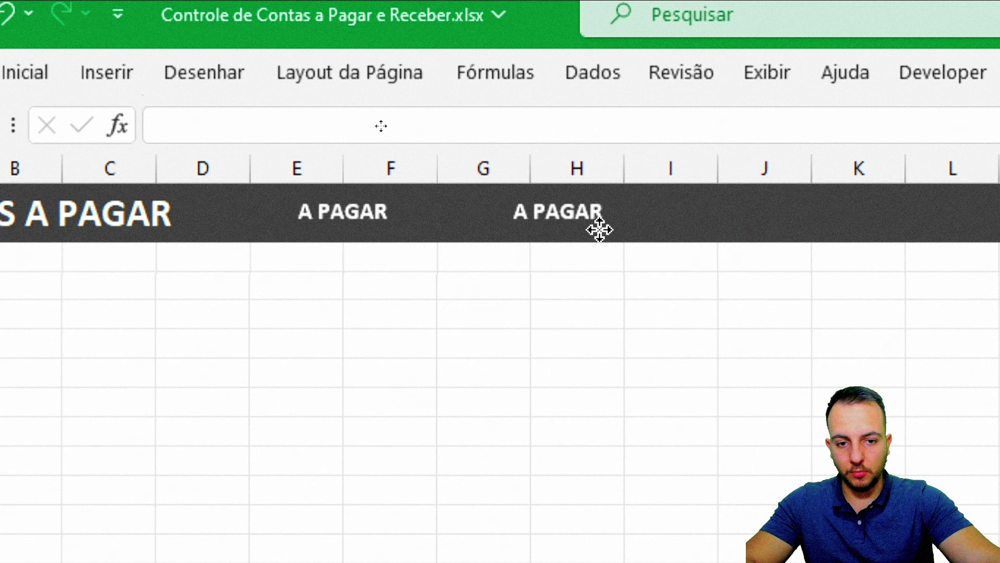
triple_click(567, 206)
type("A ")
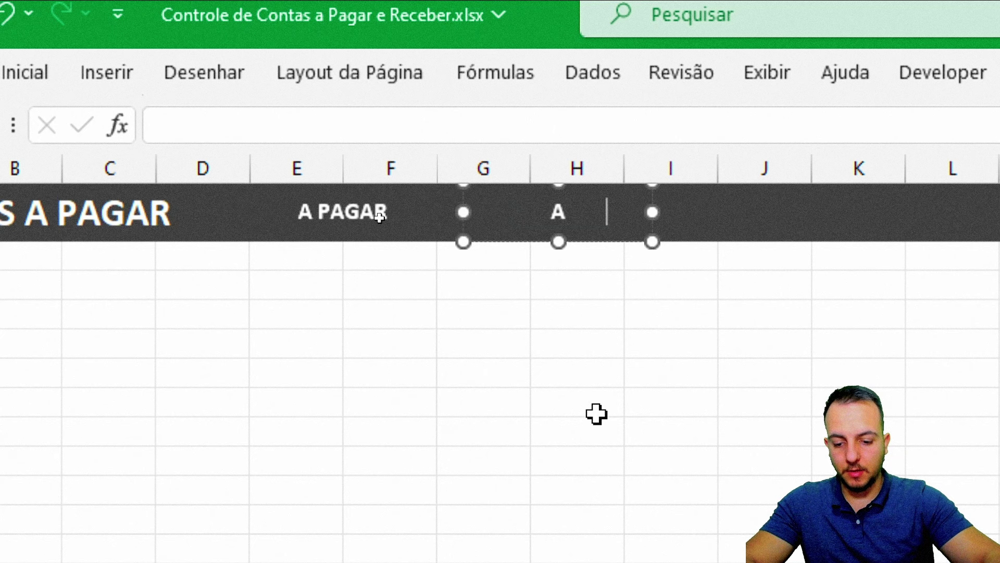
type("RECEBER")
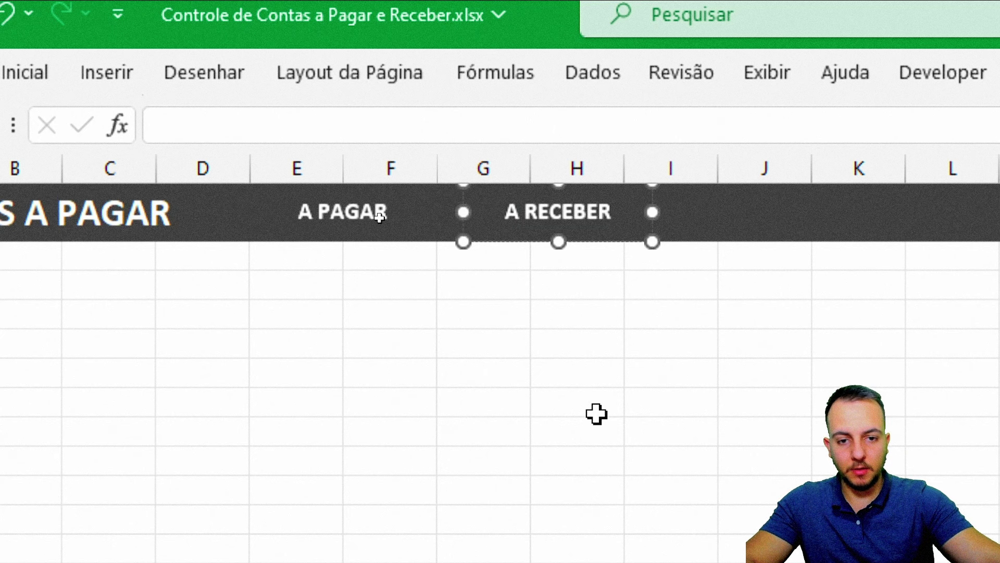
left_click(596, 414)
Copy the A RECEBER button further right and relabel it RELATÓRIO
mouse_move(338, 219)
left_mouse_down()
mouse_move(437, 264)
mouse_move(542, 224)
mouse_move(443, 219)
left_mouse_up()
double_click(498, 217)
type("RELA")
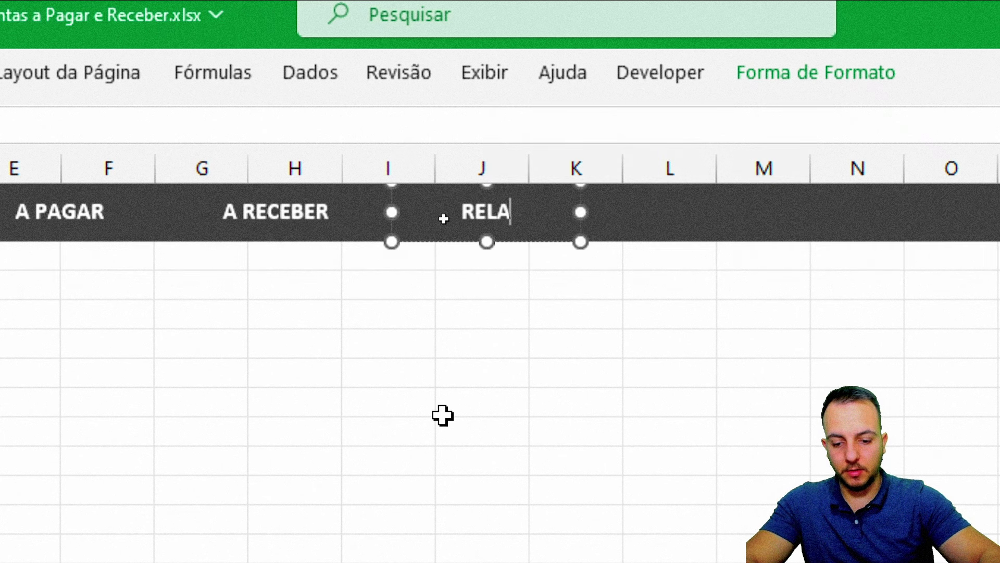
type("TÓRIO")
left_click(443, 415)
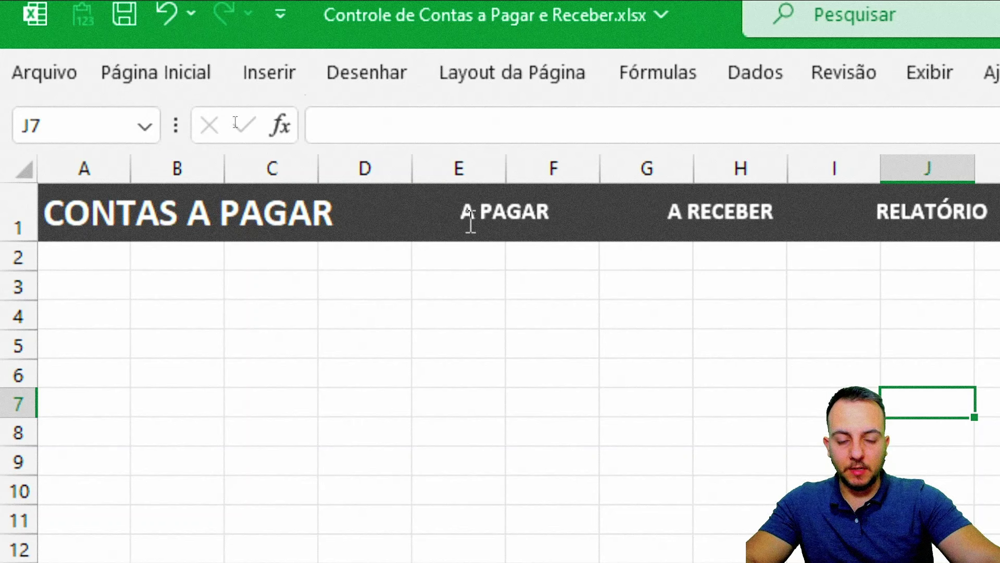
left_click(470, 219)
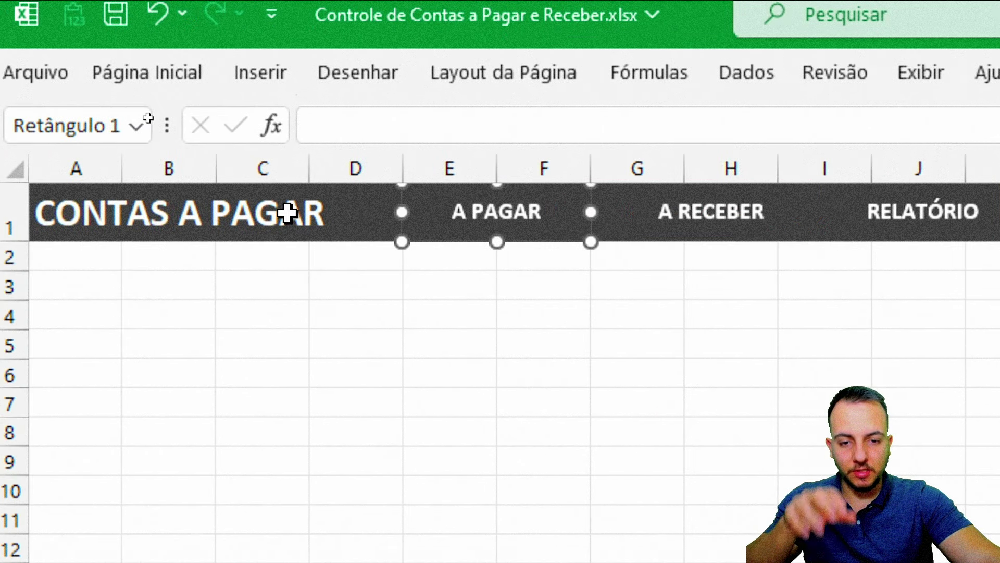
Fill the A PAGAR button yellow and make its text black
left_click(134, 87)
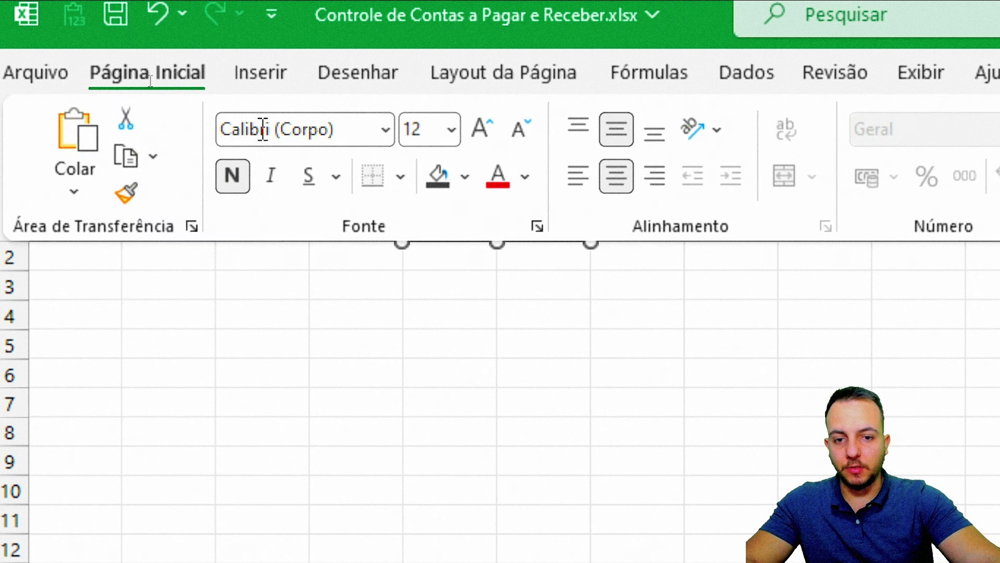
left_click(461, 180)
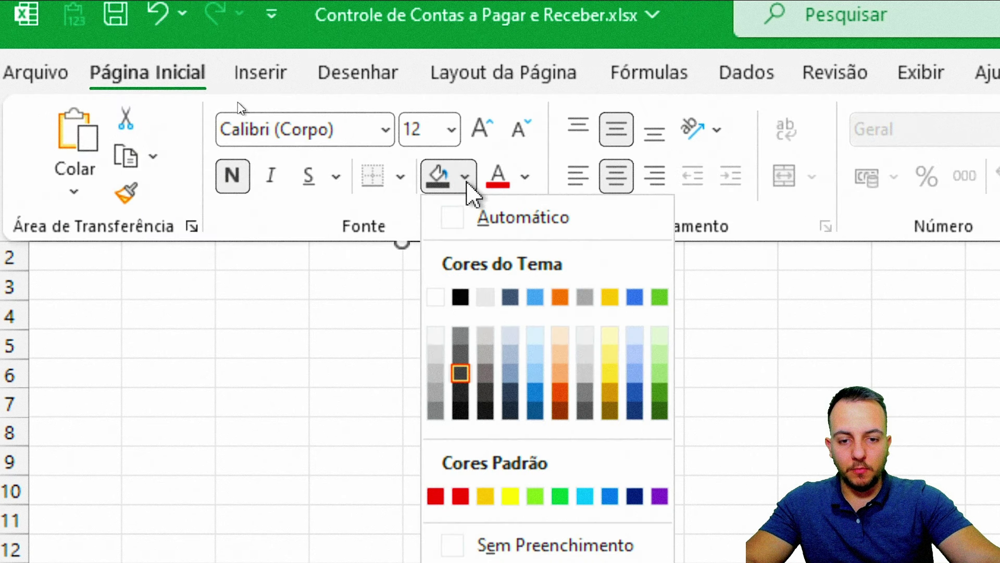
left_click(610, 298)
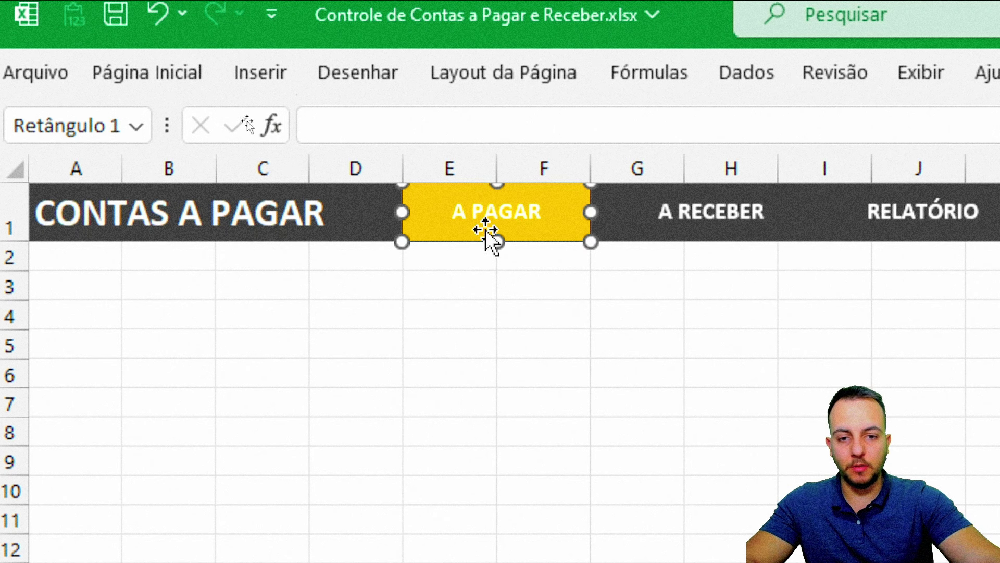
left_click(145, 73)
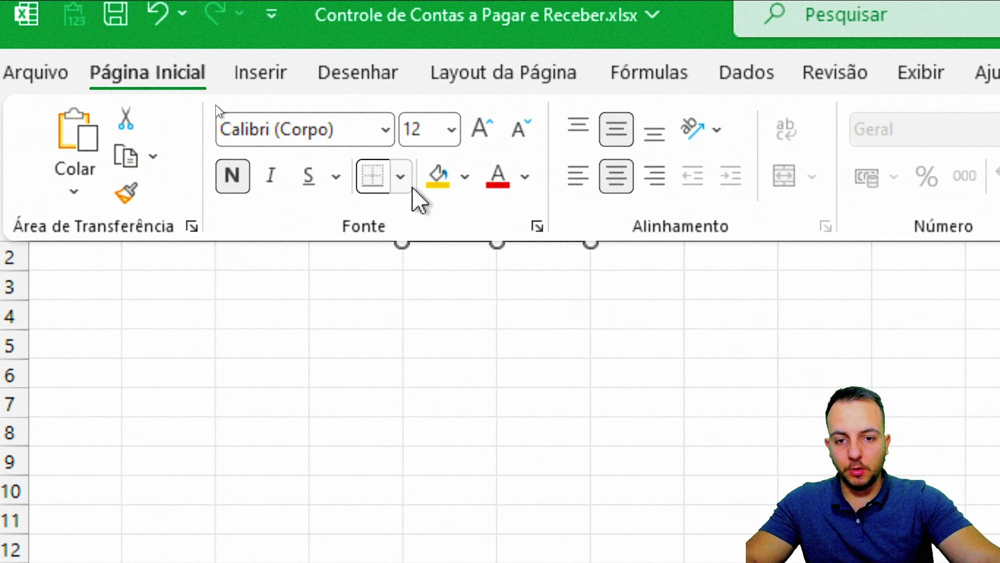
left_click(525, 177)
left_click(520, 295)
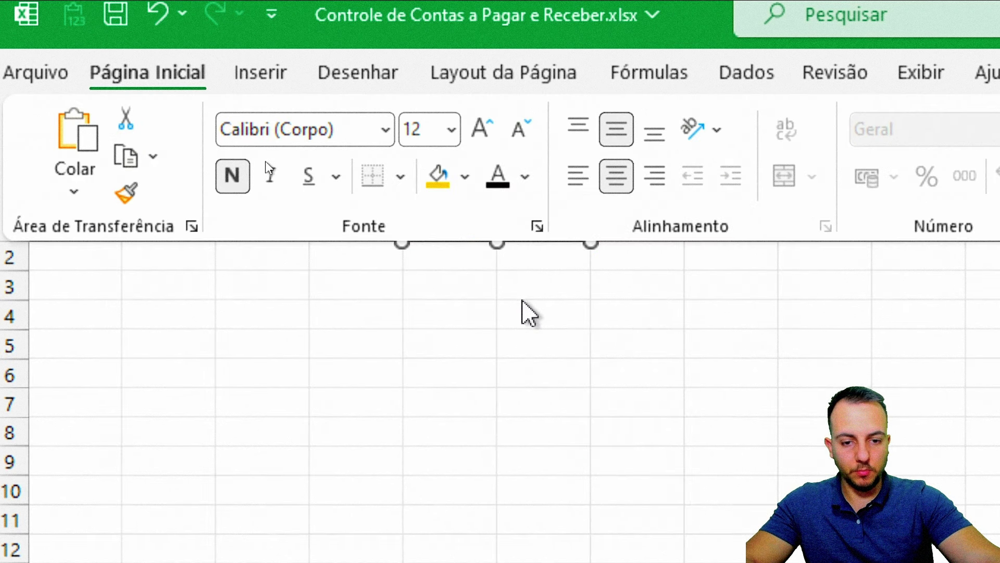
left_click(495, 308)
left_click(495, 309)
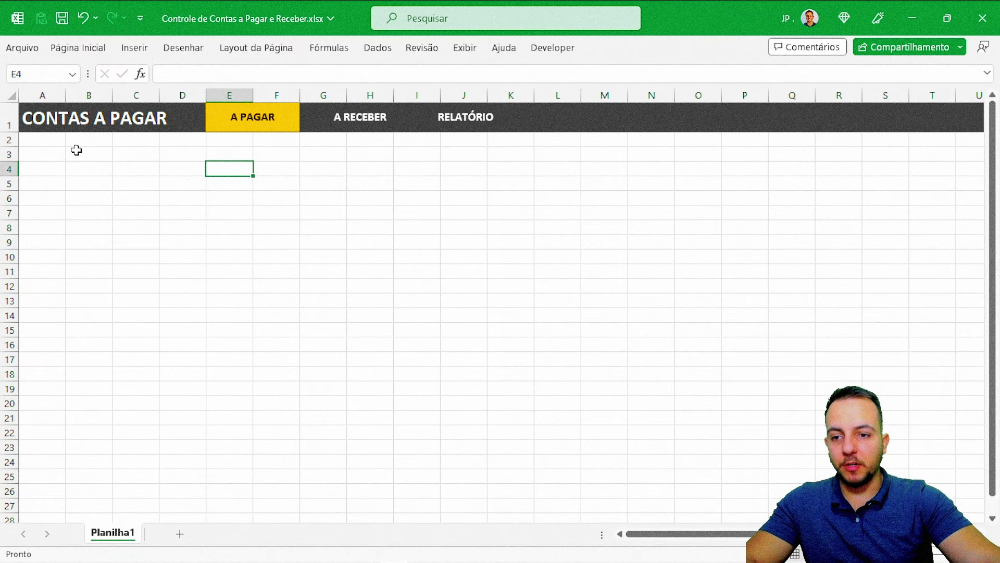
left_click_drag(77, 150, 694, 501)
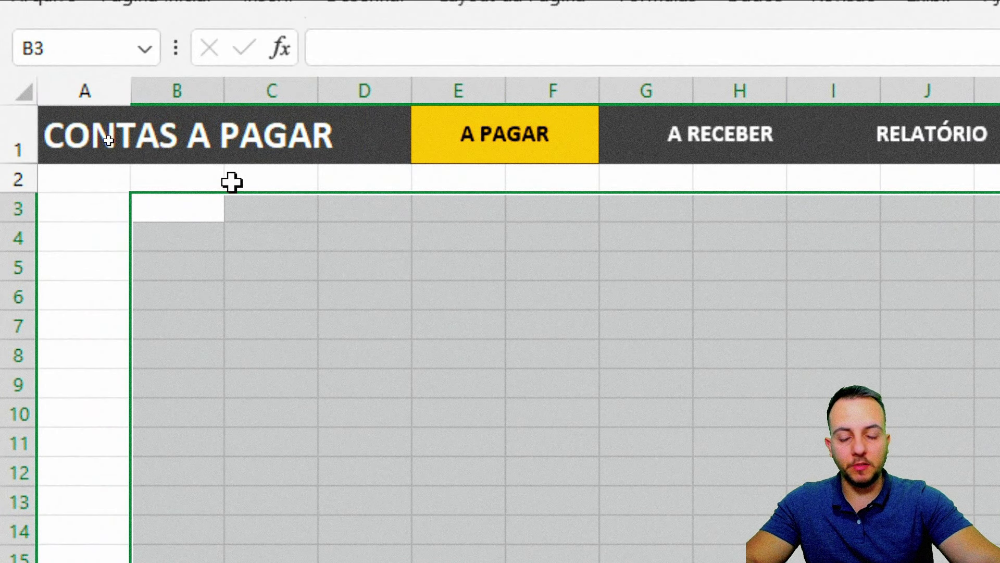
Narrow column A to a thin margin of width 2,00
left_click(105, 91)
left_click_drag(135, 93, 69, 111)
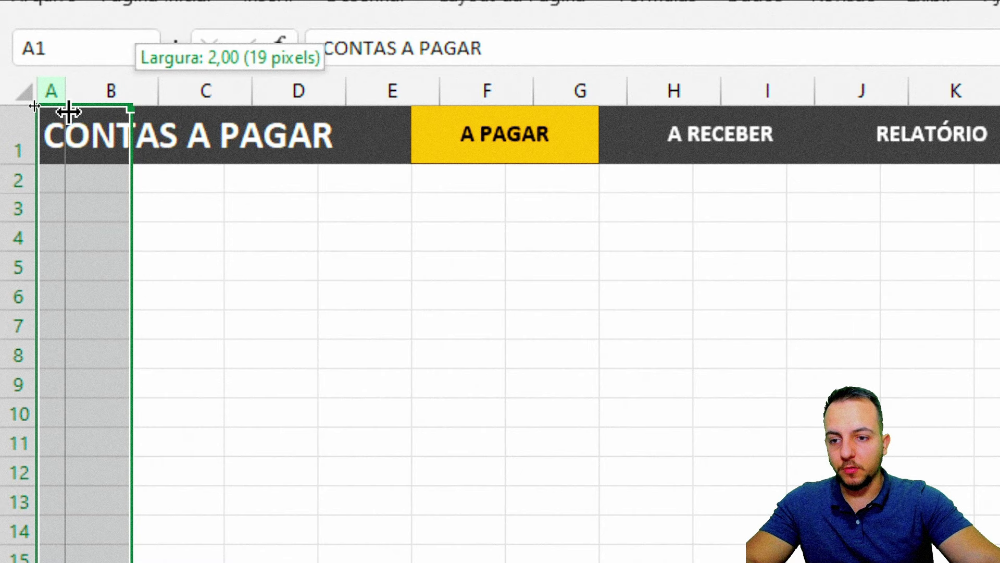
left_click(109, 207)
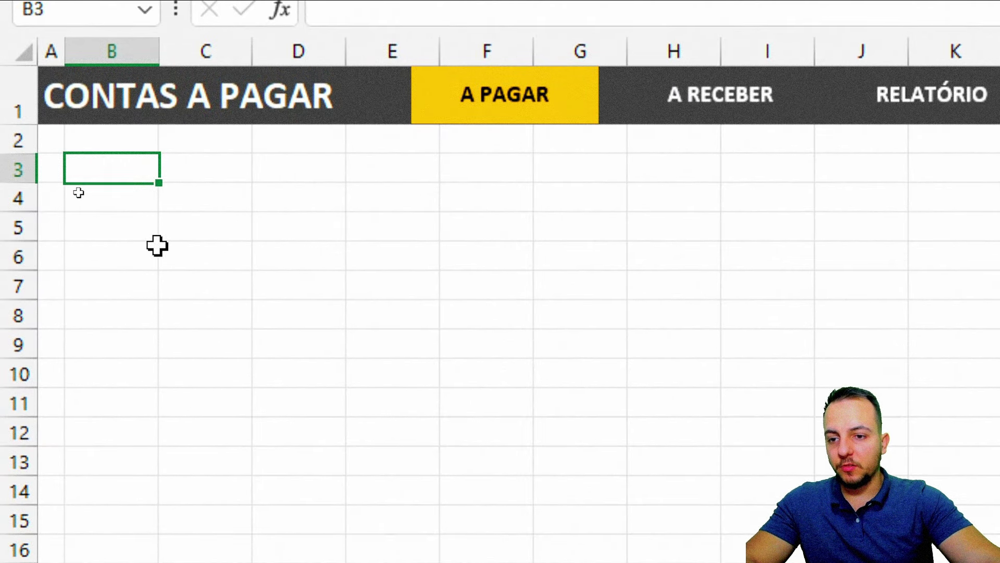
mouse_move(178, 153)
left_mouse_down()
mouse_move(123, 192)
mouse_move(159, 157)
left_mouse_up()
left_click_drag(197, 189, 308, 252)
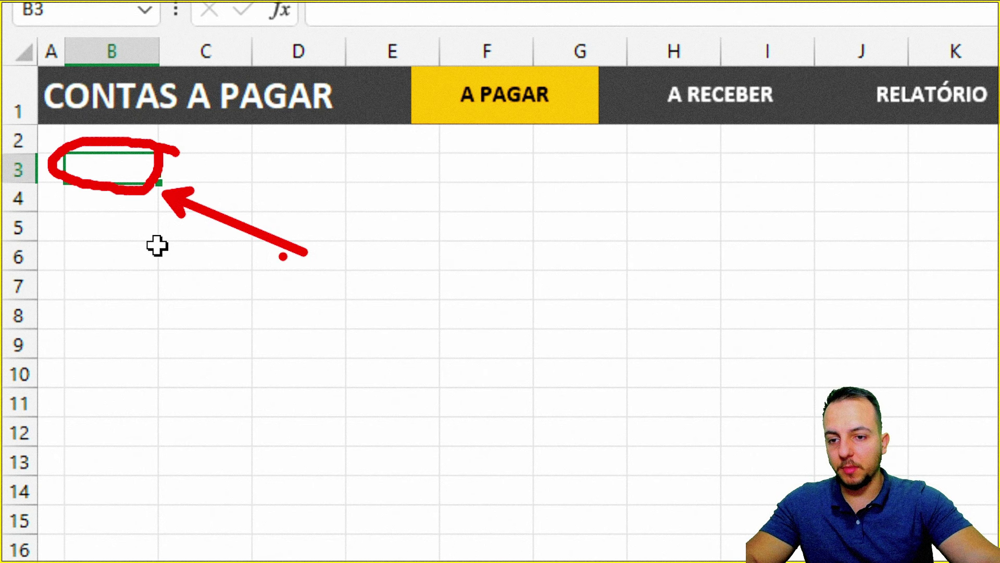
key("Escape")
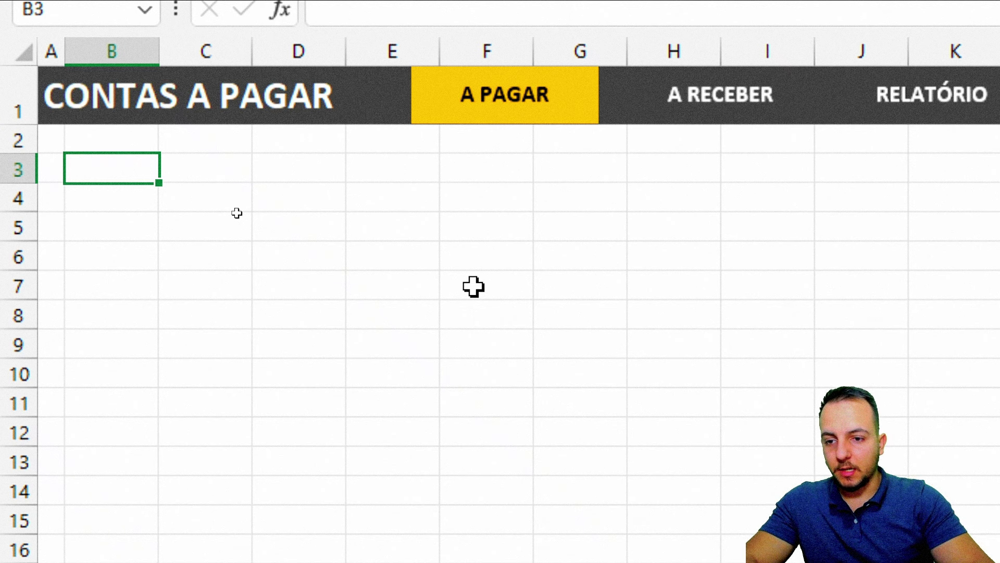
Enter the headers VENCIMENTO, MÊS and FORNECEDOR in B3:D3
type("VENCIMENTO")
key("Tab")
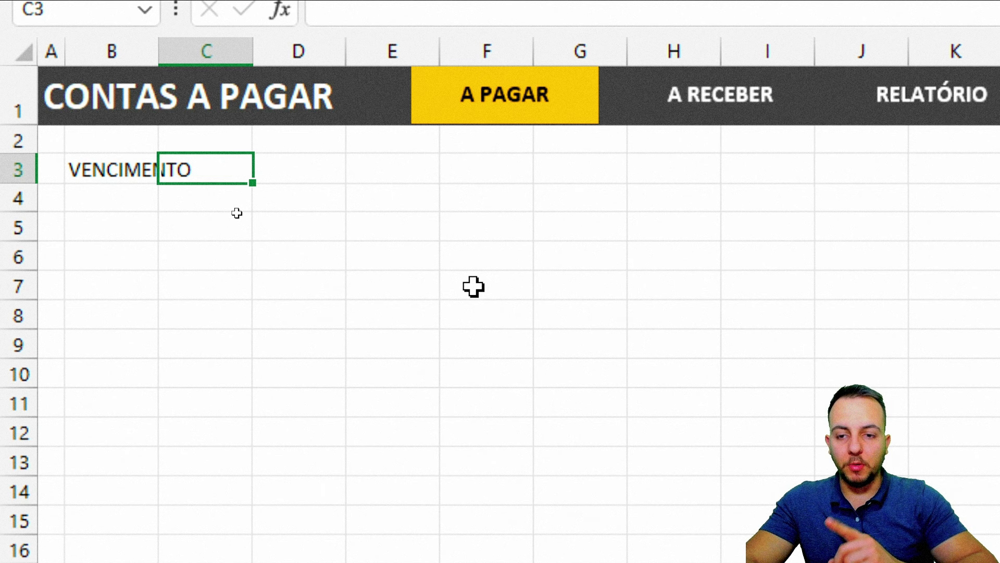
key("Left")
key("F2")
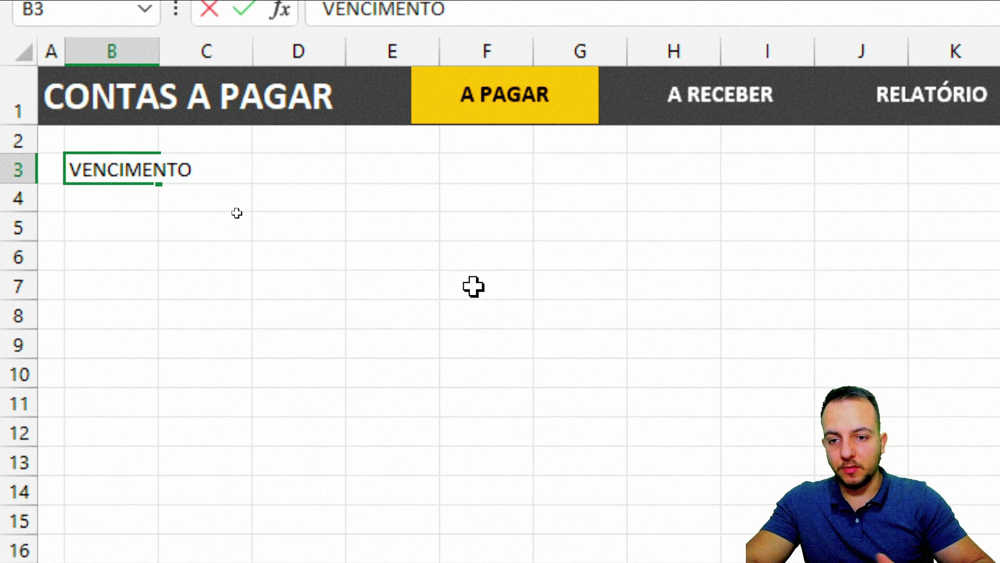
key("Return")
key("Down")
key("Down")
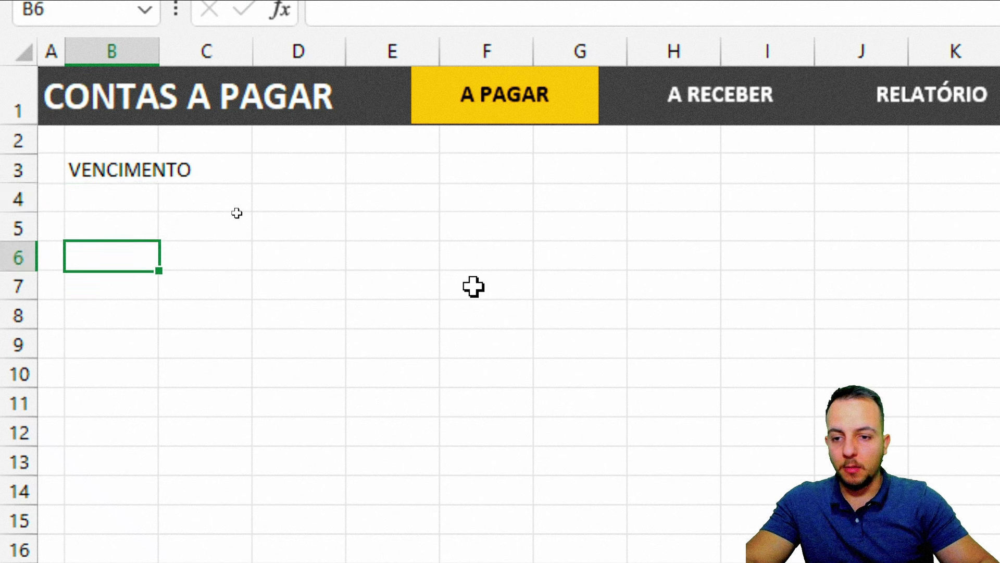
key("Down")
key("Down")
key("Down")
key("Down")
key("Down")
key("Down")
key("Down")
key("Down")
key("Down")
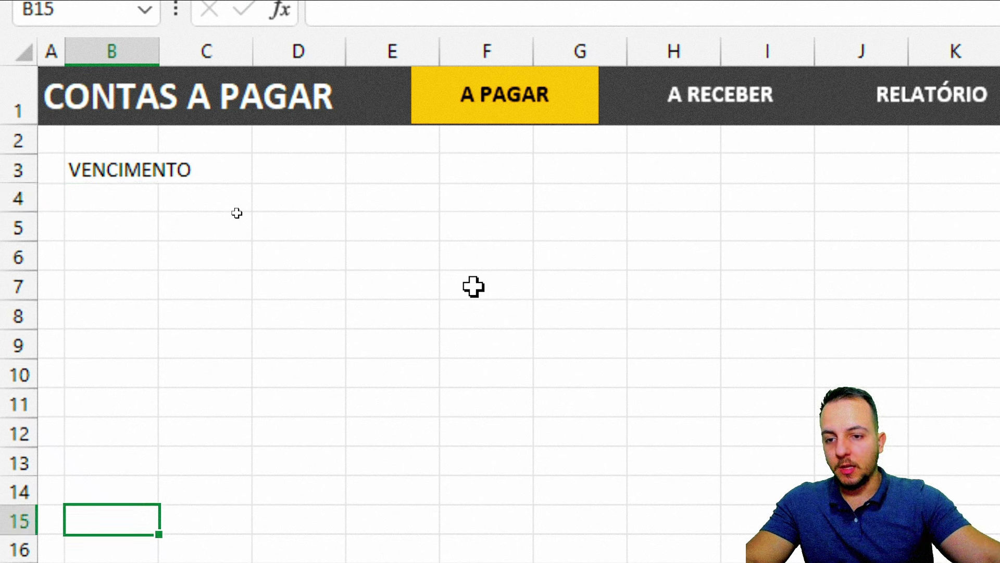
left_click(119, 171)
key("Right")
key("Right")
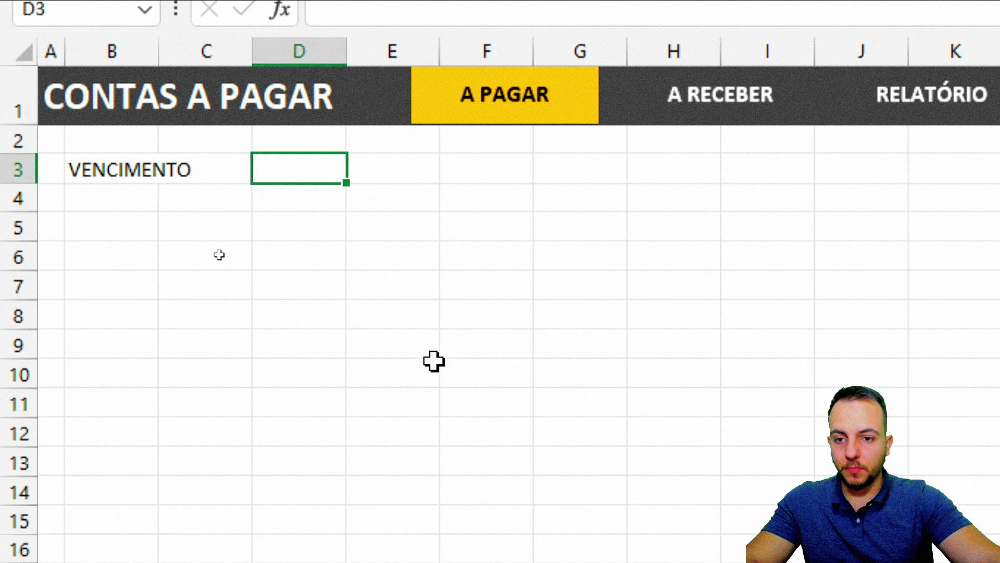
key("Right")
key("Right")
key("Right")
key("Right")
key("Right")
key("Right")
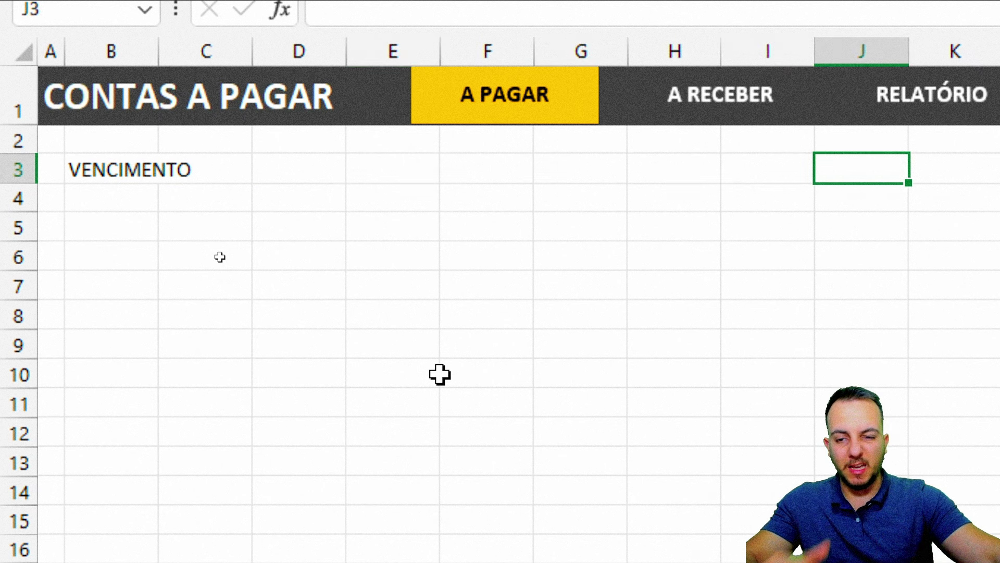
left_click(214, 171)
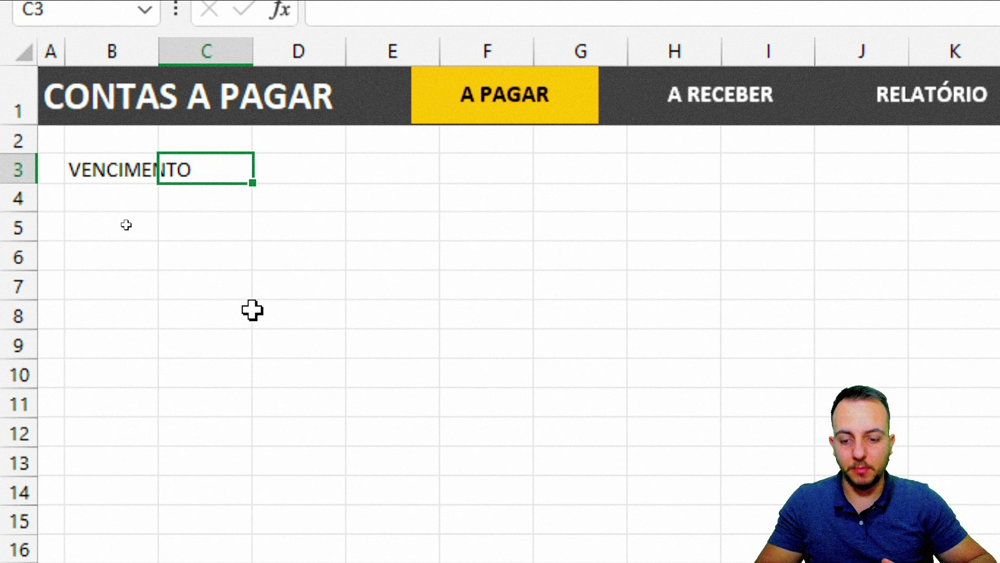
type("MÊS")
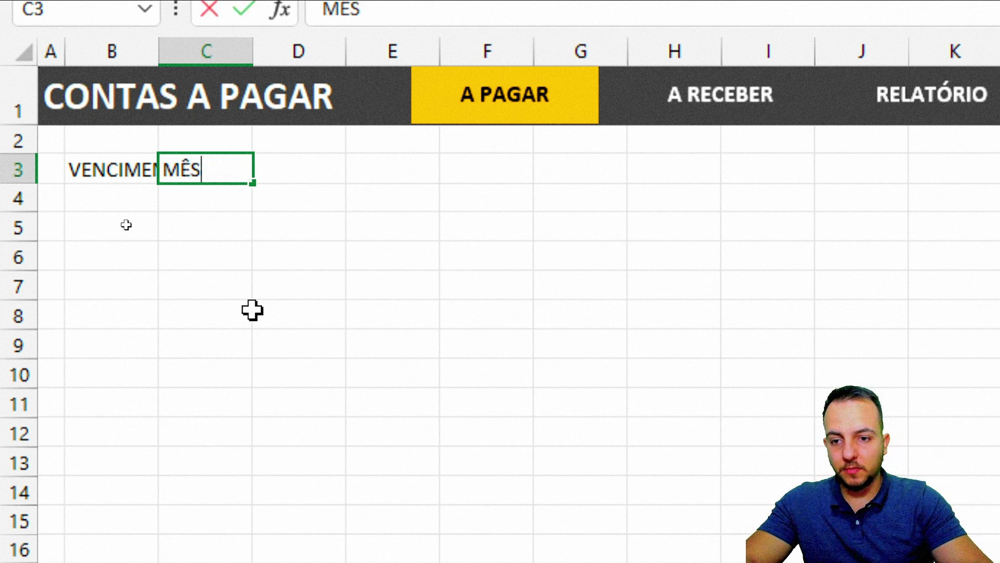
key("Tab")
type("FORNEC")
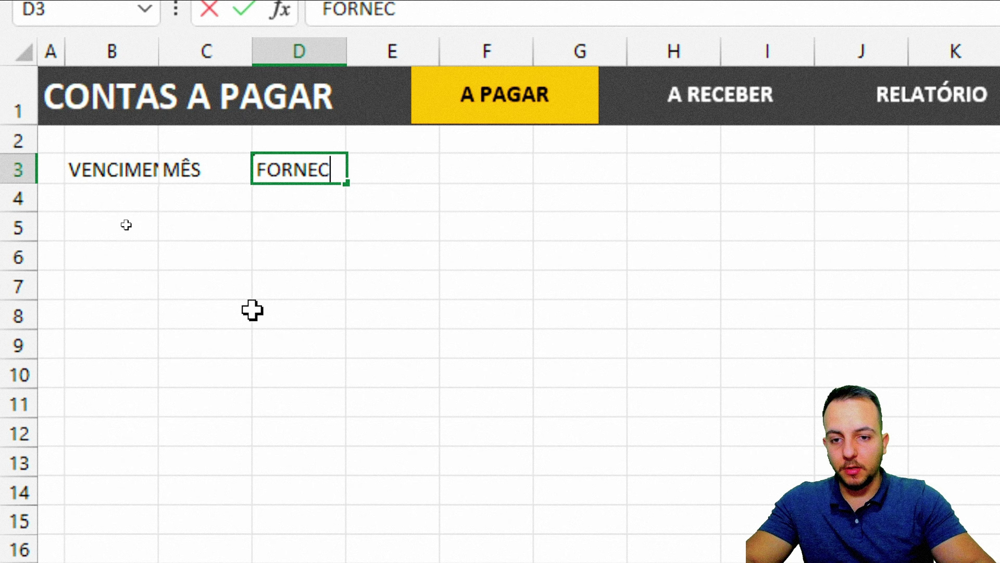
type("EDOR")
key("Return")
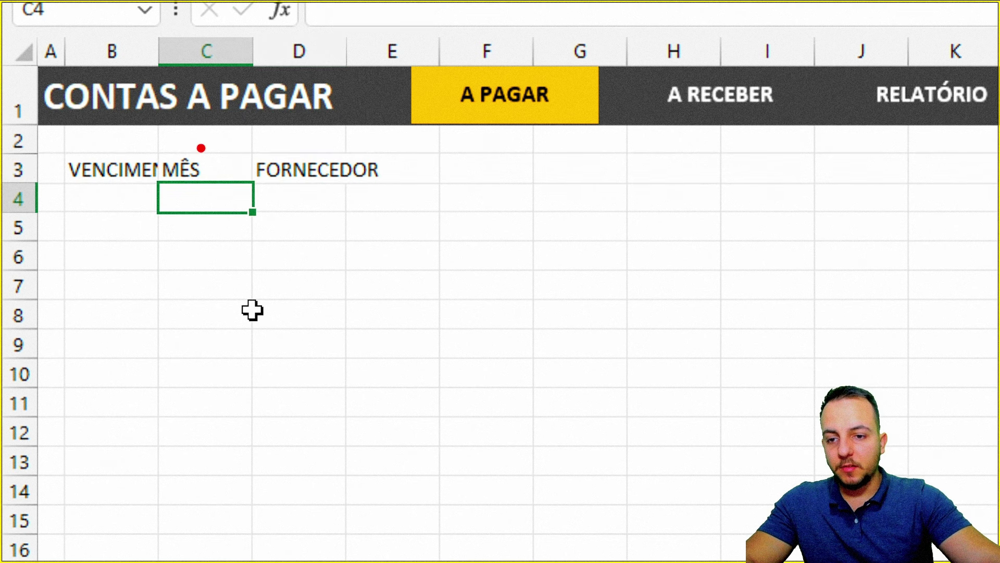
Enter headers N° DOCUMENTO, TIPO, VALOR, PAGAMENTO, STATUS and OBSERVAÇÃO in E3:J3
mouse_move(158, 147)
left_mouse_down()
mouse_move(258, 187)
mouse_move(320, 300)
left_mouse_up()
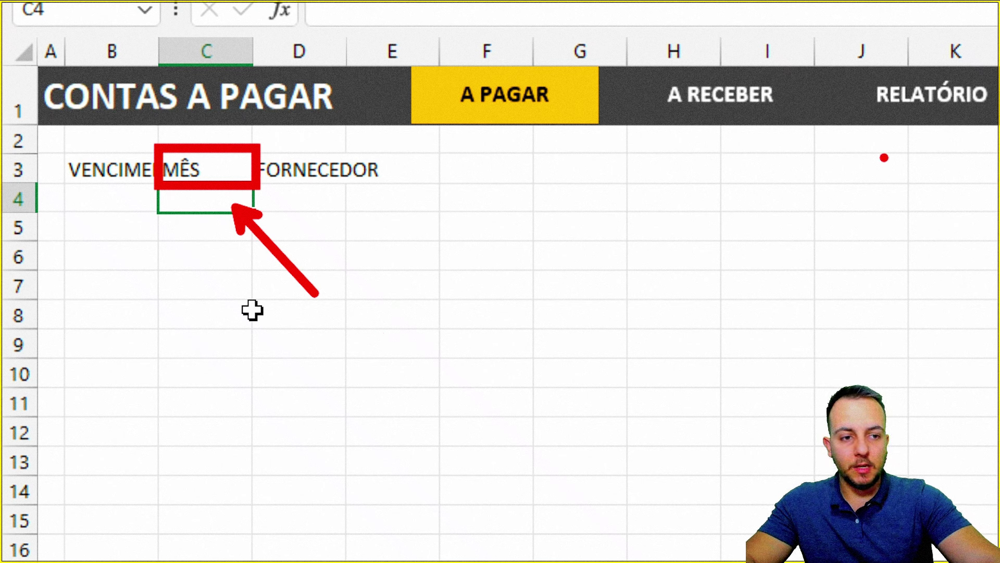
left_click_drag(724, 289, 892, 151)
left_click_drag(859, 61, 997, 125)
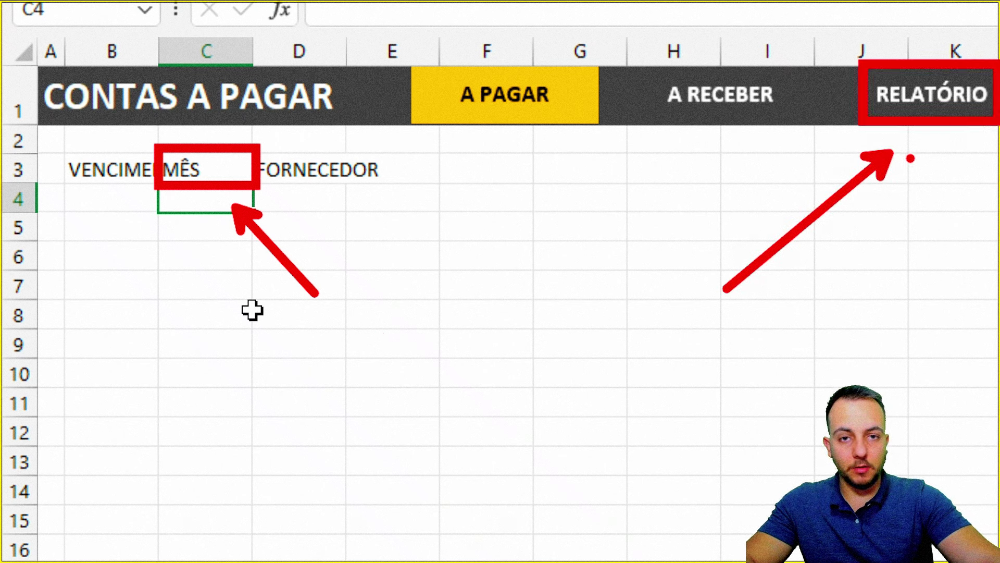
left_click_drag(187, 210, 148, 208)
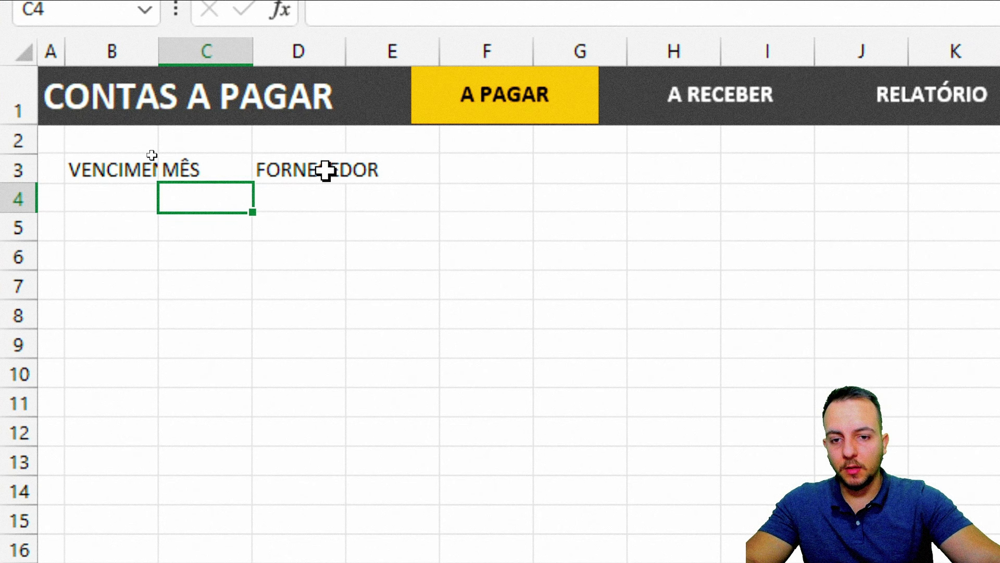
left_click(328, 169)
left_click(391, 170)
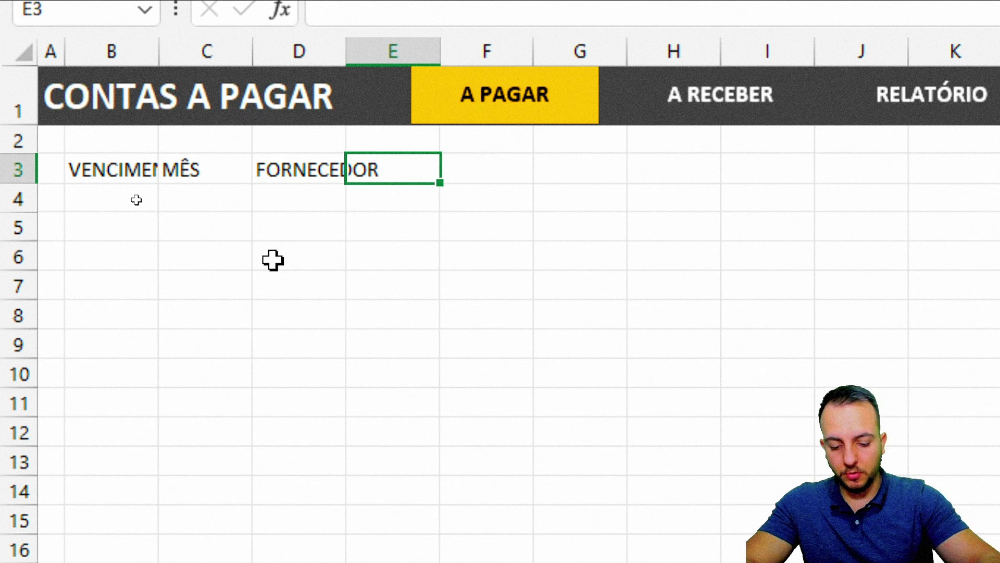
type("N°")
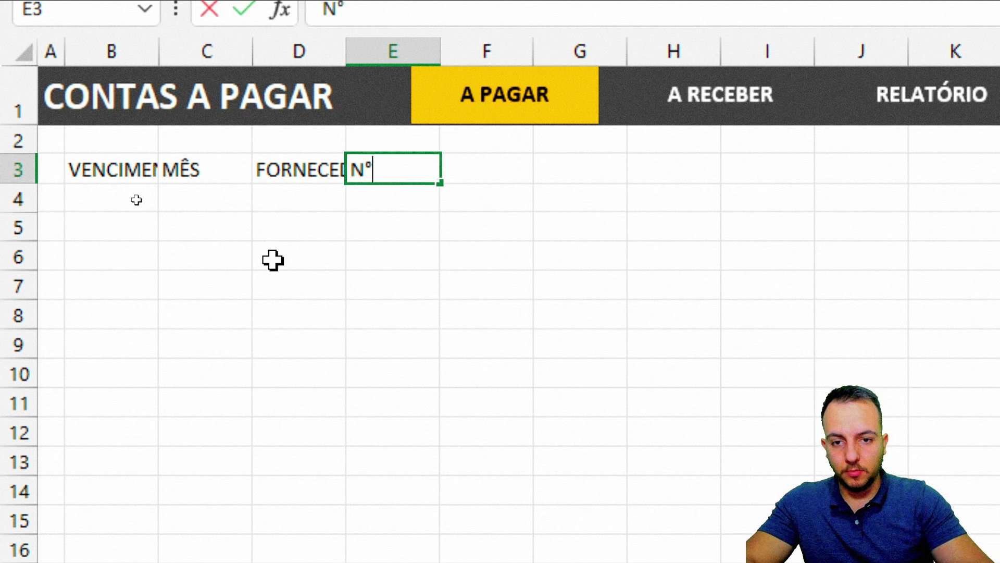
type(" DOCUMENTO")
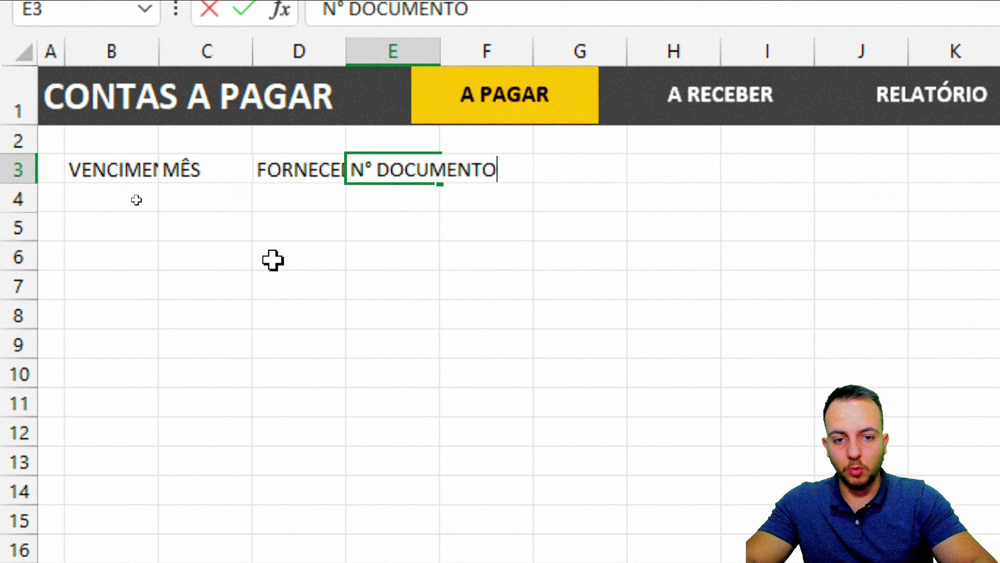
key("Tab")
type("TIP")
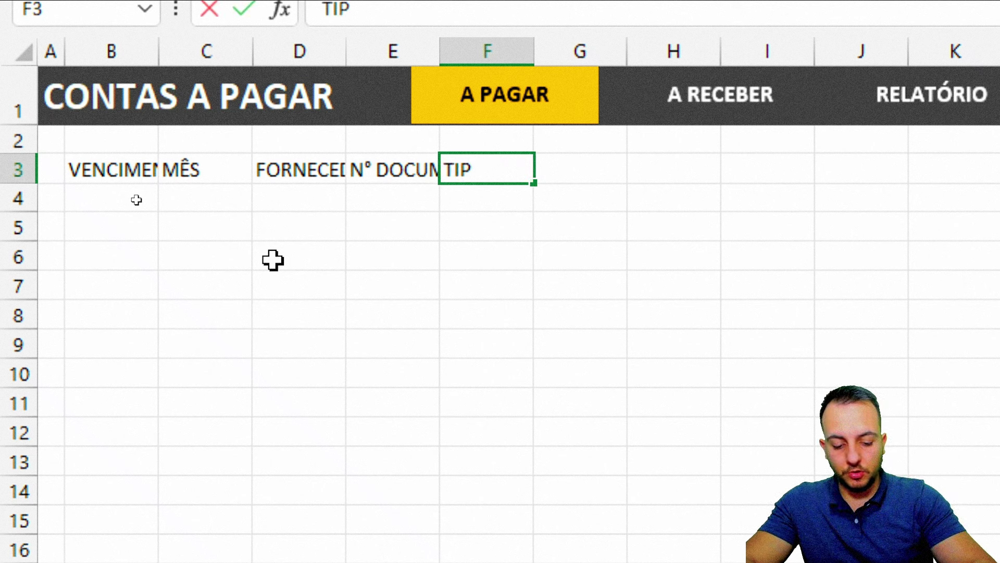
type("O")
key("Tab")
type("VALOR")
key("Tab")
type("PAG")
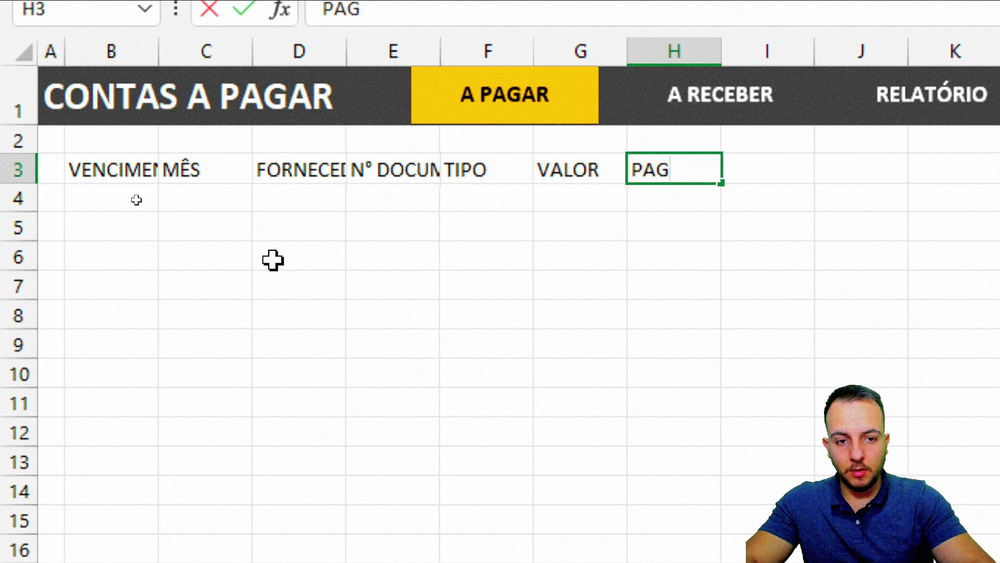
type("AMENTO")
key("Tab")
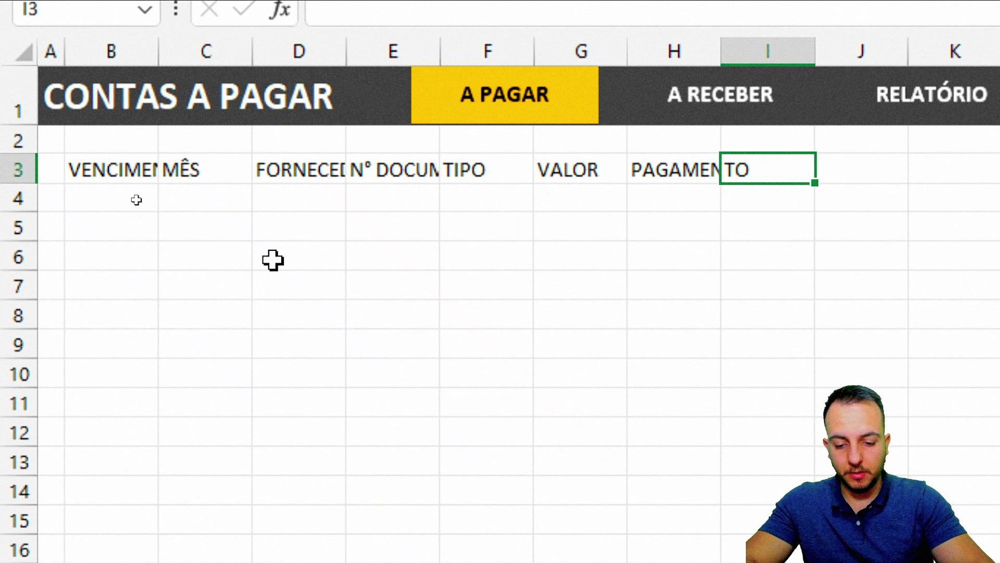
type("STATUS")
key("Tab")
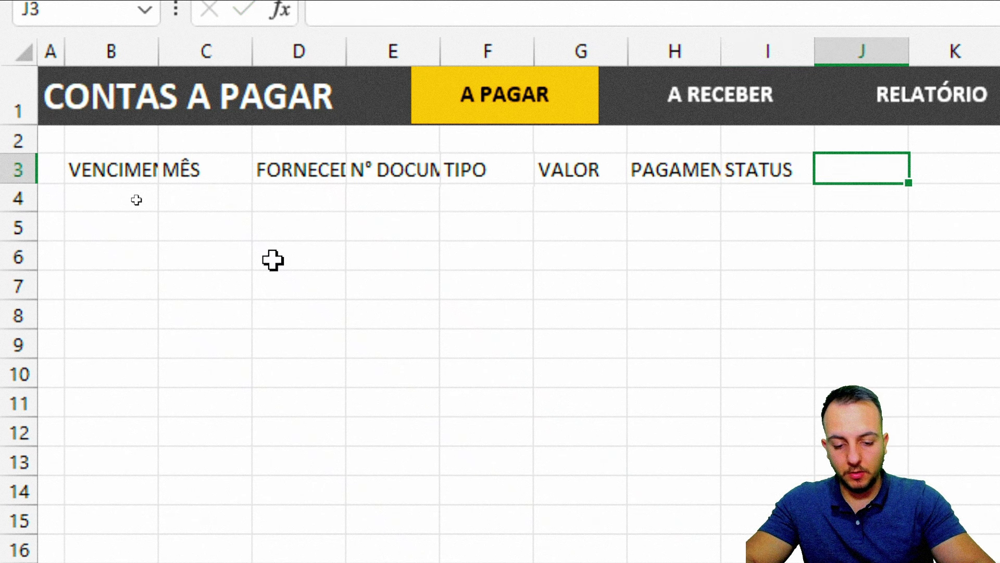
type("VAÇÃO")
key("Return")
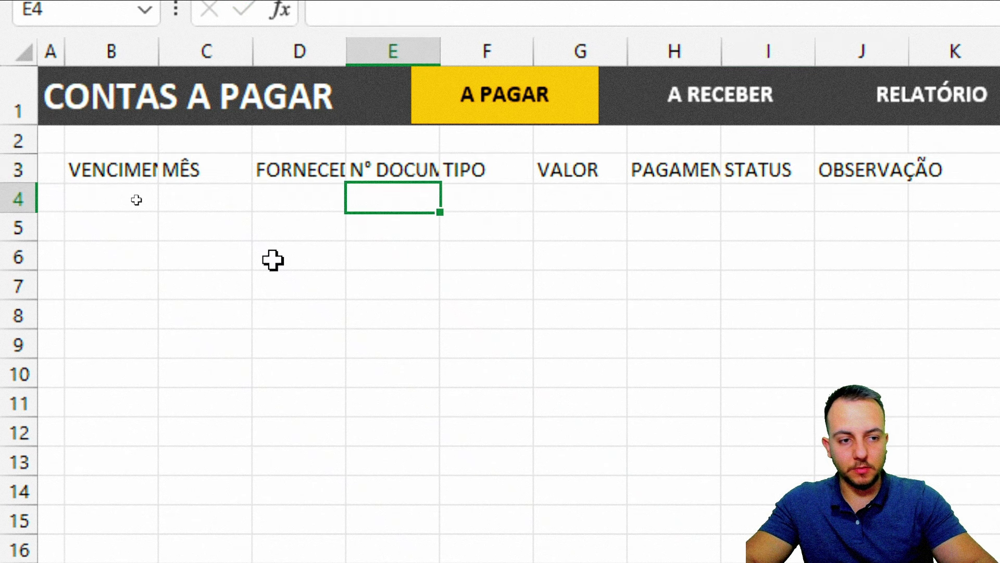
left_click(114, 203)
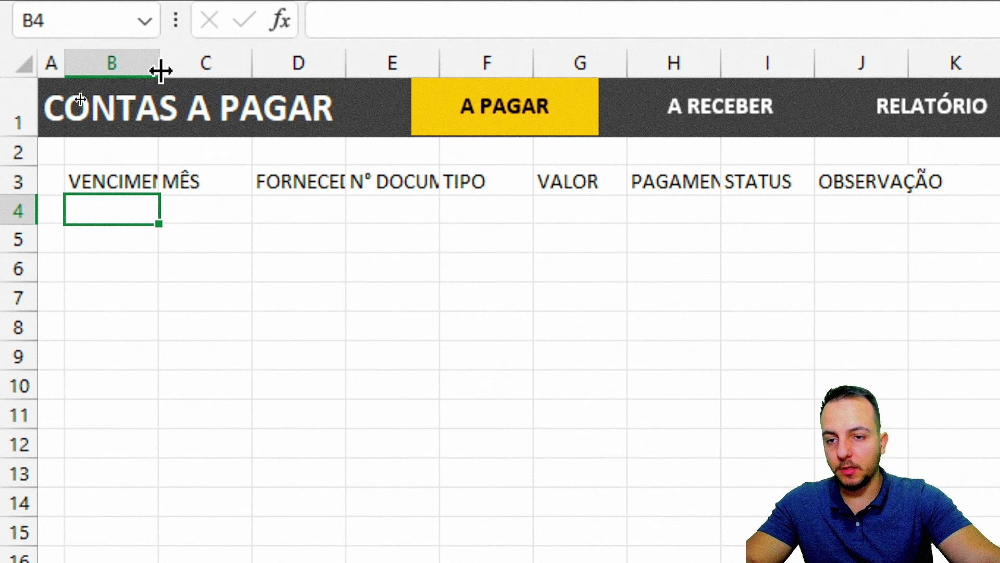
Widen columns B, D and E so VENCIMENTO, FORNECEDOR and N° DOCUMENTO fit
left_click_drag(160, 71, 209, 73)
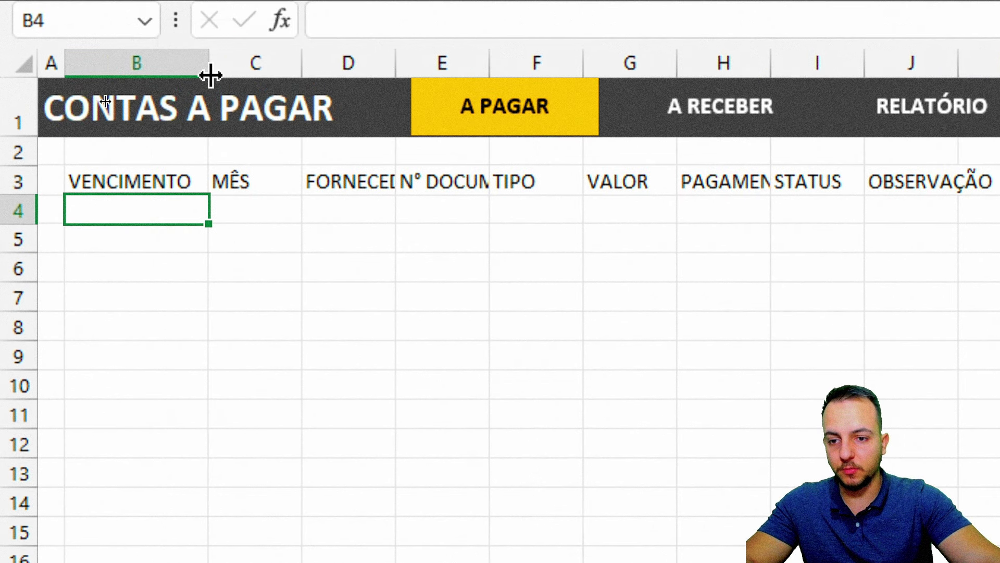
left_click_drag(398, 77, 440, 78)
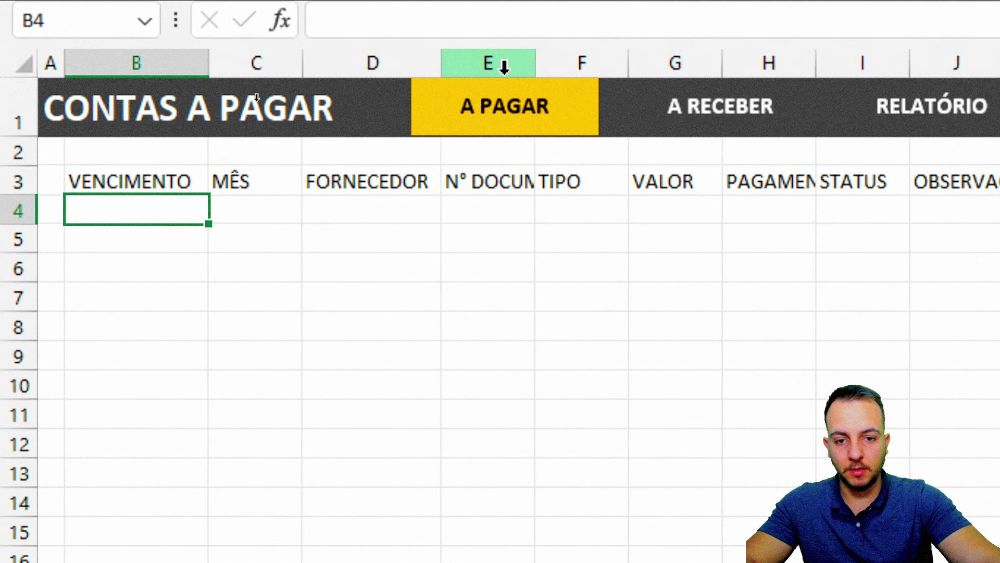
left_click_drag(543, 71, 719, 89)
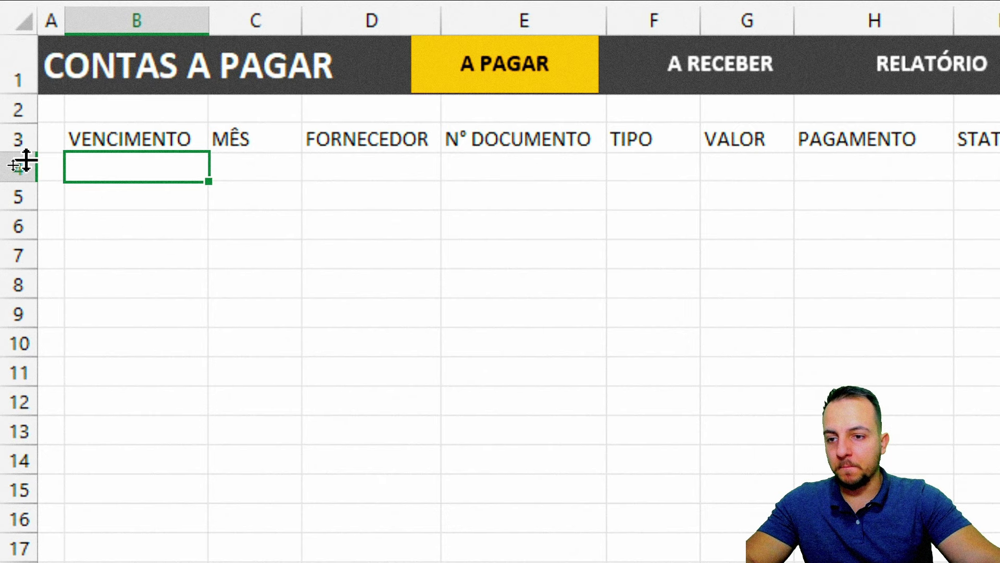
Make rows 3 through 26 33,75 points tall, then return to the top of the sheet
left_click_drag(17, 136, 79, 519)
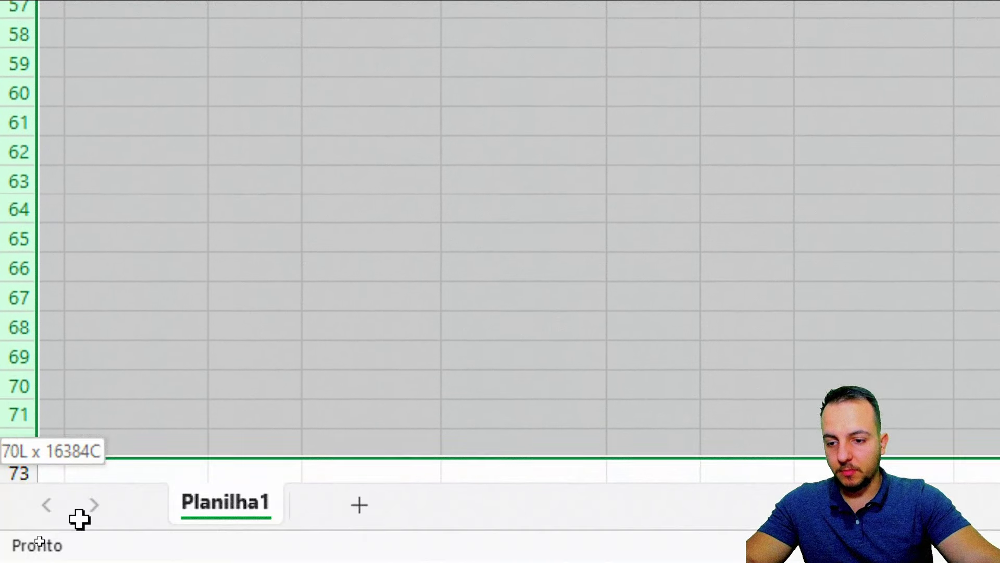
left_click_drag(79, 519, 97, 402)
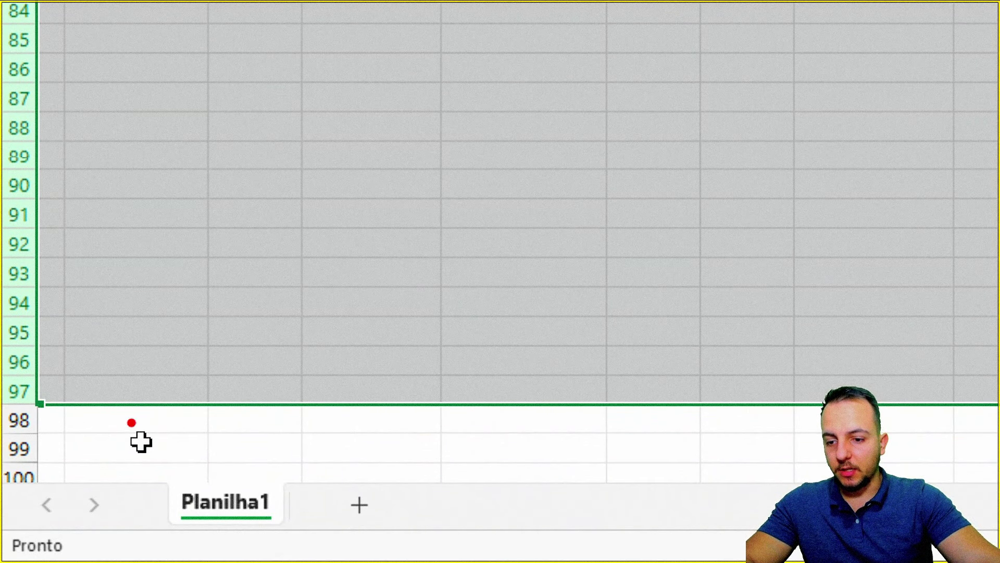
left_click_drag(69, 370, 175, 370)
left_click_drag(77, 346, 171, 345)
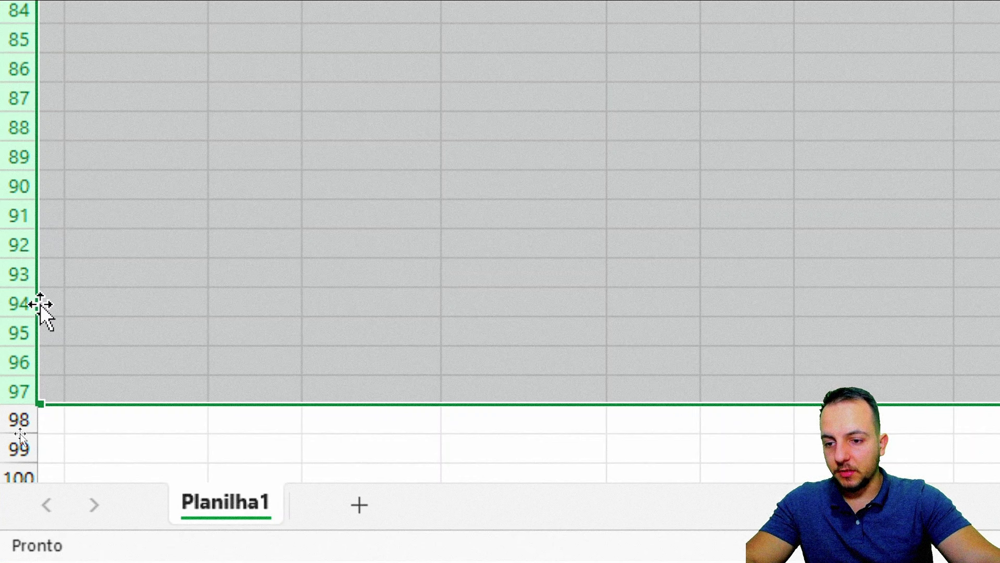
mouse_move(19, 287)
left_mouse_down()
mouse_move(20, 326)
mouse_move(47, 321)
left_mouse_up()
scroll(111, 391, "up", 2)
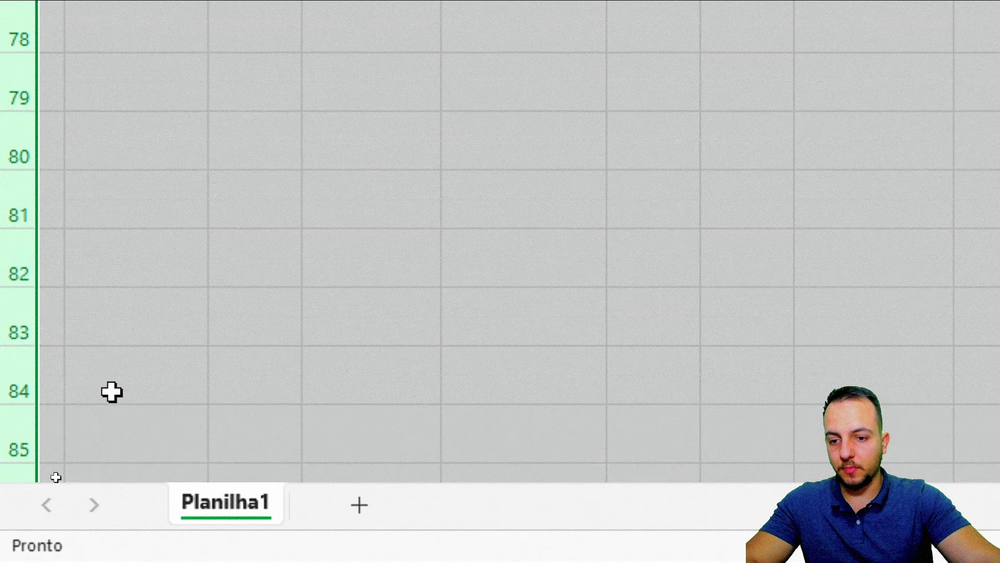
scroll(209, 209, "up", 2)
scroll(281, 451, "up", 4)
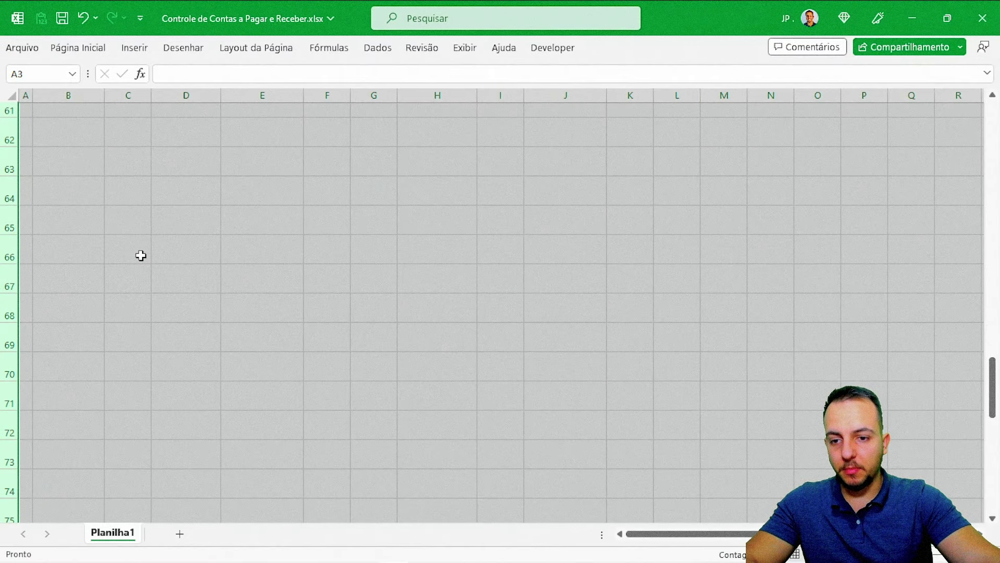
scroll(140, 255, "up", 20)
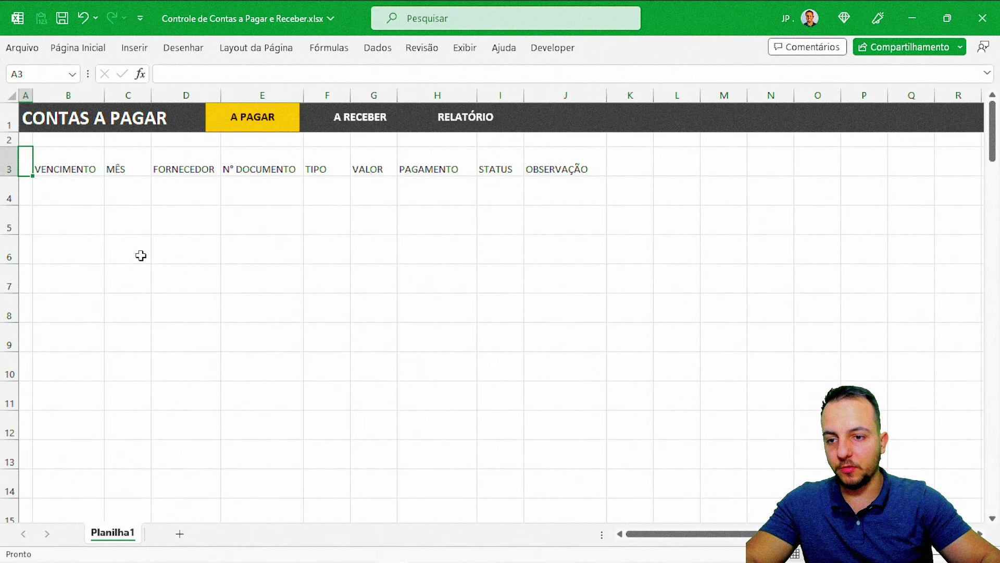
Center B3:J14 vertically and horizontally and turn on text wrapping
key("Right")
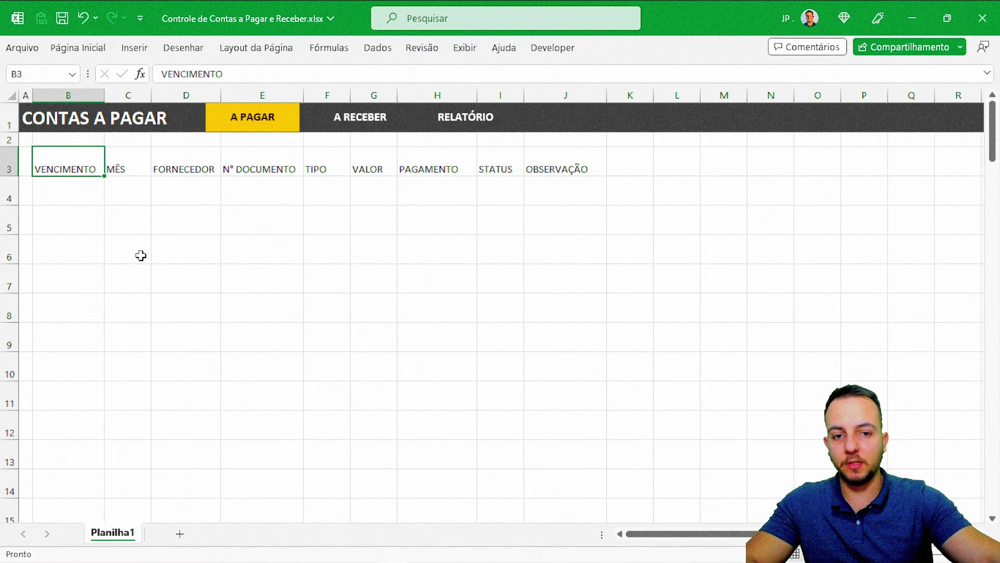
left_click_drag(80, 159, 564, 478)
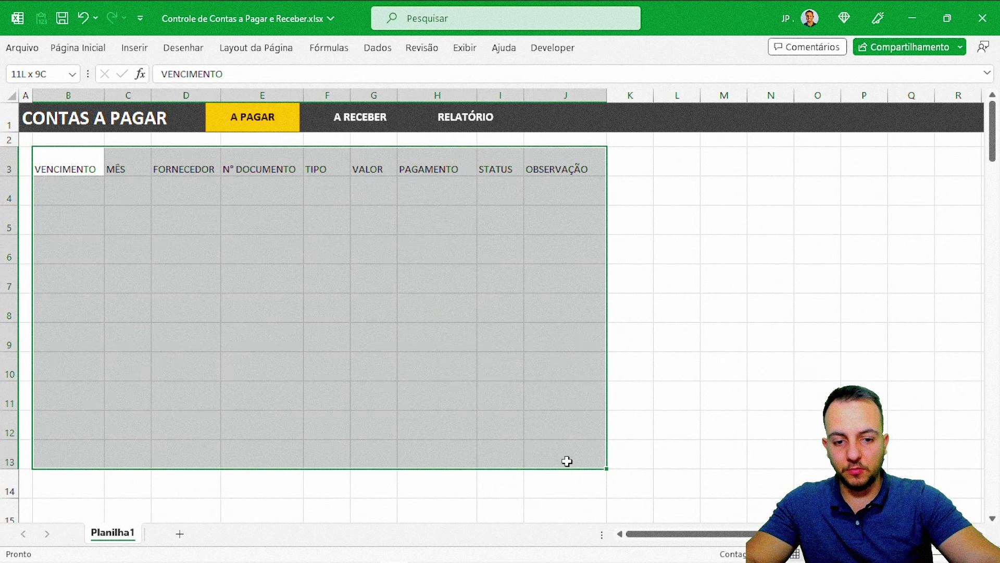
left_click(91, 48)
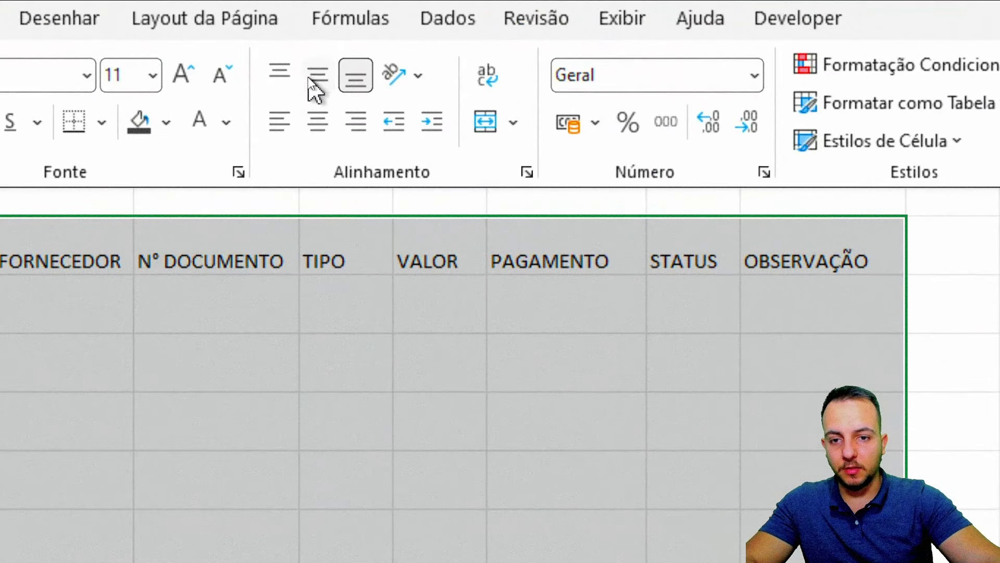
left_click(312, 78)
left_click(319, 123)
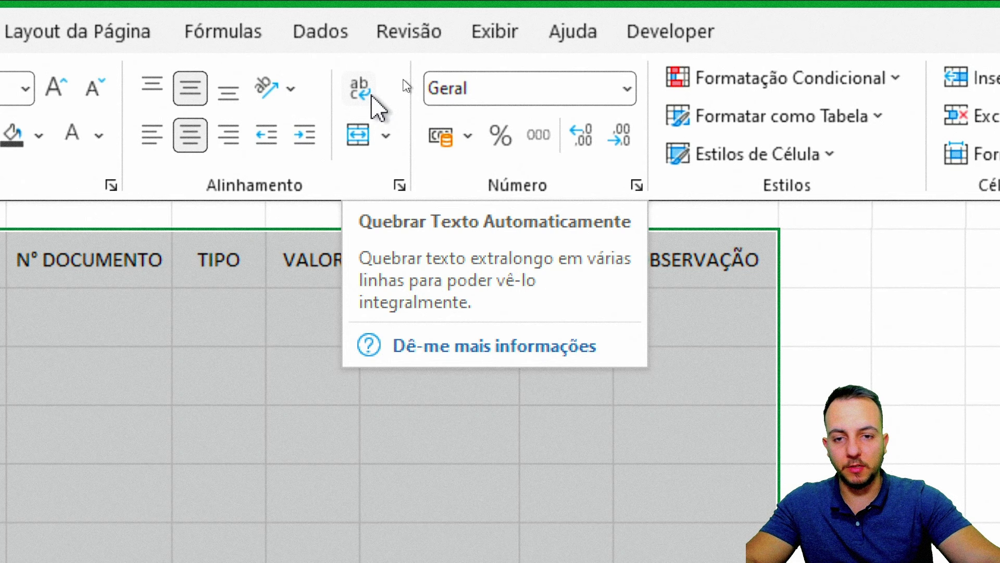
left_click(371, 96)
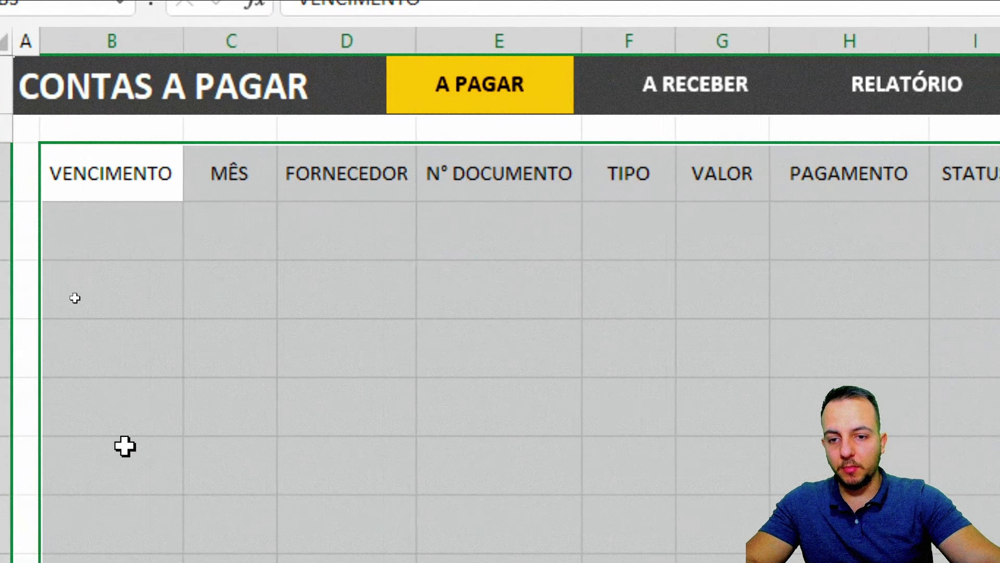
left_click(229, 404)
left_click(365, 211)
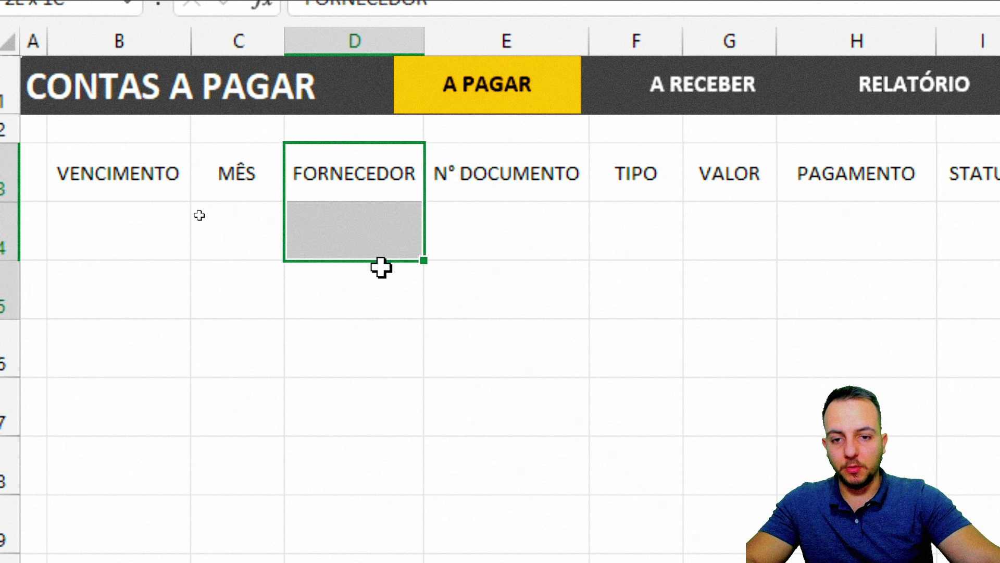
Type the test text 'NJNSDJF SDKJKJD KJSD' into D4 so it wraps onto two lines
left_click_drag(376, 193, 360, 406)
left_click(365, 258)
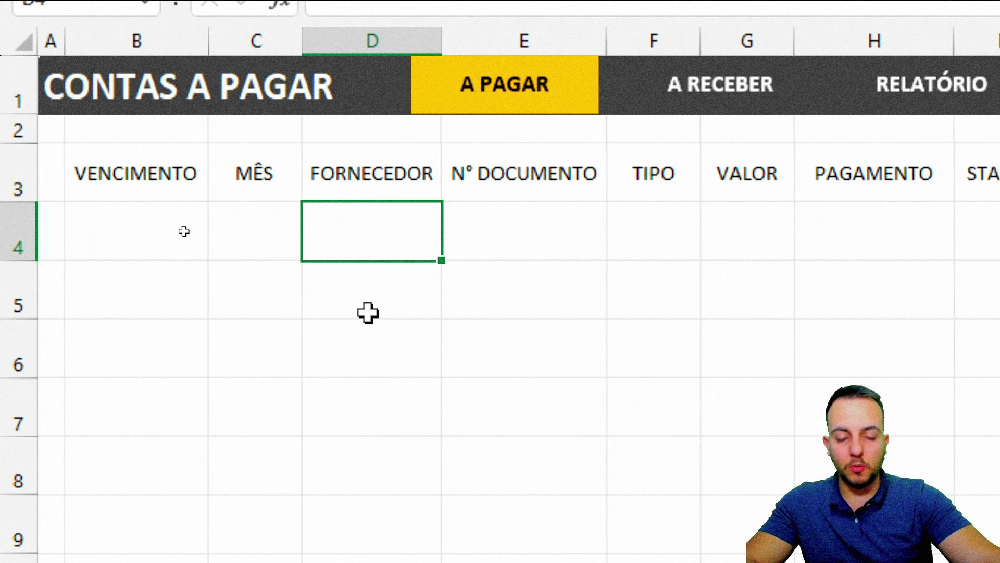
left_click(368, 314)
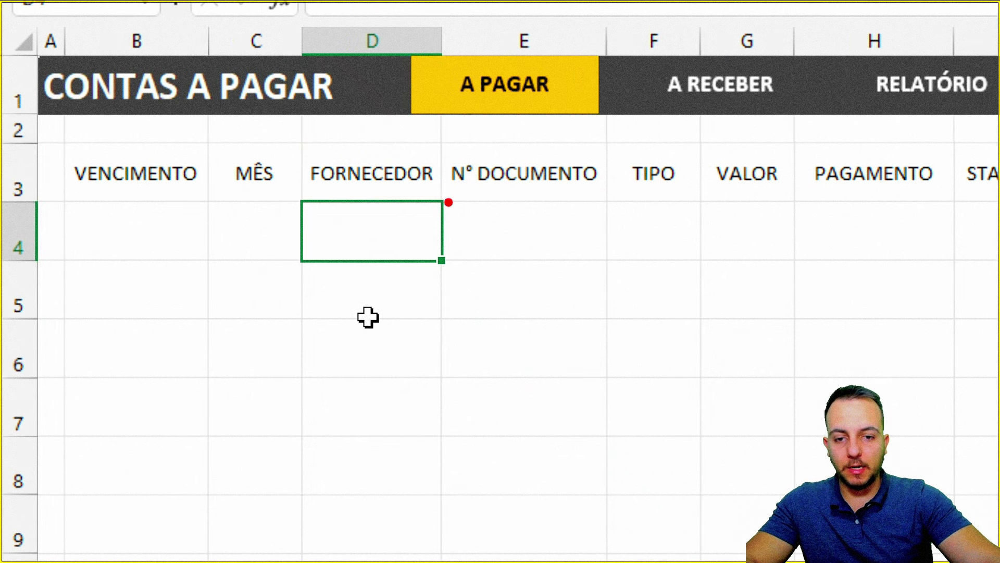
mouse_move(449, 202)
left_mouse_down()
mouse_move(402, 268)
mouse_move(292, 211)
left_mouse_up()
left_click_drag(474, 300, 659, 394)
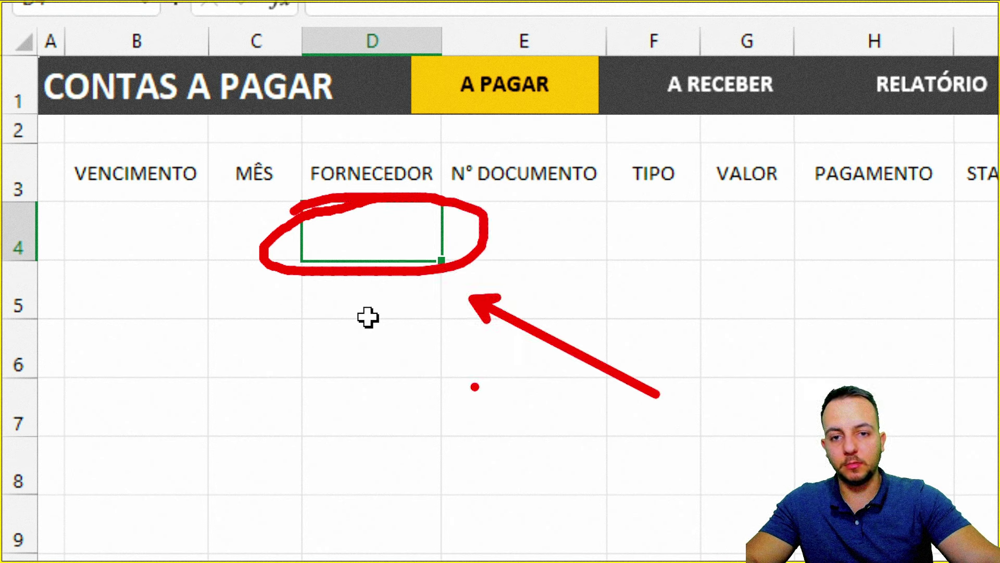
key("Escape")
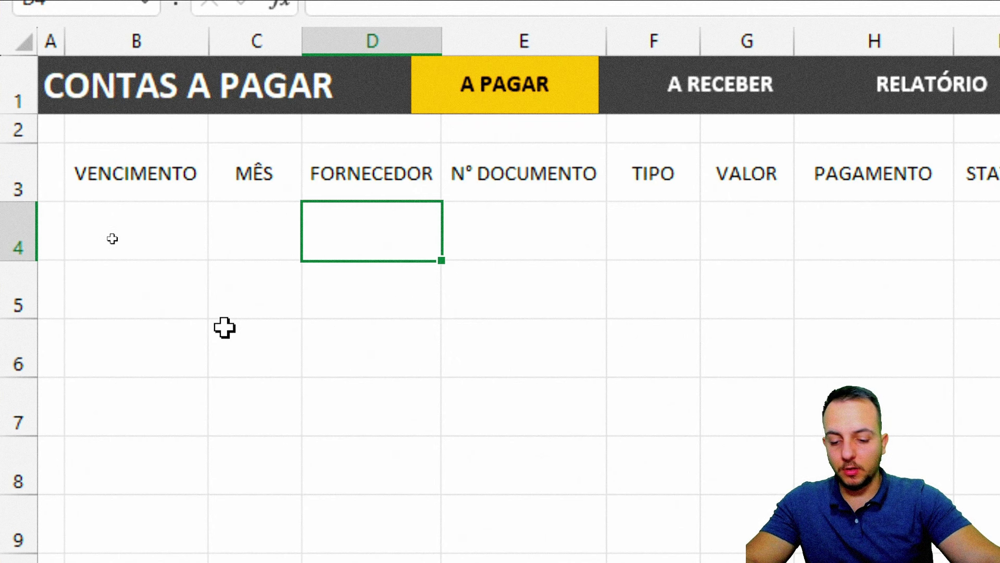
type("NJNSDJF ")
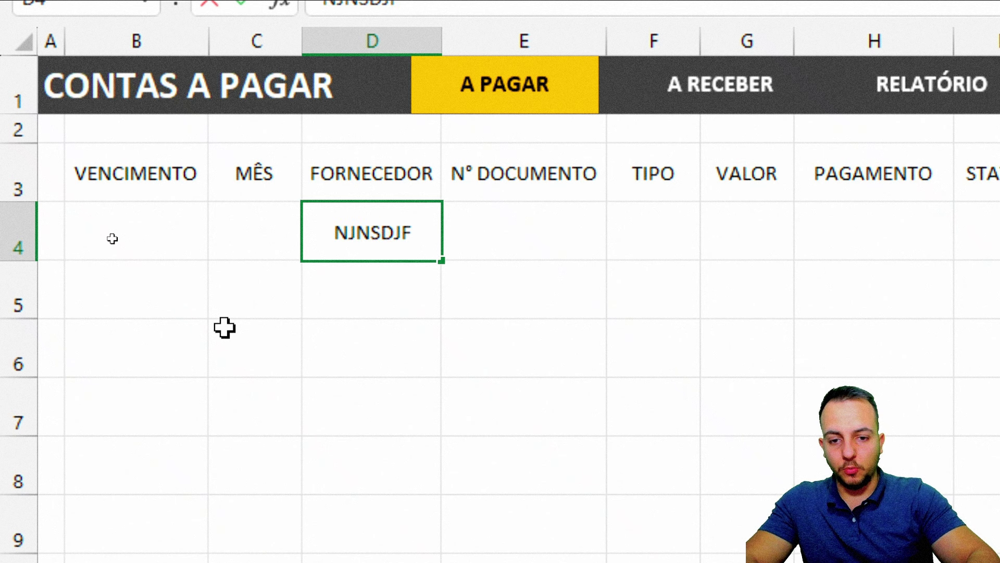
type("SDKJKJD K")
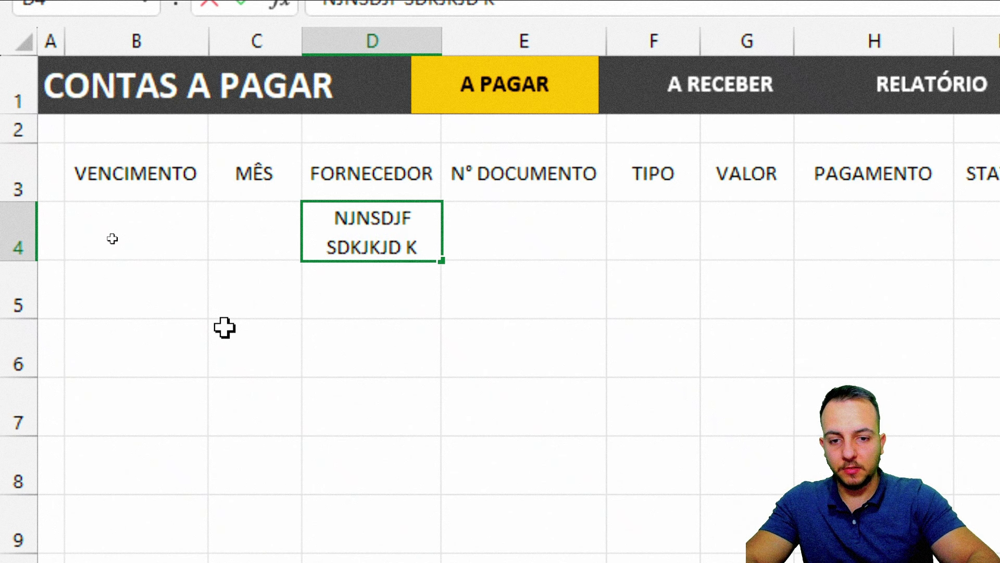
type("JSD")
key("Return")
key("ctrl+2")
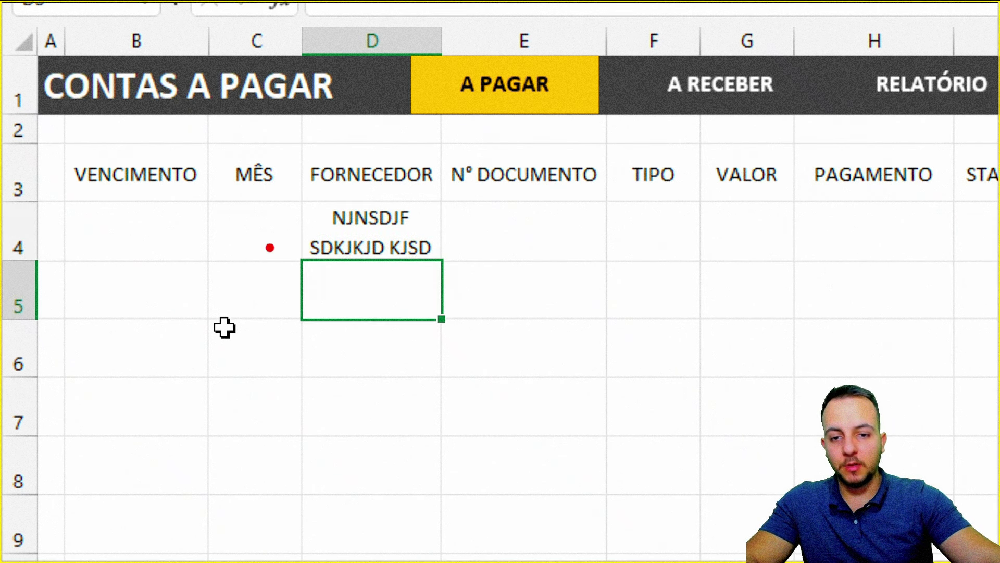
left_click_drag(316, 199, 435, 265)
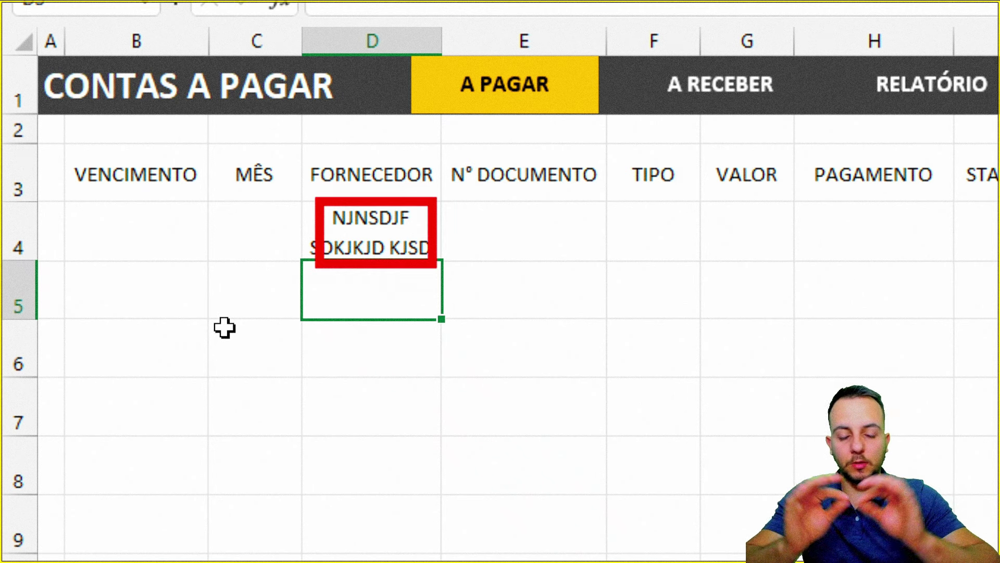
key("e")
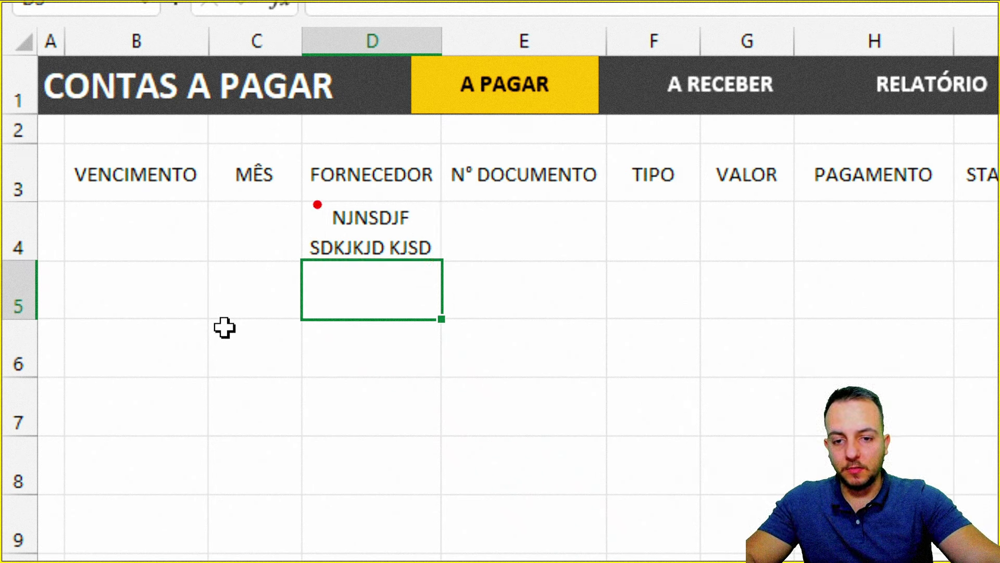
left_click_drag(314, 200, 426, 236)
left_click_drag(319, 231, 447, 266)
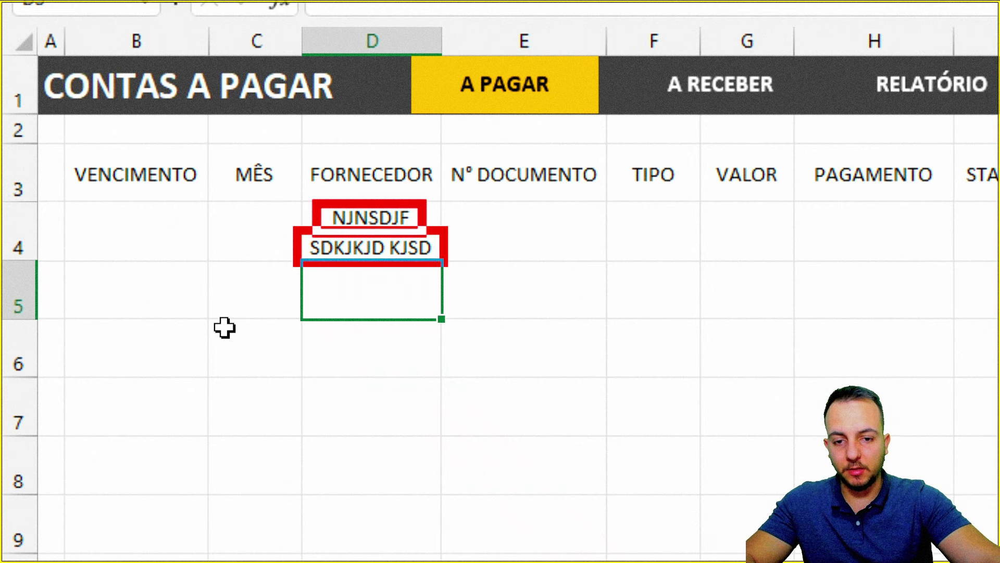
left_click_drag(529, 241, 467, 247)
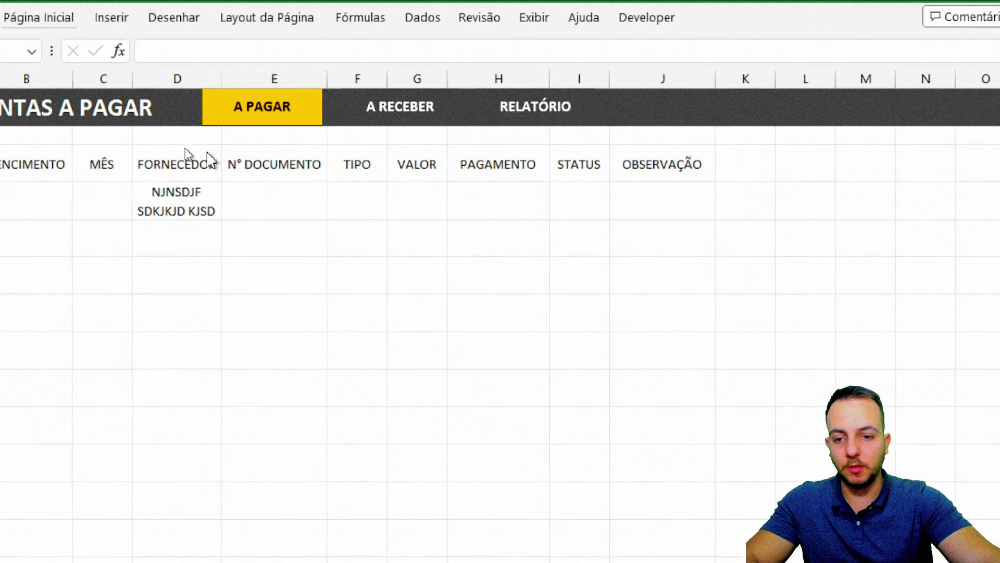
Clear the test text from D4 and select the table range for the bill data
left_click(127, 194)
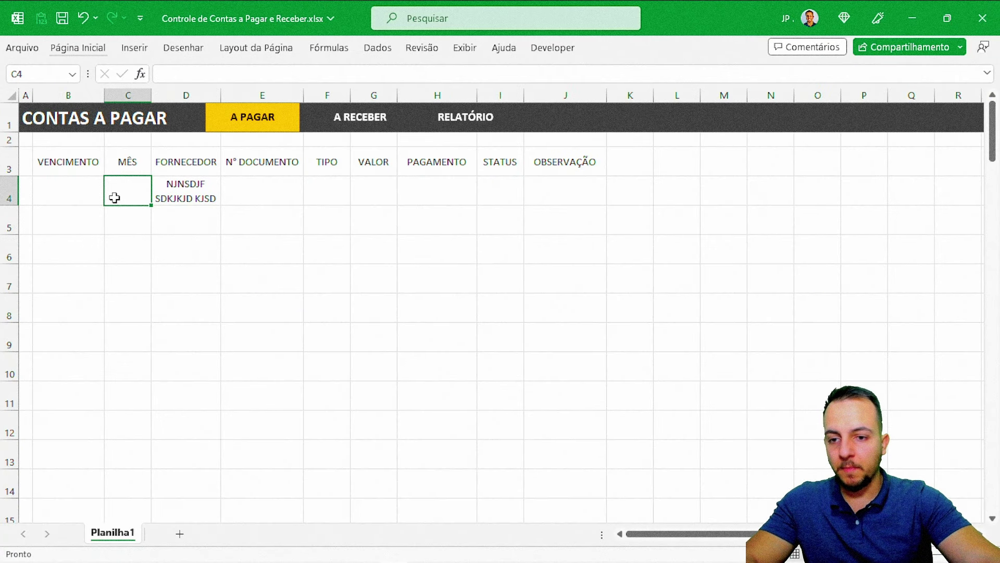
left_click(186, 190)
key("Delete")
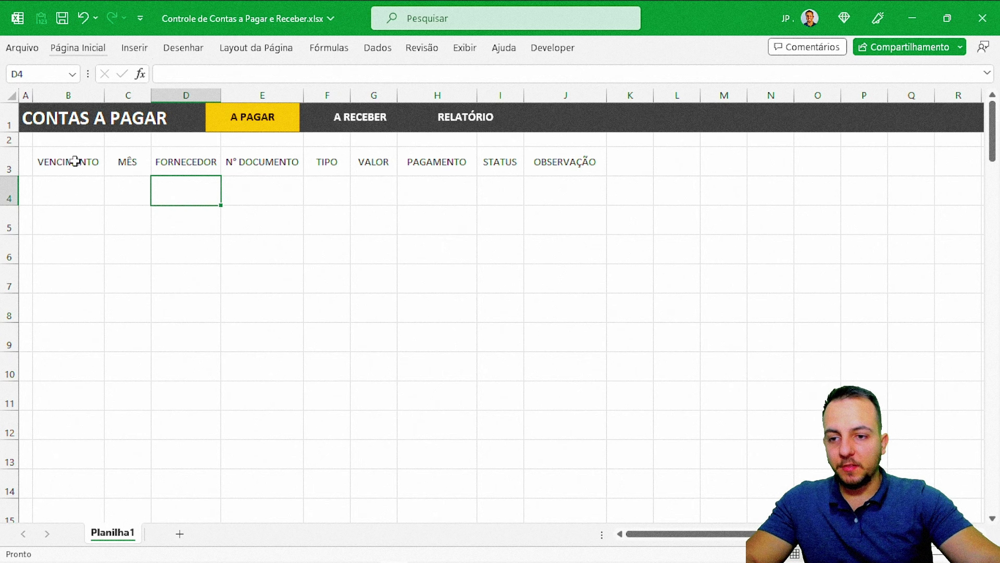
mouse_move(76, 161)
left_mouse_down()
mouse_move(539, 283)
mouse_move(558, 354)
left_mouse_up()
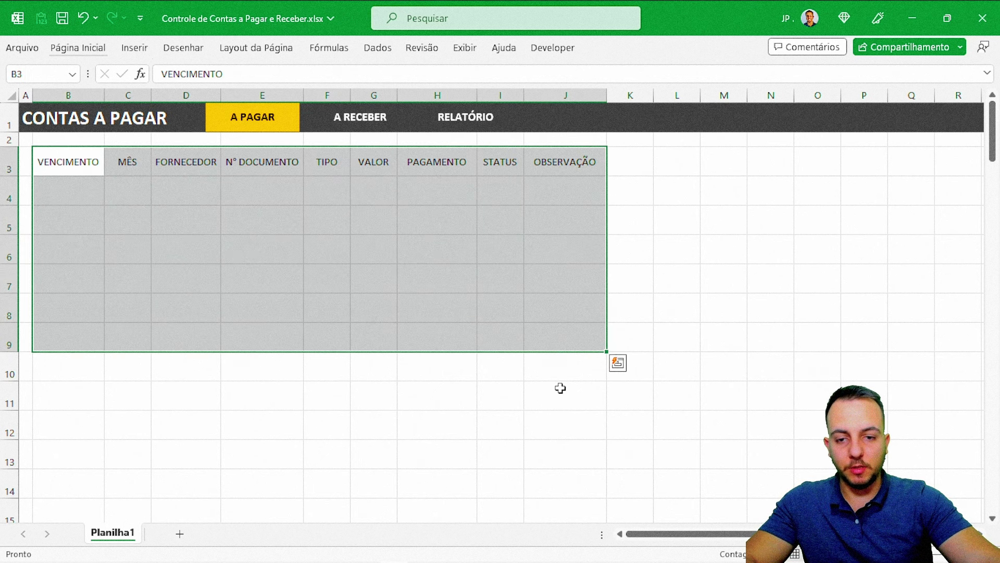
left_click_drag(69, 162, 566, 427)
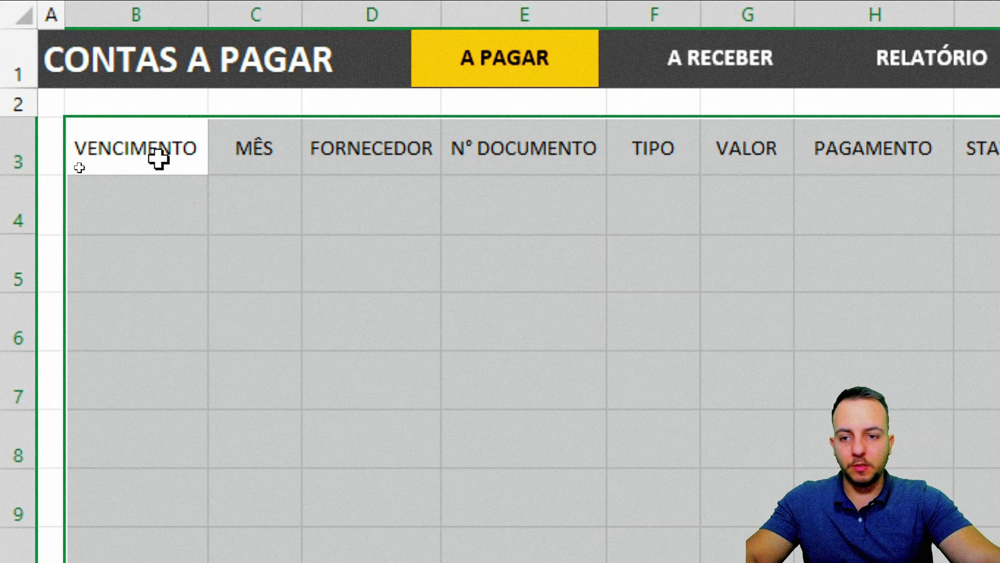
left_click_drag(158, 158, 146, 454)
left_click_drag(364, 145, 347, 454)
left_click(89, 159)
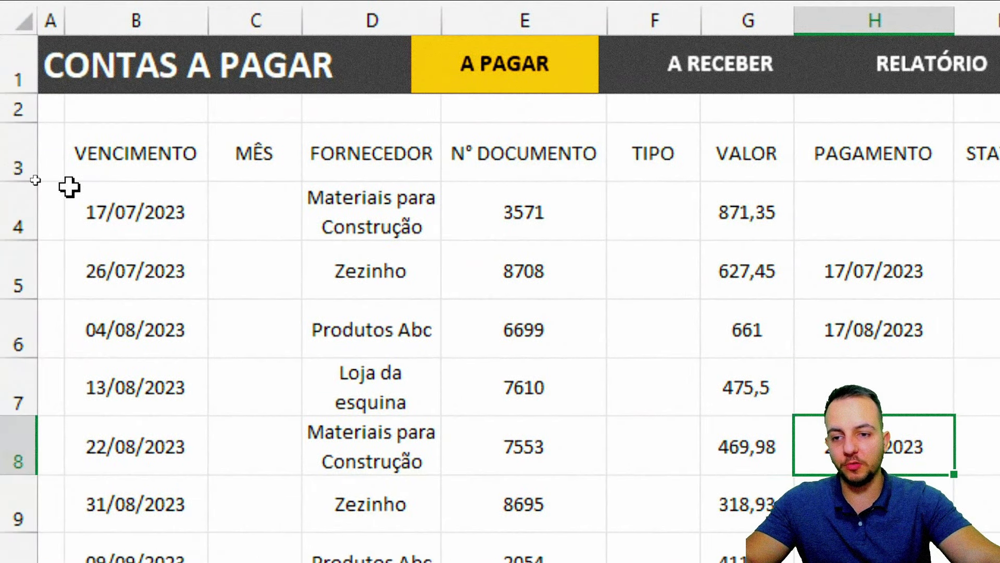
mouse_move(165, 232)
left_mouse_down()
mouse_move(152, 492)
mouse_move(171, 460)
left_mouse_up()
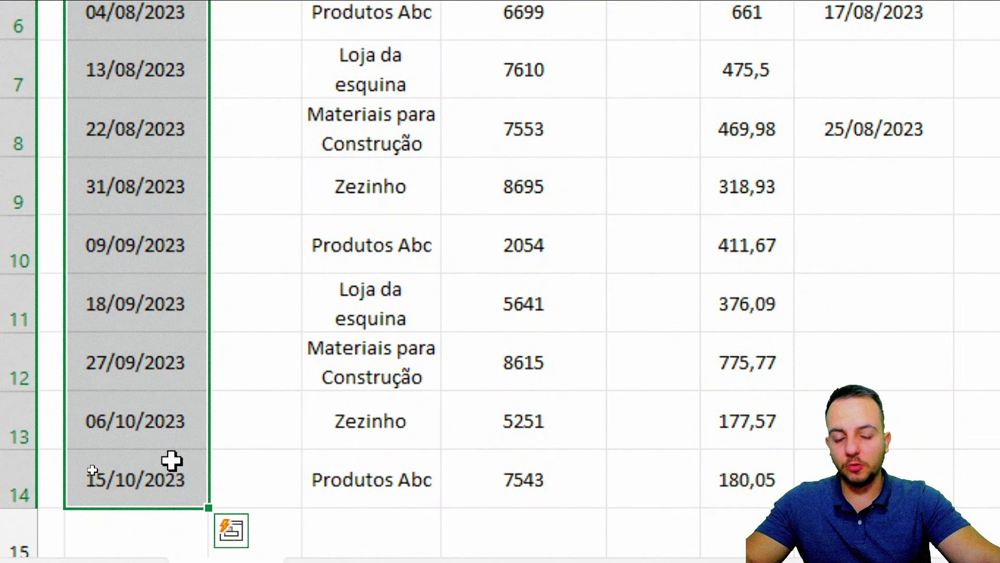
scroll(133, 452, "up", 2)
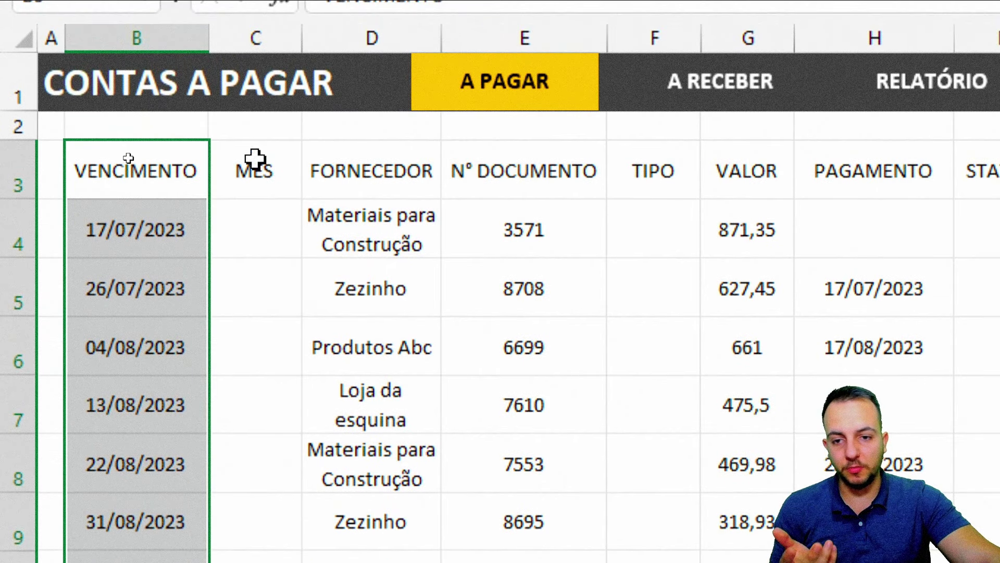
left_click(263, 174)
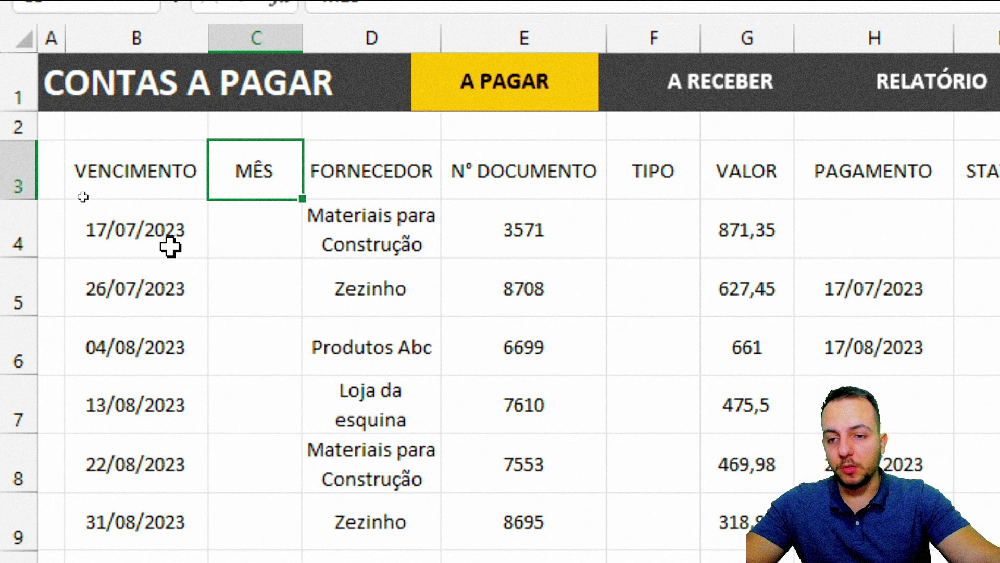
left_click_drag(156, 175, 145, 448)
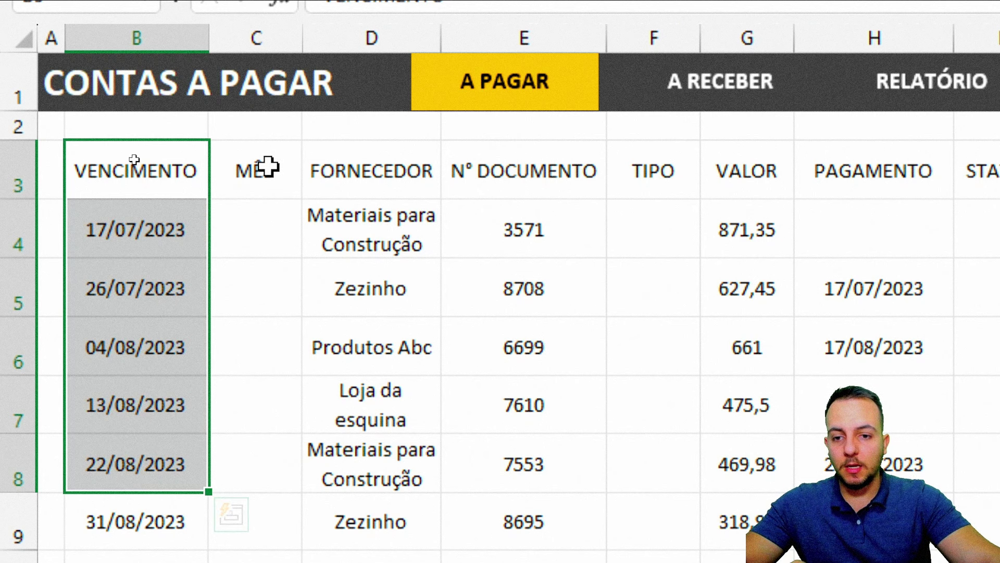
left_click_drag(267, 167, 265, 459)
left_click(262, 229)
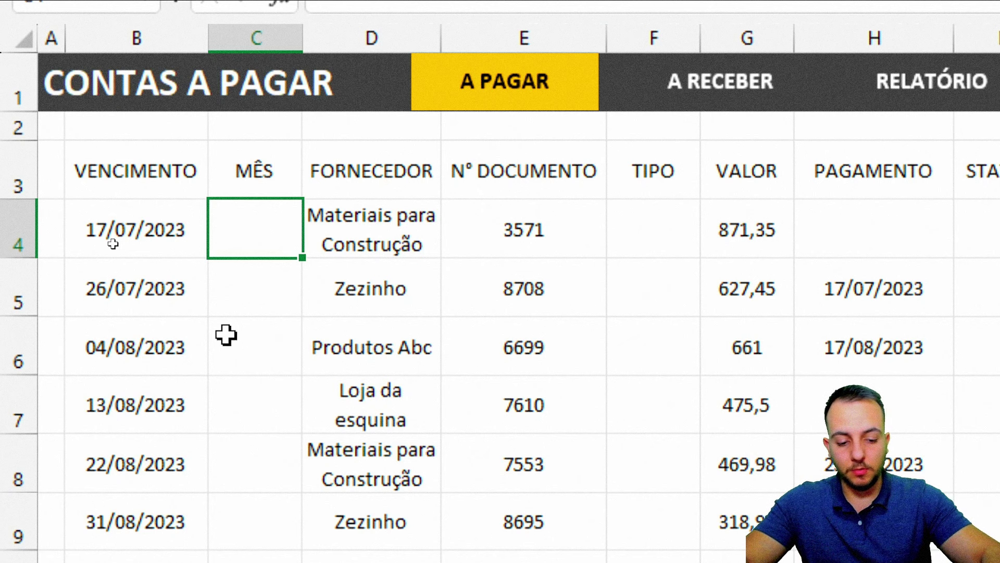
Enter =TEXTO(B4;"MMM") in C4 so it shows the month jul
type("=TEXT")
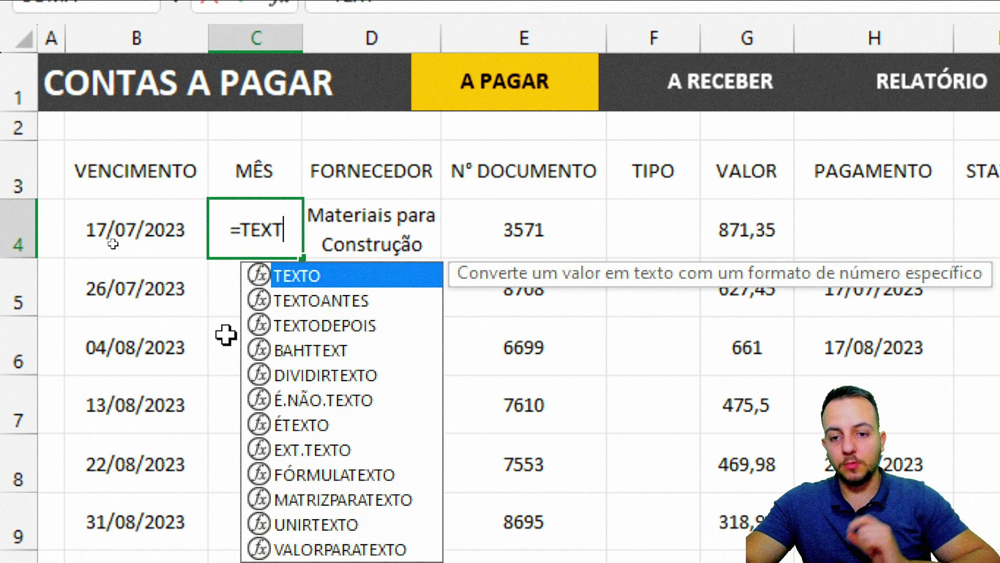
double_click(336, 275)
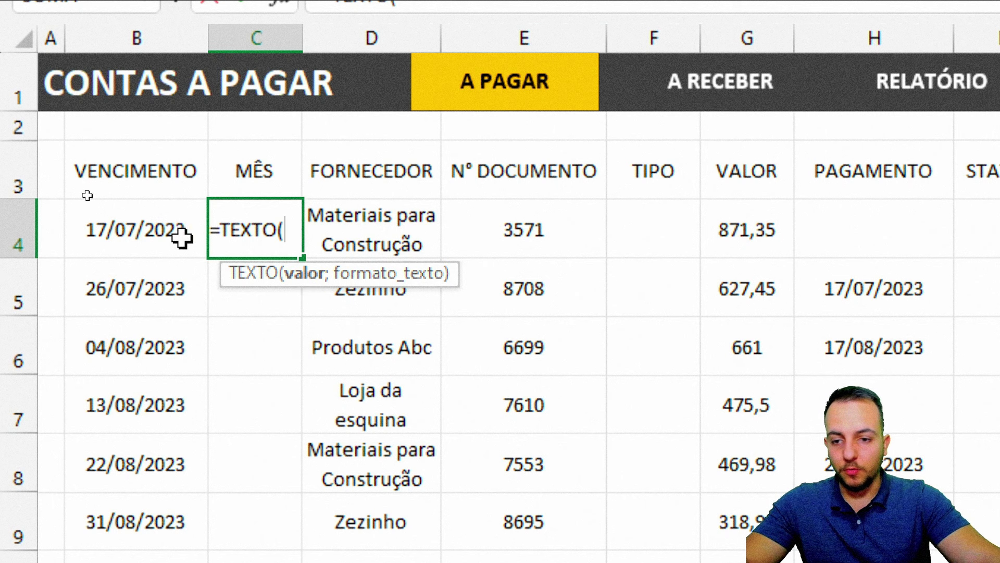
left_click(152, 237)
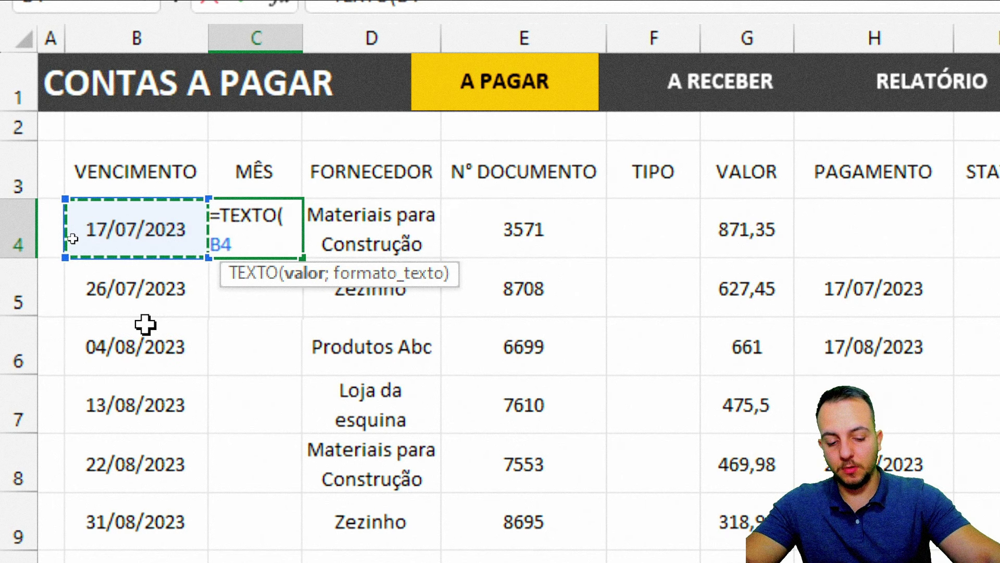
type(";")
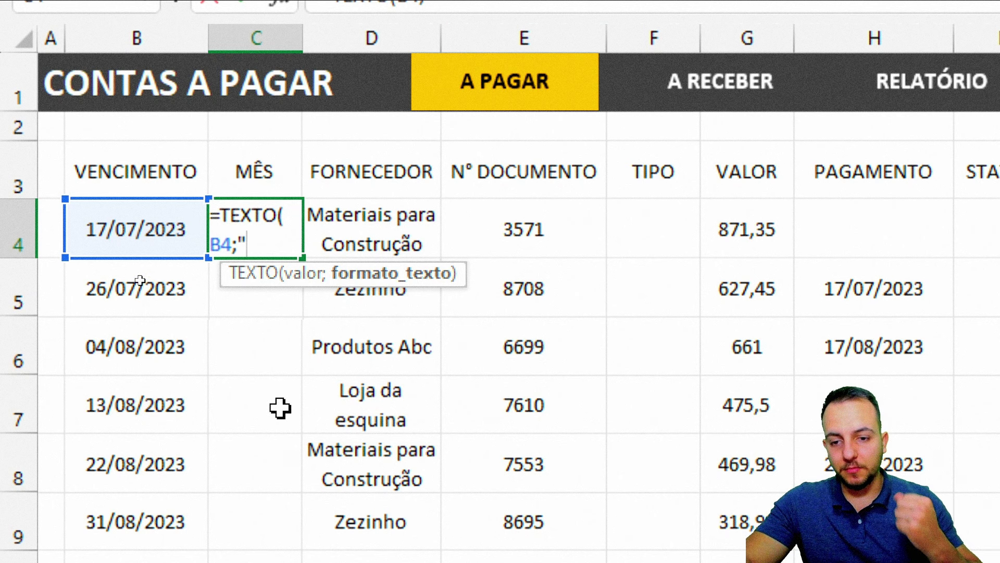
type("MMM")
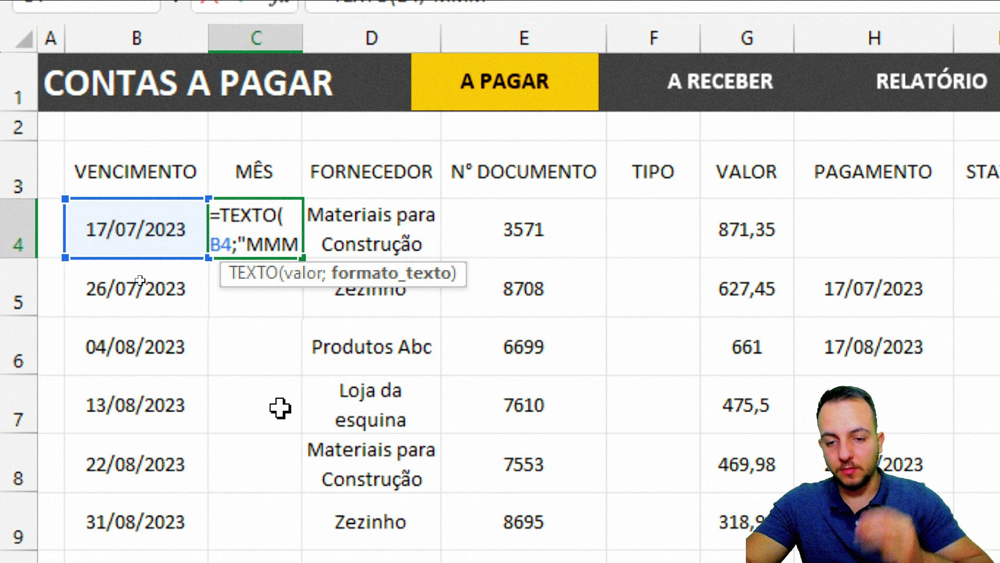
type("\"")
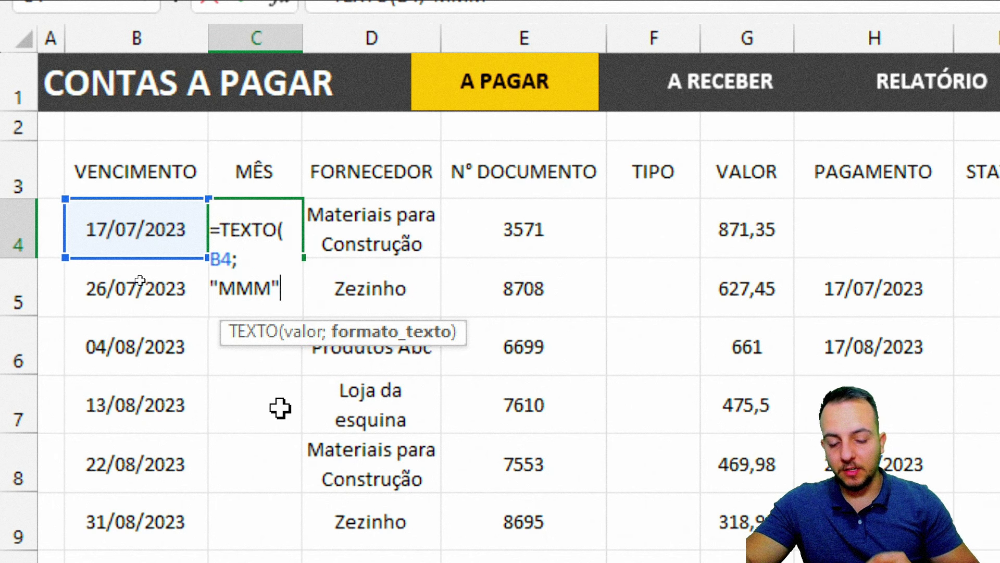
type(")")
key("Return")
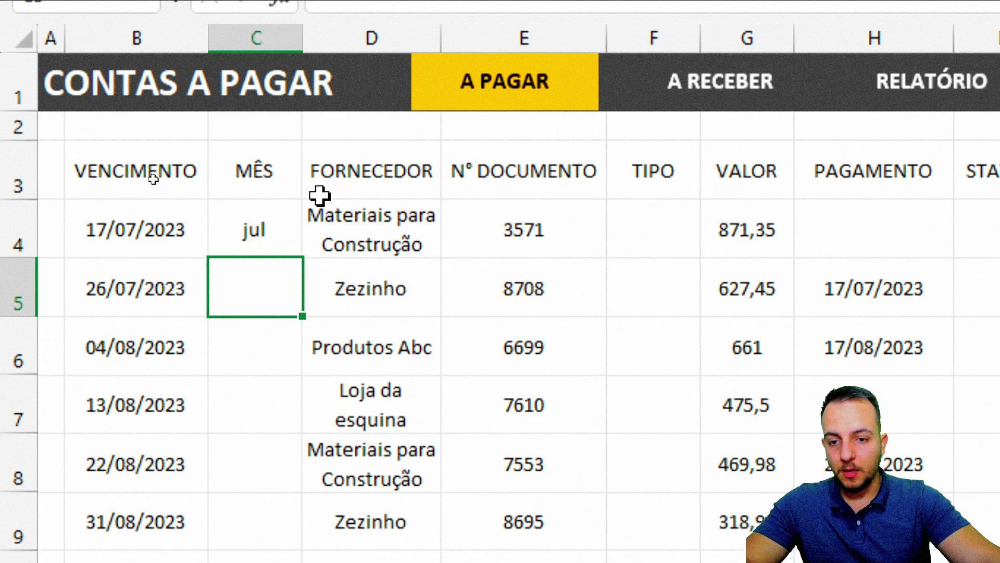
Copy C4's month formula down to row 14, showing jul, ago, set and out
left_click(291, 214)
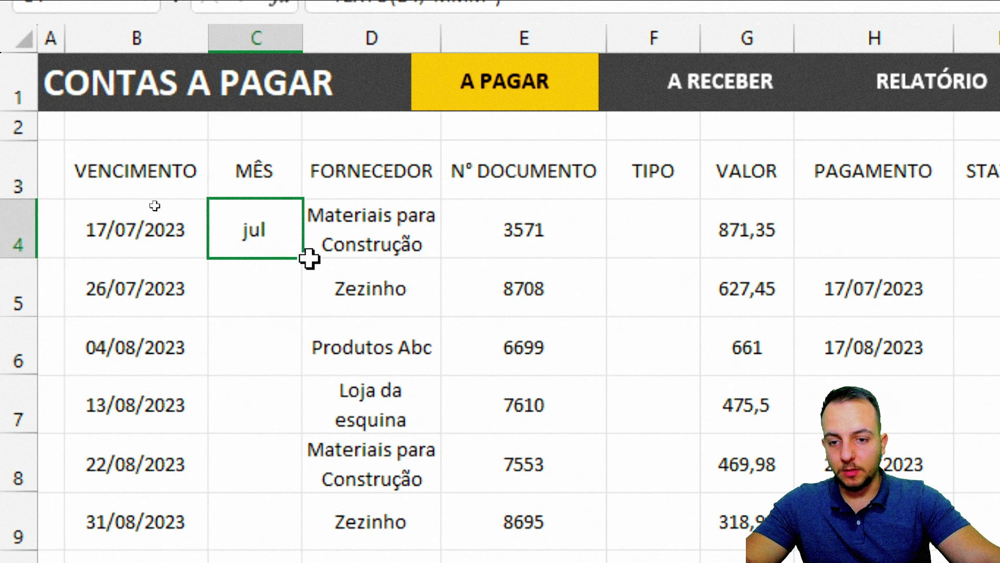
left_click_drag(291, 256, 281, 448)
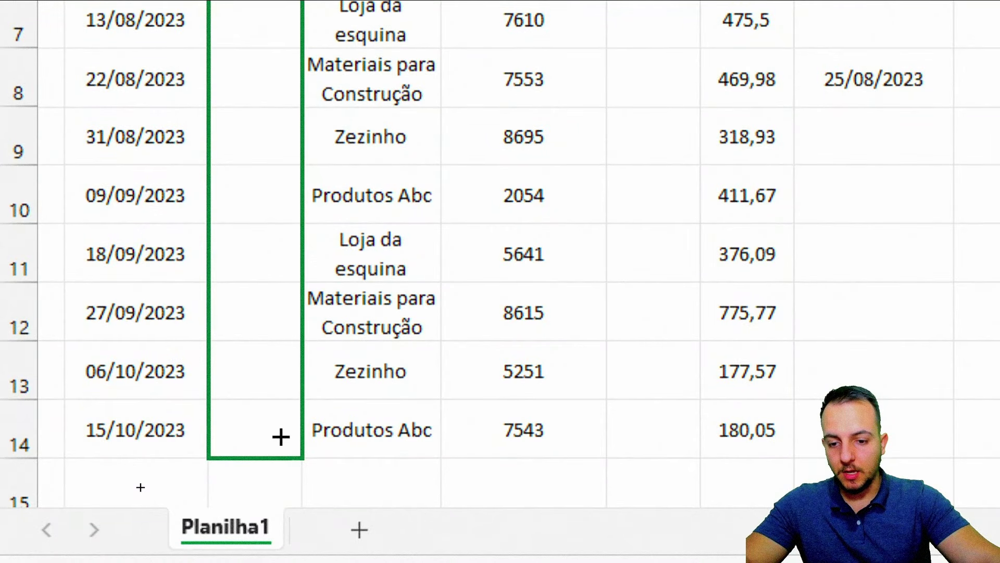
scroll(313, 130, "up", 3)
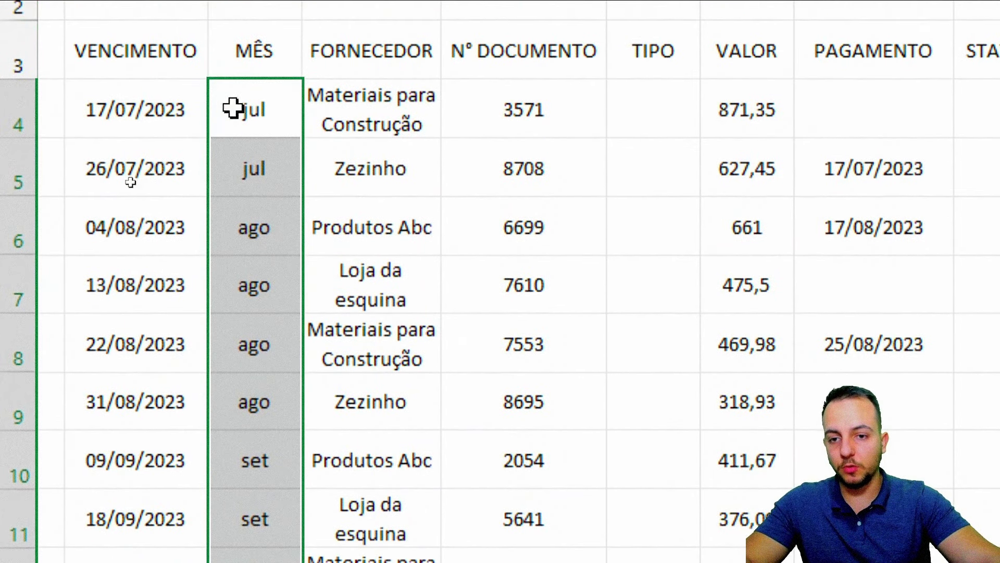
scroll(274, 146, "up", 1)
left_click(274, 146)
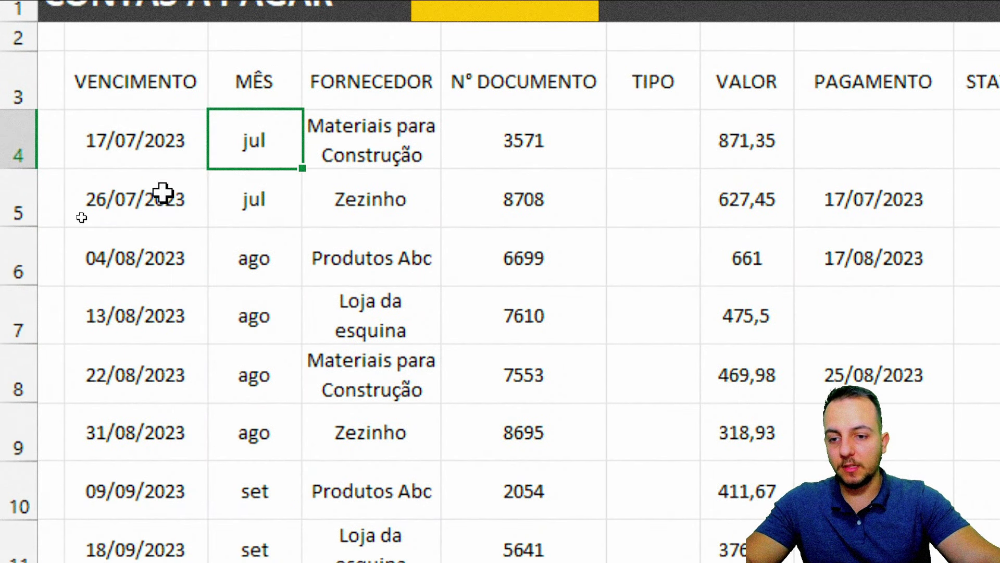
left_click_drag(162, 193, 193, 408)
left_click_drag(253, 257, 252, 379)
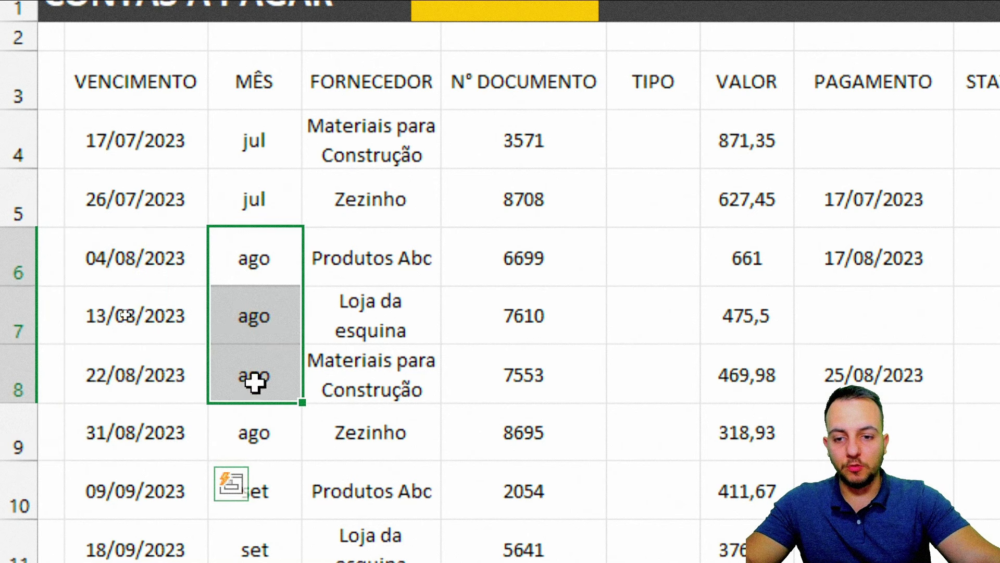
left_click(266, 102)
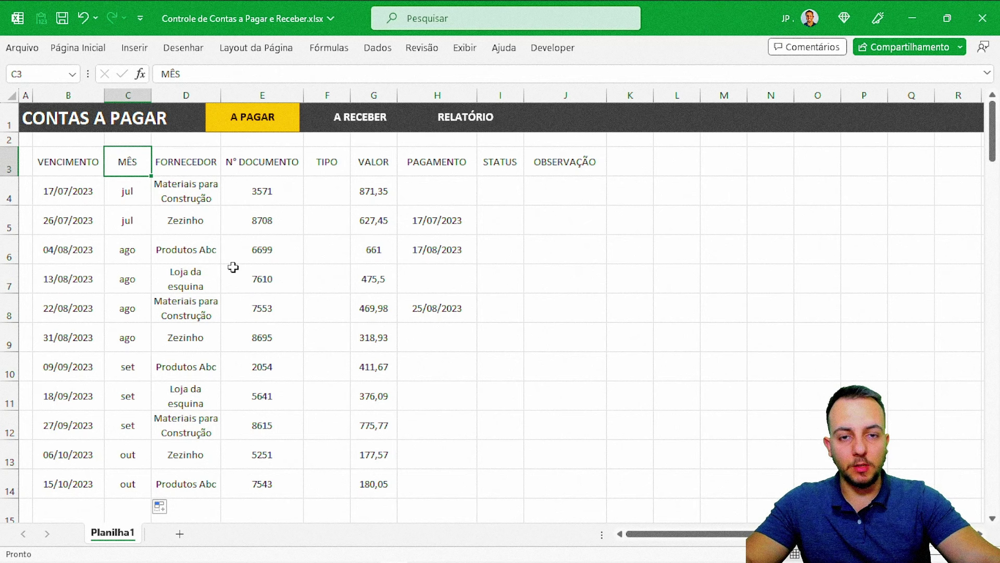
left_click_drag(127, 191, 127, 483)
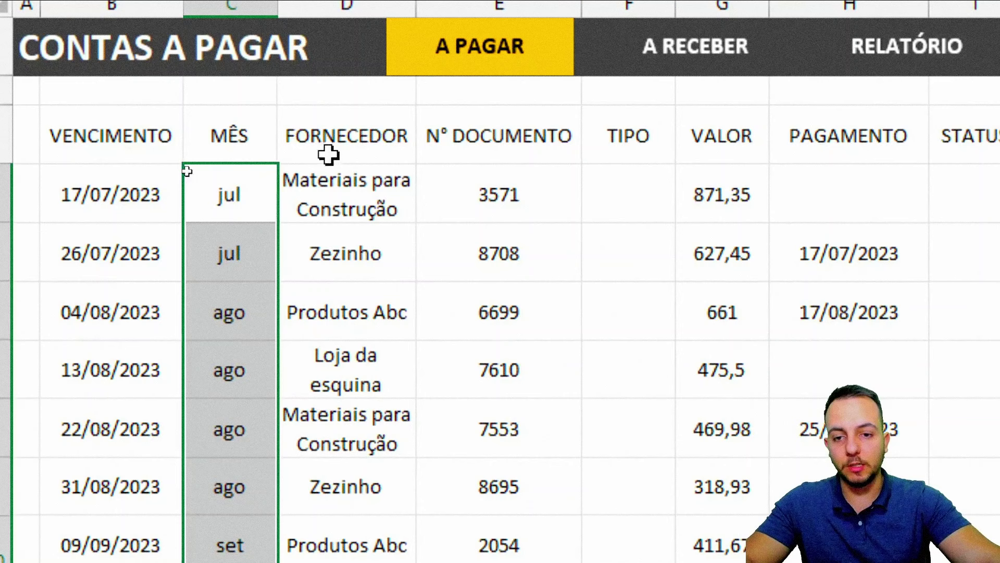
Left-align the supplier name cells under FORNECEDOR
left_click_drag(328, 154, 436, 71)
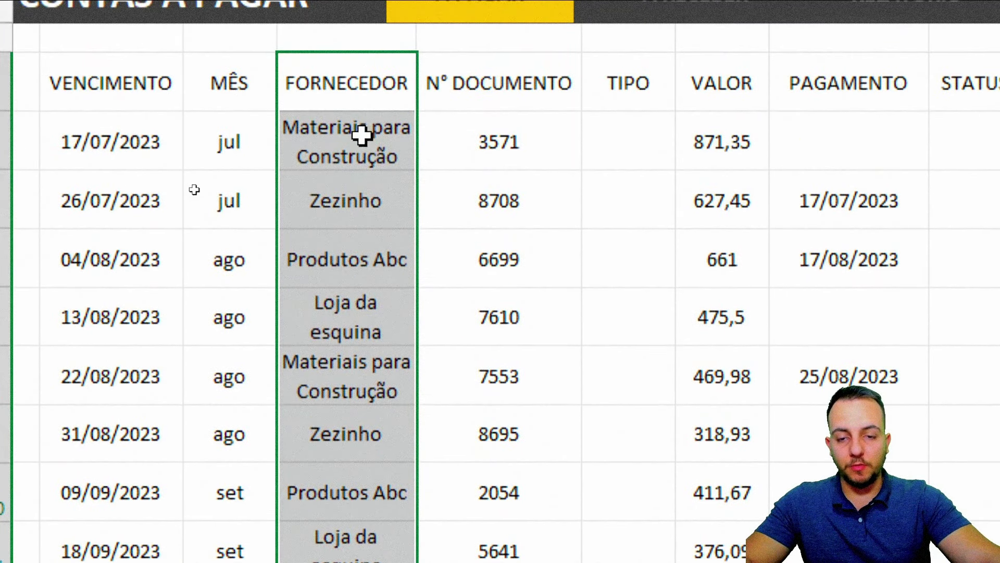
left_click_drag(372, 138, 364, 555)
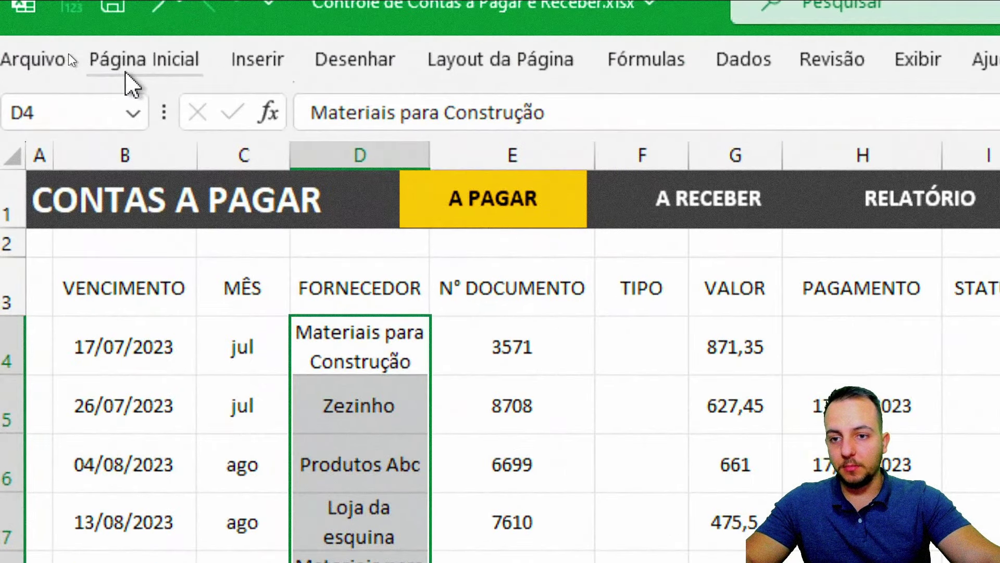
left_click(70, 52)
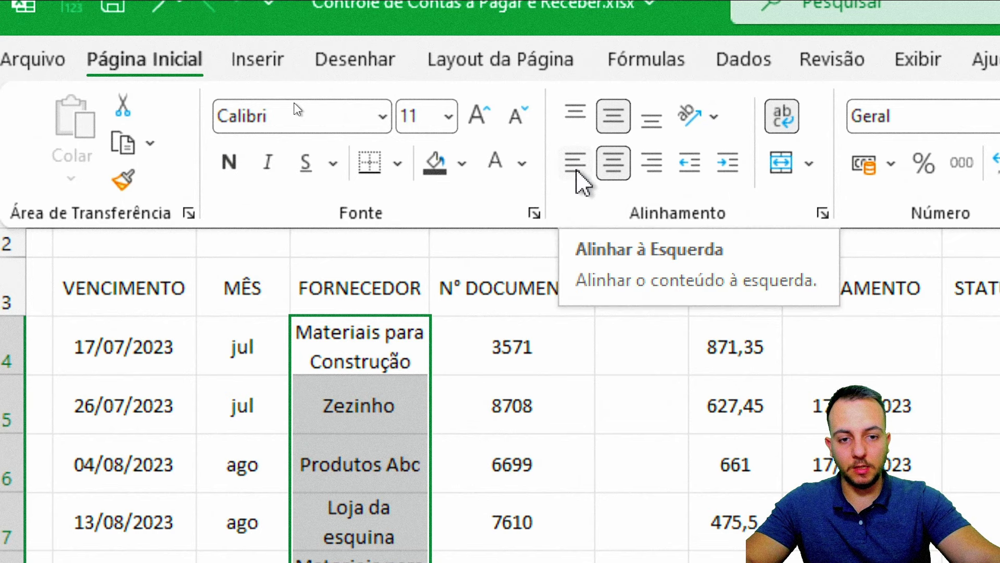
left_click(576, 163)
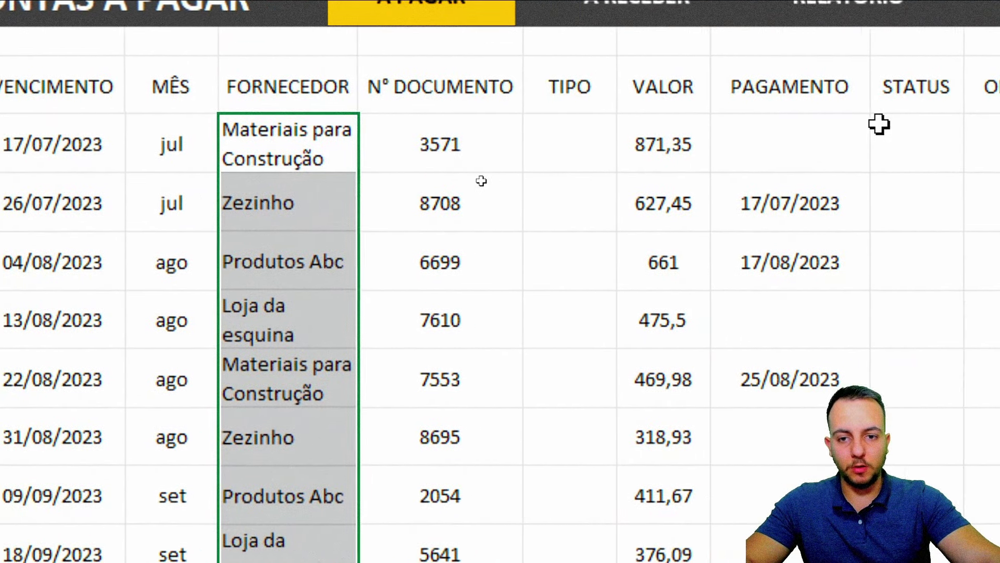
left_click(384, 99)
left_click_drag(383, 143, 365, 528)
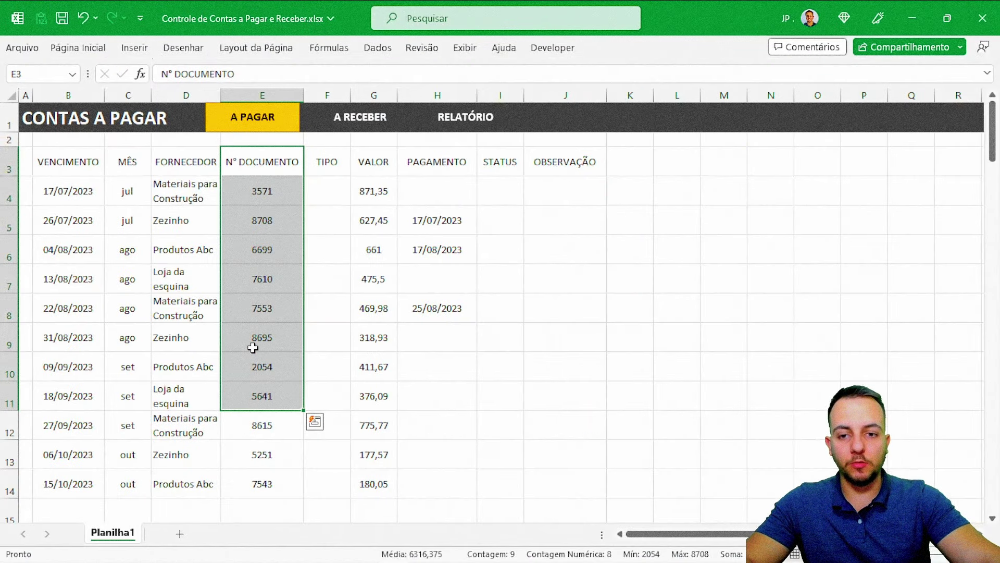
Enter sample types BOLETO, NFE and DUPLICATA in the first TIPO cells
key("ctrl+q")
left_click(325, 161)
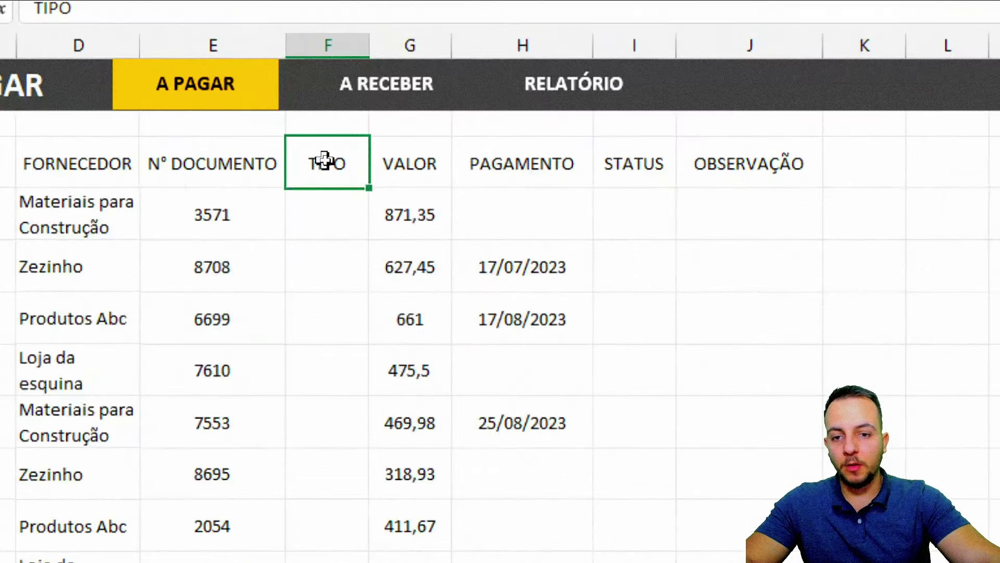
left_click(330, 203)
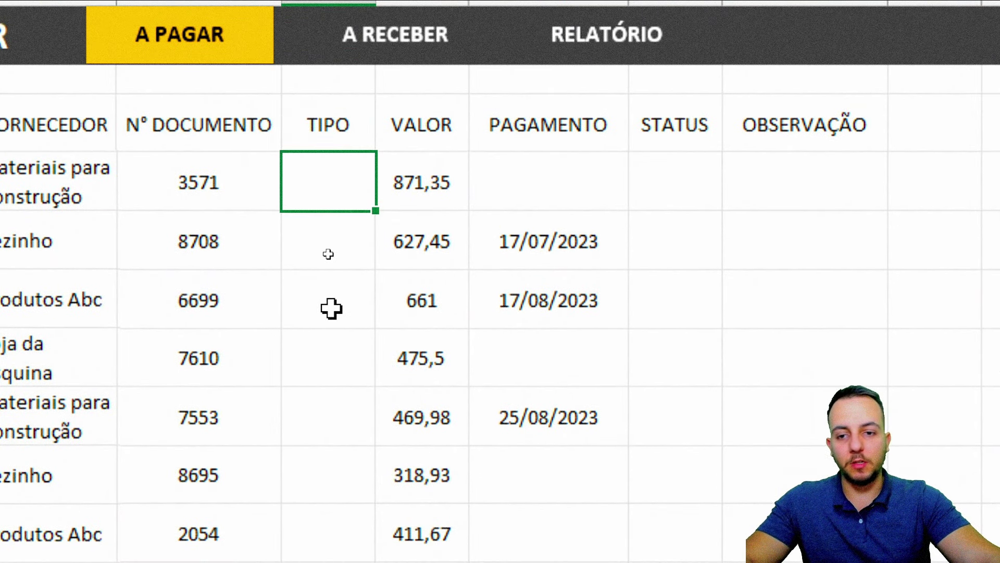
left_click_drag(330, 177, 324, 312)
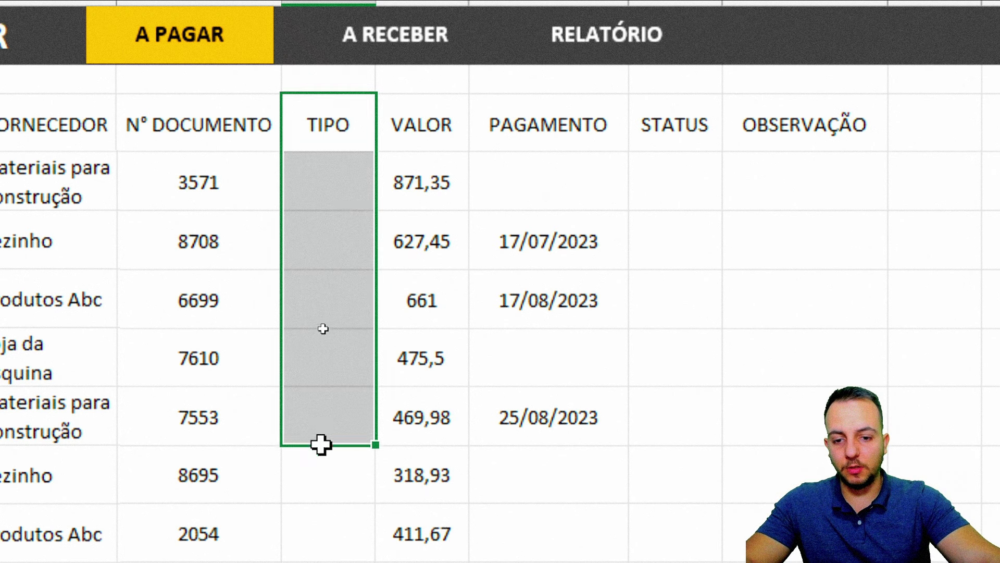
left_click_drag(336, 160, 333, 493)
left_click(339, 123)
key("ctrl+shift+Down")
left_click_drag(331, 172, 331, 468)
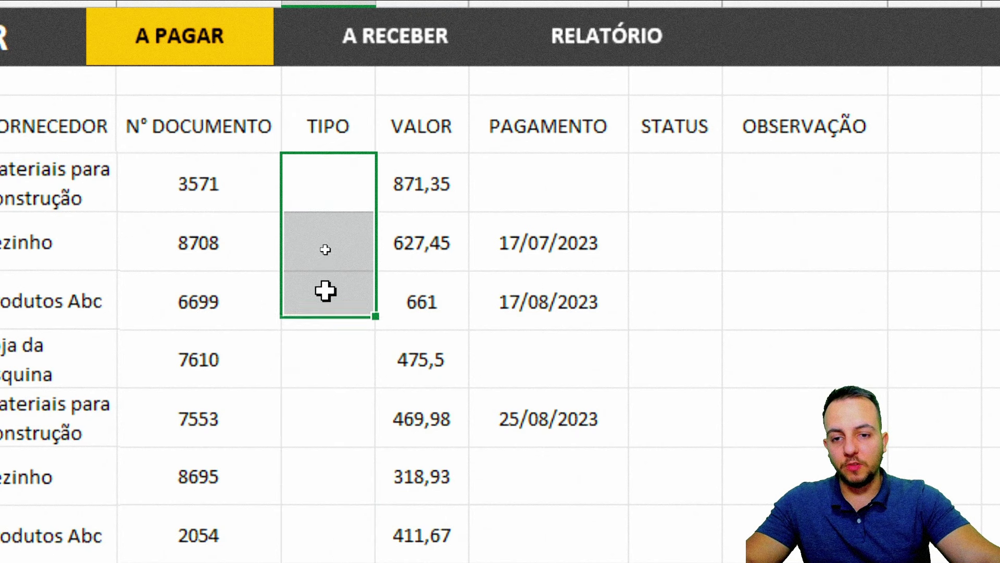
left_click(345, 200)
type("BOLETO")
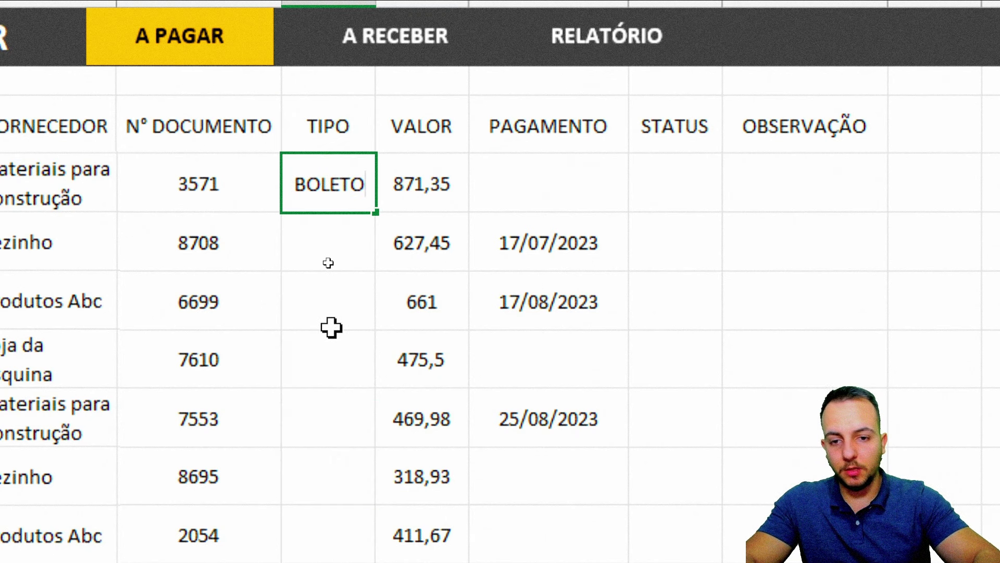
key("Return")
type("NFE")
key("Return")
type("D")
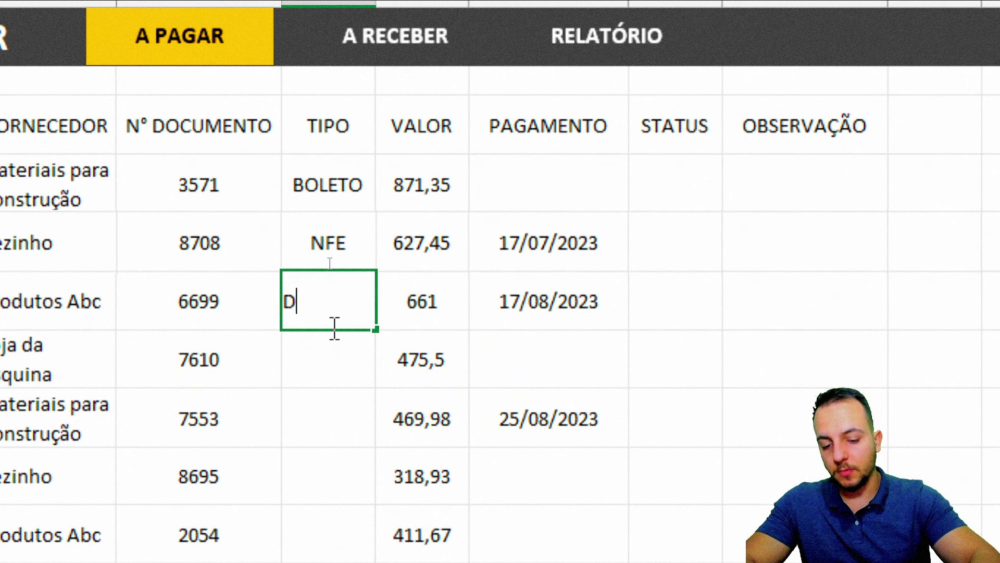
type("TA")
key("Return")
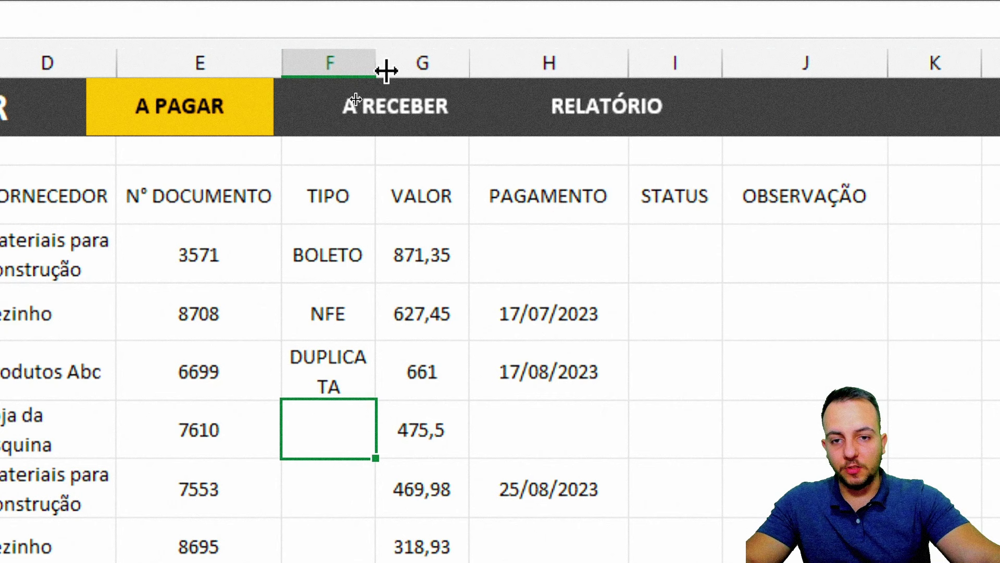
Widen column F to fit DUPLICATA, clear the three sample entries and select F4:F14
left_click_drag(386, 73, 418, 77)
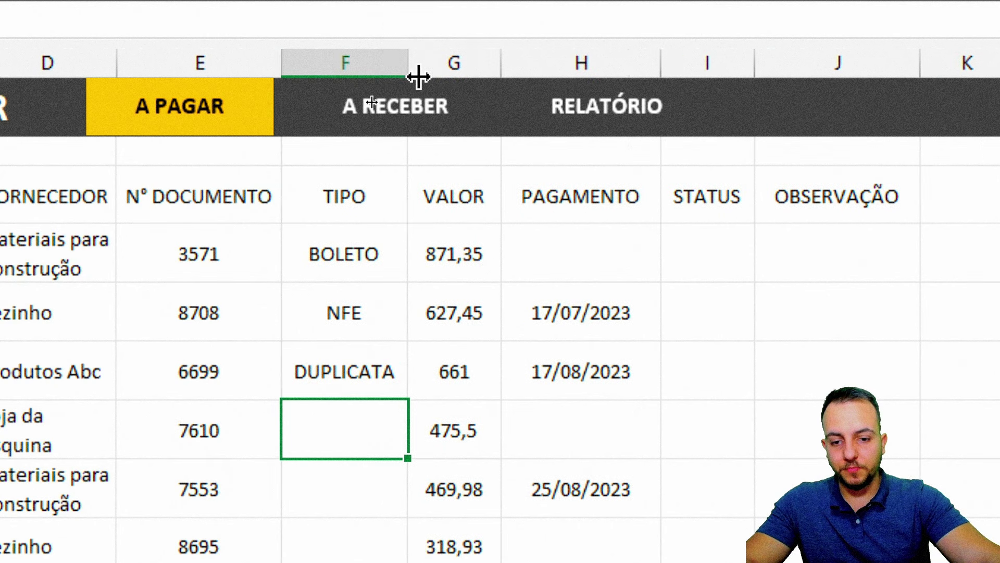
left_click(394, 295)
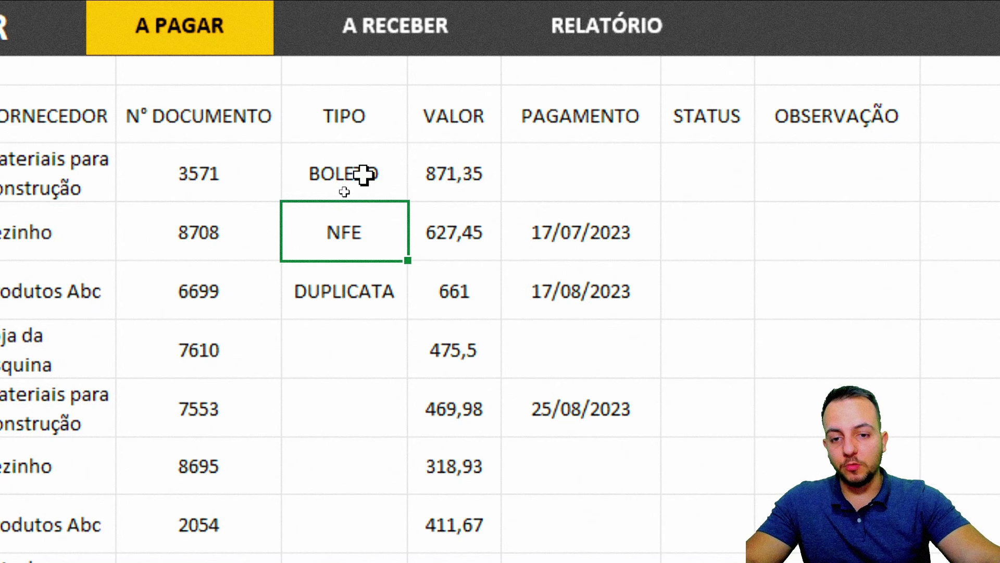
left_click_drag(354, 174, 331, 296)
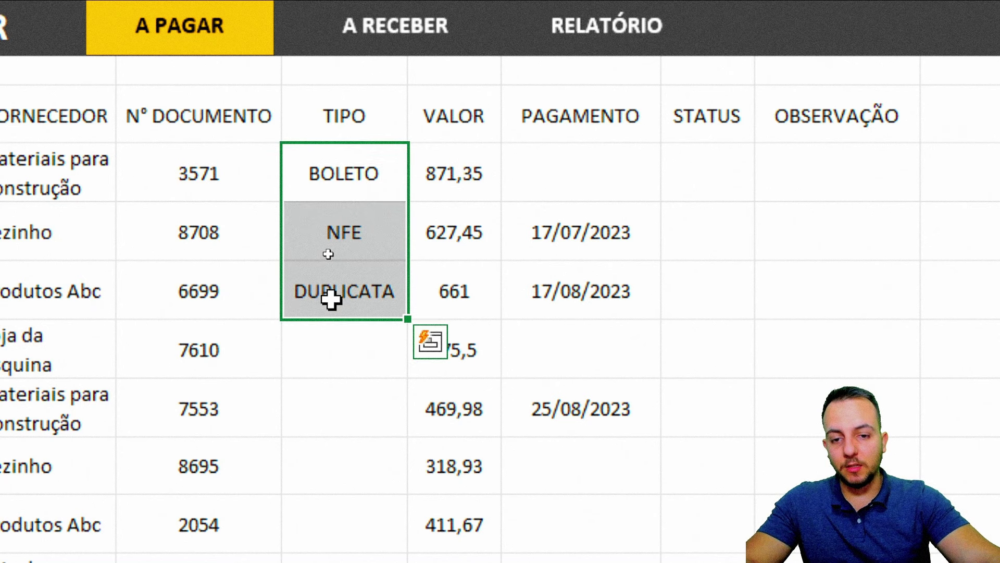
key("Delete")
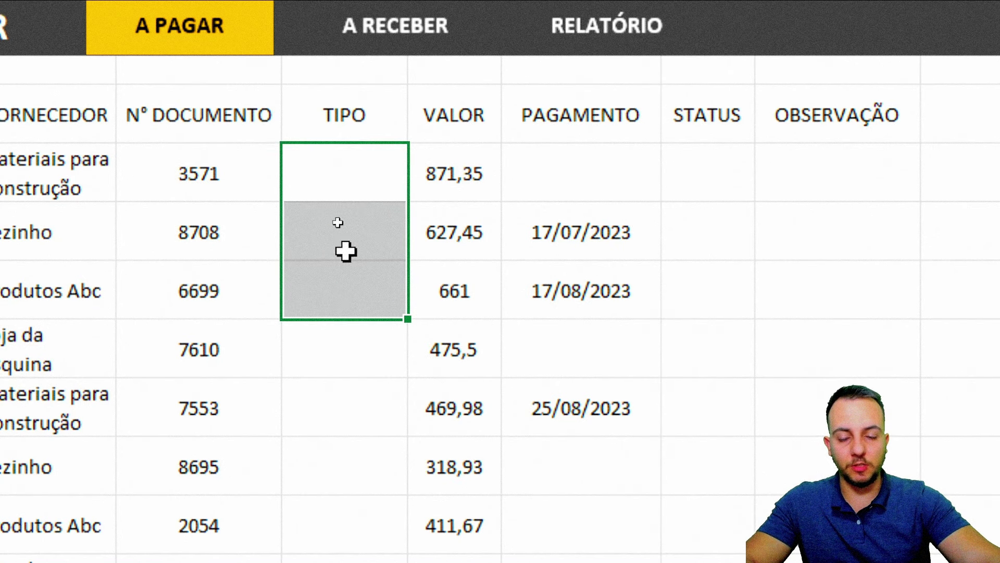
mouse_move(331, 161)
left_mouse_down()
mouse_move(356, 493)
mouse_move(373, 494)
left_mouse_up()
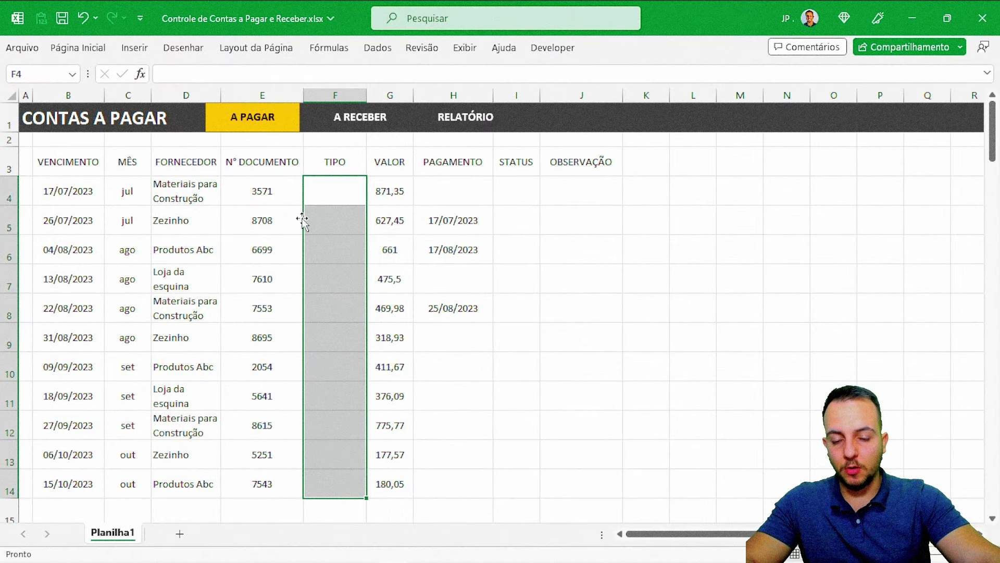
Add list validation to F4:F14 with source BOLETO;OUTROS;DUPLICATA;NFE
left_click_drag(321, 201, 336, 474)
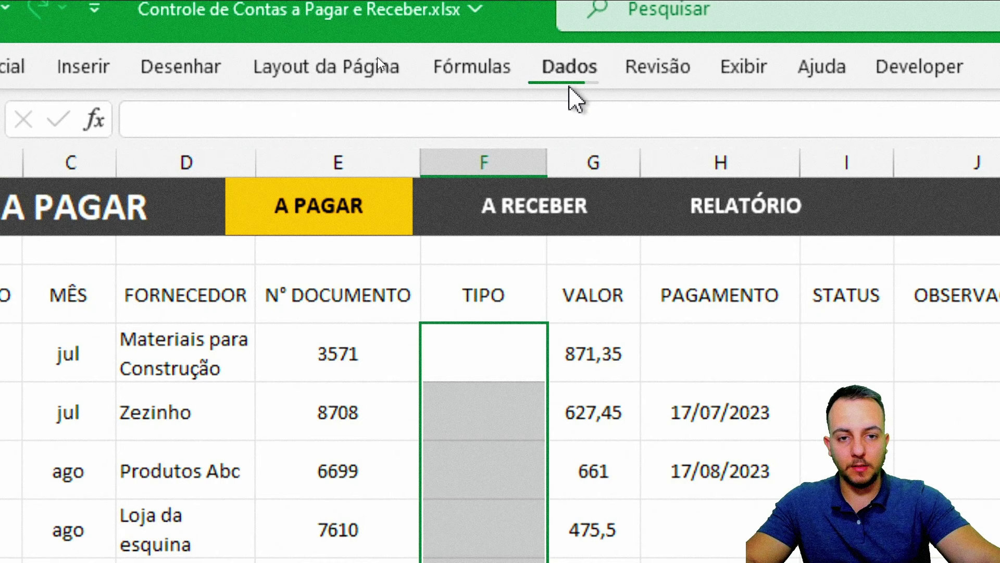
left_click(379, 52)
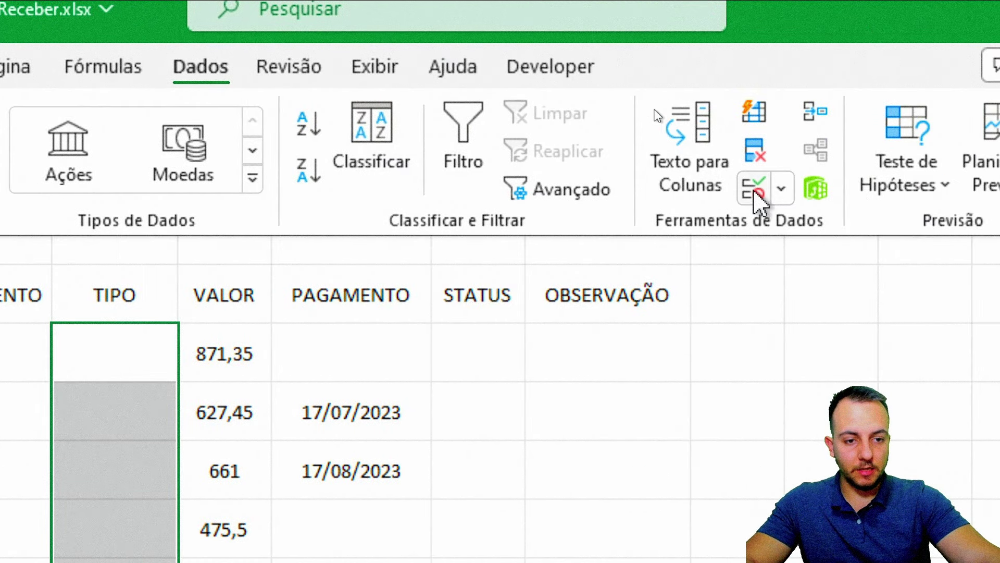
left_click(754, 189)
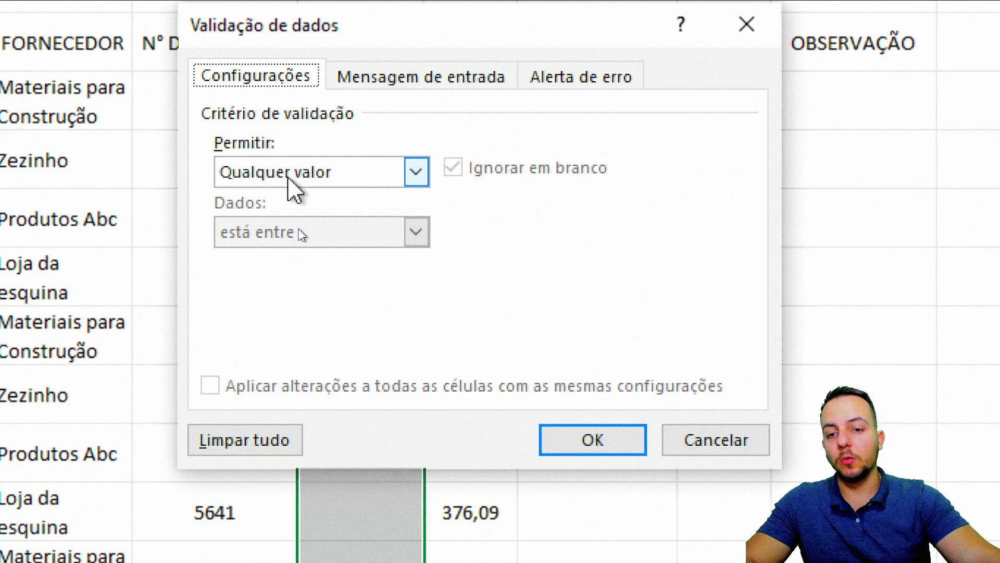
left_click(290, 179)
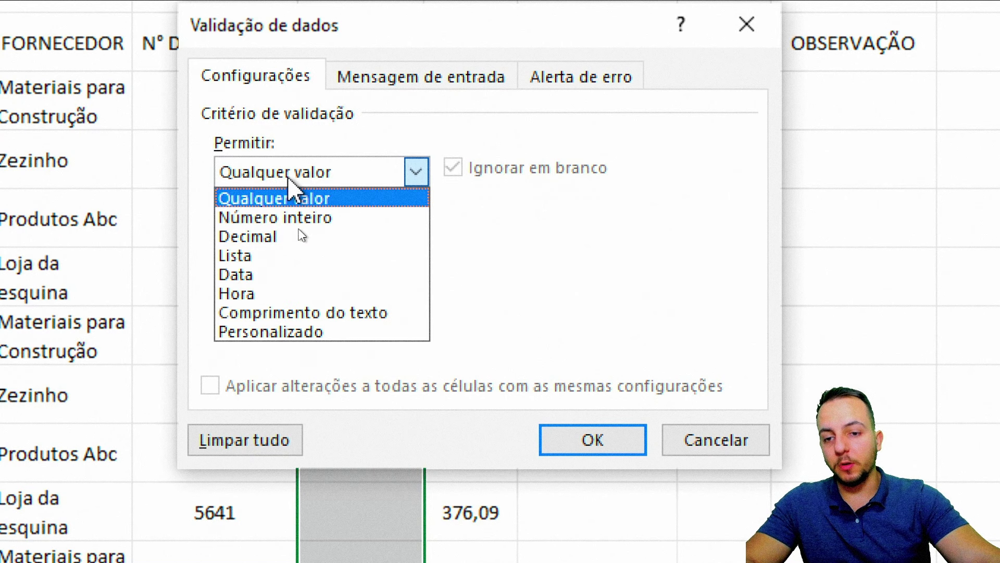
left_click(286, 263)
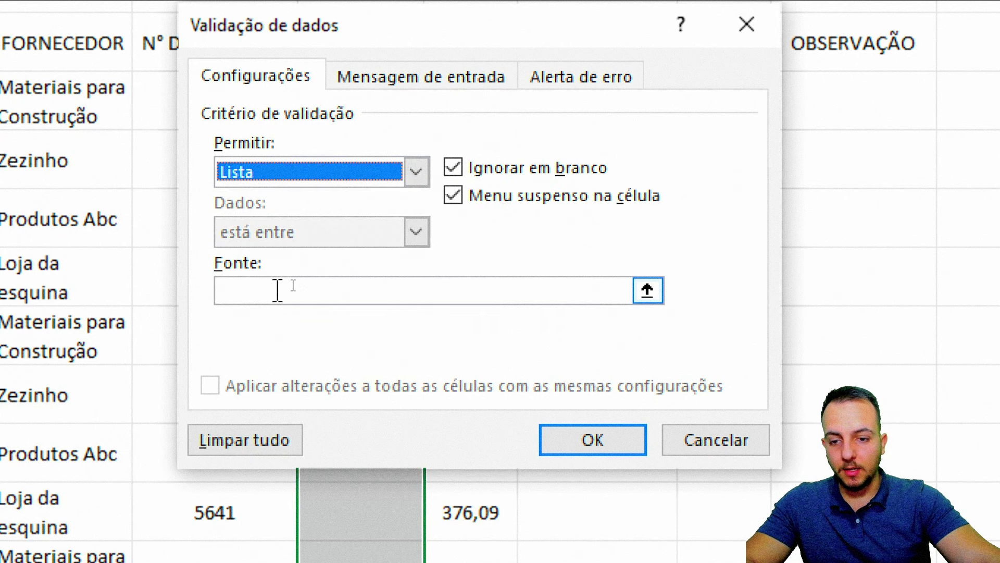
left_click(291, 285)
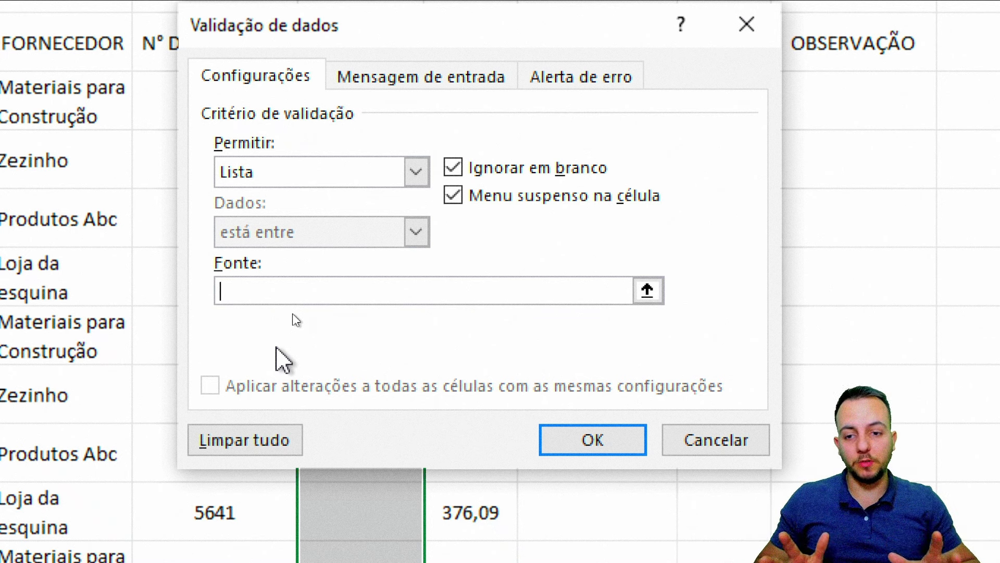
type("BOLE")
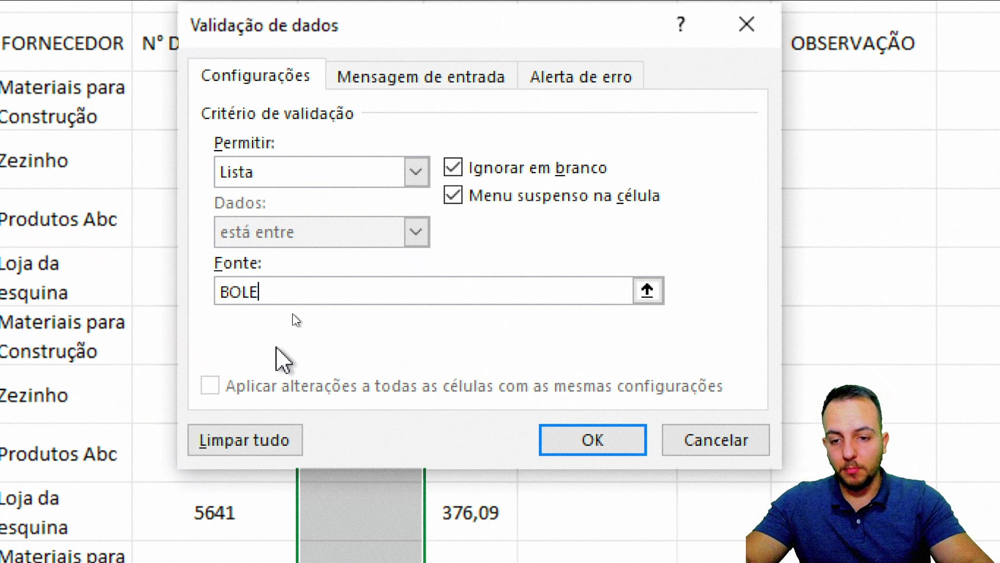
type("TO;")
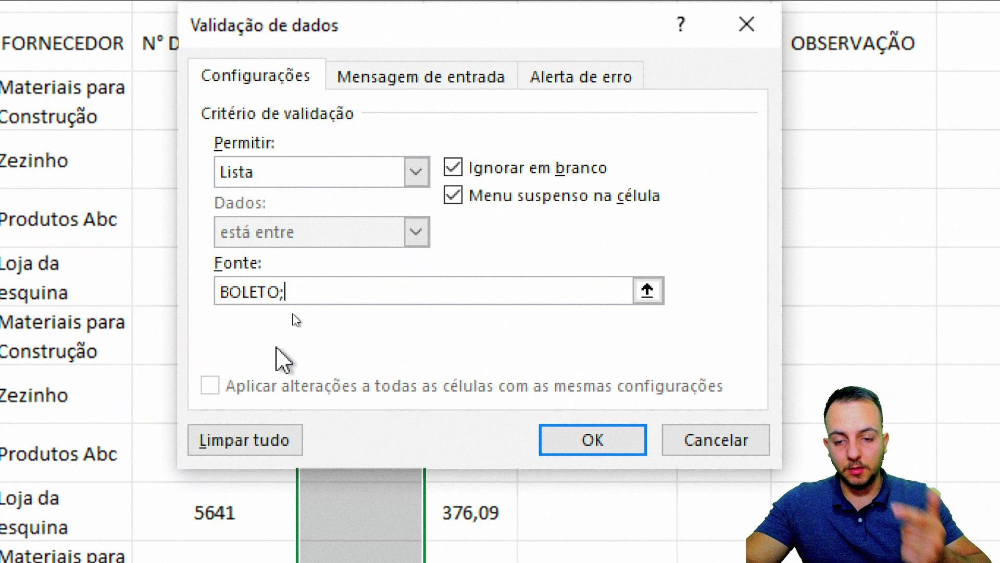
type("OUTROS")
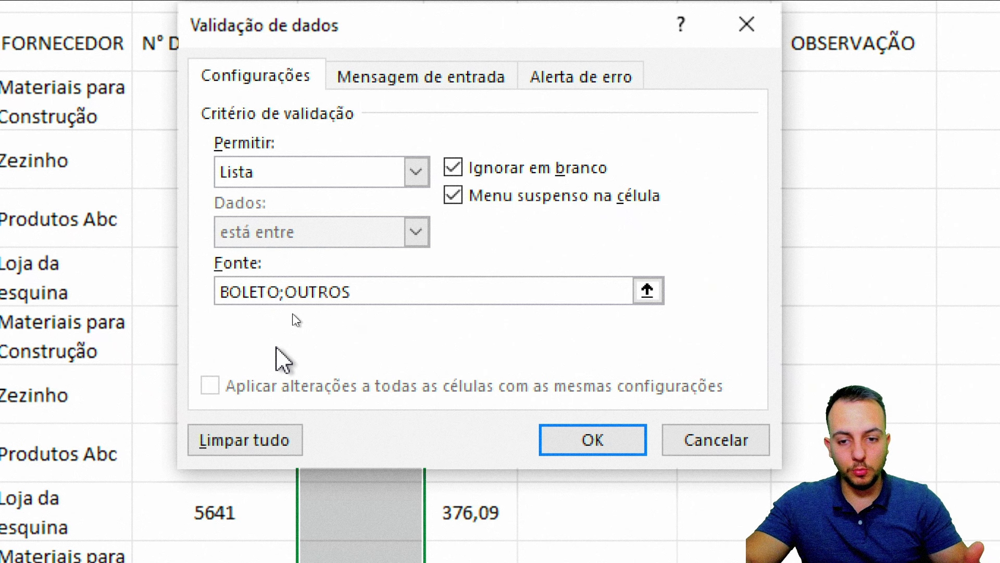
type(";DUPL")
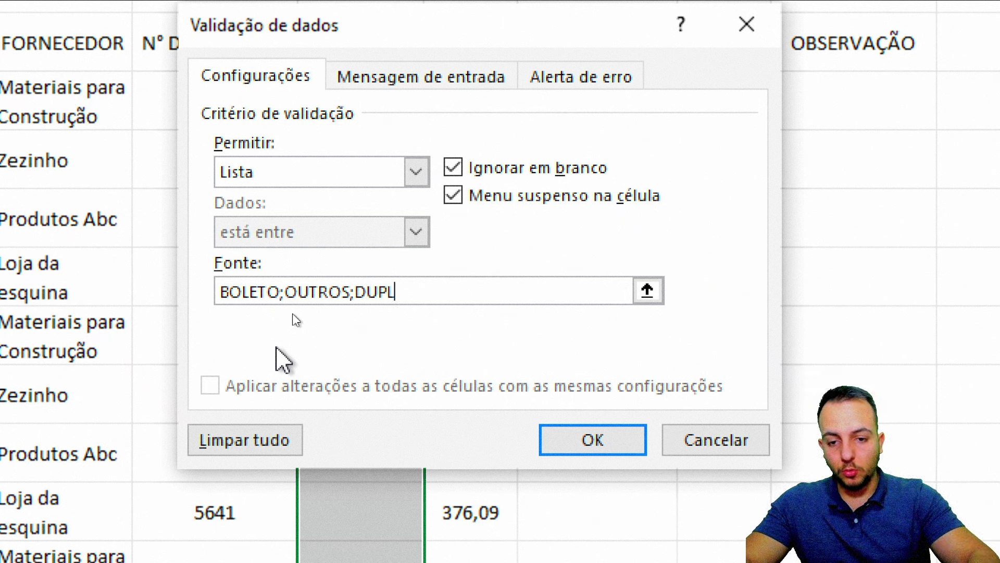
type("ICATA;")
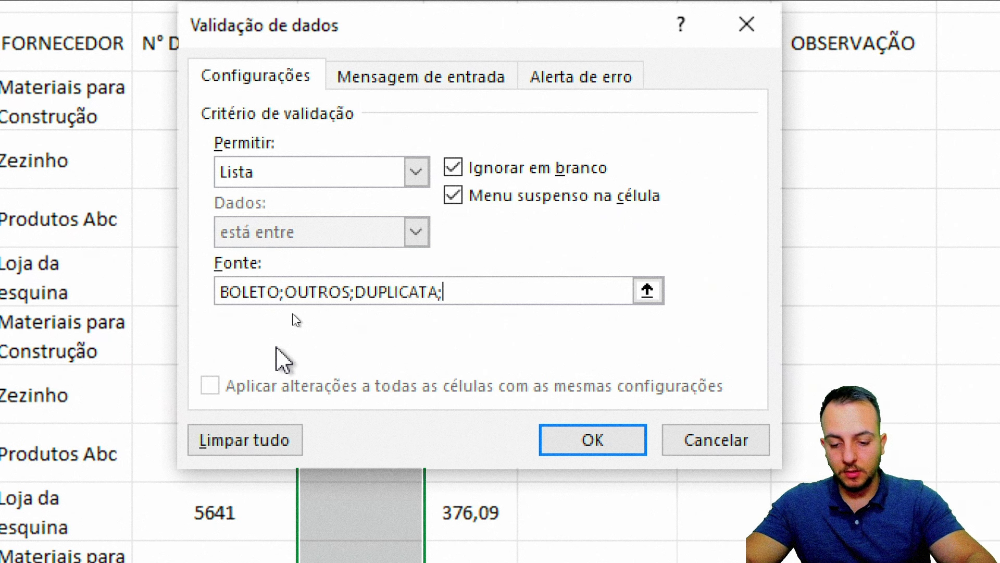
type("NFE")
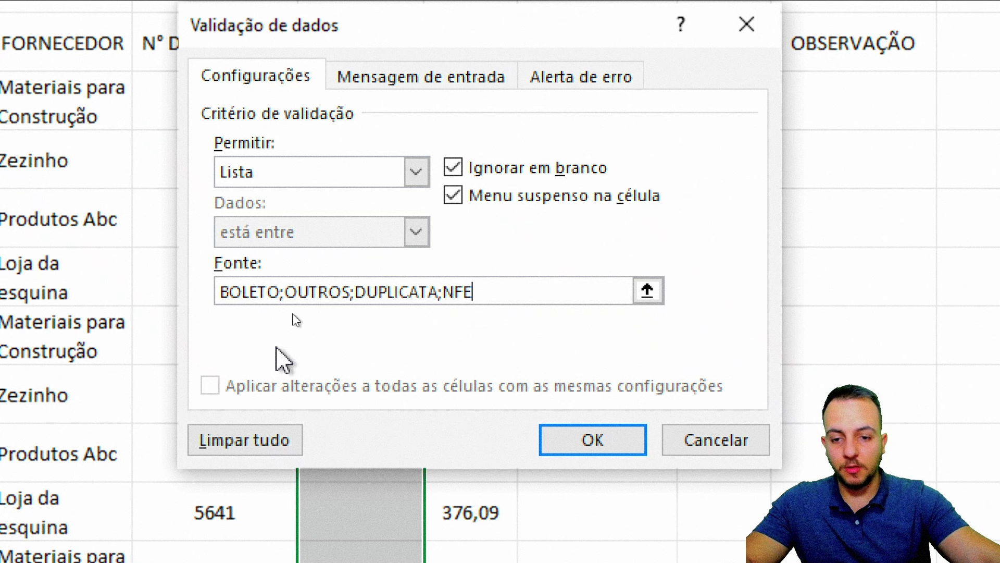
left_click(583, 439)
Set the first bill's TIPO to DUPLICATA from its dropdown
scroll(339, 138, "up", 1)
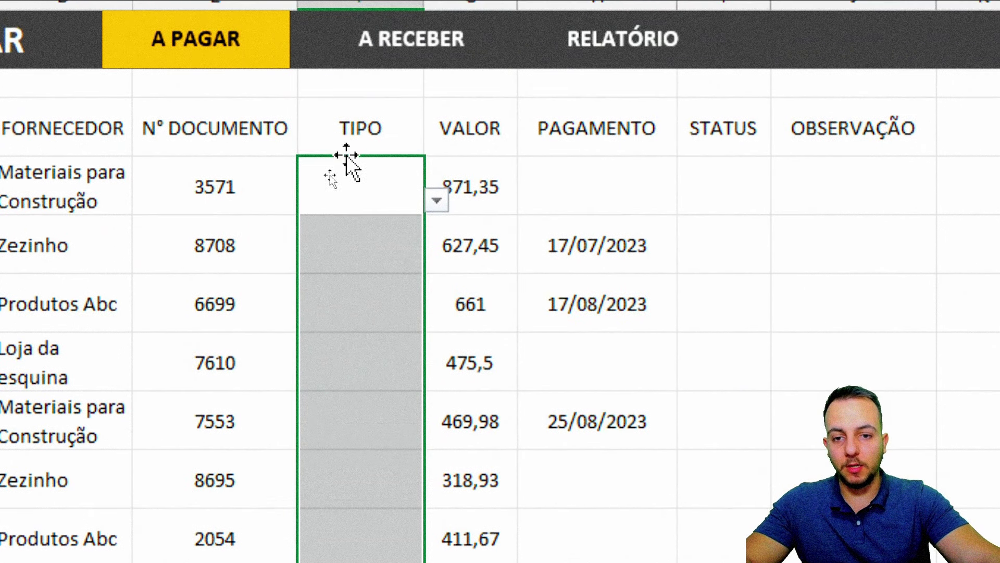
left_click(364, 181)
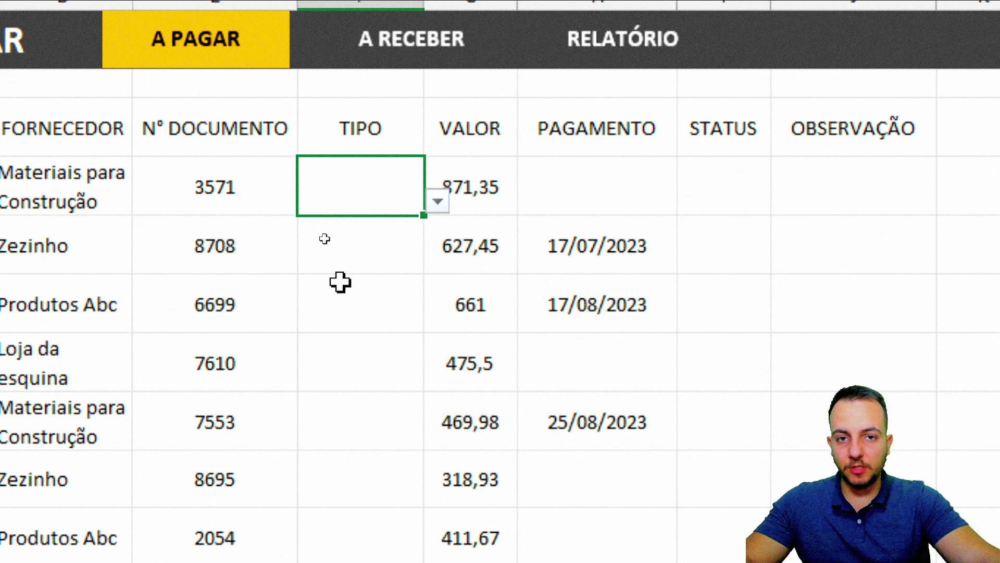
left_click(438, 200)
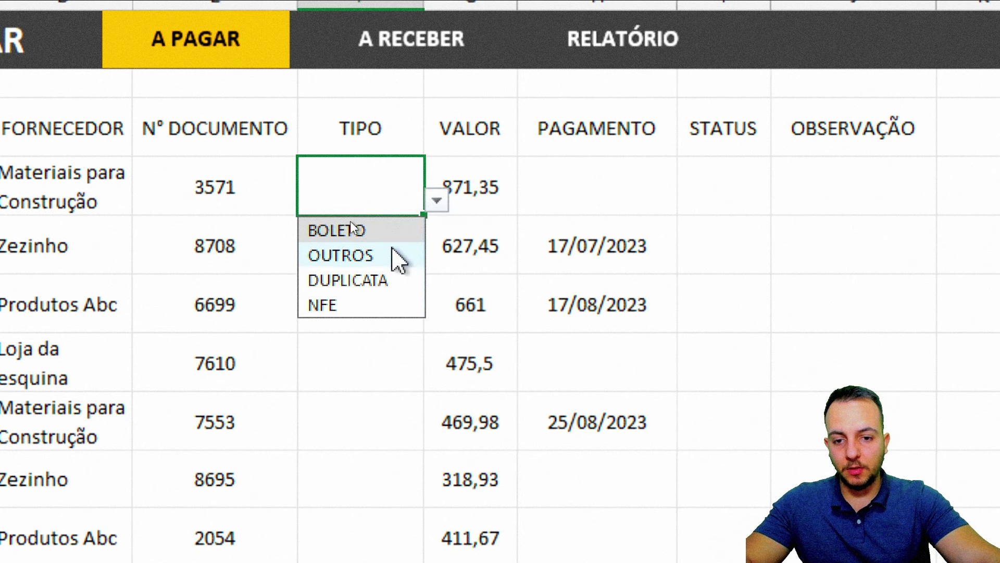
left_click(395, 281)
left_click(436, 201)
left_click(388, 228)
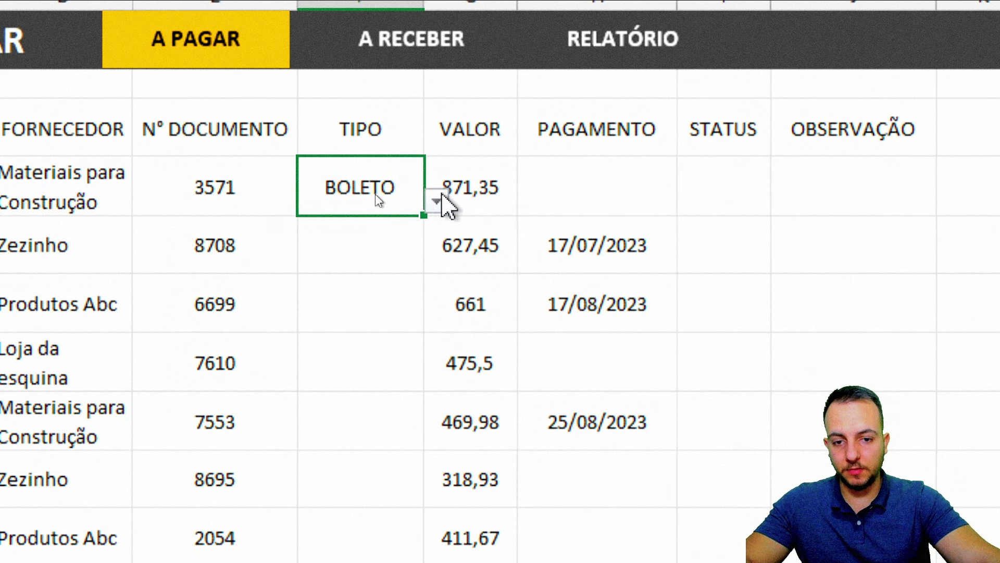
left_click(437, 201)
left_click(383, 254)
left_click(437, 201)
left_click(375, 276)
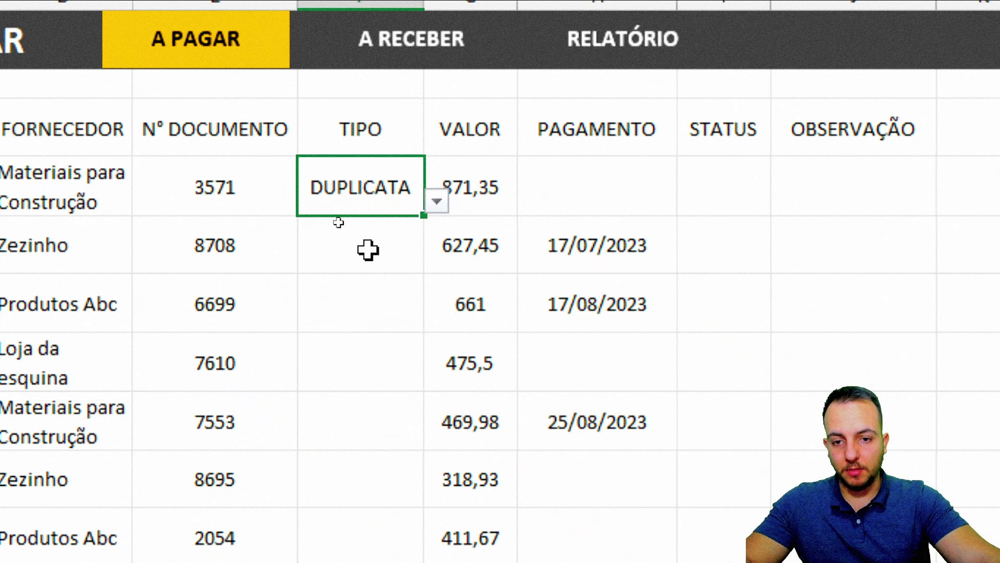
Set the next three bills' TIPO to BOLETO, OUTROS and NFE
left_click(369, 250)
left_click(437, 259)
left_click(362, 289)
scroll(343, 365, "down", 1)
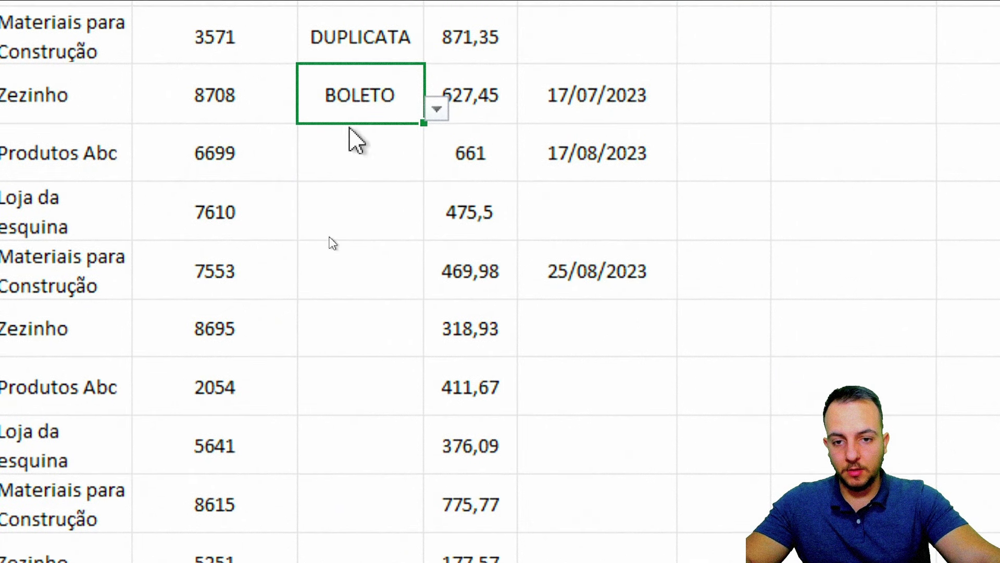
left_click(355, 151)
left_click(436, 162)
left_click(384, 223)
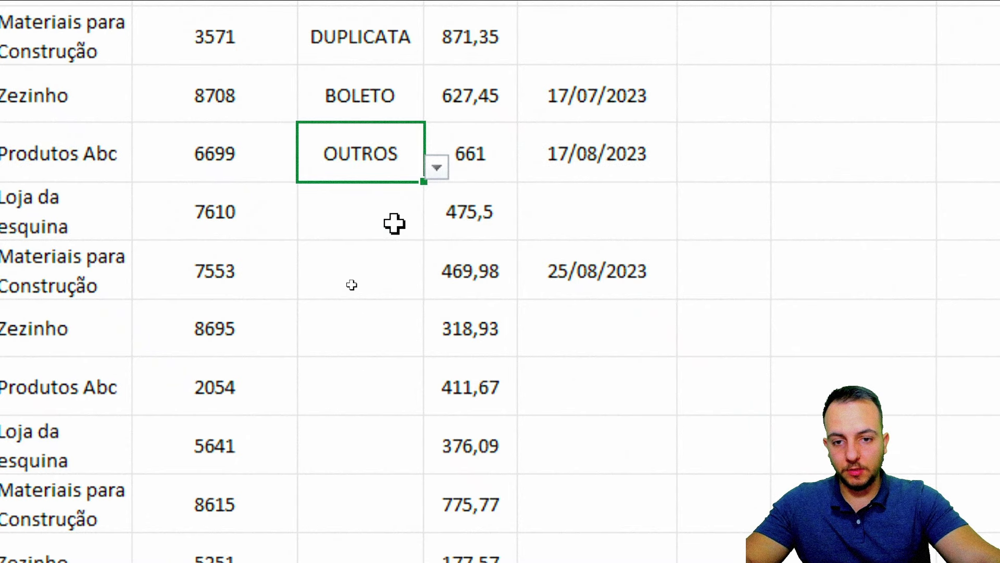
left_click(392, 219)
left_click(437, 225)
left_click(319, 330)
Copy the four TIPO values and paste them into F8 and F12
scroll(357, 73, "up", 1)
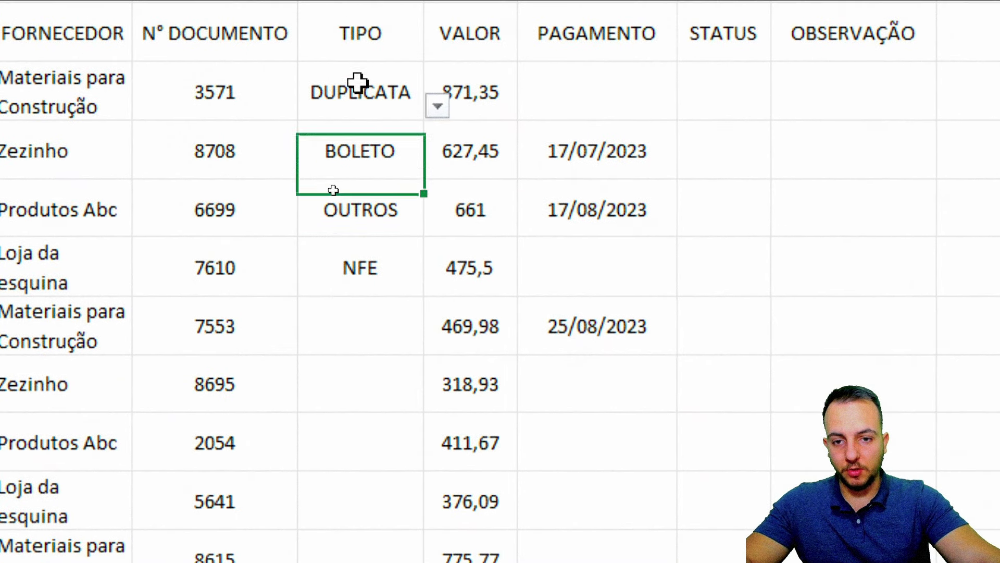
left_click_drag(357, 85, 368, 281)
key("ctrl+c")
left_click(331, 308)
key("ctrl+v")
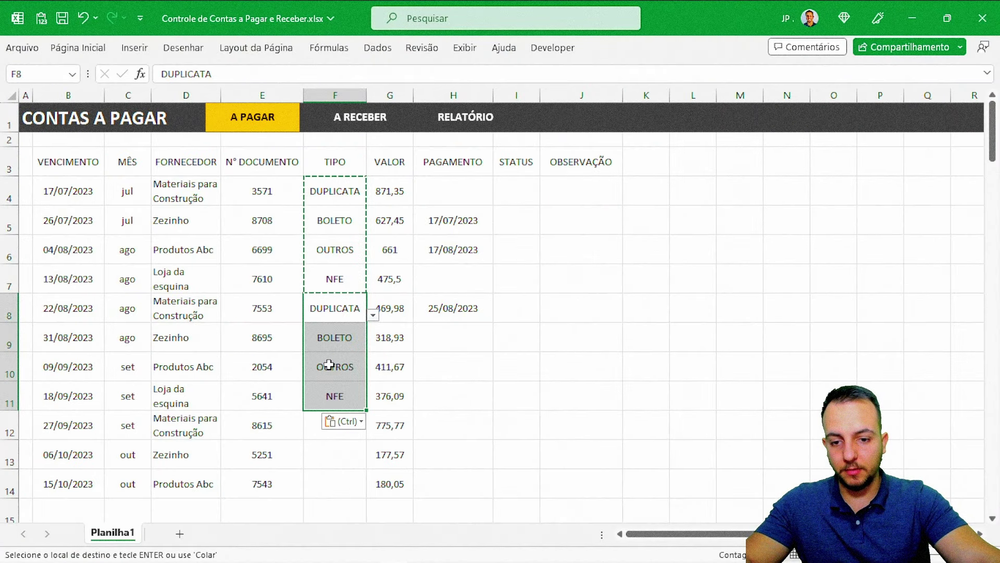
left_click(313, 426)
key("ctrl+v")
Clear the extra NFE entry in F15 below the table
left_click(323, 513)
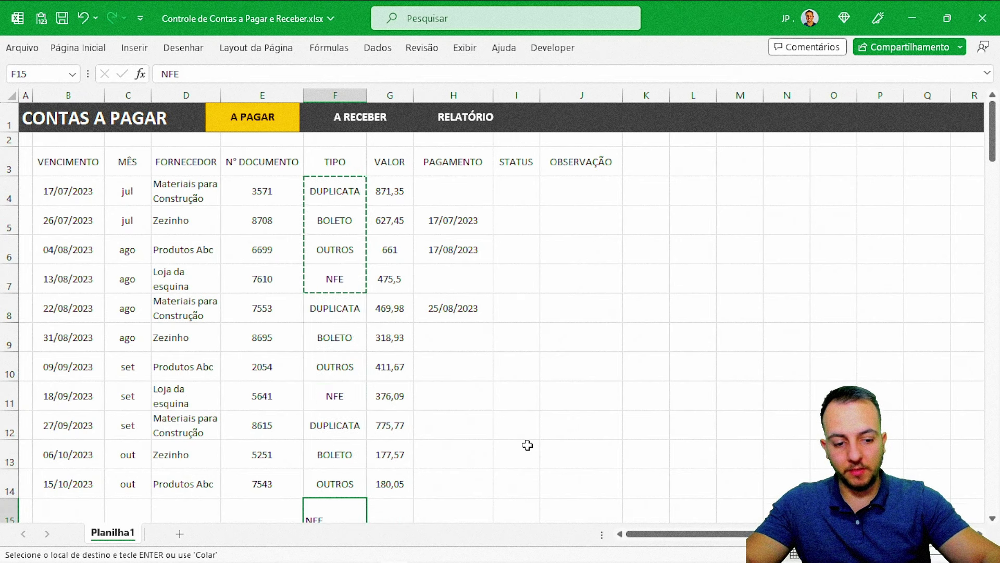
key("Delete")
key("Up")
scroll(527, 444, "down", 2)
scroll(527, 444, "up", 2)
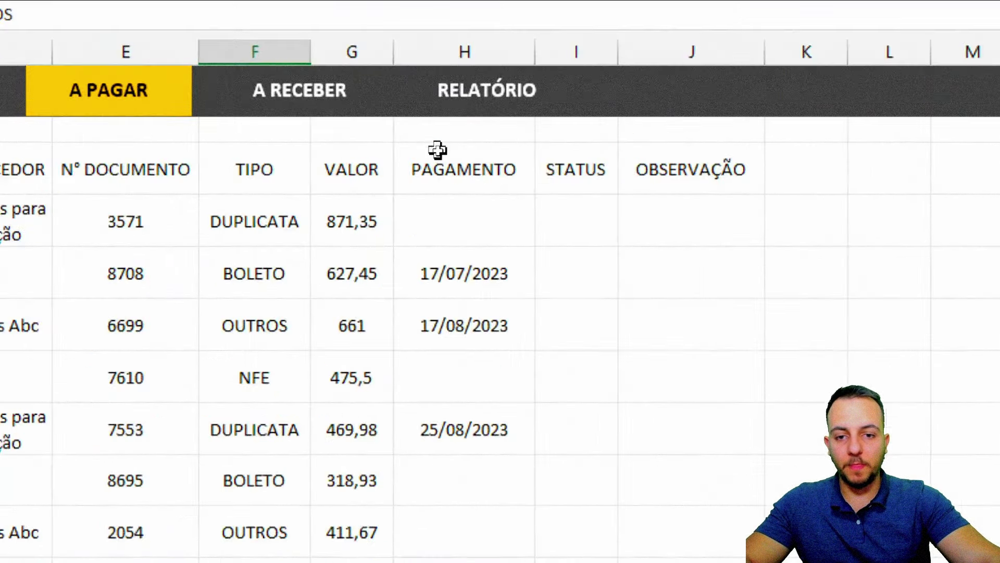
Format the VALOR amounts as R$ Português (Brasil) accounting, e.g. R$ 871,35
left_click(389, 190)
left_click_drag(390, 161, 390, 371)
left_click_drag(358, 493, 356, 493)
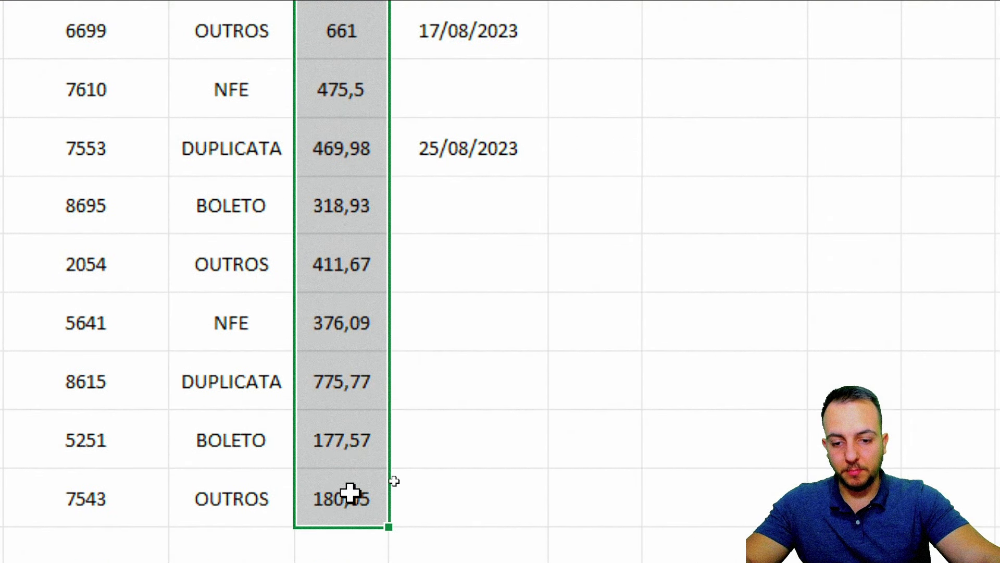
scroll(347, 65, "up", 2)
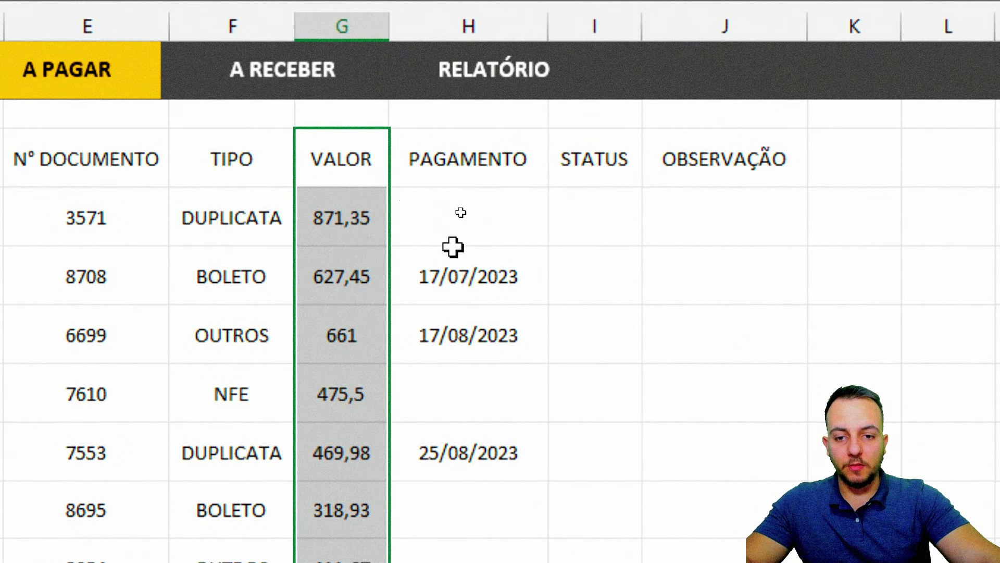
left_click(441, 259)
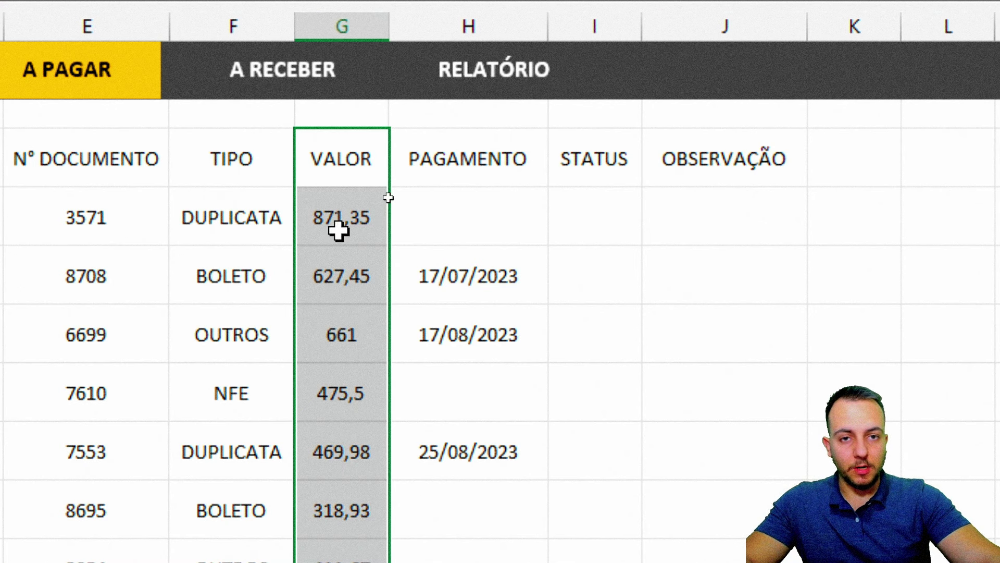
left_click_drag(339, 231, 342, 277)
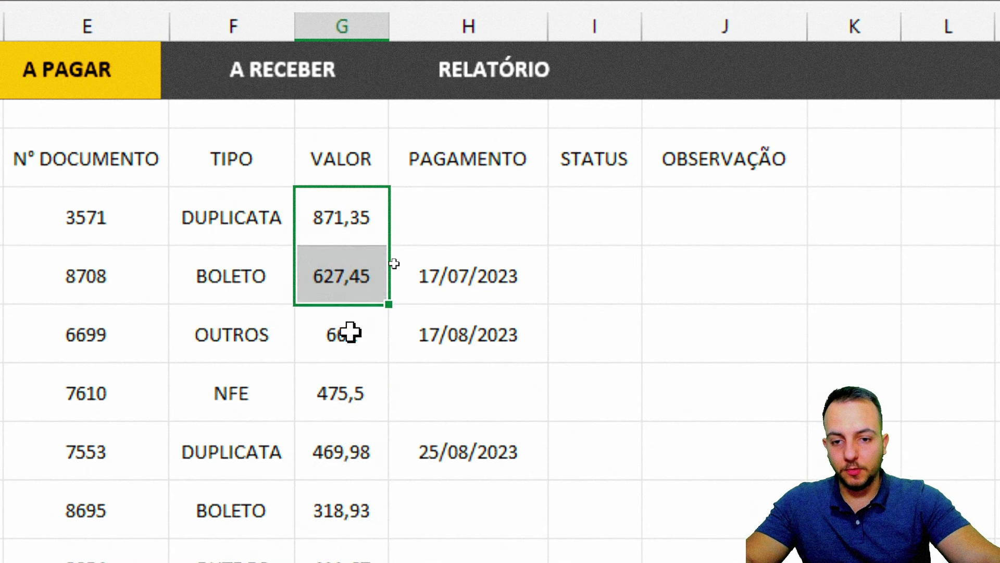
left_click_drag(350, 332, 396, 360)
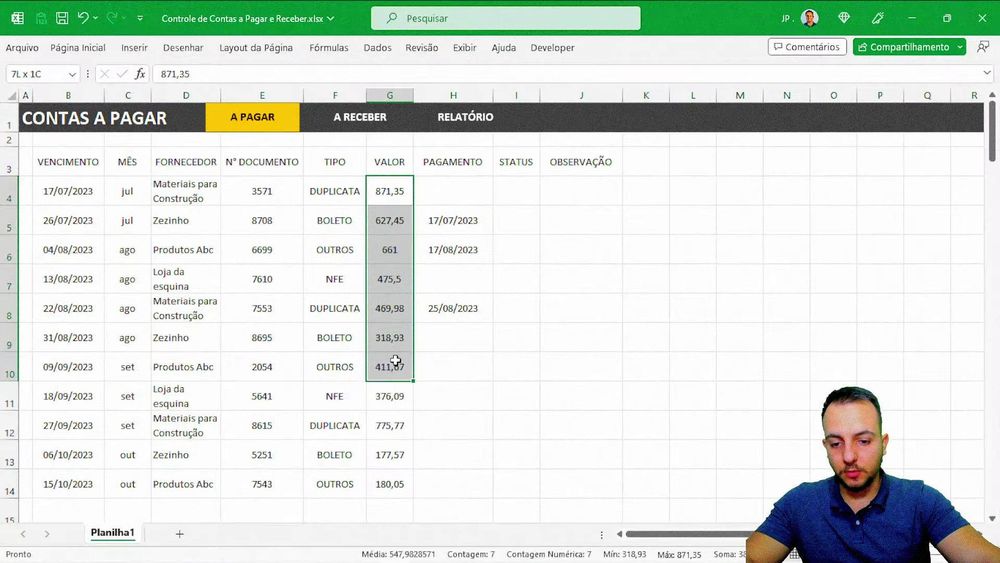
left_click(77, 47)
left_click(451, 99)
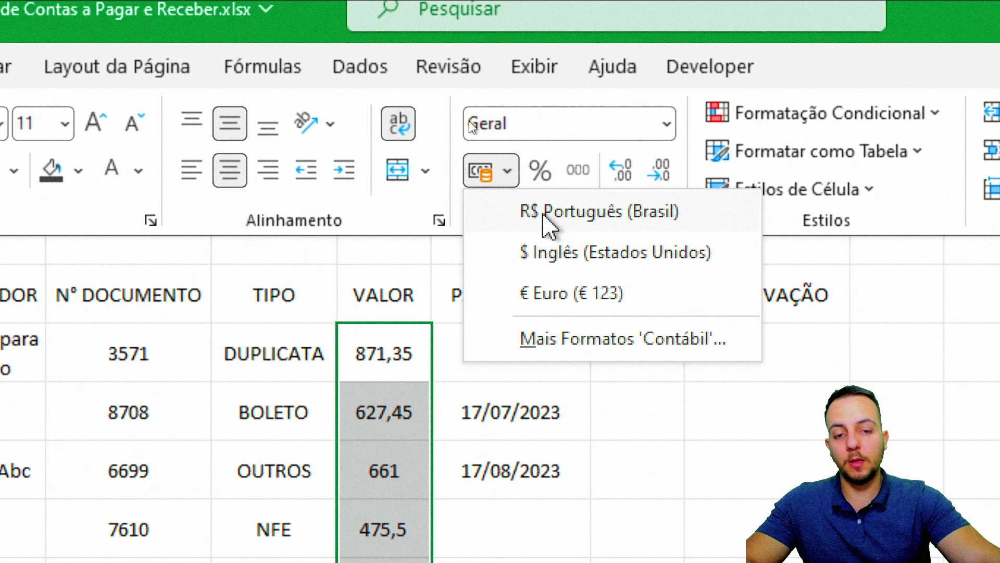
left_click(591, 224)
scroll(495, 442, "down", 3)
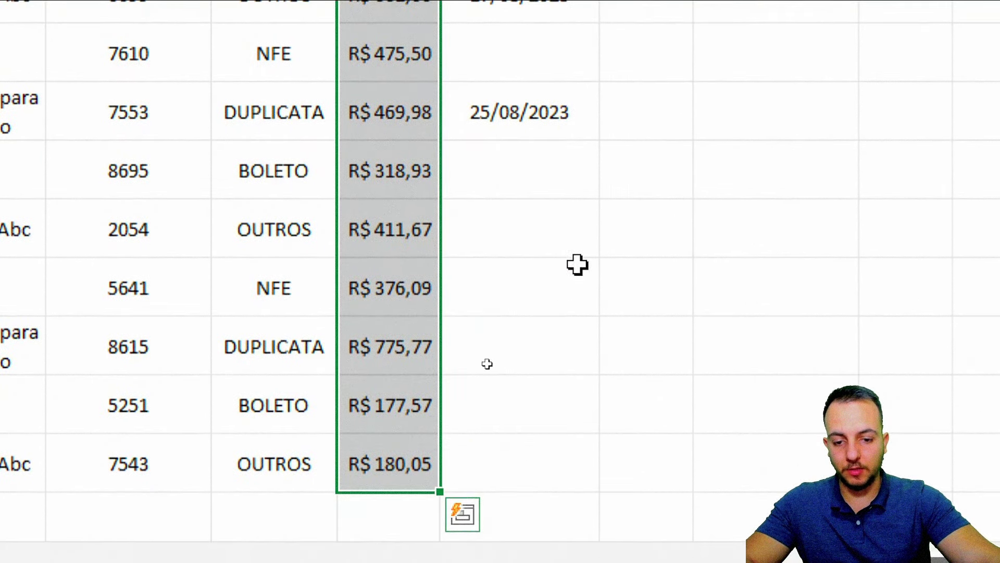
scroll(487, 363, "up", 5)
left_click(464, 156)
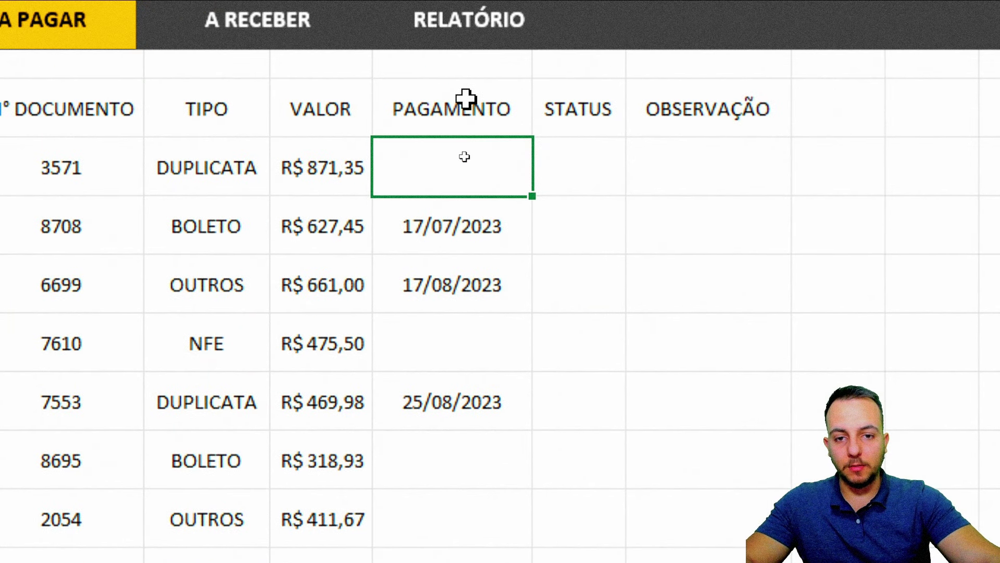
left_click_drag(465, 98, 487, 459)
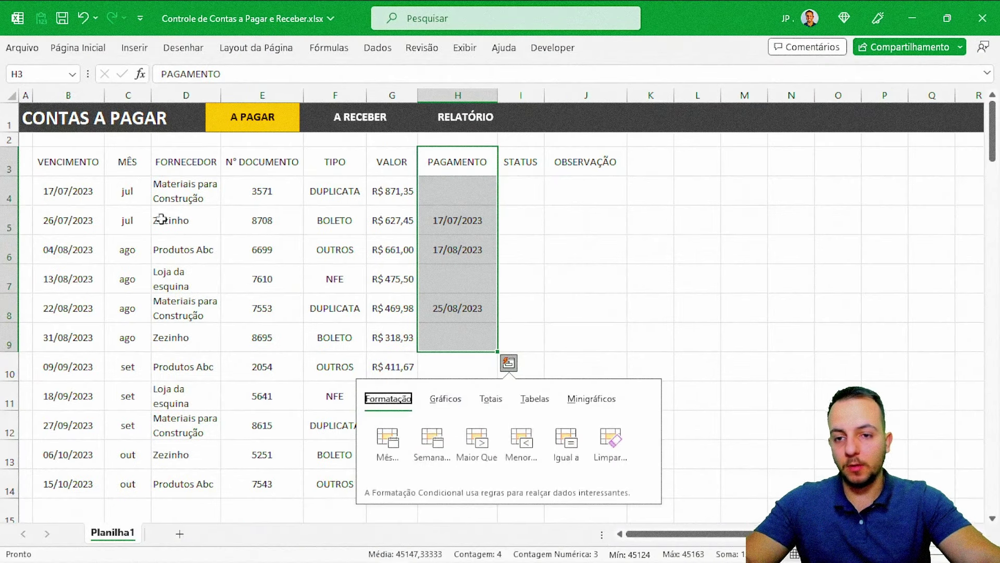
left_click_drag(68, 192, 534, 199)
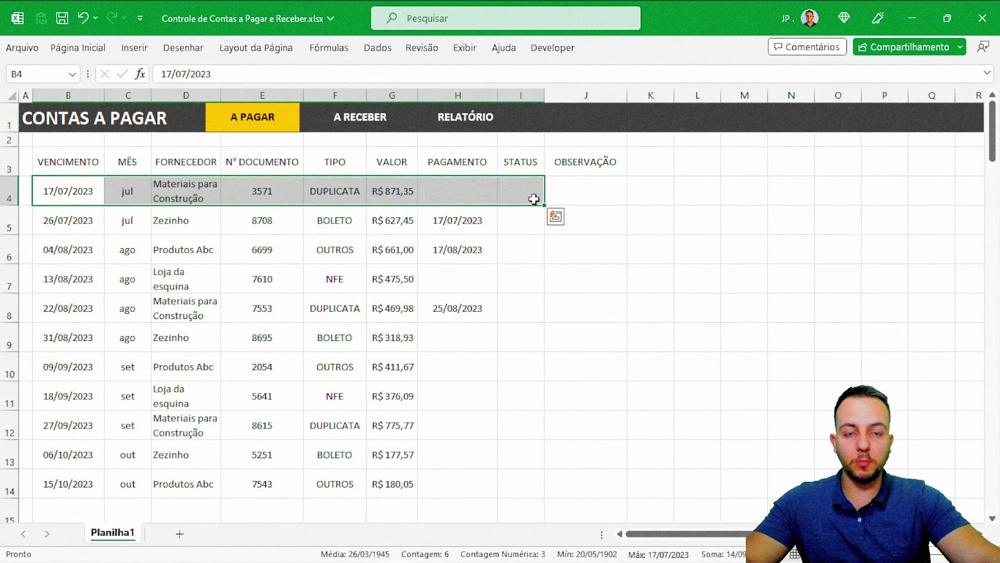
left_click(471, 191)
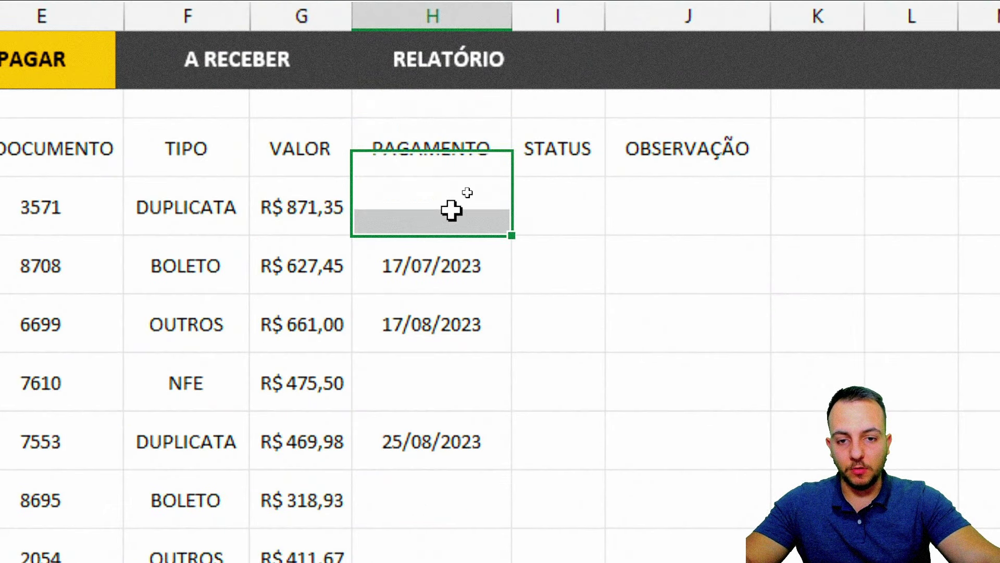
left_click_drag(435, 255, 431, 342)
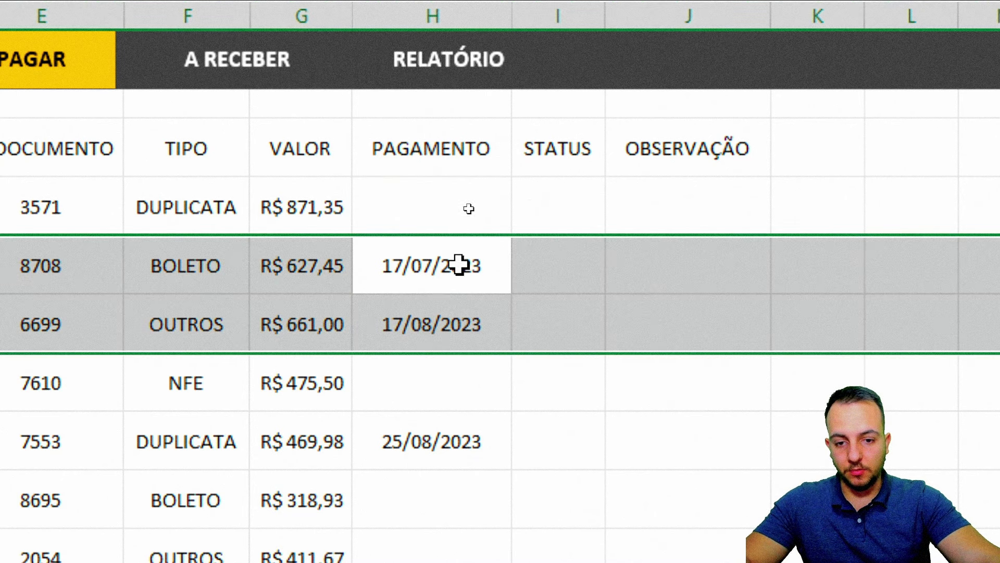
key("shift+space")
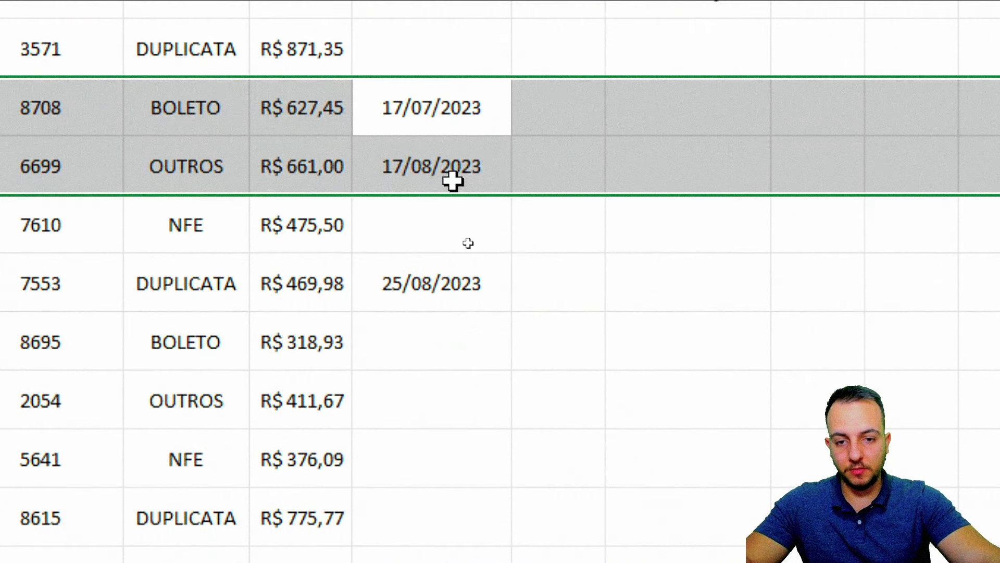
left_click(473, 302, "ctrl")
key("shift+space")
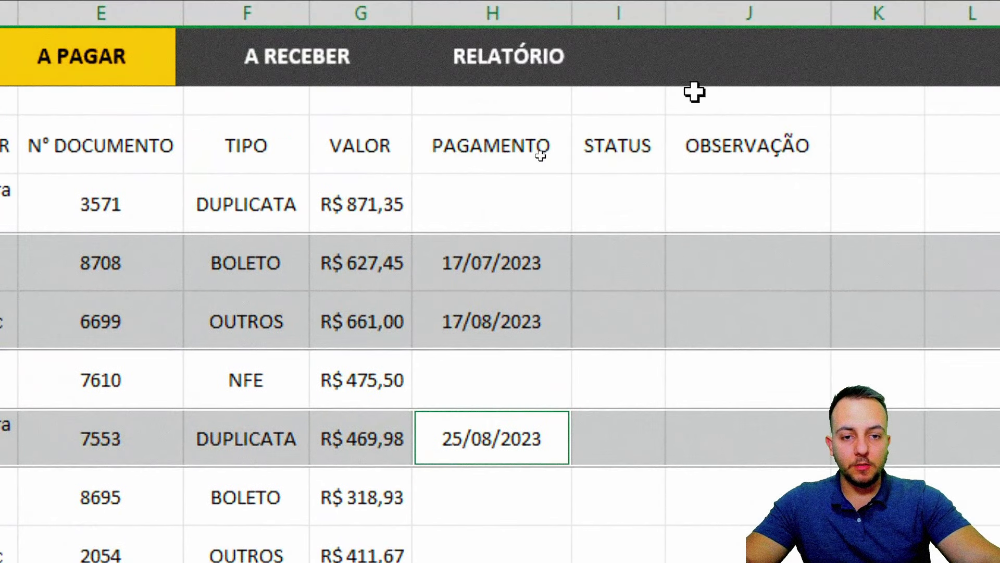
left_click(620, 203)
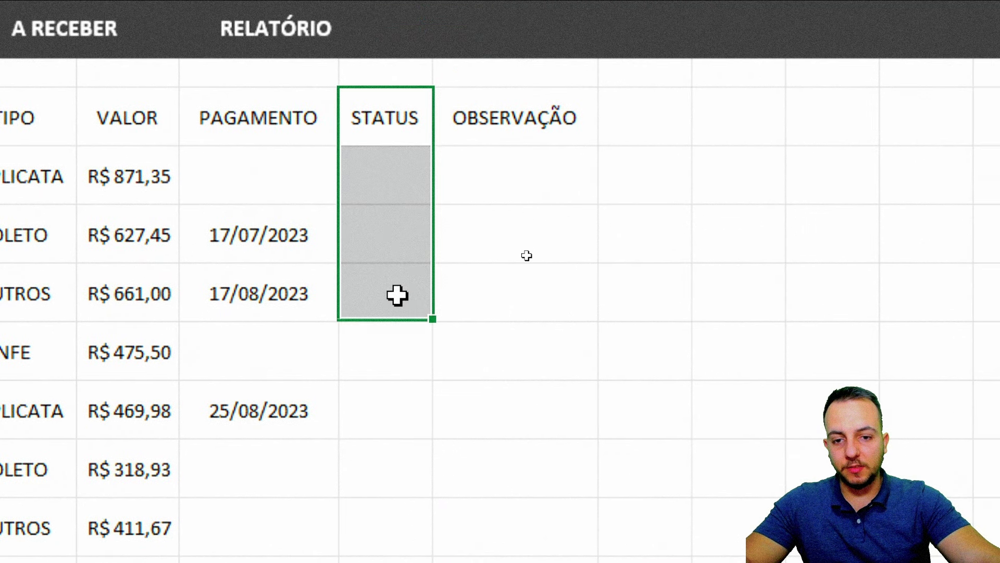
left_click_drag(384, 122, 398, 367)
left_click_drag(172, 235, 391, 239)
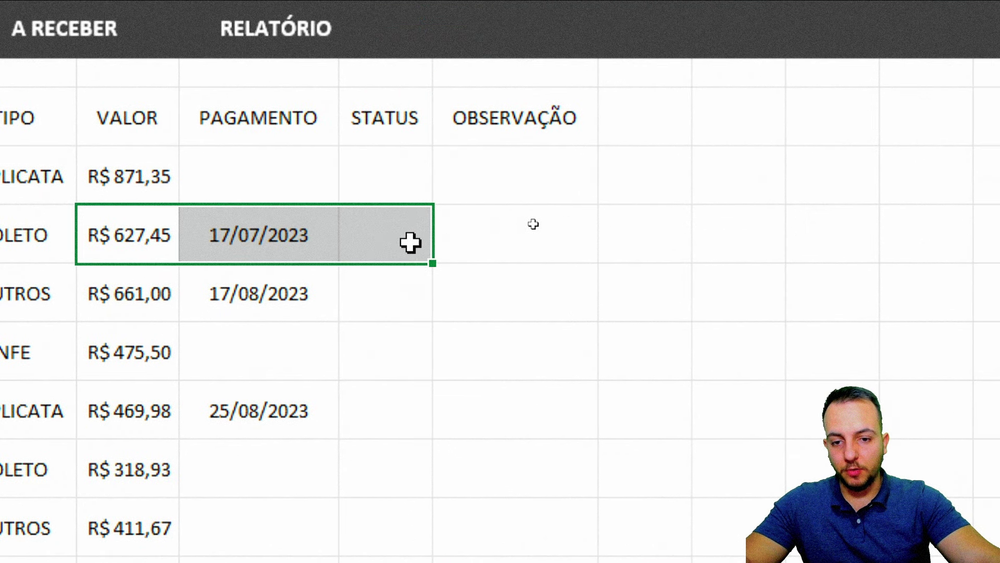
left_click(317, 233)
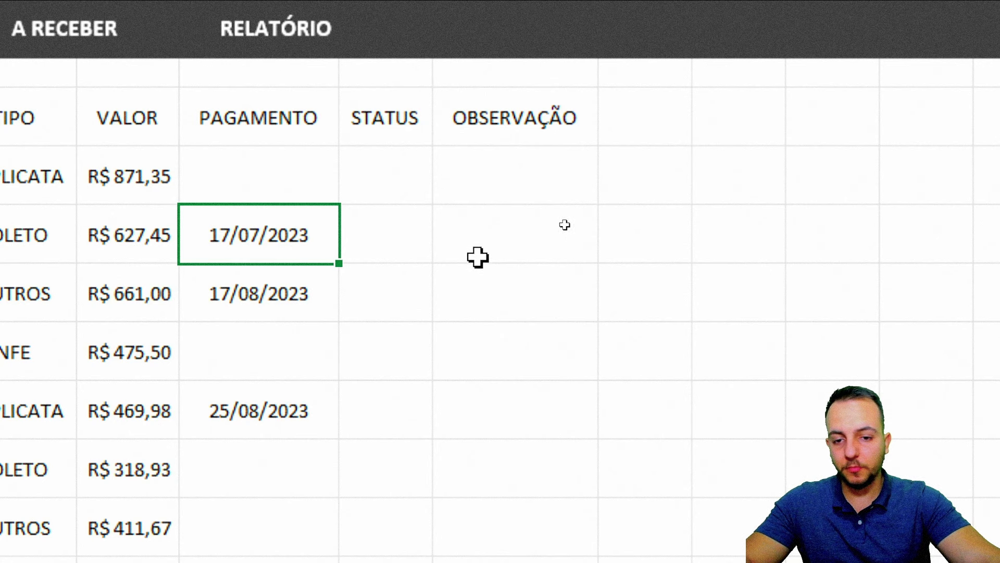
Enter PAGO as STATUS for bills 8708 and 6699, leaving the unpaid NFE bill blank
left_click(415, 225)
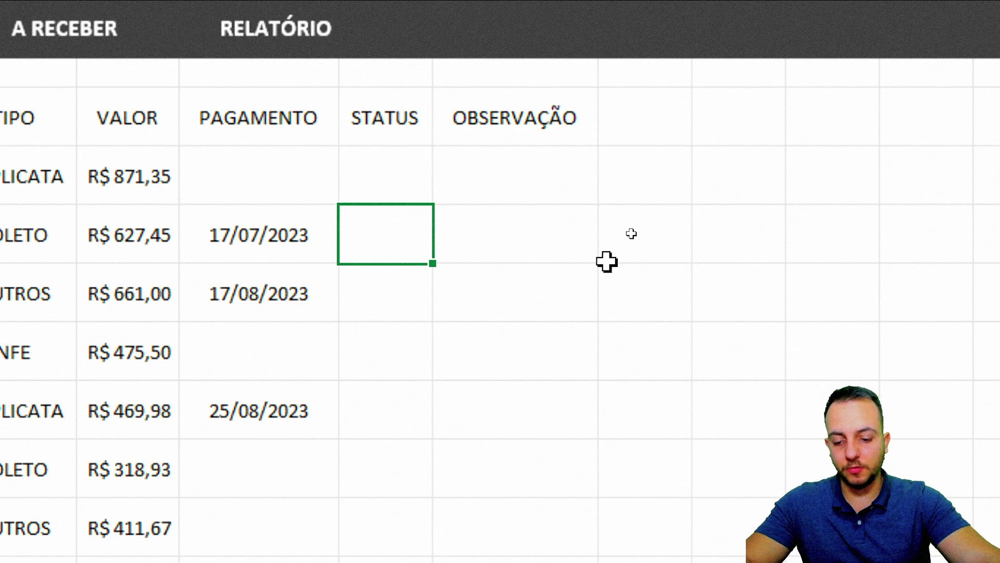
type("PAGO")
key("Return")
type("PA")
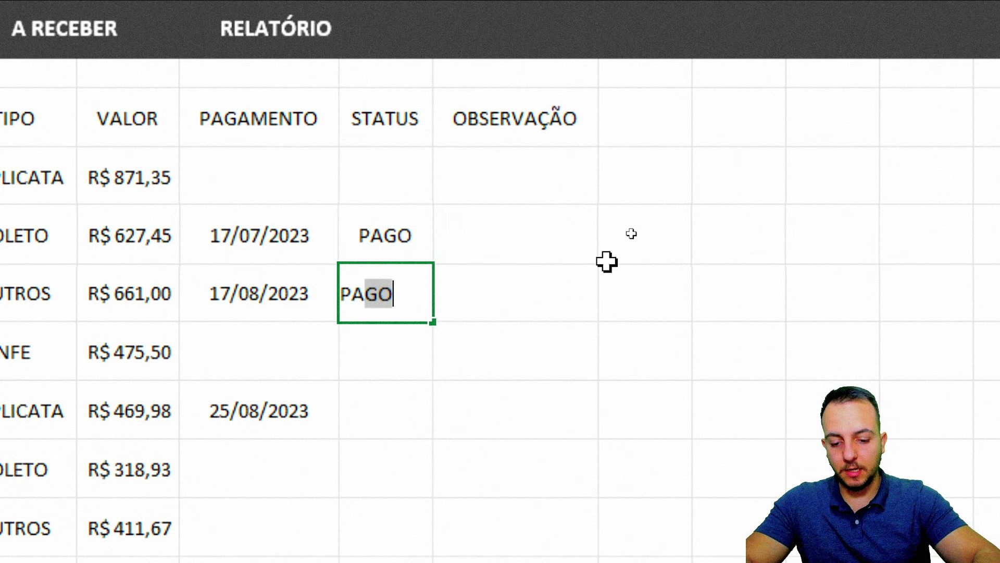
key("Return")
key("Return")
type("PAGO")
key("Return")
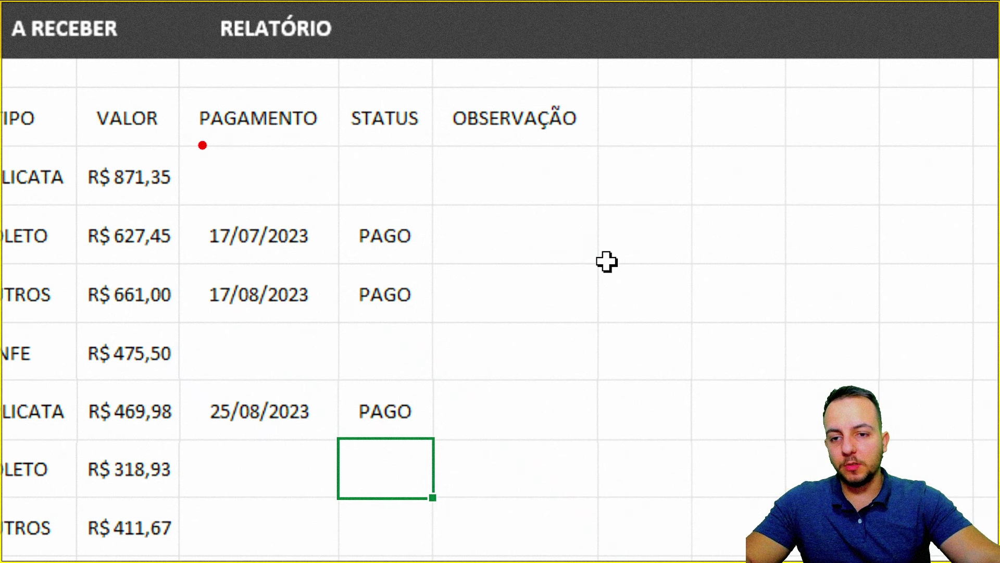
Drag several cell ranges around the table, undoing the unwanted moves
left_click_drag(188, 145, 328, 209)
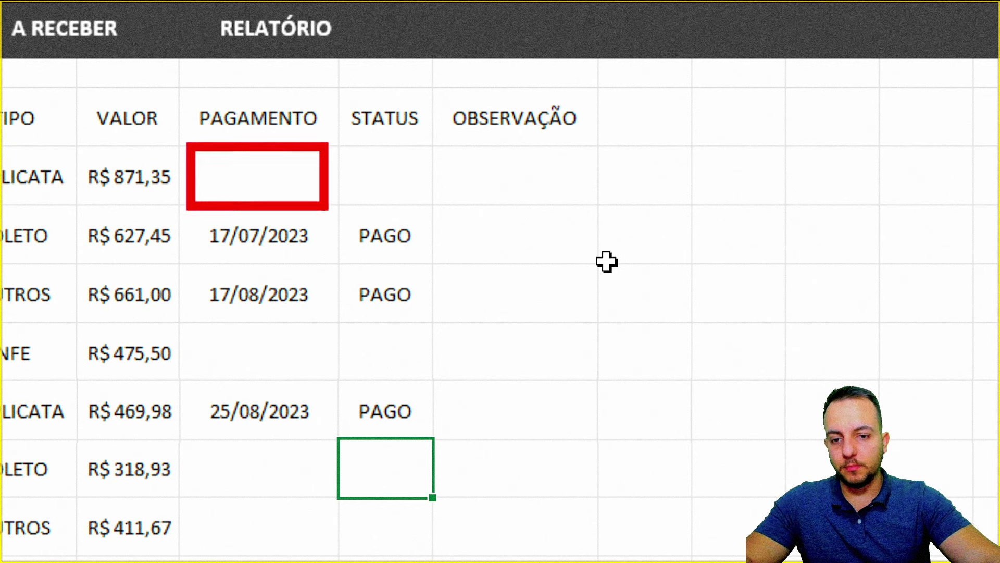
left_click_drag(203, 322, 327, 382)
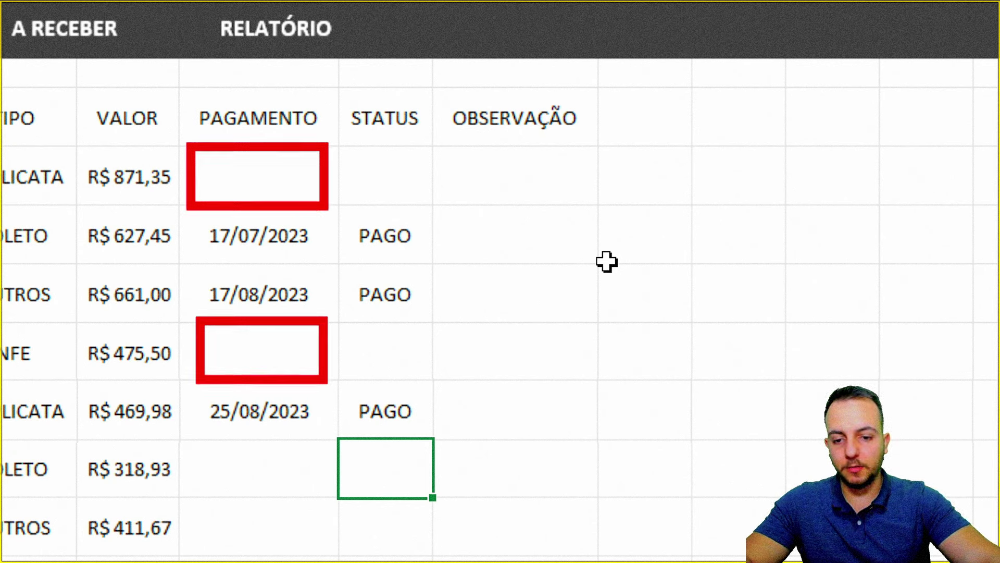
left_click_drag(193, 441, 317, 559)
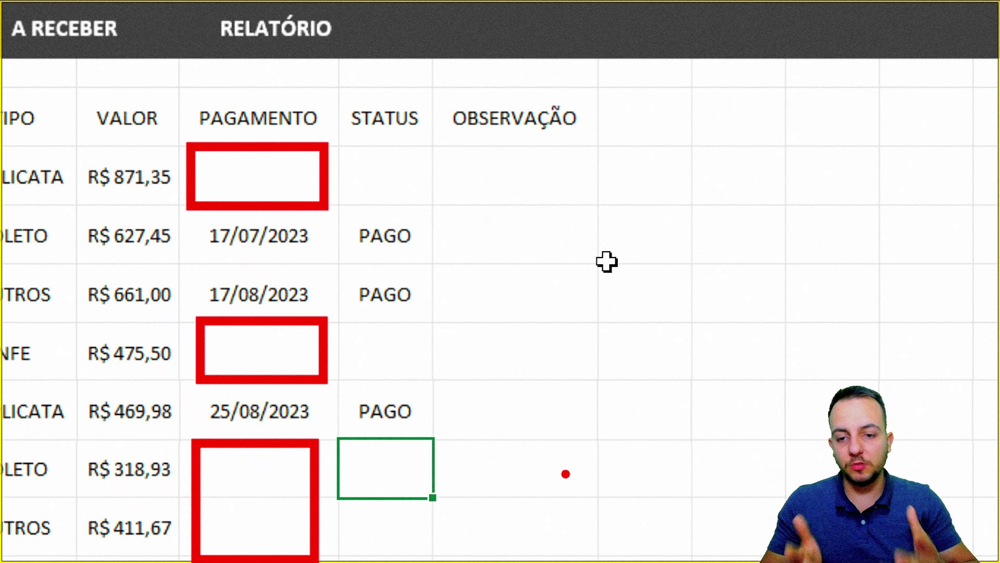
key("ctrl+z")
key("ctrl+z")
key("ctrl+z")
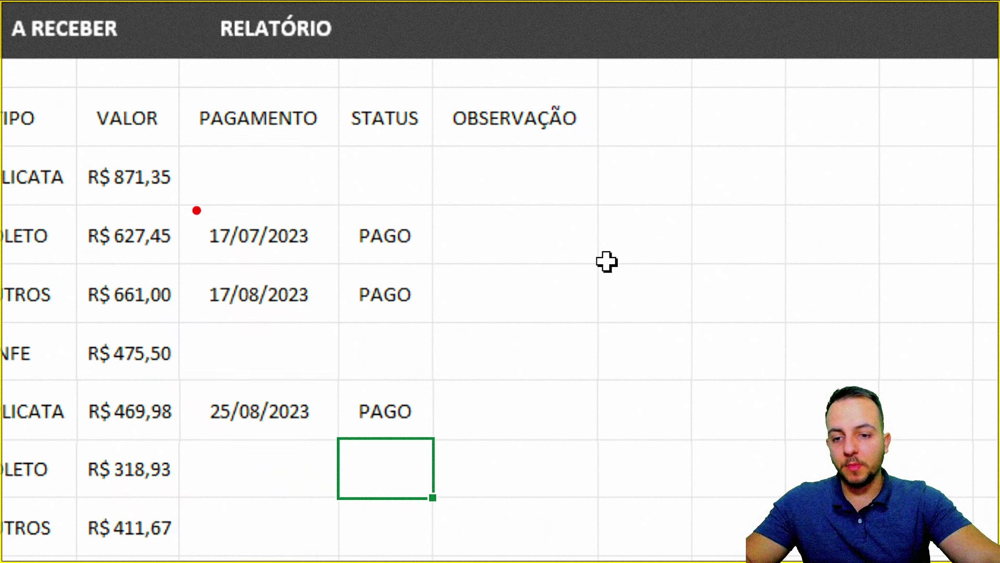
left_click_drag(194, 209, 320, 322)
left_click_drag(431, 256, 533, 225)
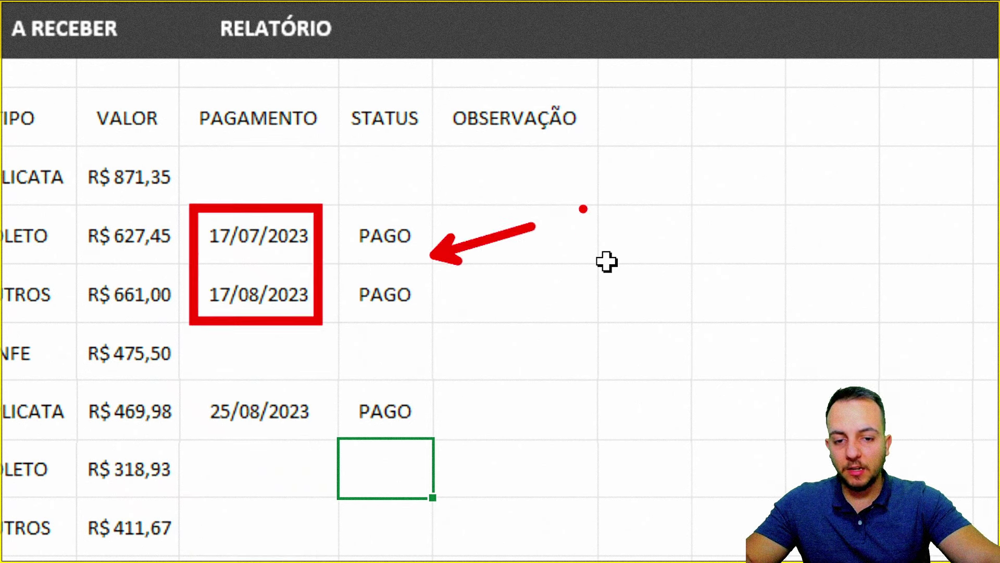
left_click_drag(342, 203, 422, 328)
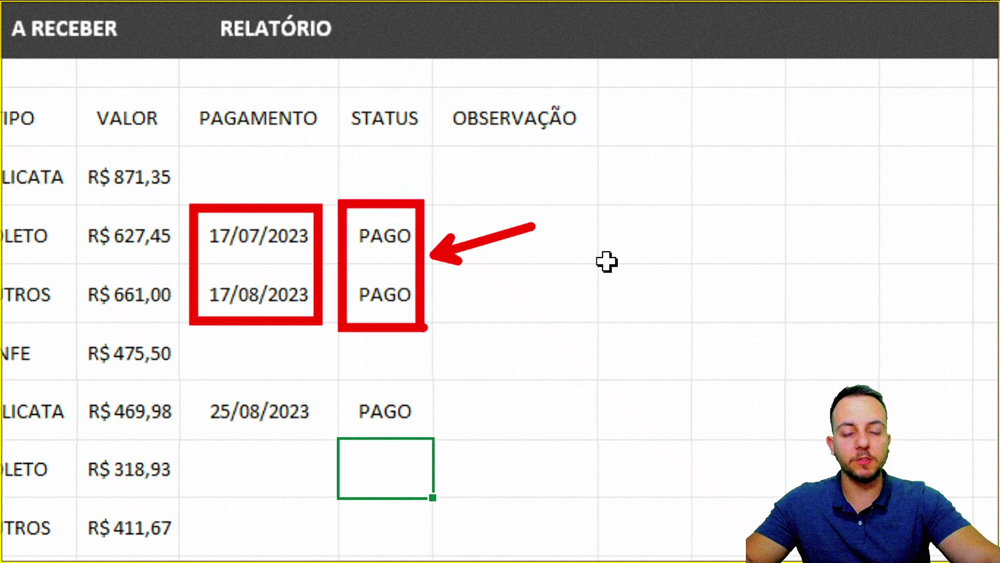
key("ctrl+z")
key("ctrl+z")
key("ctrl+z")
left_click_drag(187, 144, 320, 206)
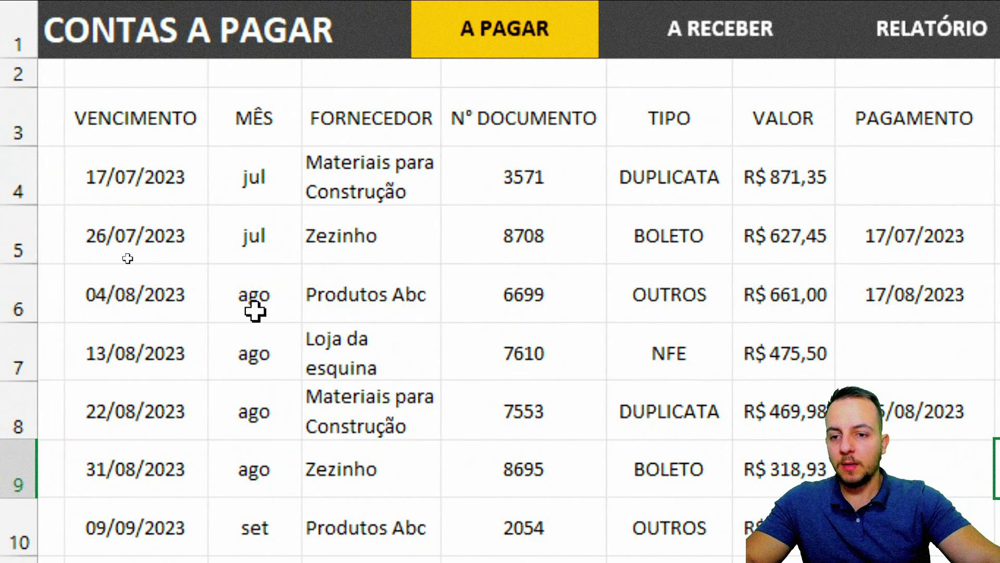
left_click_drag(68, 142, 200, 206)
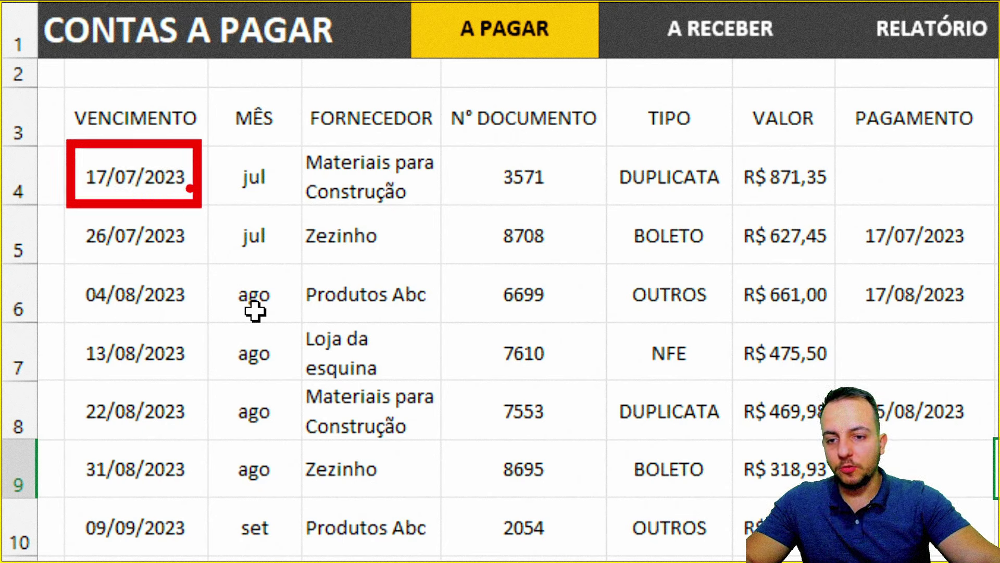
left_click_drag(323, 293, 214, 215)
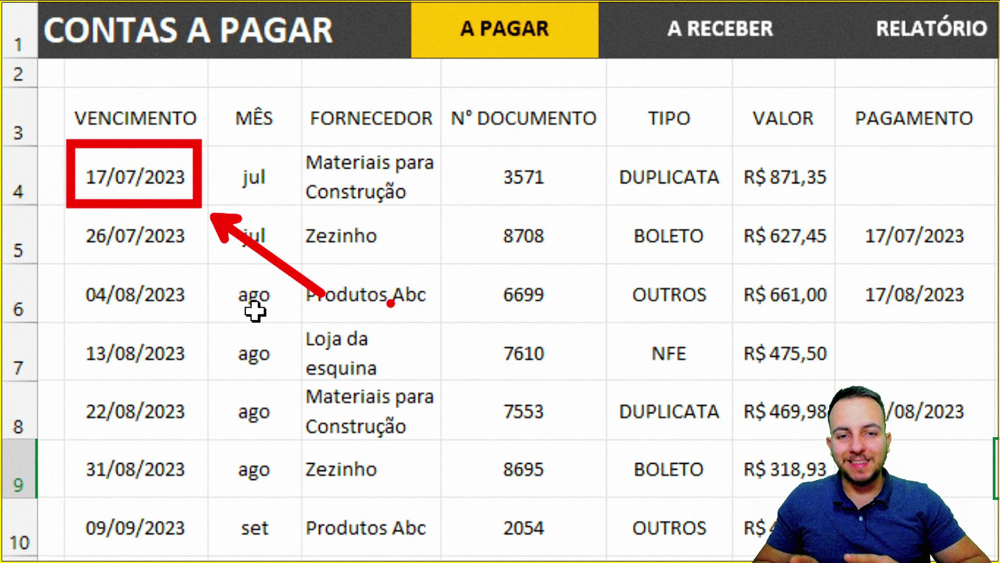
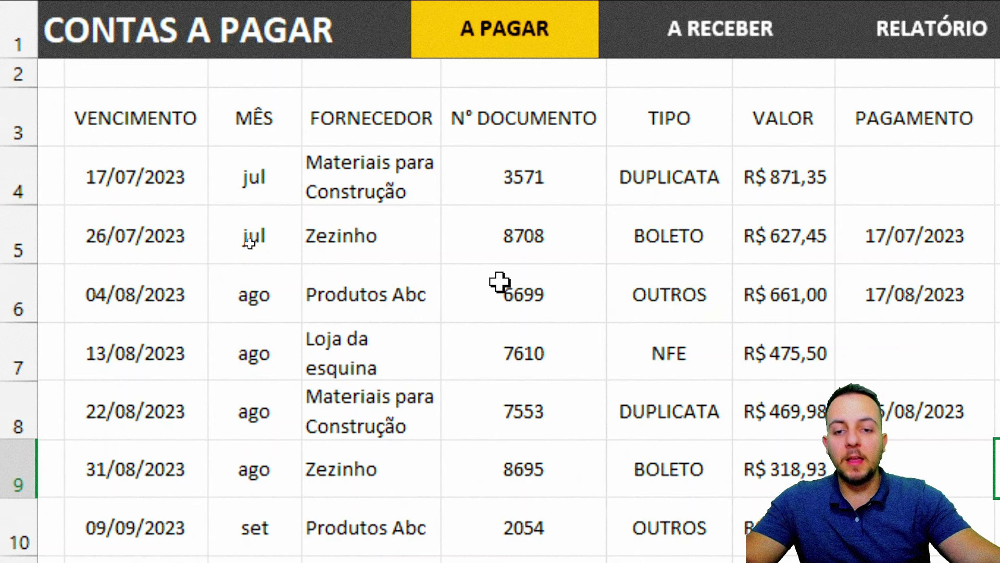
Type the header HOJE in the empty cell to the right of OBSERVAÇÃO
left_click(638, 196)
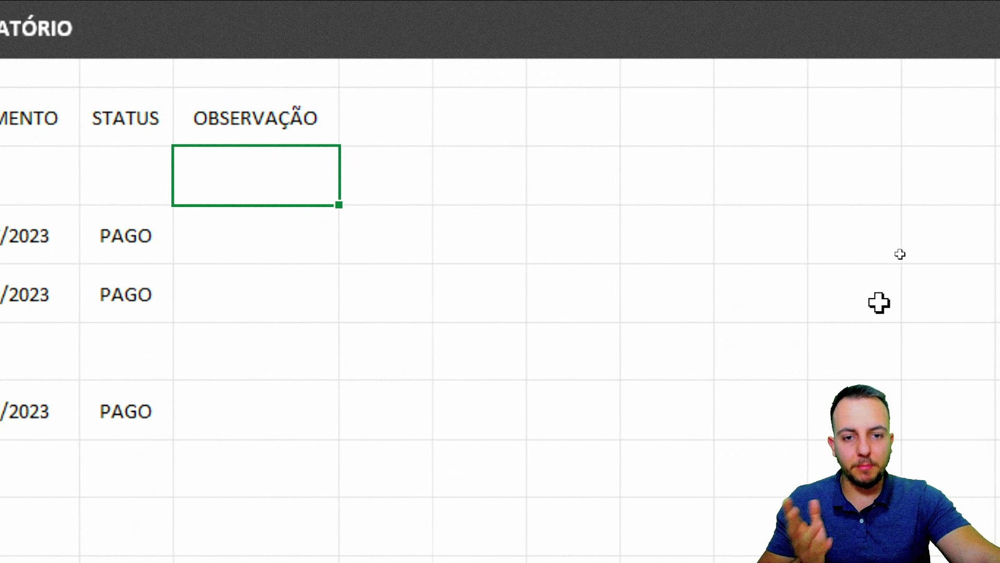
left_click_drag(521, 125, 867, 341)
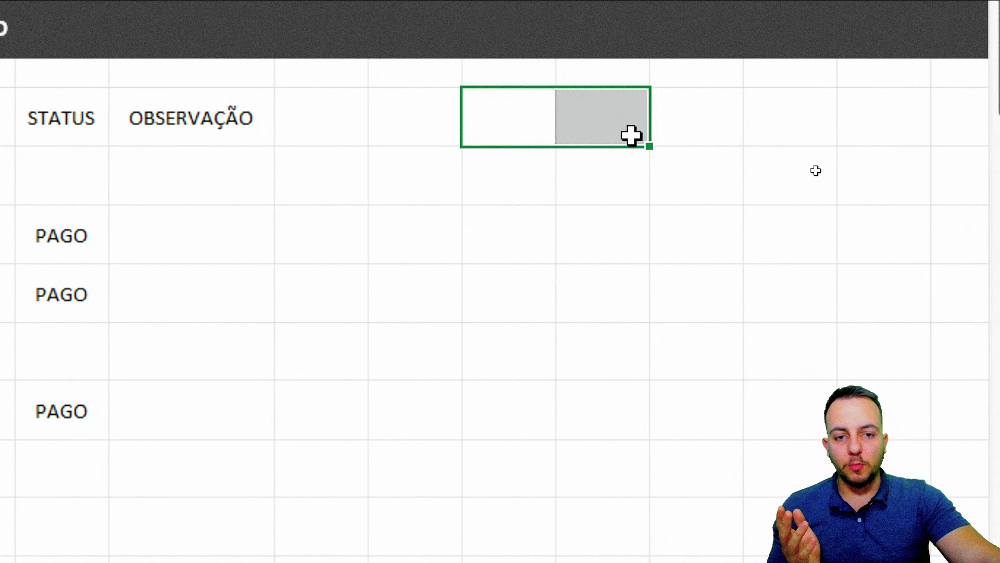
left_click(489, 116)
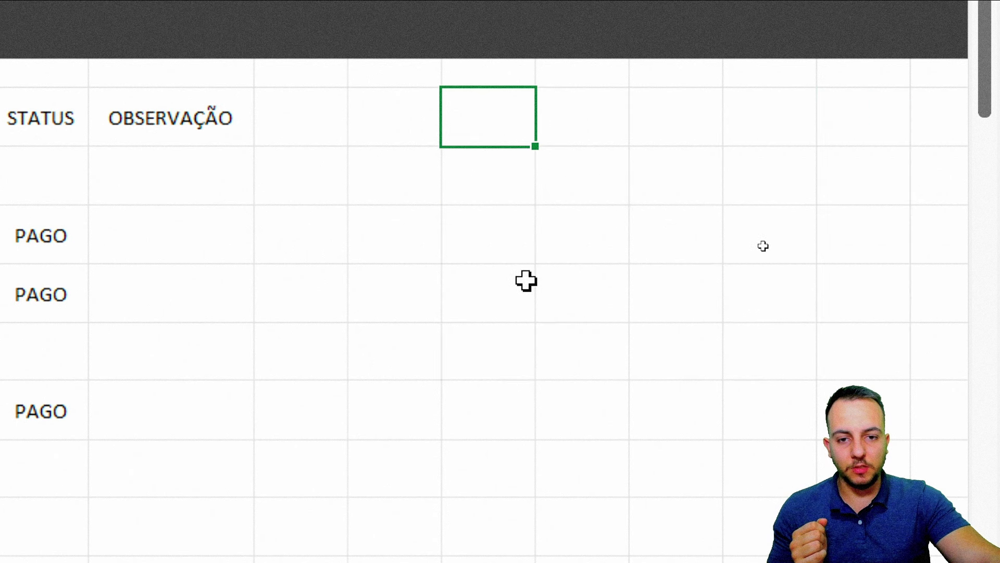
type("HOJE")
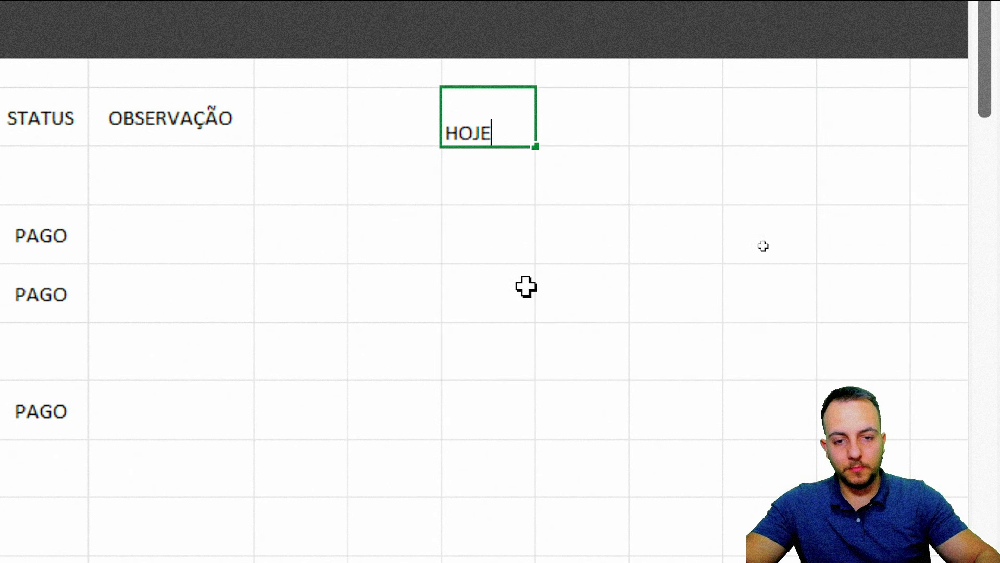
key("Return")
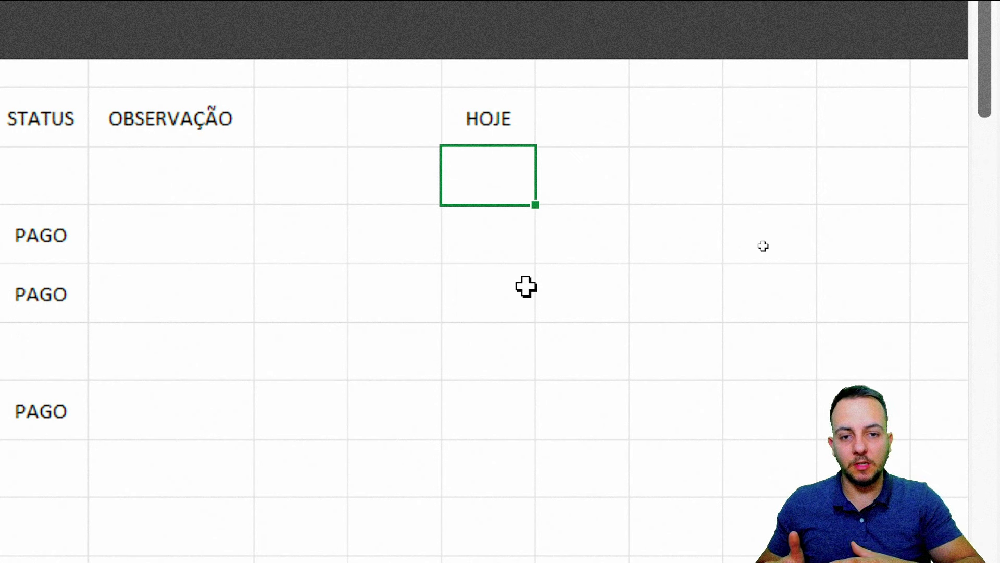
Enter =HOJE() below the HOJE header to show 17/07/2023, check the formula, and select both cells
type("=")
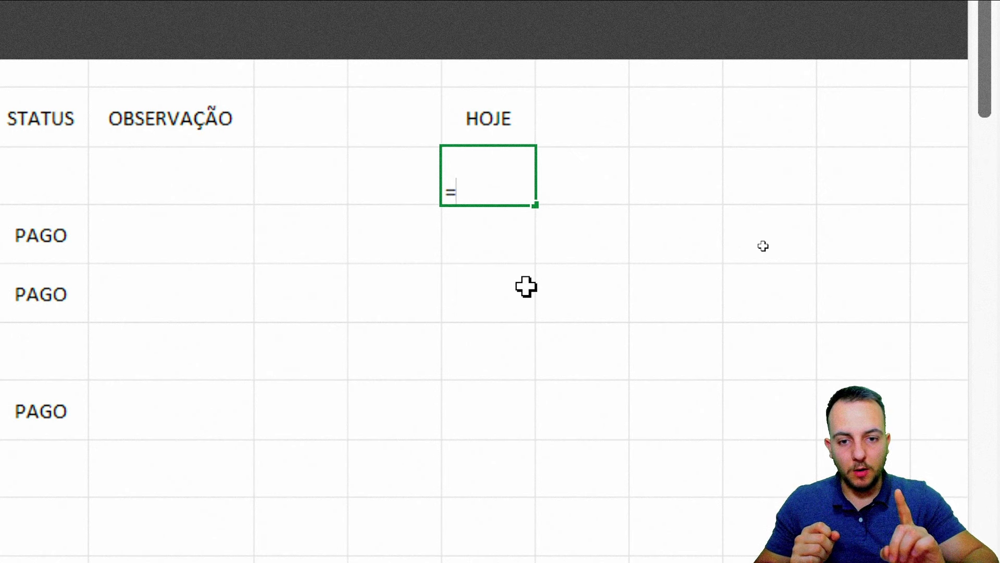
type("HOJE")
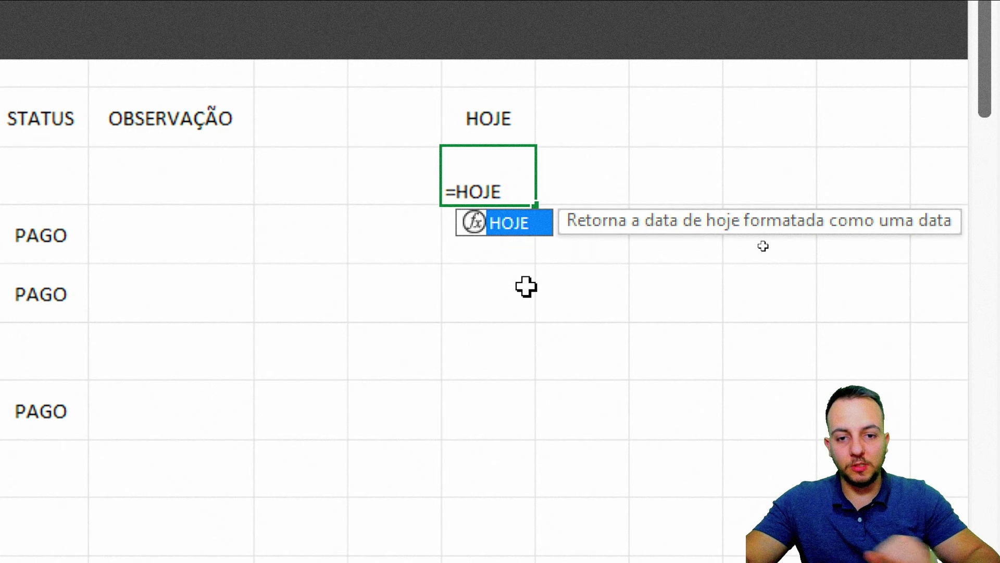
double_click(515, 228)
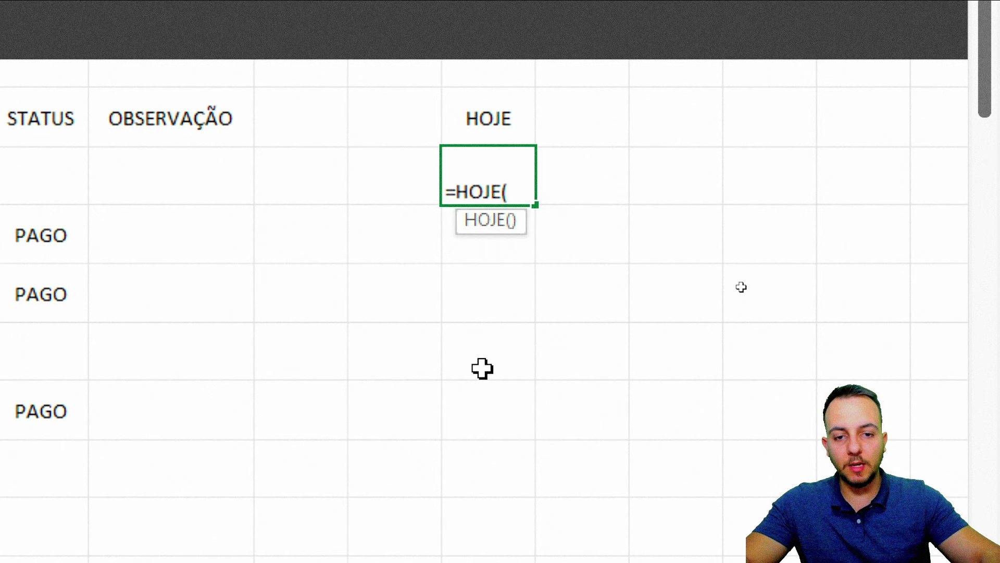
key("Return")
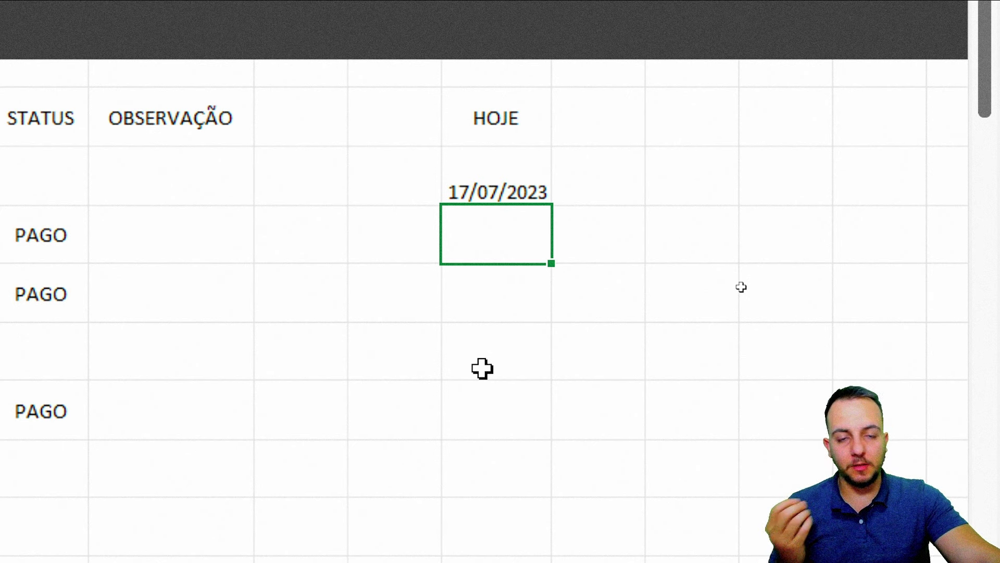
left_click_drag(518, 125, 511, 163)
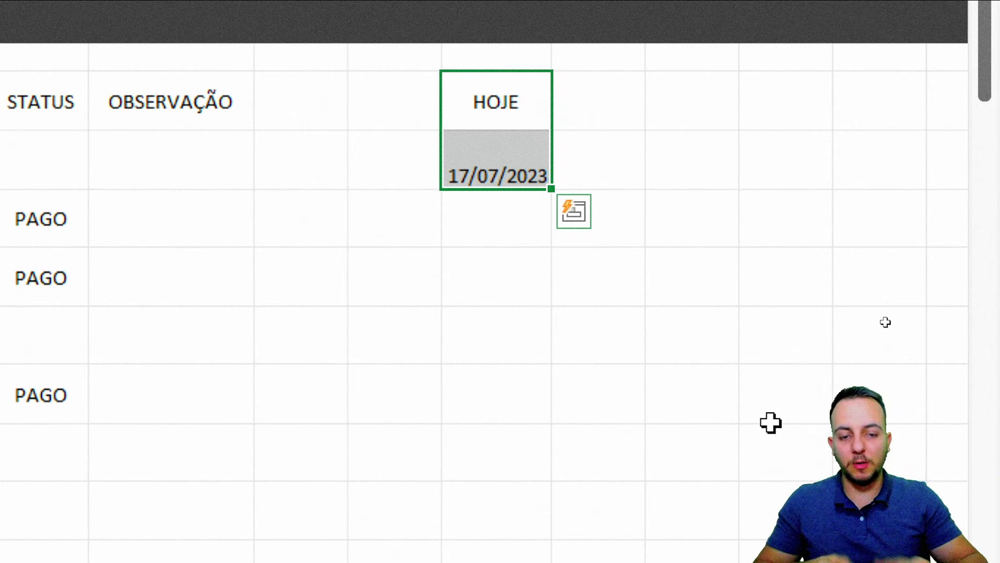
key("Down")
key("F2")
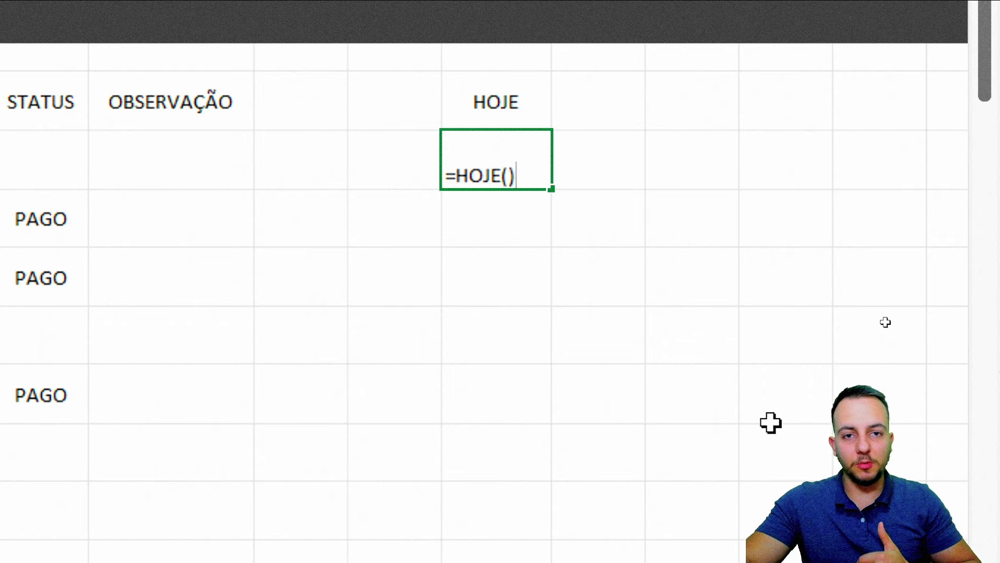
key("ctrl+Return")
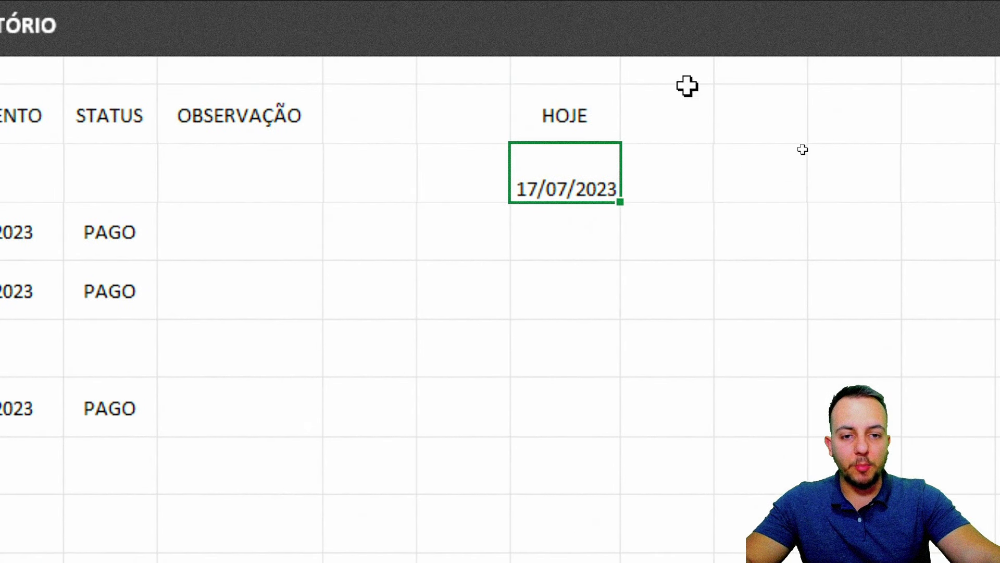
left_click(748, 171)
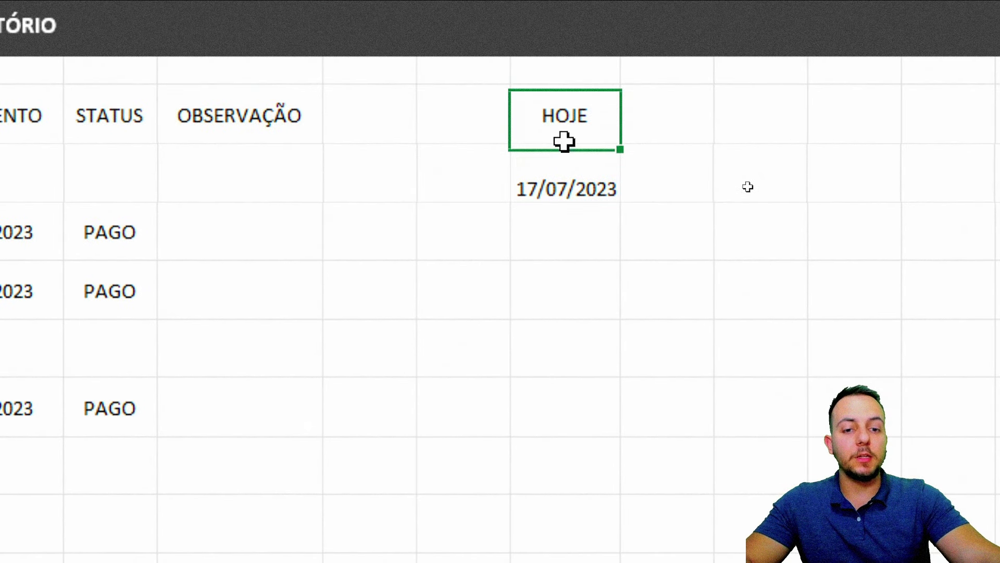
mouse_move(578, 141)
left_mouse_down()
mouse_move(574, 166)
mouse_move(573, 151)
left_mouse_up()
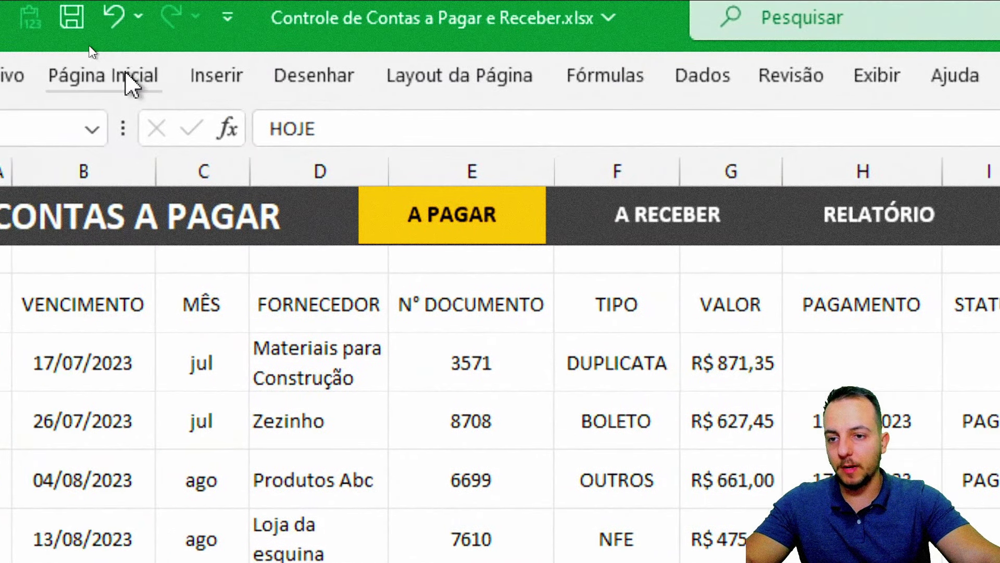
left_click(127, 76)
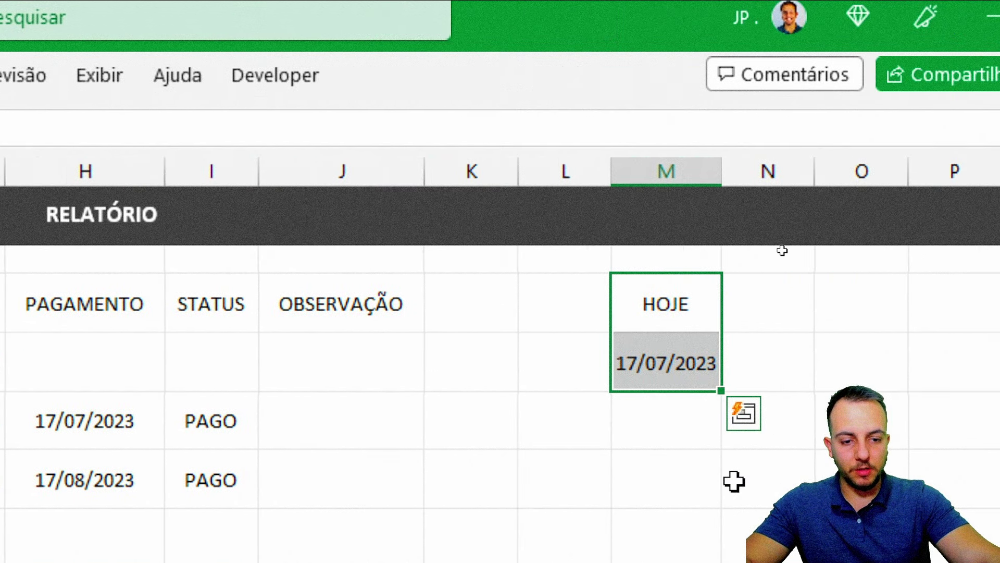
Clear the PAGO values from the STATUS cells
left_click(734, 482)
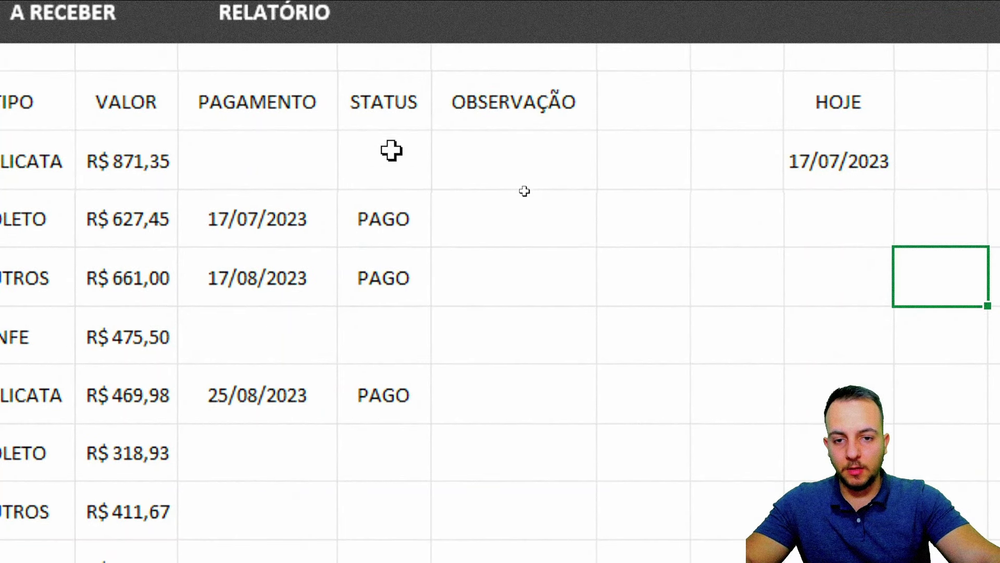
left_click_drag(391, 151, 373, 448)
key("Delete")
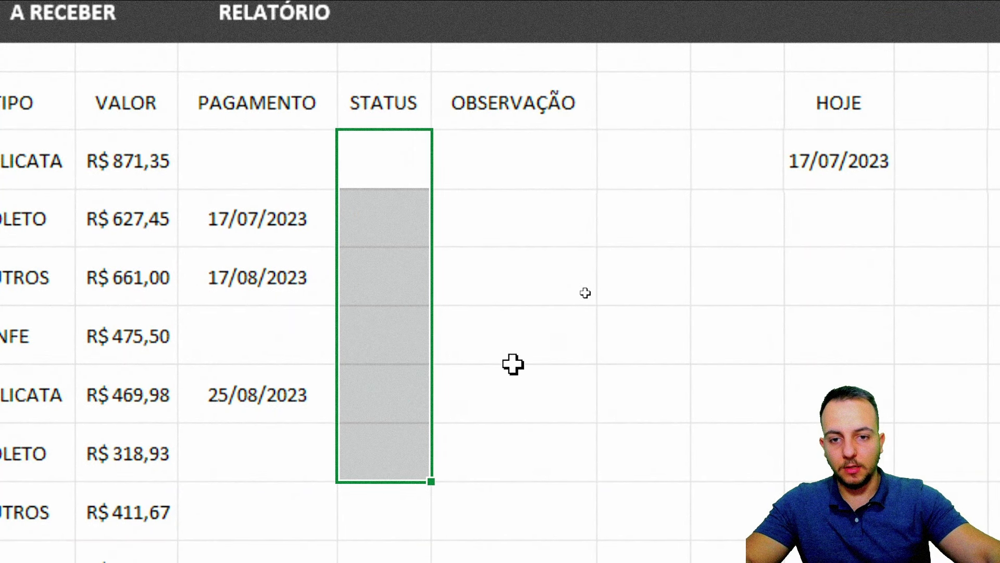
Discard a first SE attempt and widen the STATUS column
left_click(402, 149)
type("=")
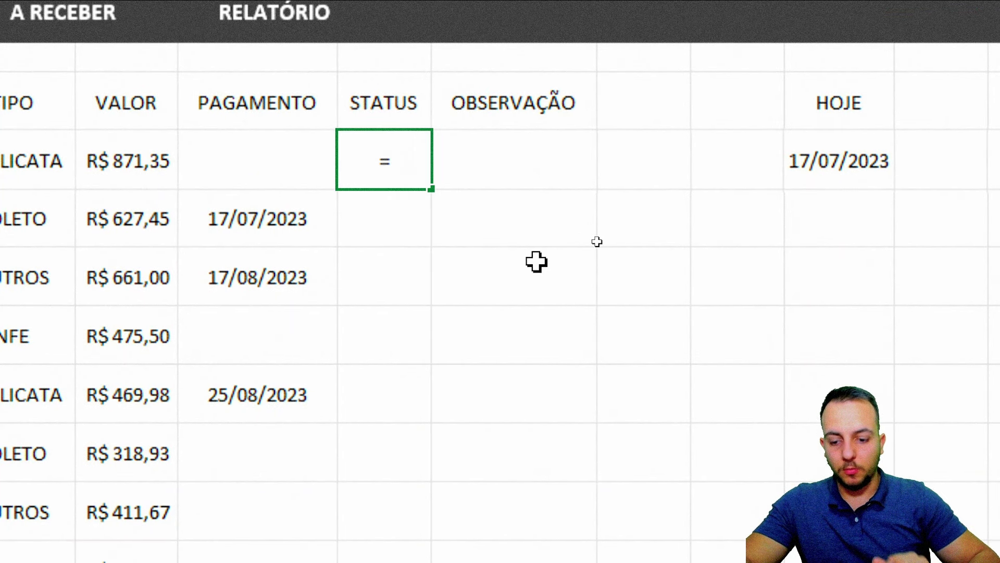
type("SE")
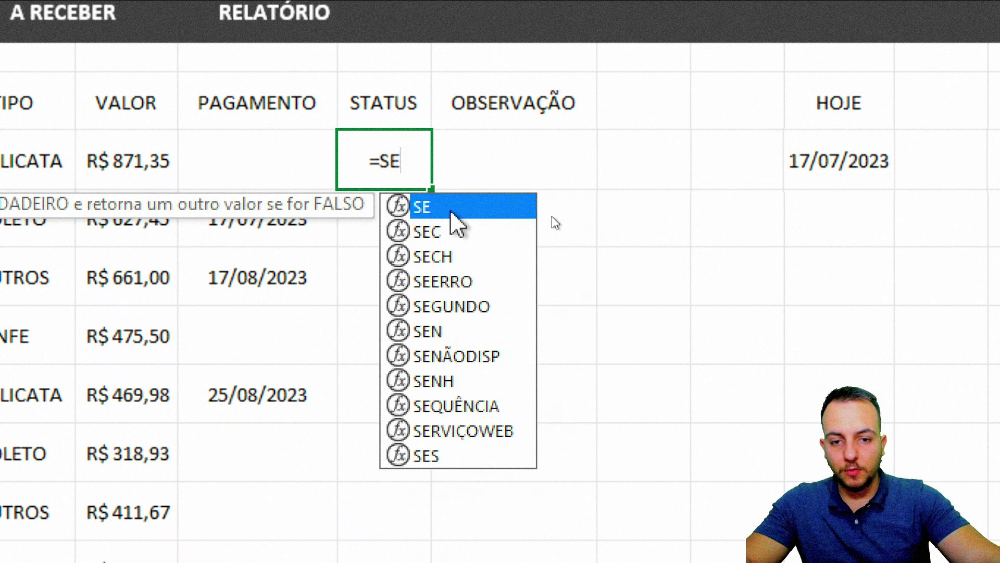
double_click(440, 209)
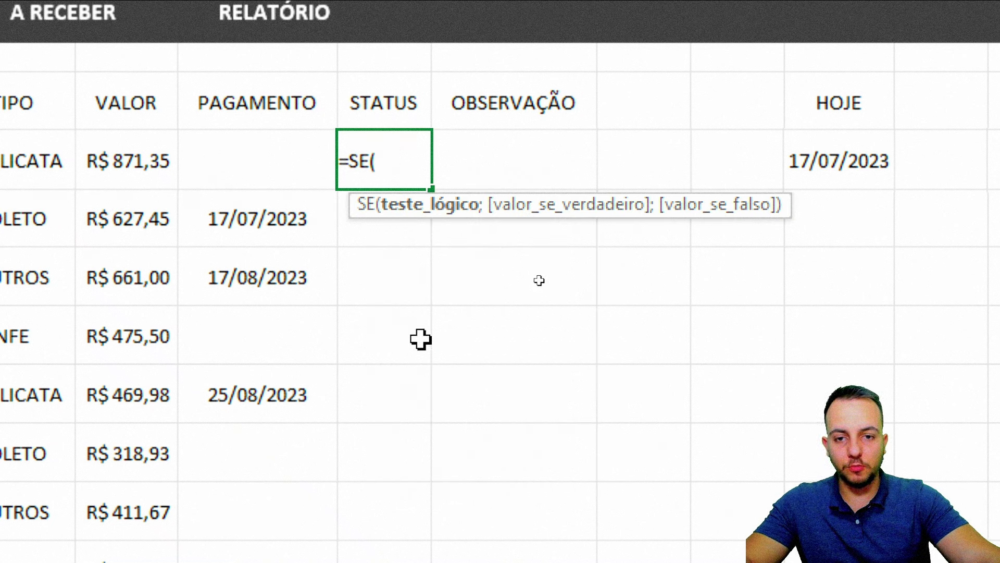
key("Escape")
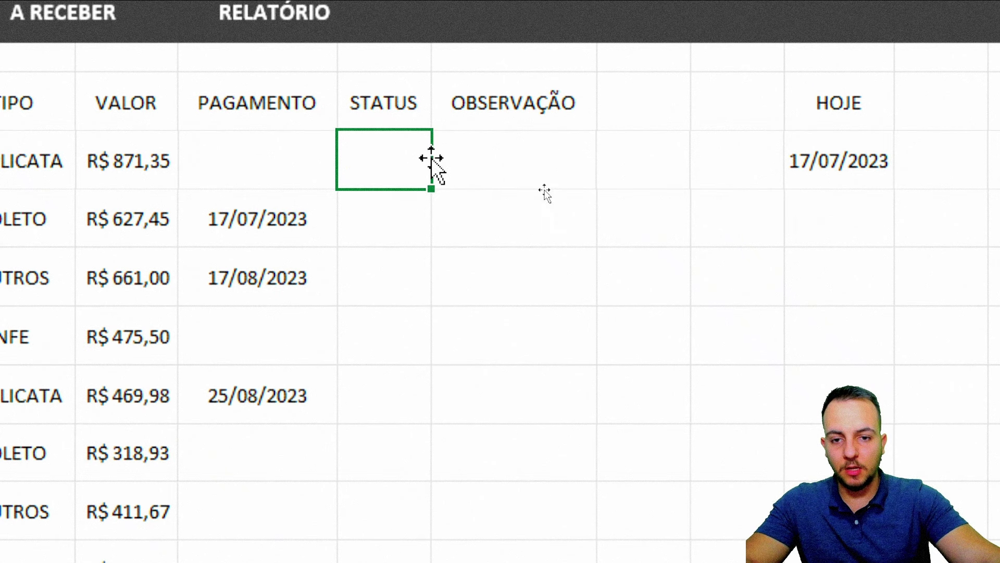
left_click_drag(431, 59, 521, 77)
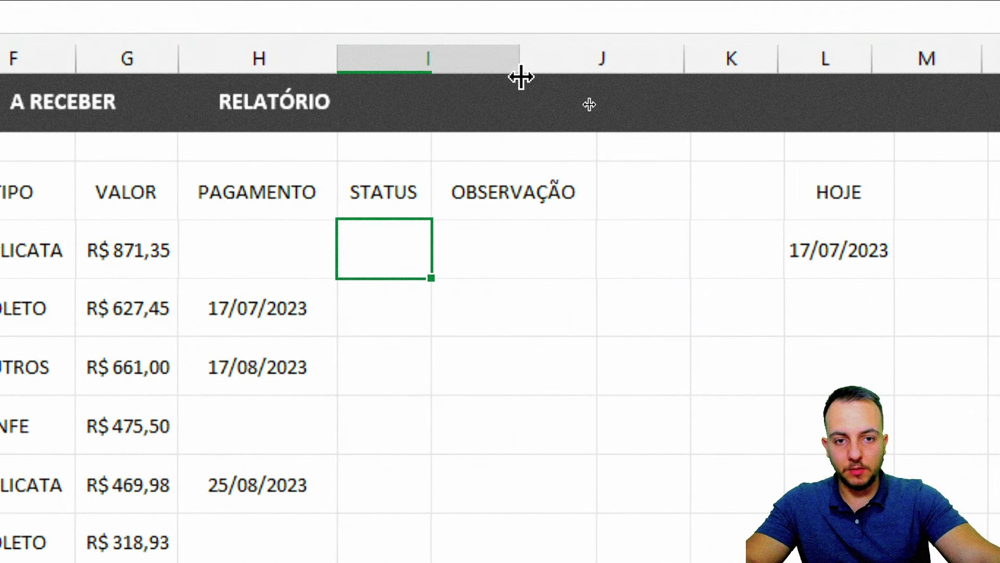
left_click_drag(520, 77, 566, 78)
Begin an SE formula in I4 that references the PAGAMENTO cell H4
type("SE")
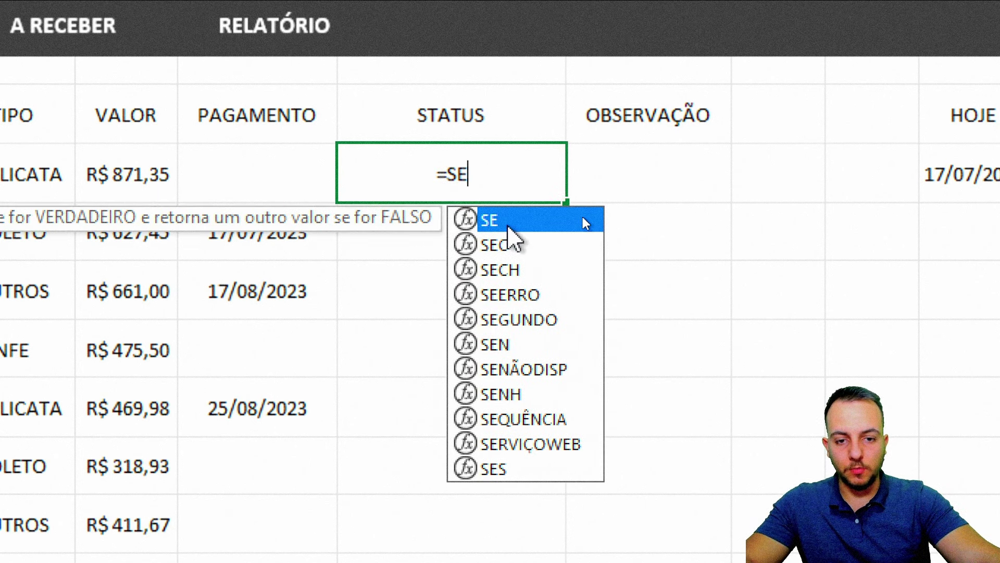
key("Tab")
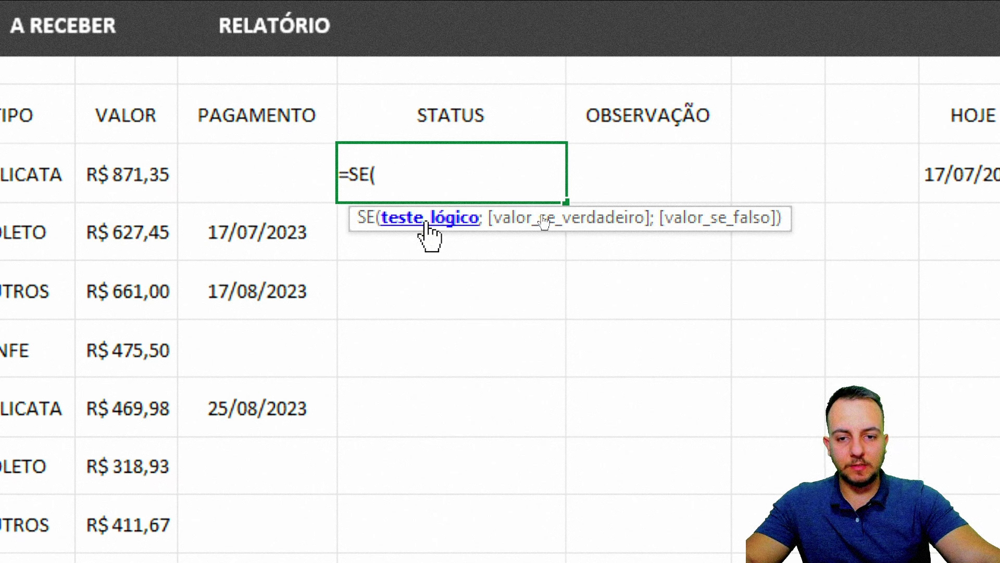
left_click(252, 172)
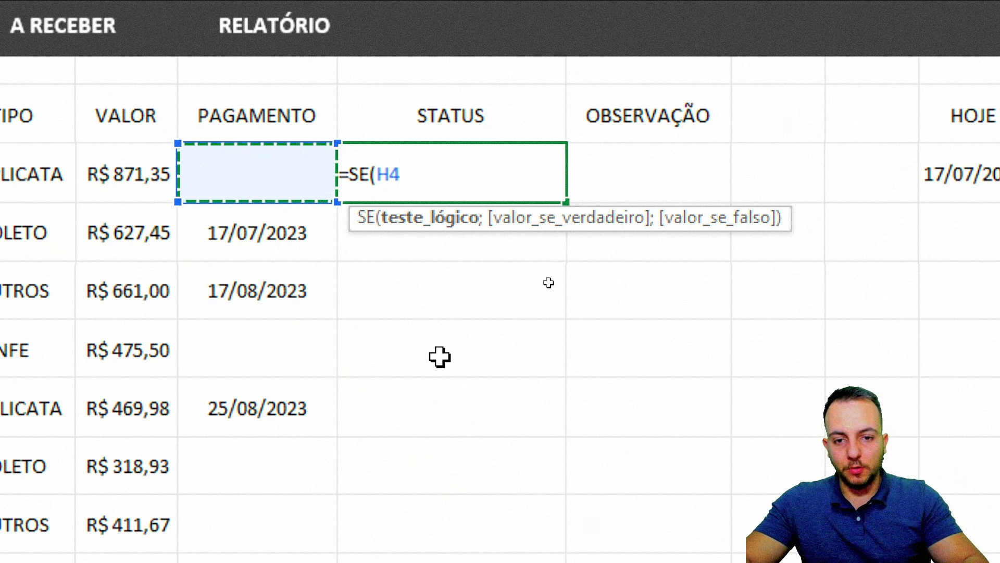
Complete the first STATUS formula as =SE(H4<>"";"PAGO";), which displays 0
type("<>")
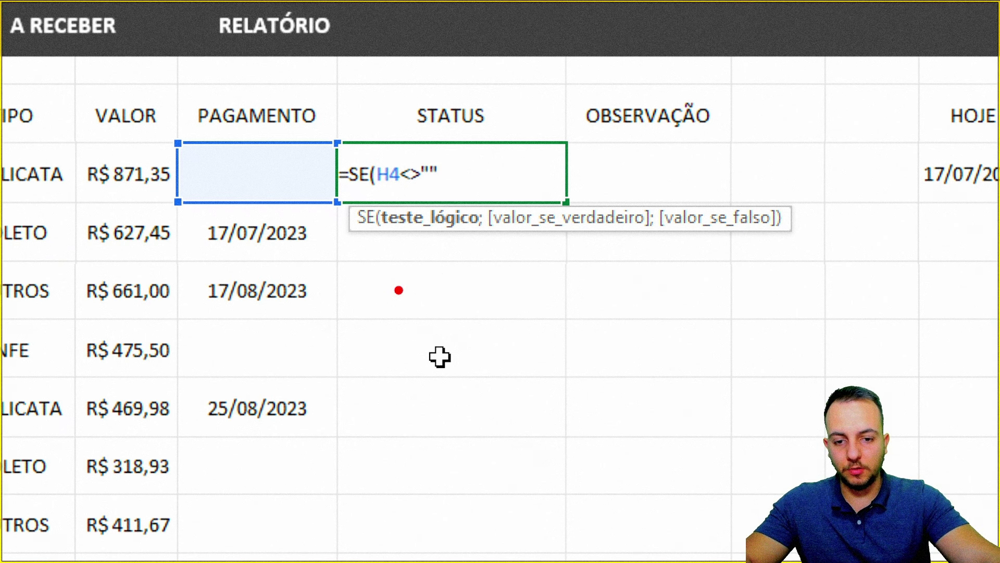
left_click_drag(399, 290, 440, 388)
left_click_drag(380, 371, 336, 341)
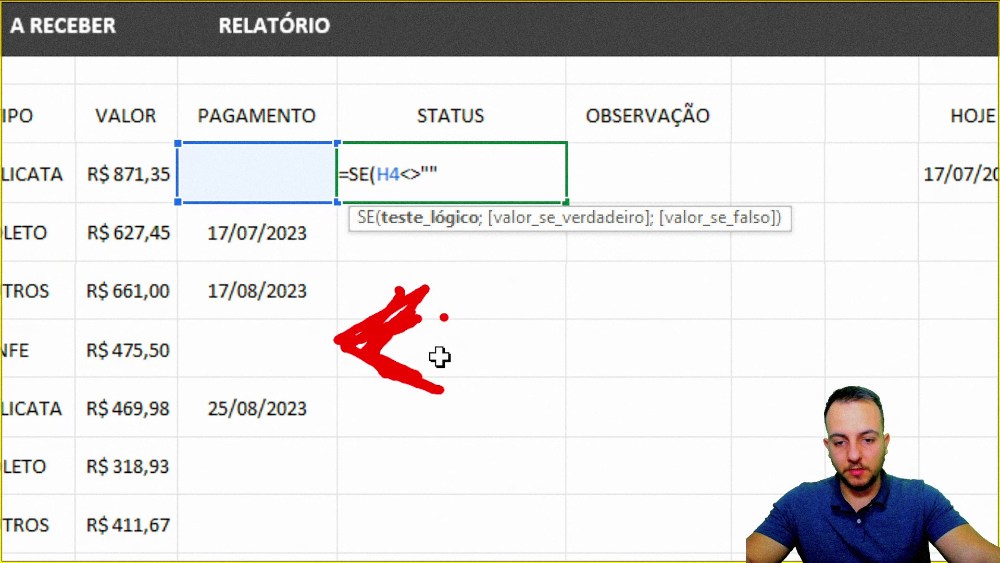
mouse_move(478, 292)
left_mouse_down()
mouse_move(531, 328)
mouse_move(472, 391)
left_mouse_up()
left_click_drag(495, 359, 475, 289)
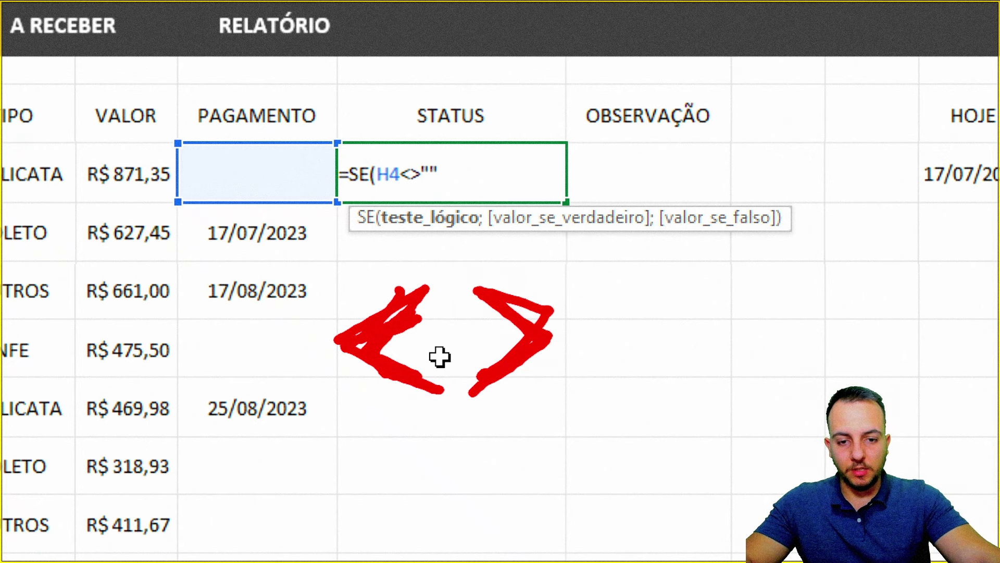
left_click_drag(415, 155, 394, 159)
key("Escape")
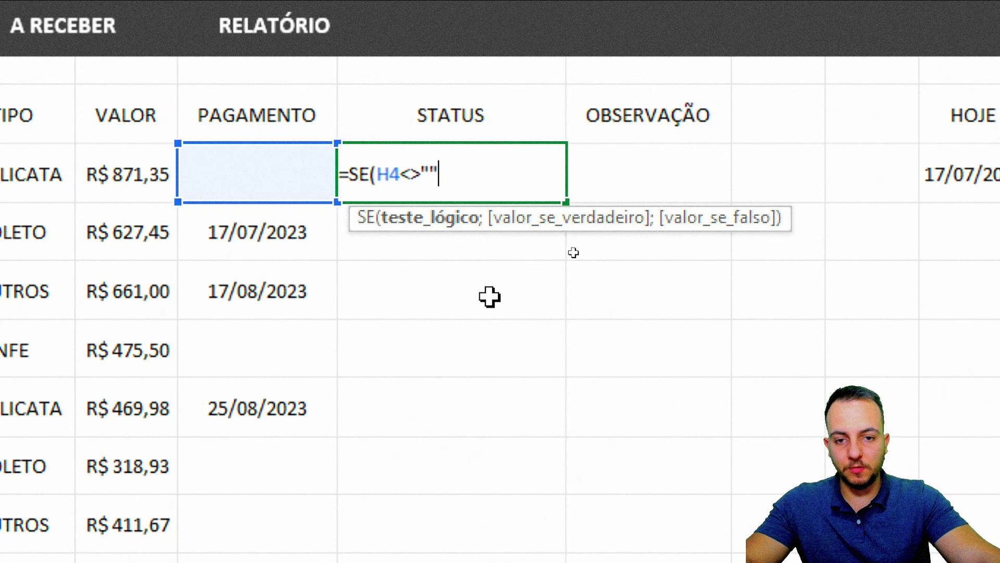
key("BackSpace")
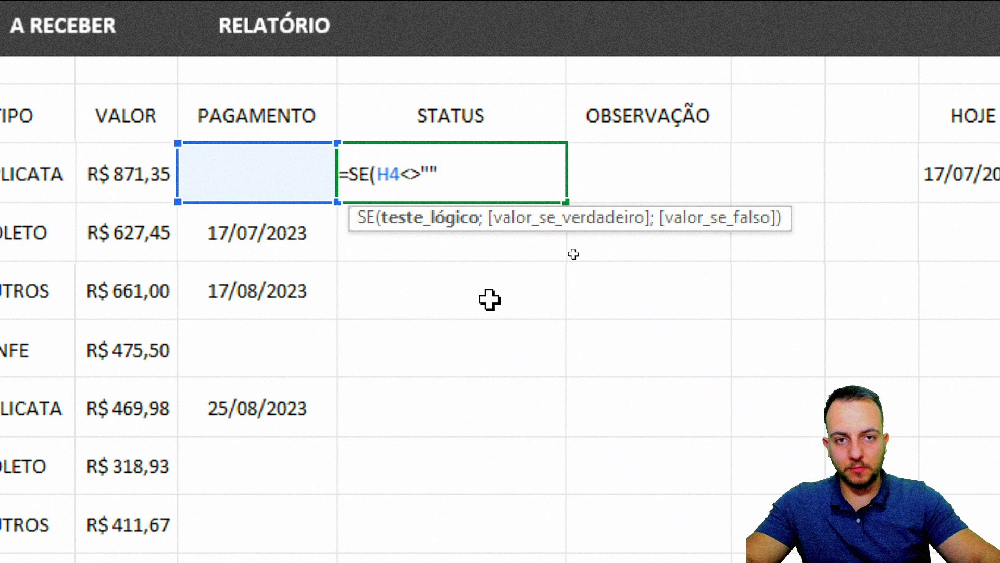
type(";")
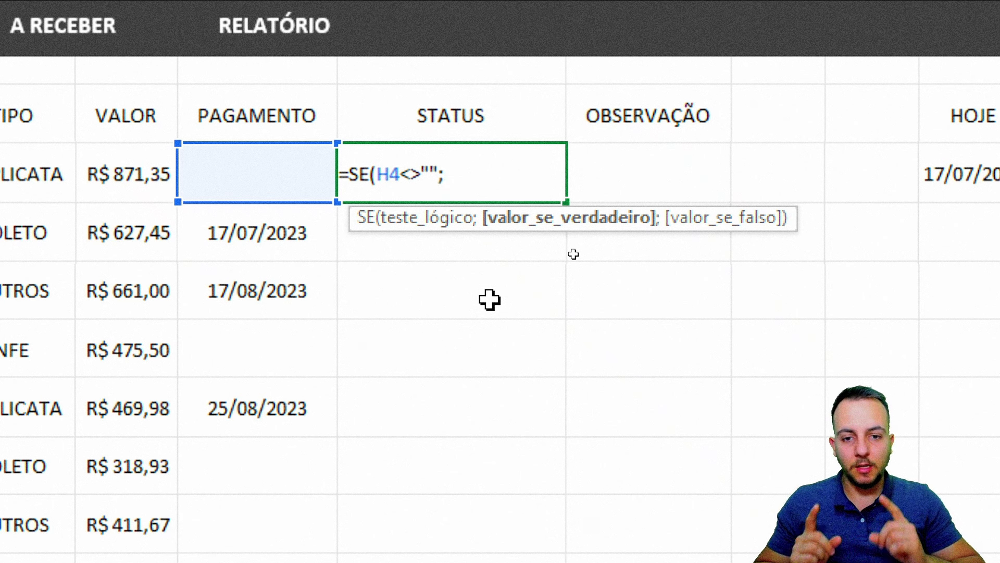
type("\"")
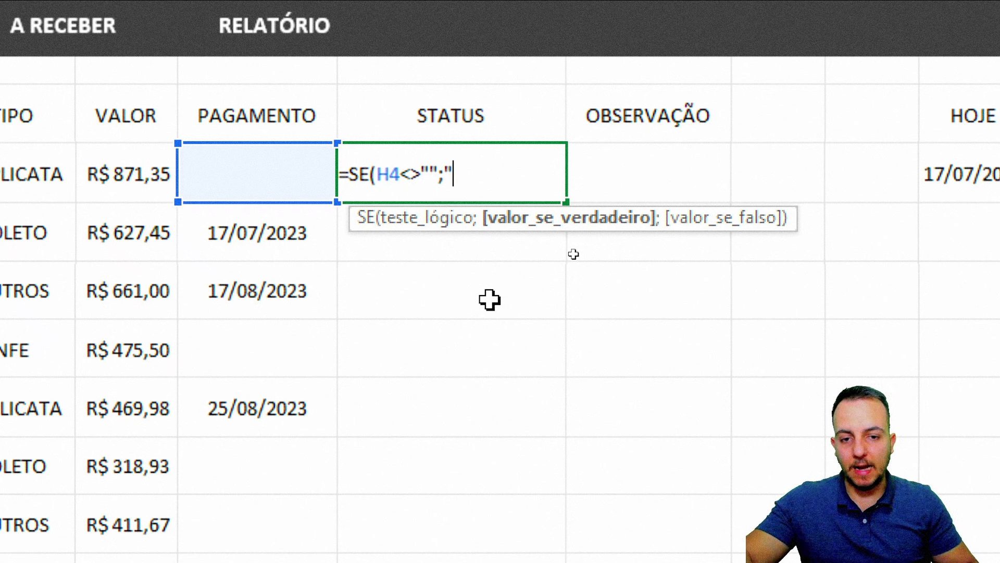
type("PAGO\"")
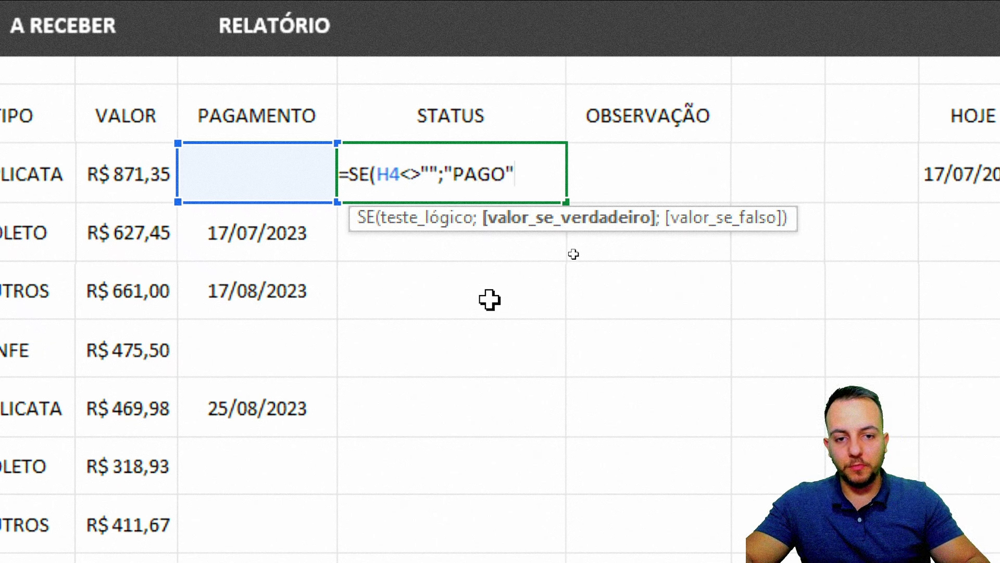
type(";")
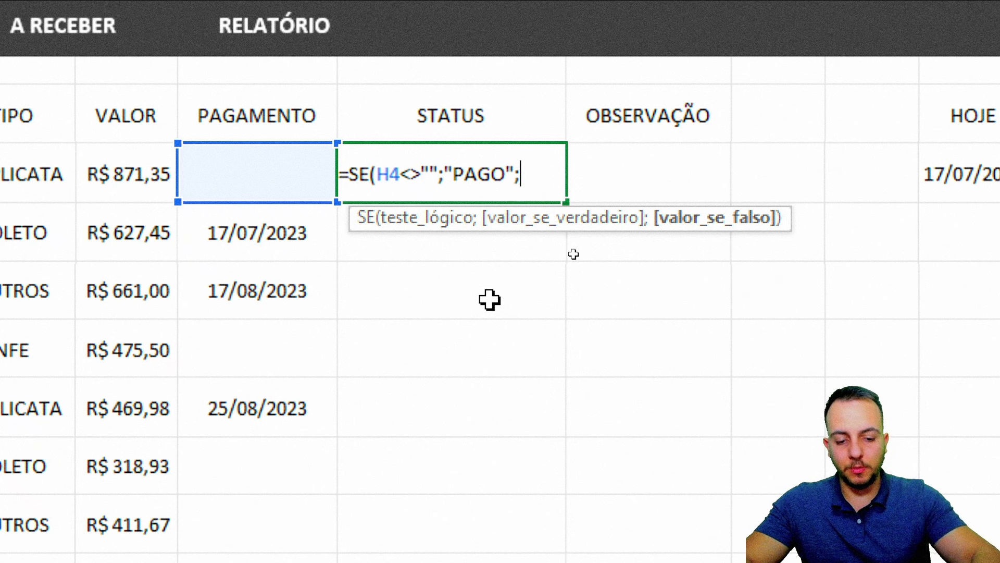
type(")")
key("Return")
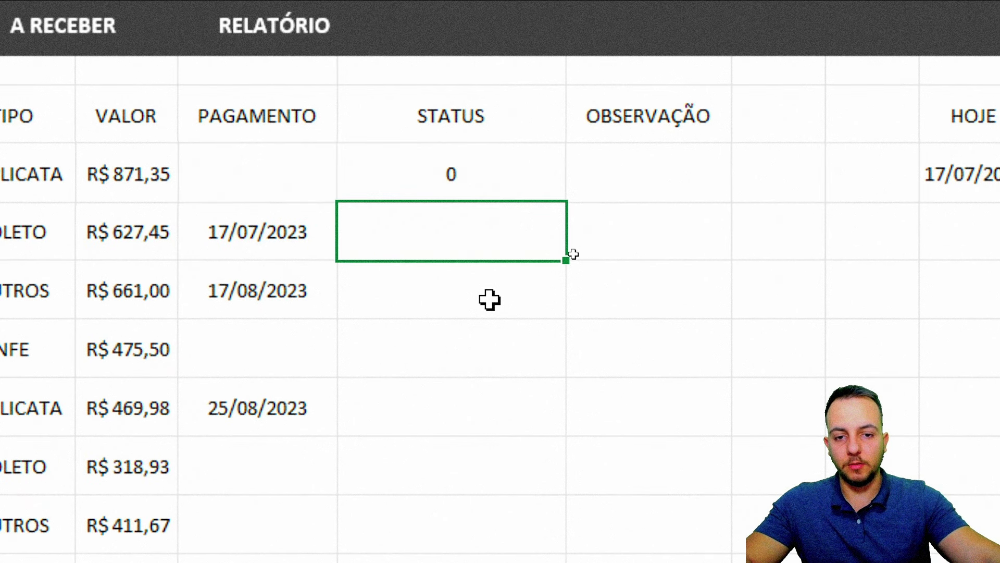
Fill the STATUS formula down five rows, showing PAGO or 0
left_click(536, 154)
left_click_drag(566, 202, 536, 406)
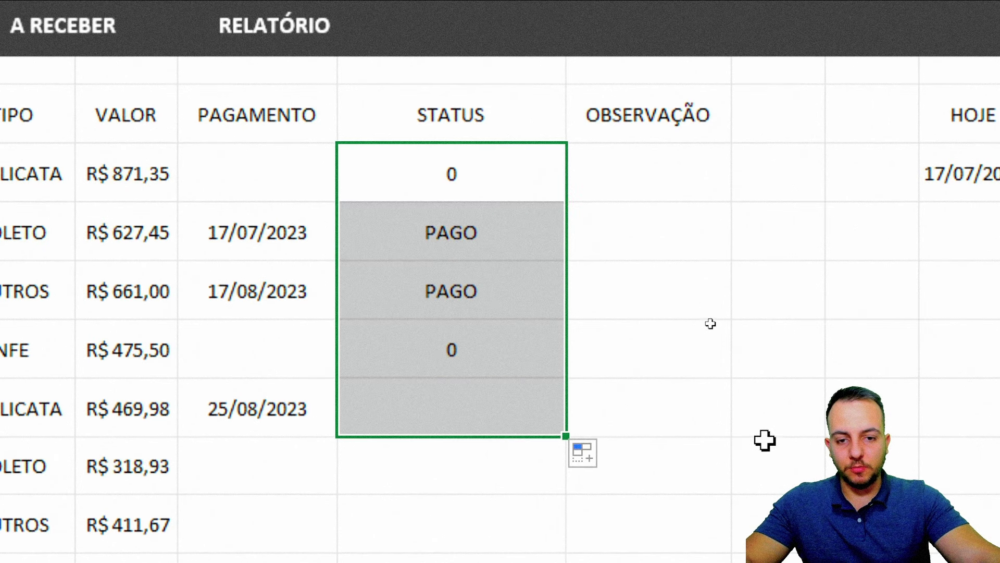
left_click(697, 359)
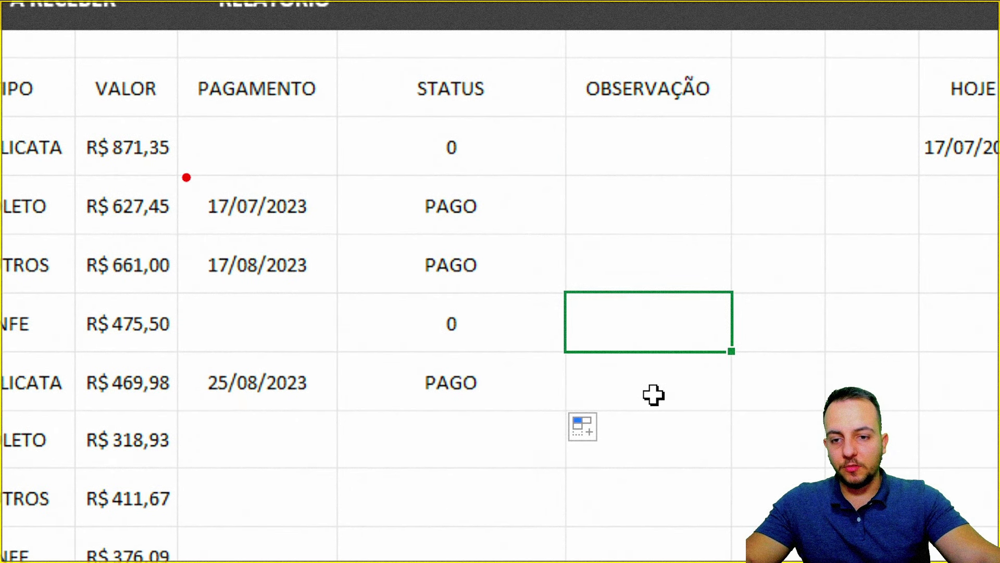
left_click_drag(186, 177, 325, 293)
left_click_drag(408, 169, 507, 297)
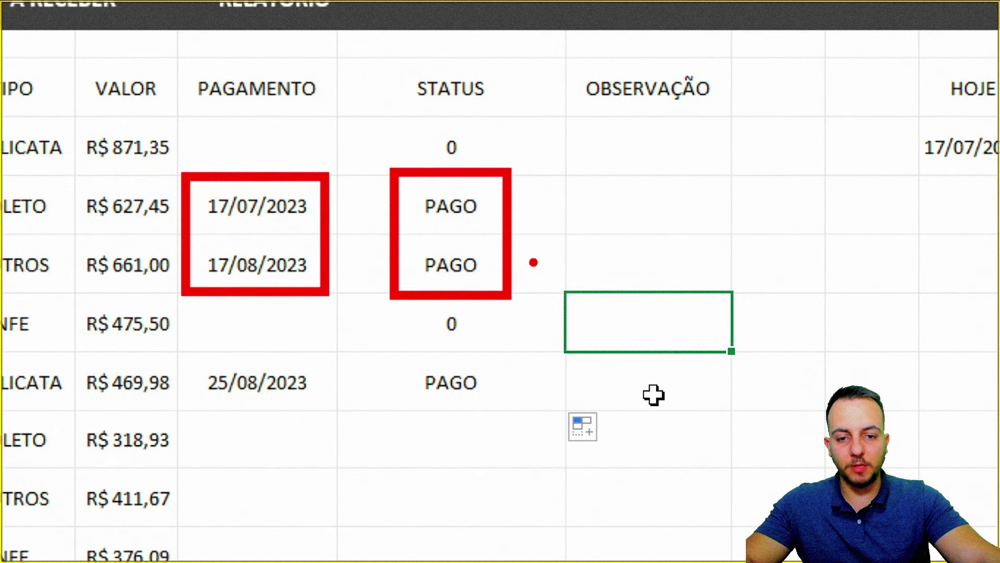
left_click_drag(674, 254, 526, 255)
left_click_drag(192, 346, 534, 414)
left_click_drag(631, 386, 550, 386)
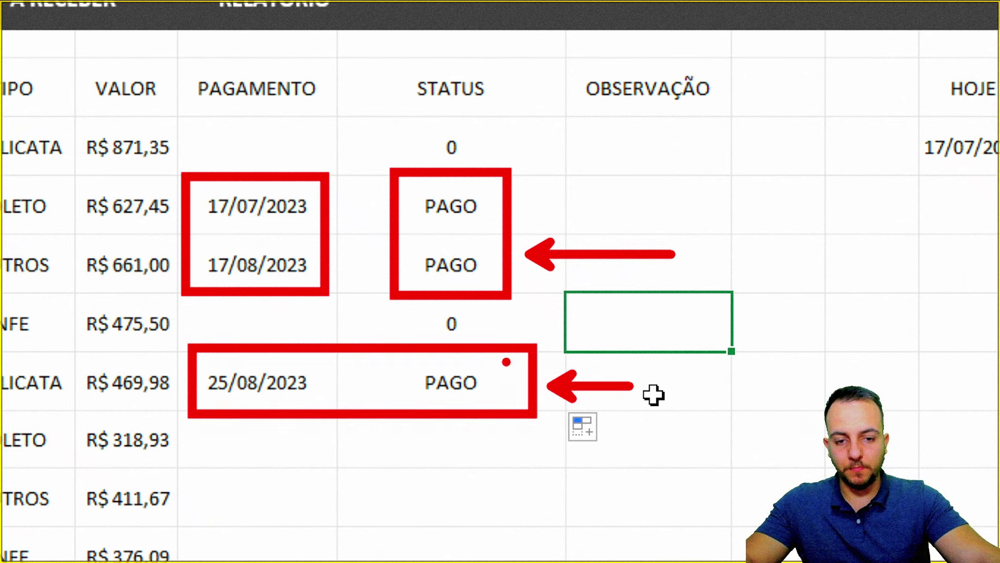
scroll(276, 391, "down", 1)
mouse_move(258, 244)
left_mouse_down()
mouse_move(580, 224)
mouse_move(238, 231)
left_mouse_up()
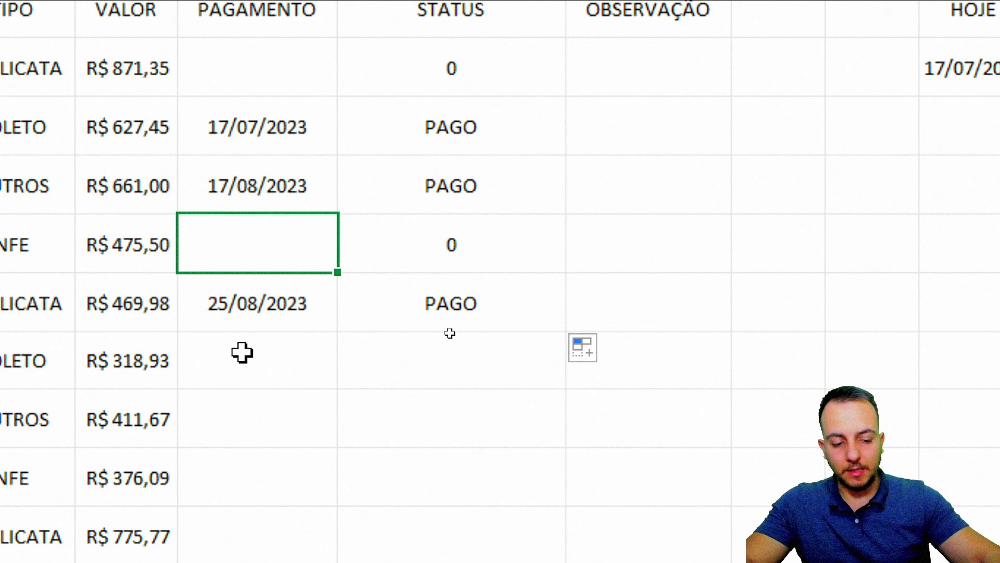
Test the formula with payment date 01/01/2024, then delete the test date
type("01/01/")
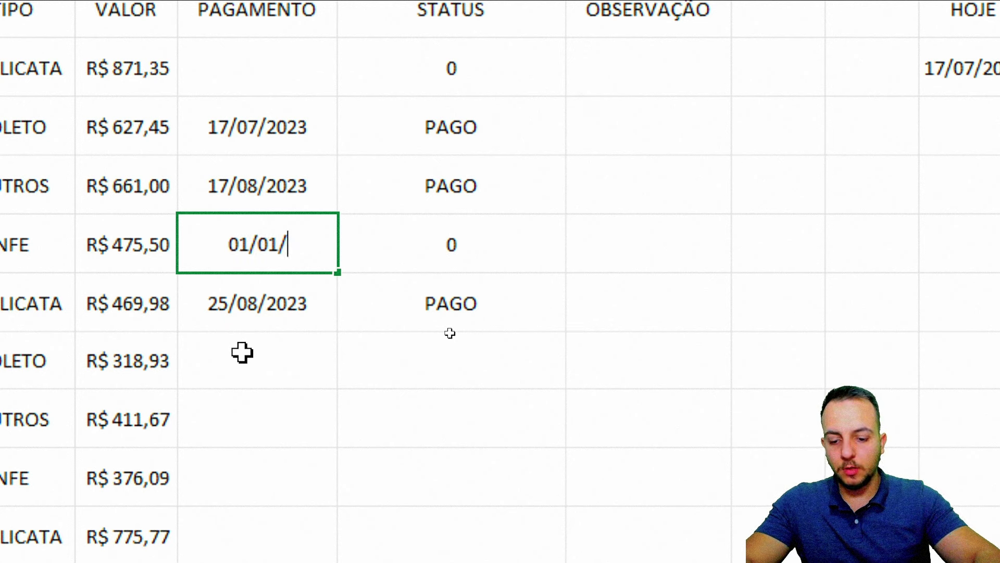
type("2024")
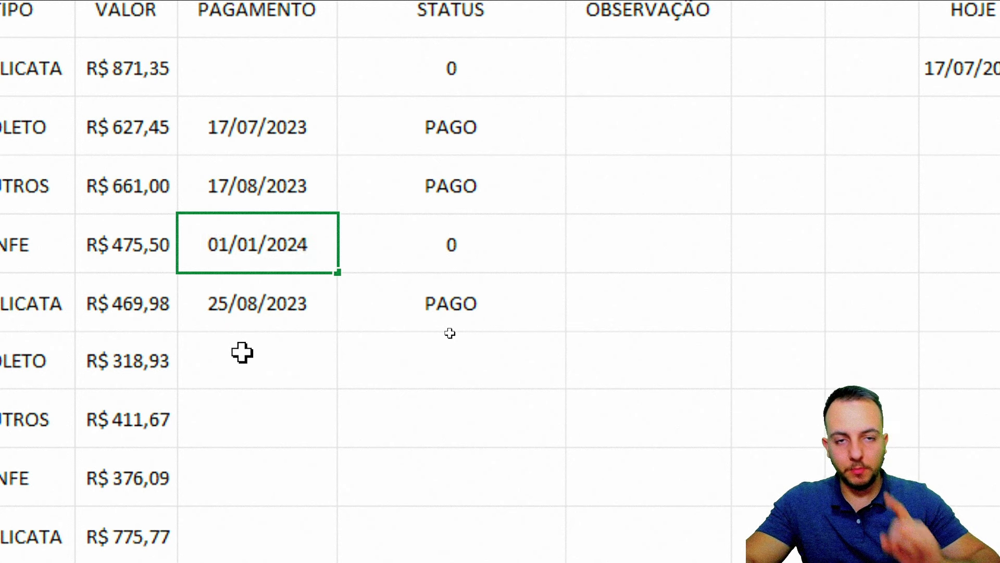
key("ctrl+Return")
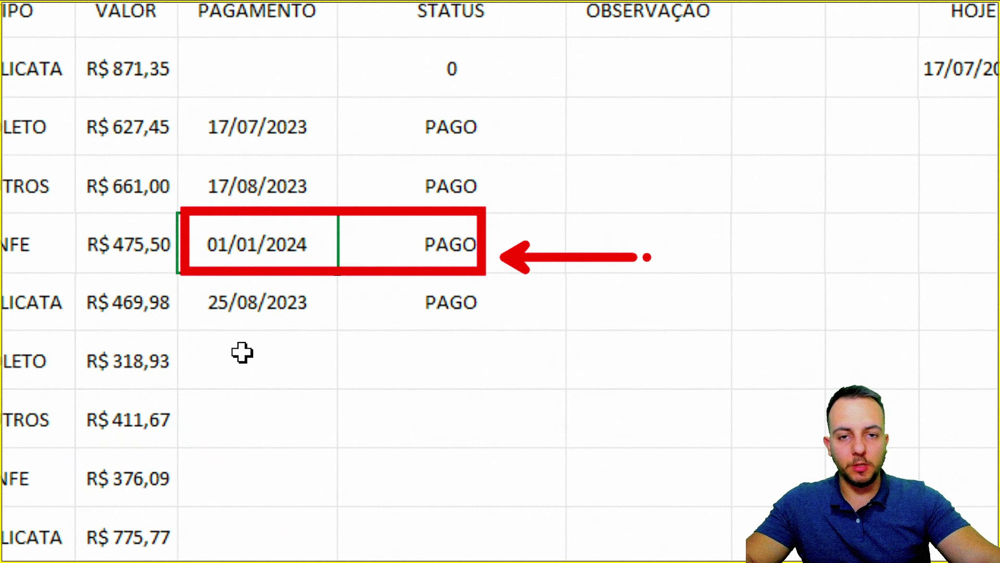
key("Delete")
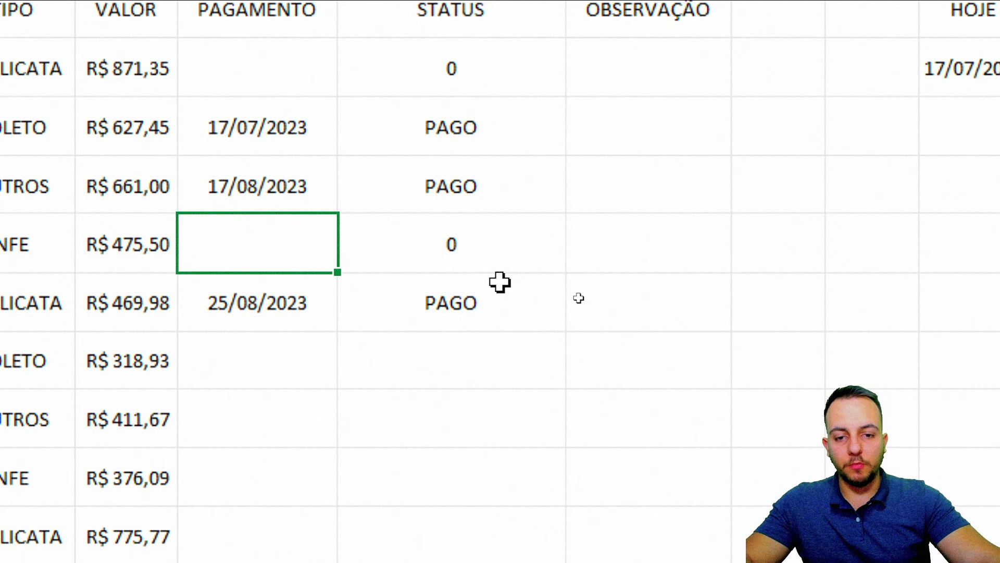
double_click(488, 49)
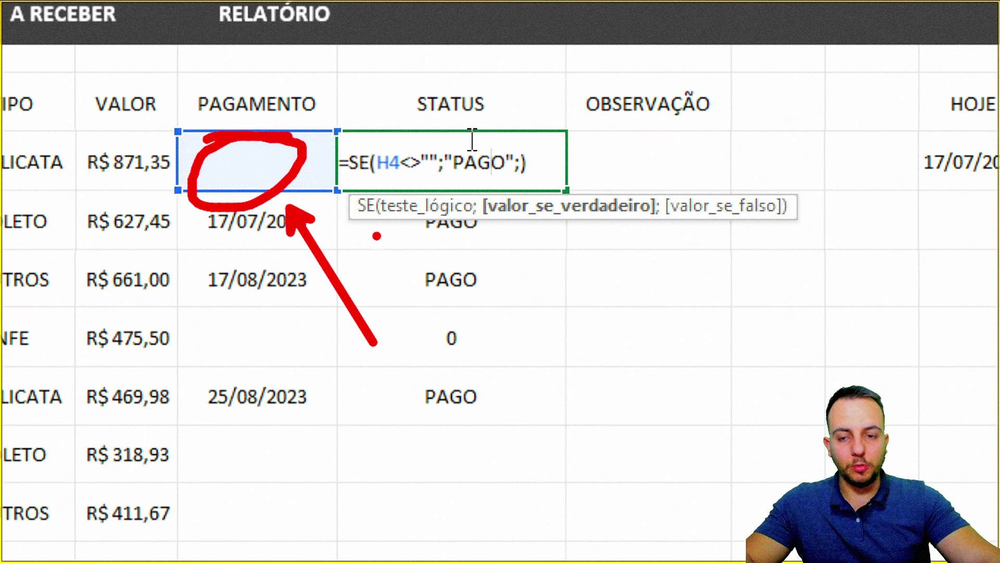
Clear the copied STATUS formulas from rows 2 to 5
key("Return")
key("shift+Down")
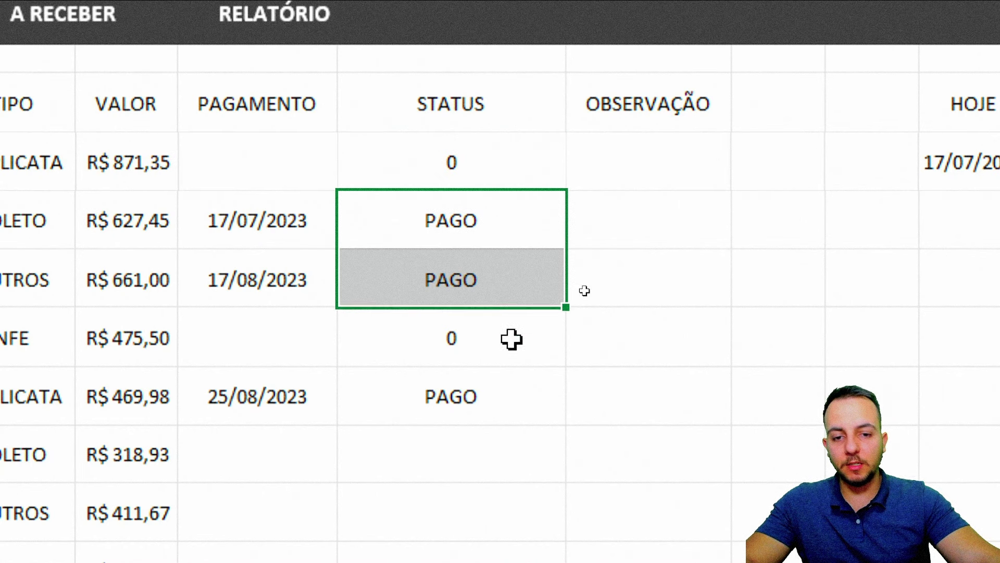
key("shift+Down")
key("shift+Down")
key("Delete")
key("Up")
Change I4 to =SE(H4<>"";"PAGO";SE(B4<$M$4;"EM ATRASO";"NO PRAZO")), displaying NO PRAZO
key("F2")
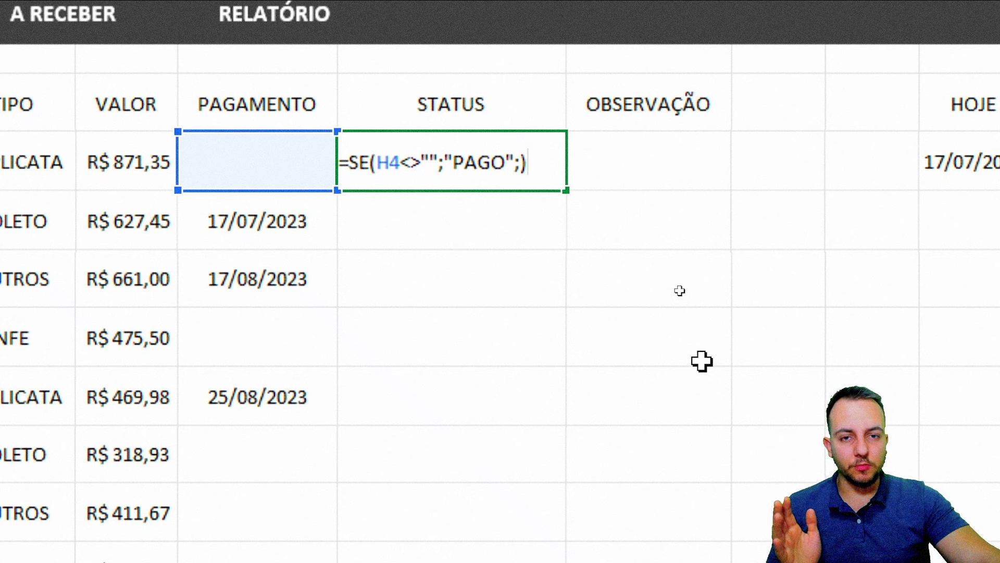
key("BackSpace")
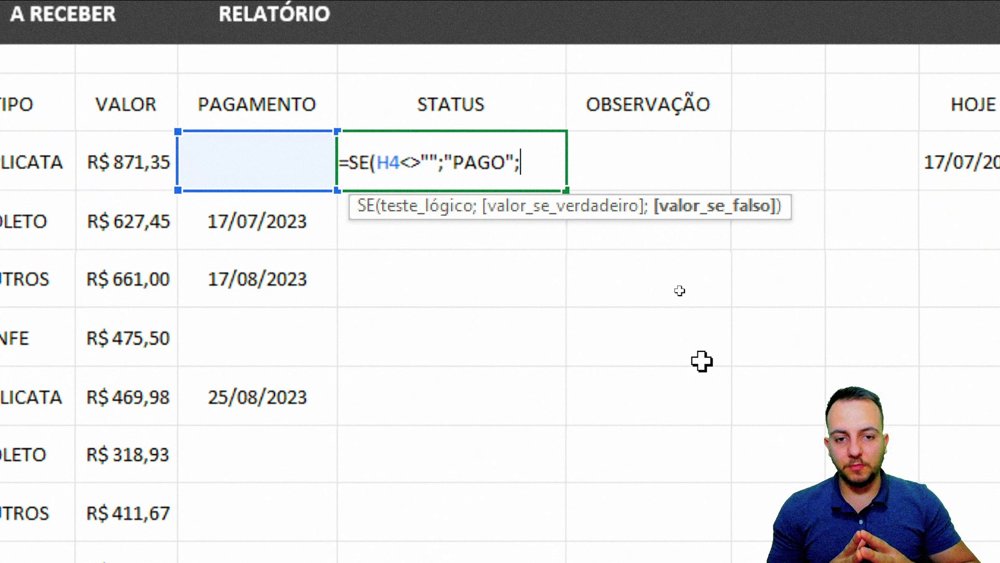
type("SE")
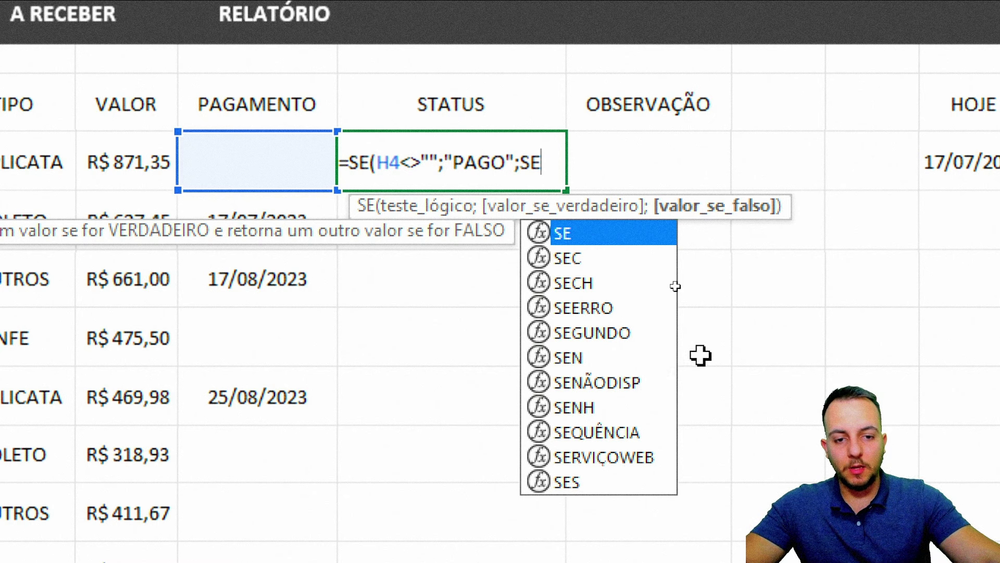
double_click(625, 233)
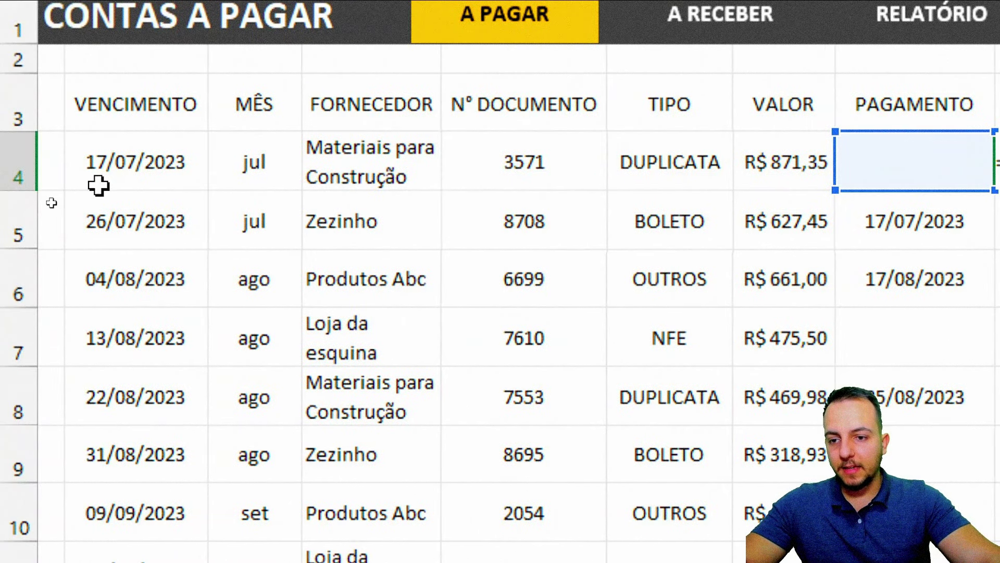
left_click(98, 185)
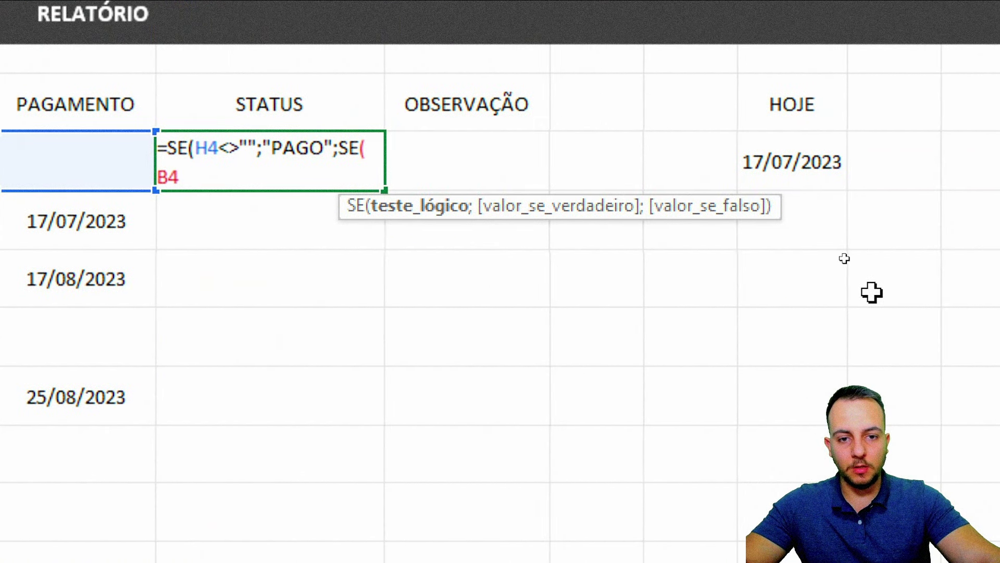
type("<")
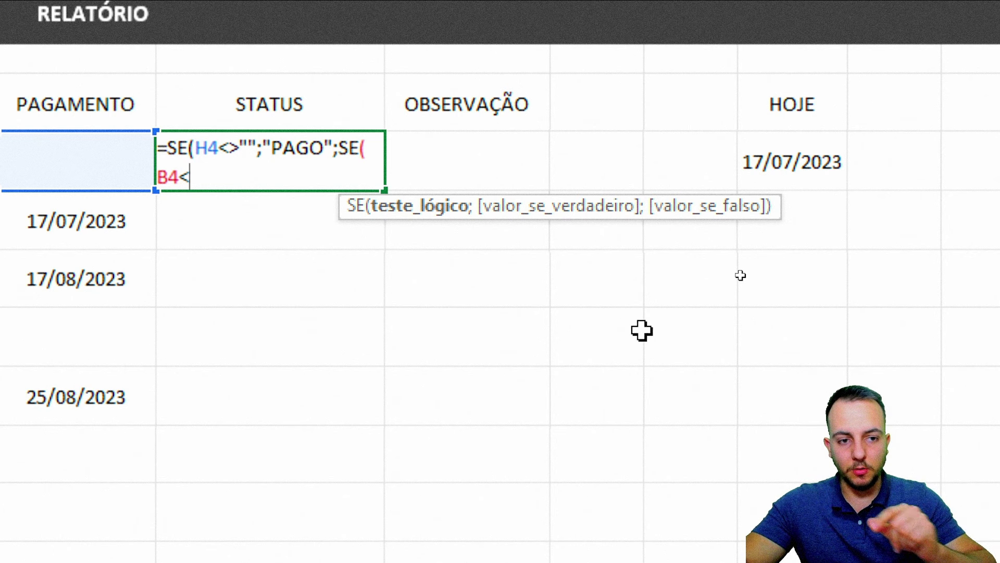
left_click(775, 146)
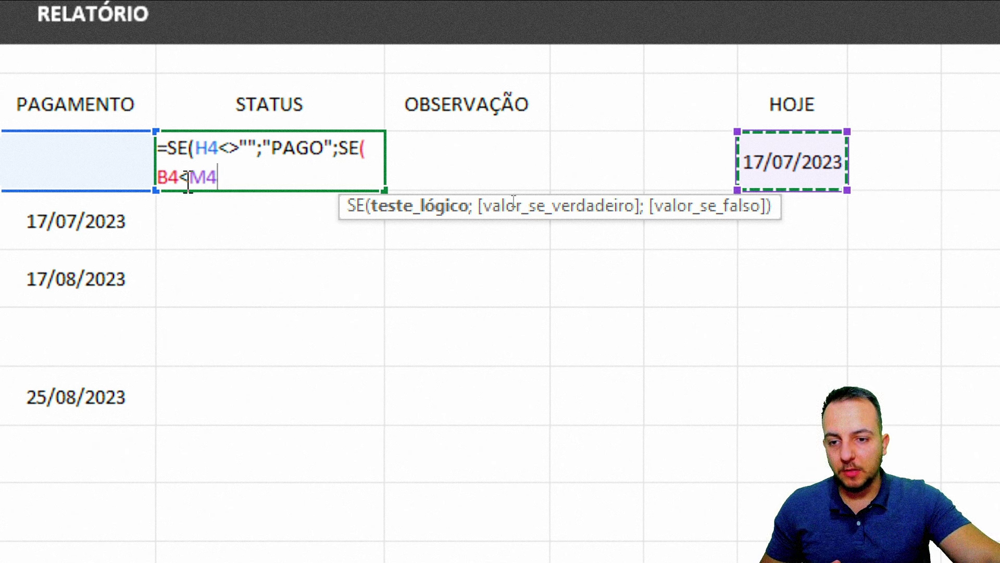
left_click_drag(188, 177, 218, 177)
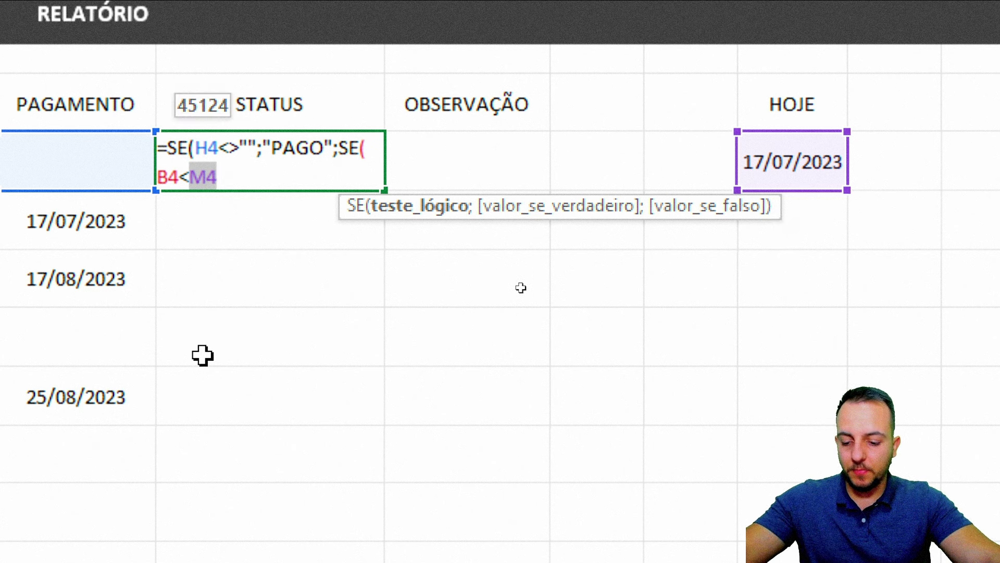
key("F4")
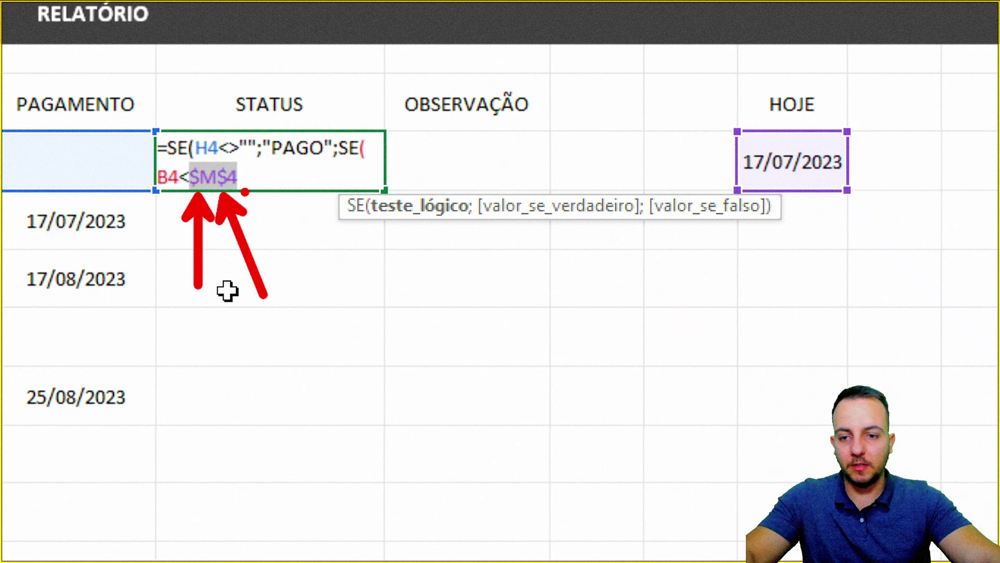
type(";")
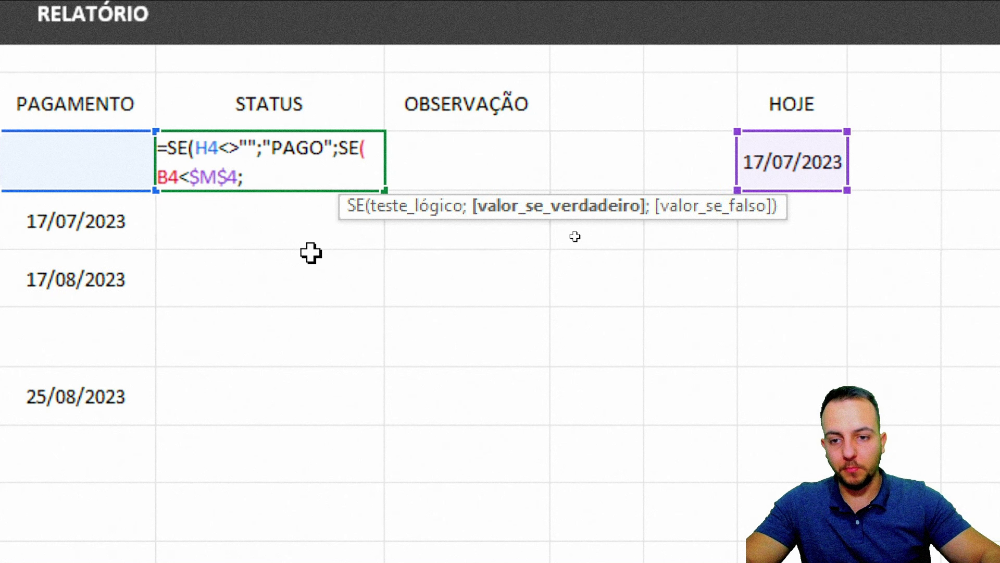
type("\"")
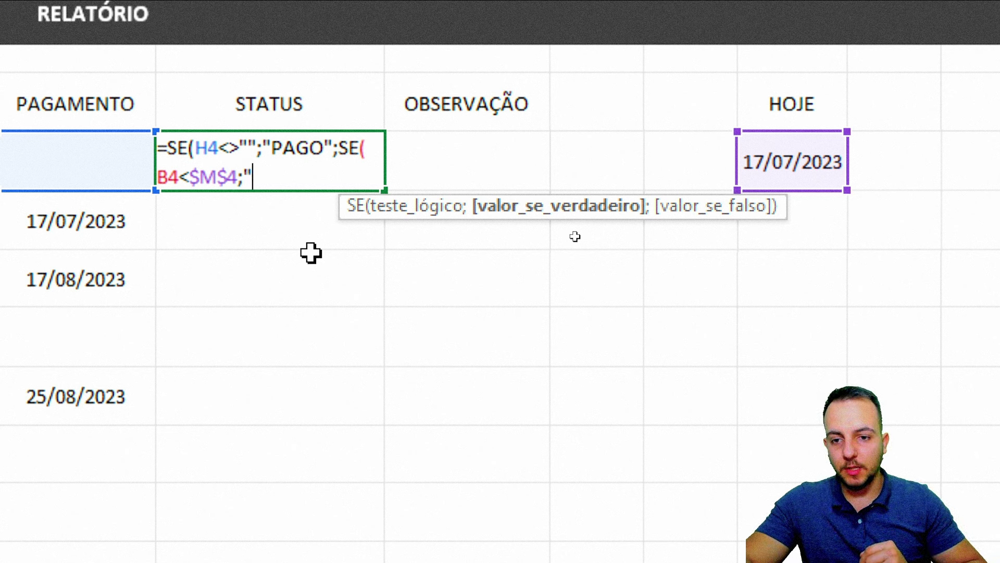
type("EM ATRASO")
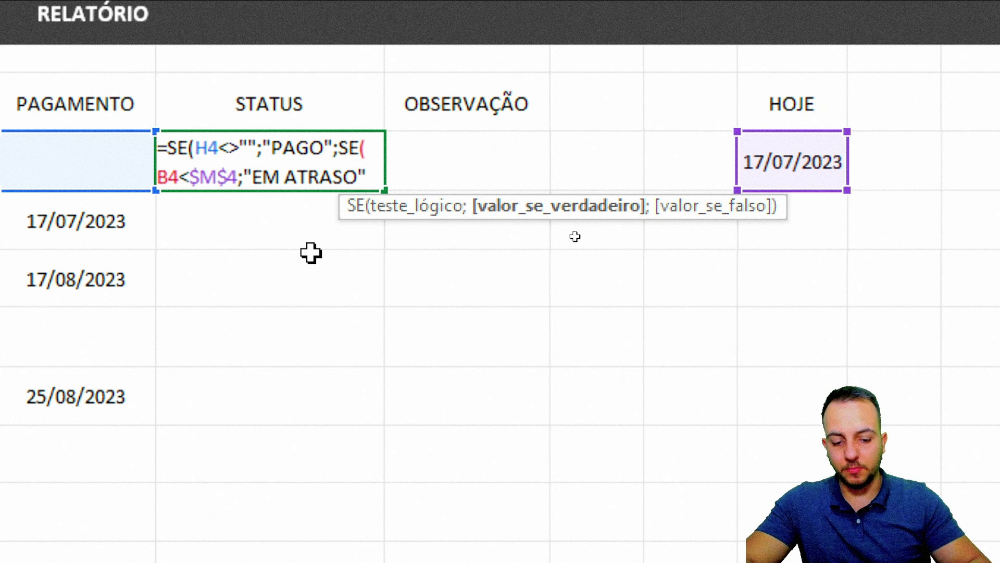
type(";")
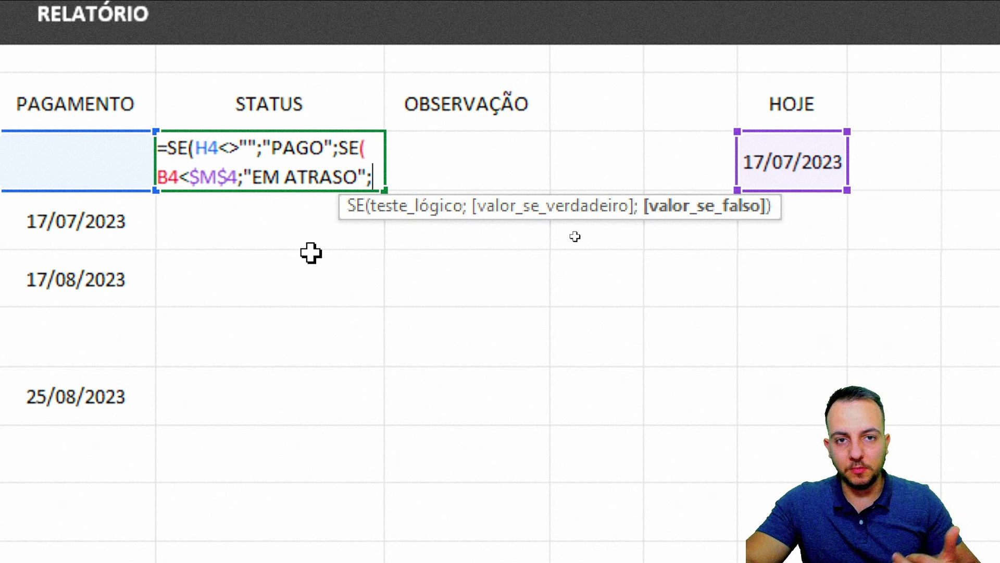
type("\"NO PRAZO")
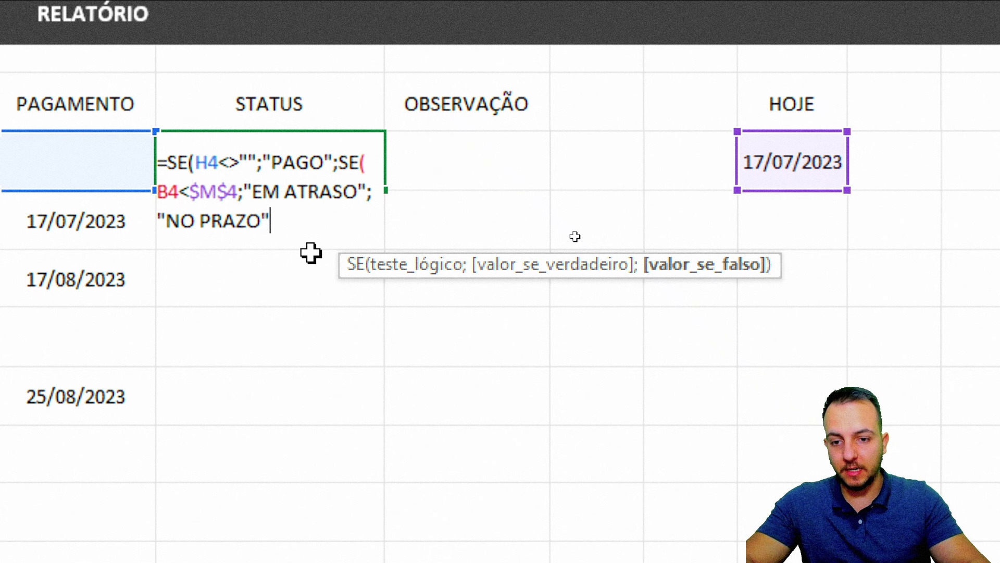
type("))")
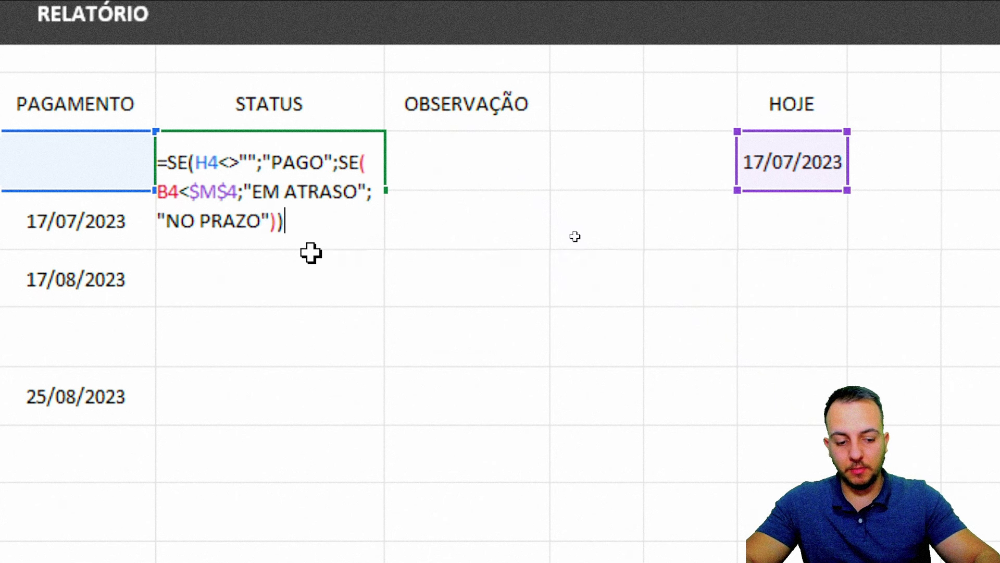
key("Return")
Fill the nested STATUS formula from I4 down to I8
left_click(508, 175)
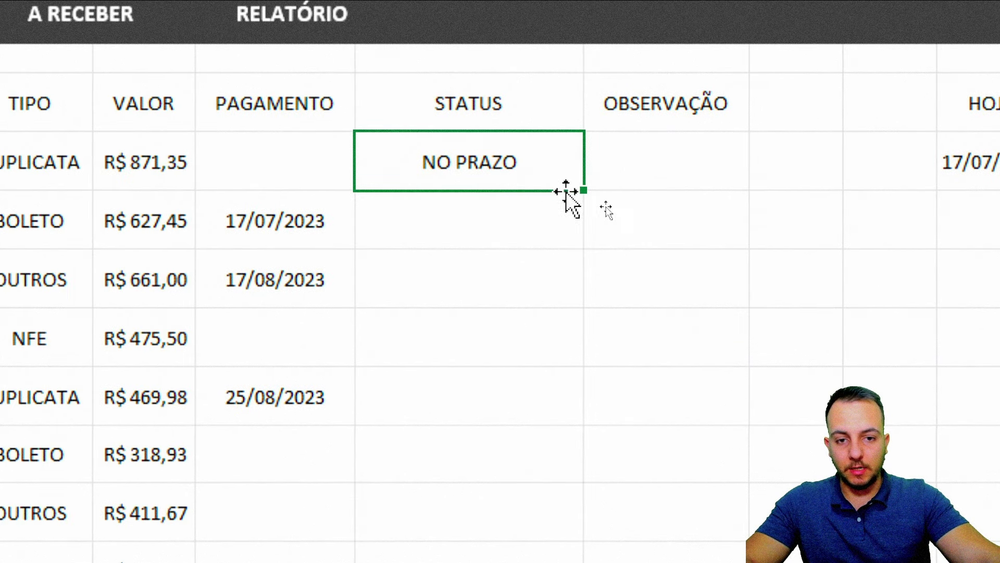
left_click_drag(591, 193, 547, 440)
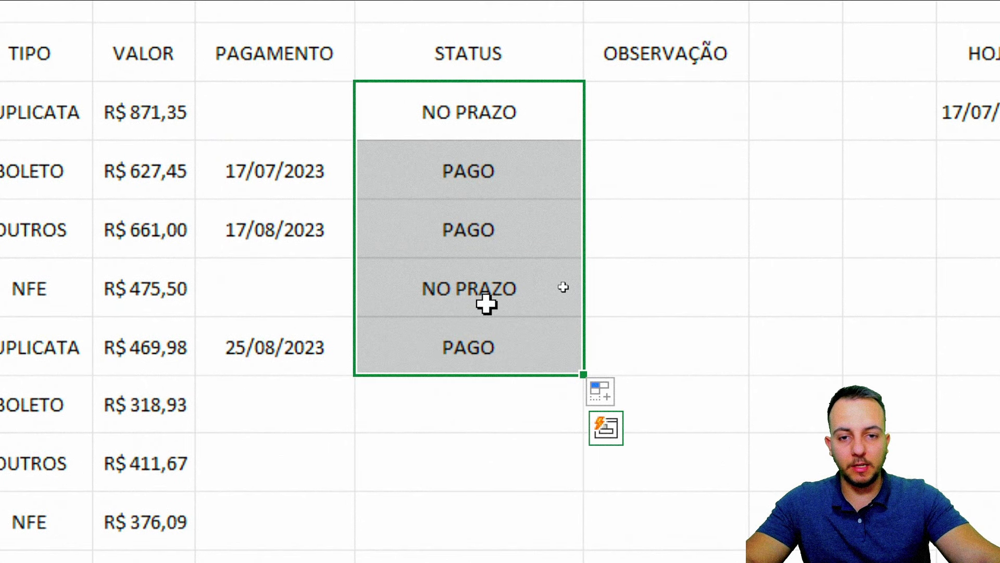
left_click(540, 106)
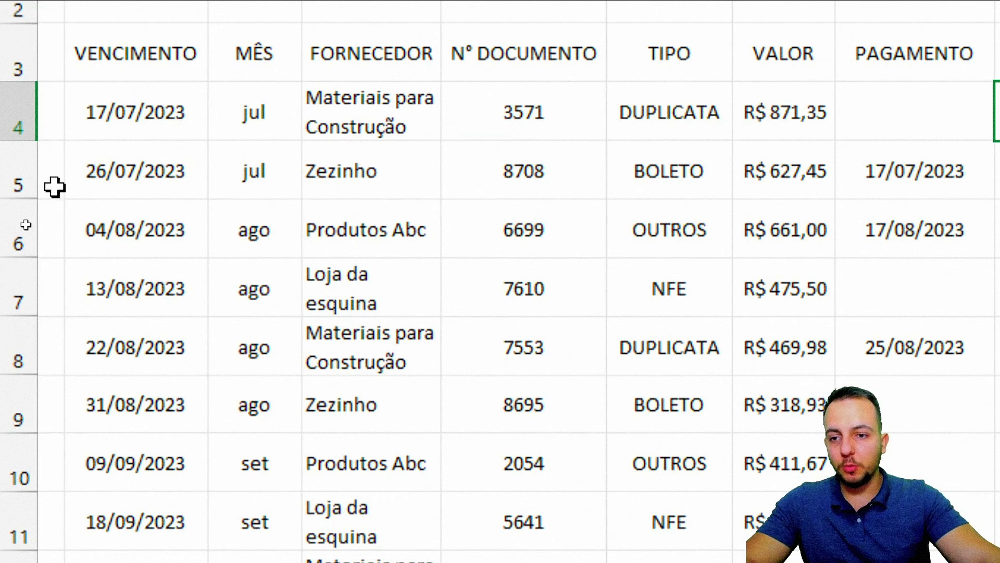
Test the formula by changing the first due date to 10/07/2023, then review the five results
left_click(136, 109)
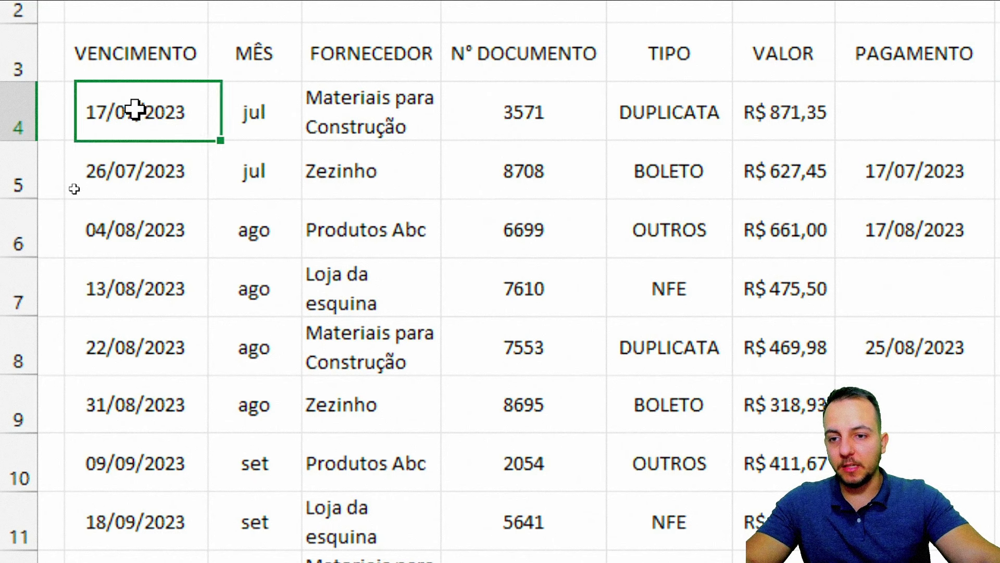
double_click(174, 151)
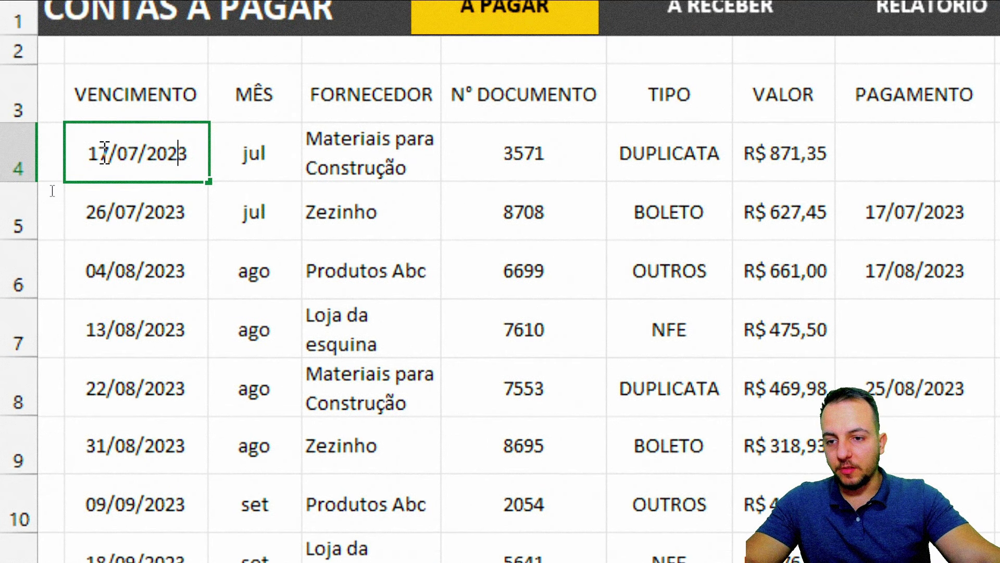
key("Escape")
type("10/")
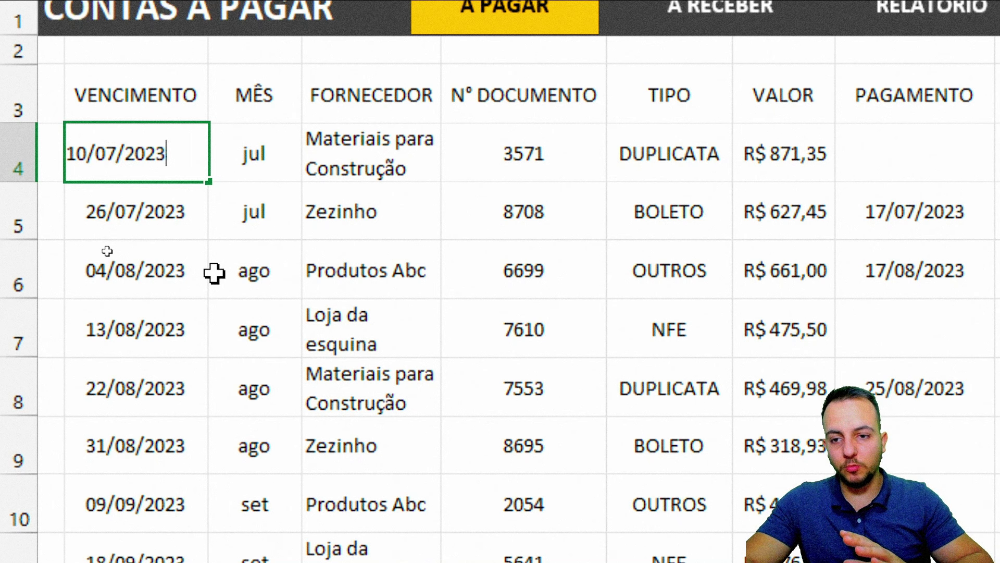
key("Return")
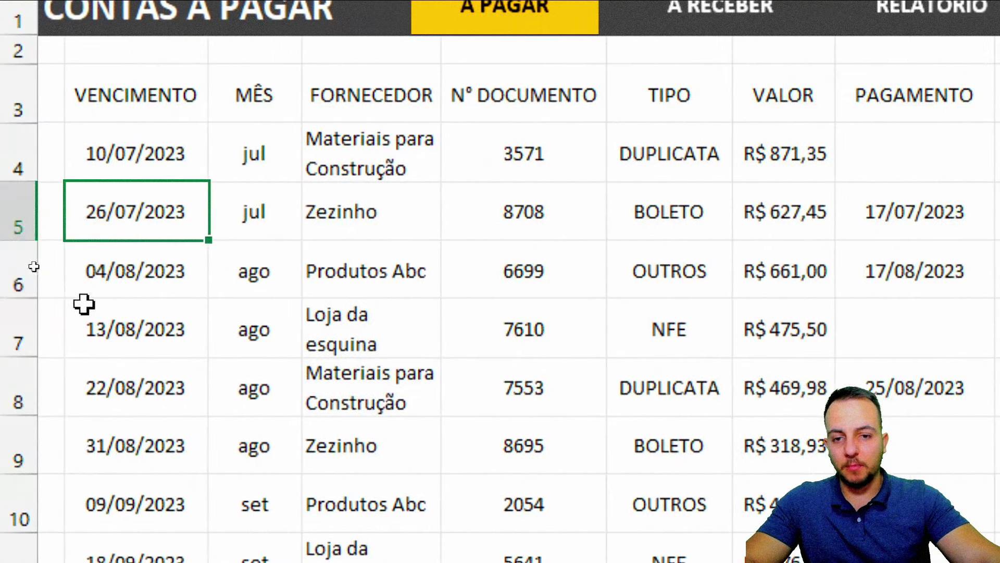
left_click(181, 175)
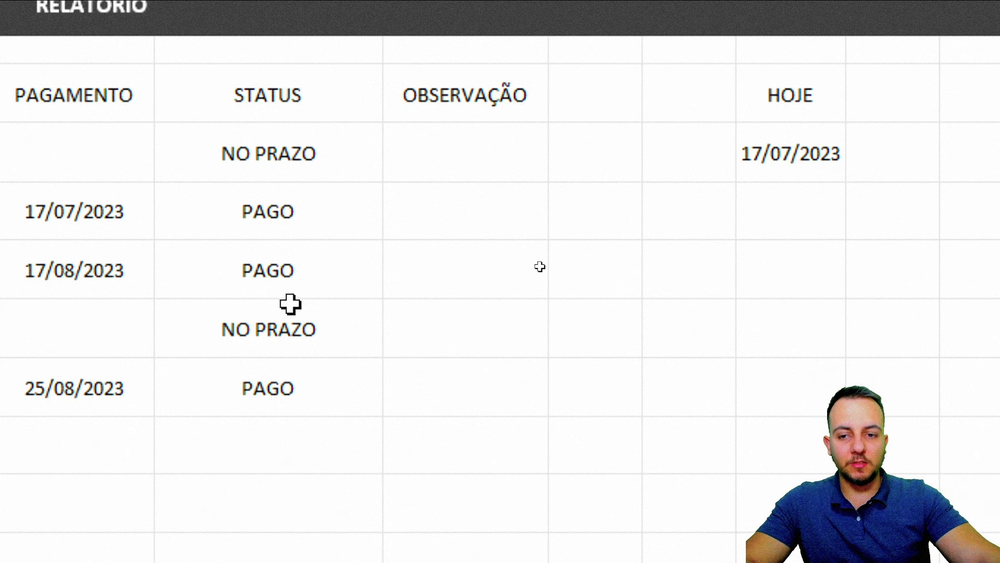
left_click_drag(386, 154, 423, 386)
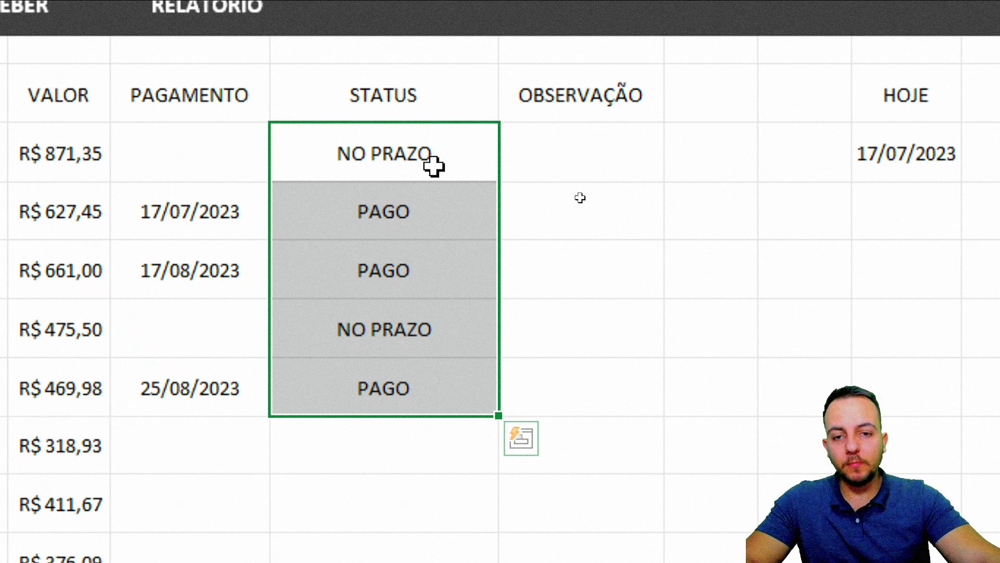
Wrap the first STATUS formula in SE(B4=$M$4;"VENCE HOJE";…) so the row shows VENCE HOJE
left_click(409, 158)
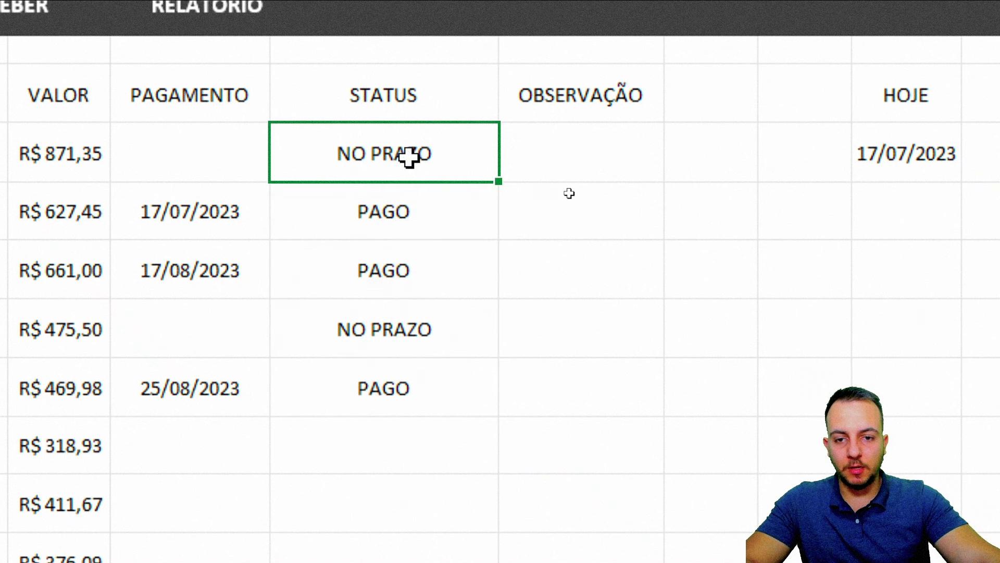
double_click(413, 158)
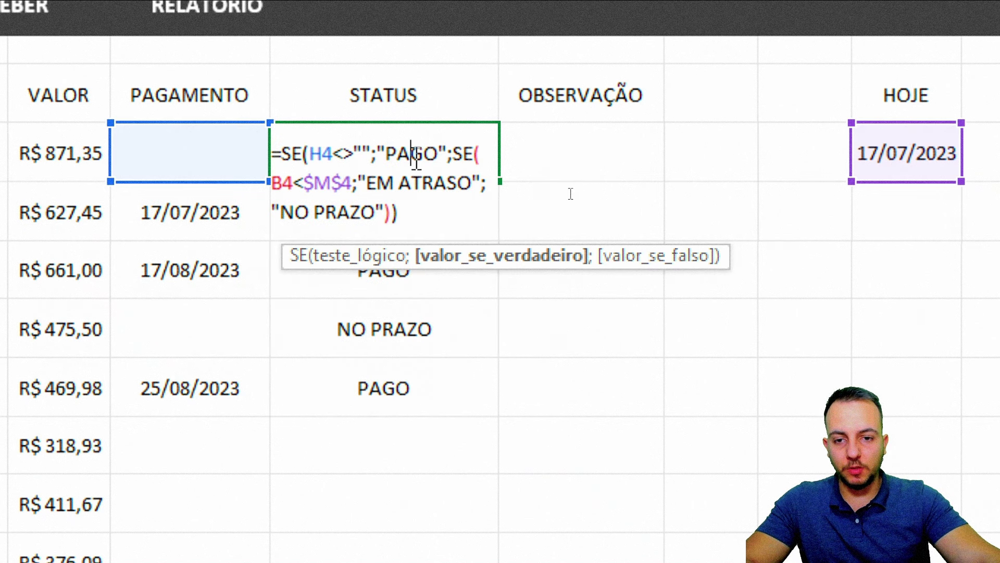
left_click(286, 164)
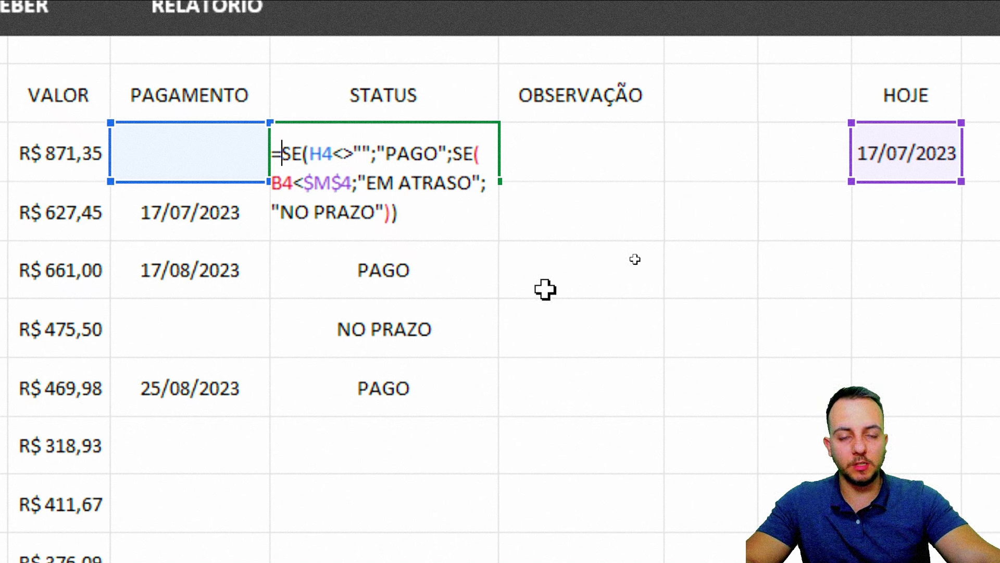
type("SE")
double_click(391, 261)
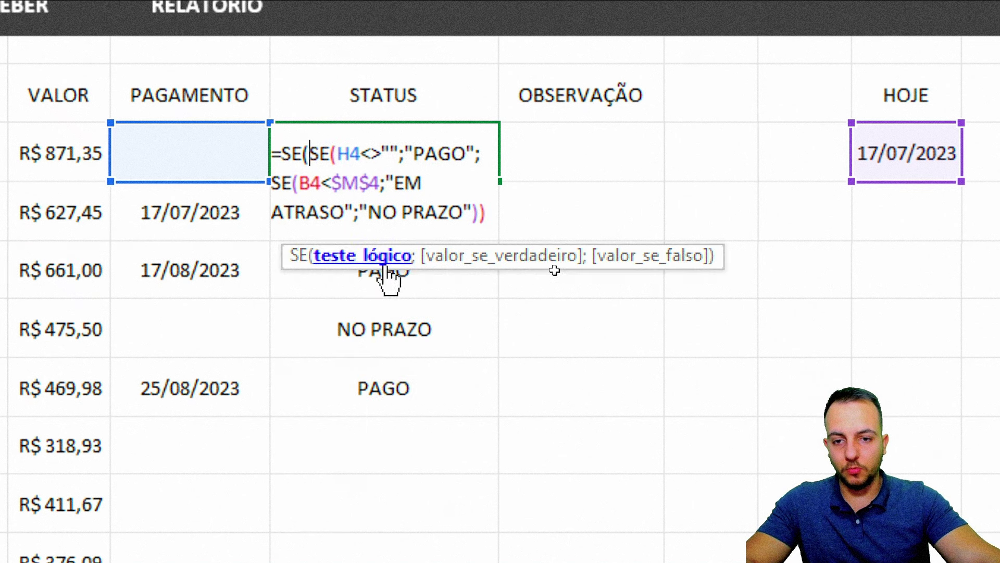
left_click(125, 180)
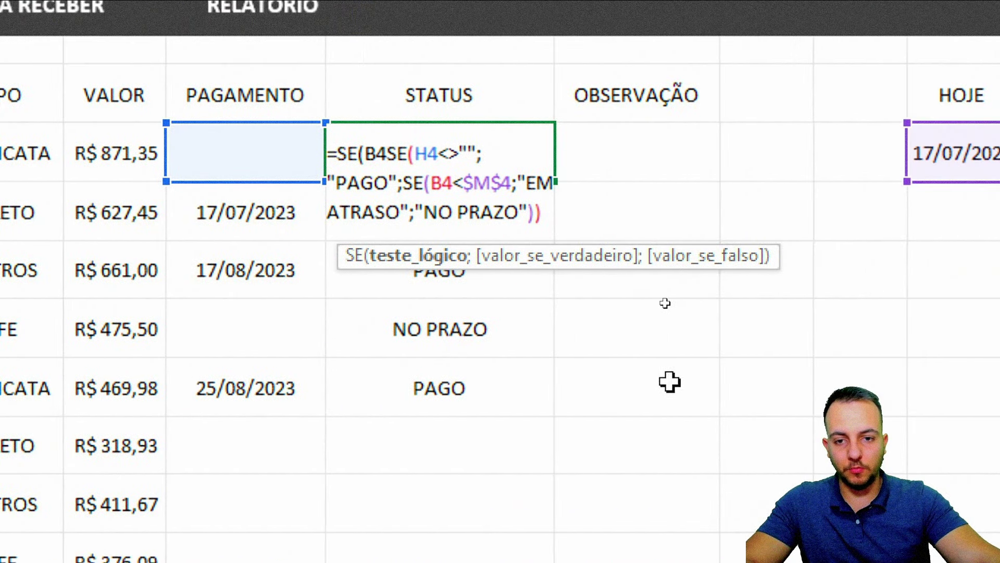
type("=")
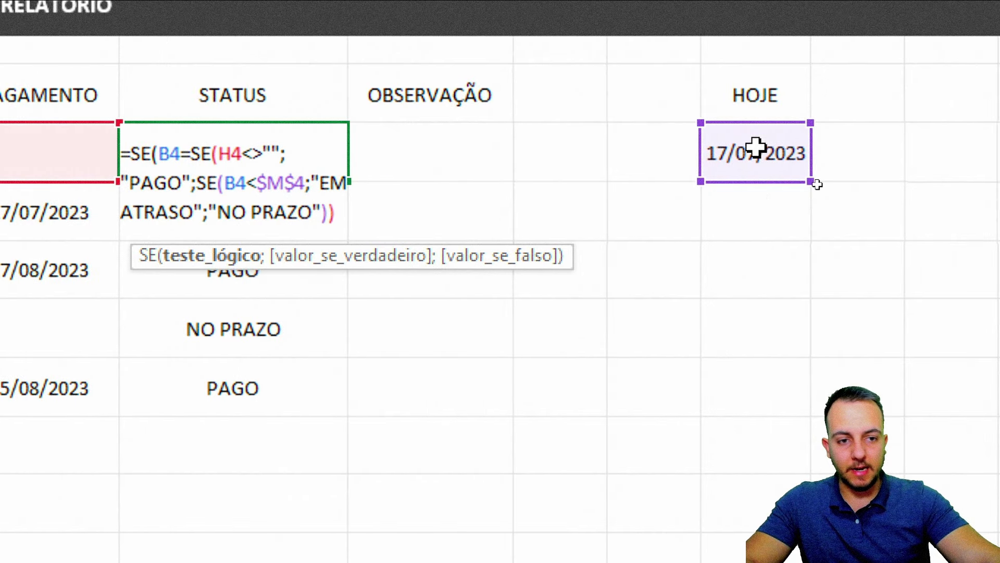
left_click(959, 149)
key("F4")
type(";")
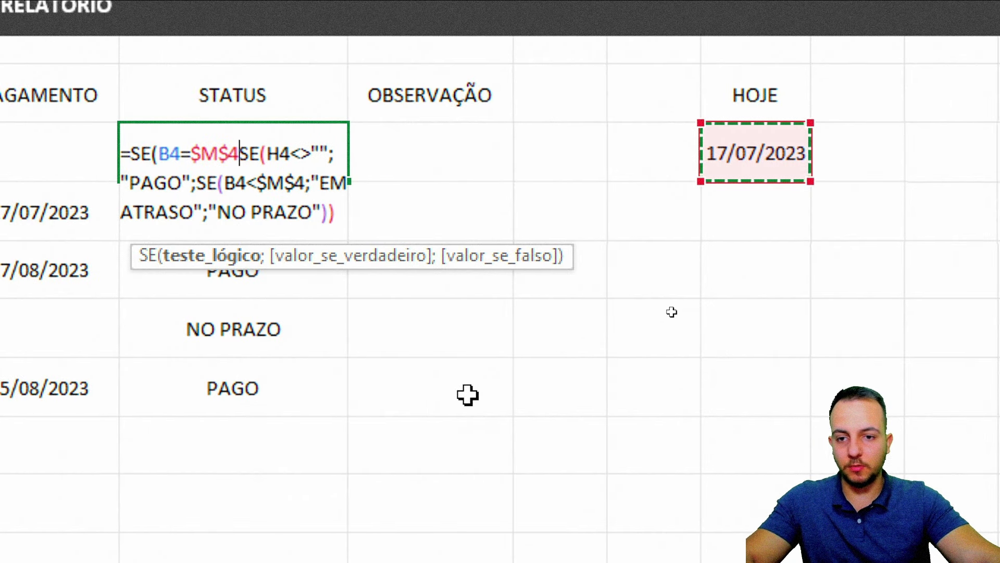
type("\"")
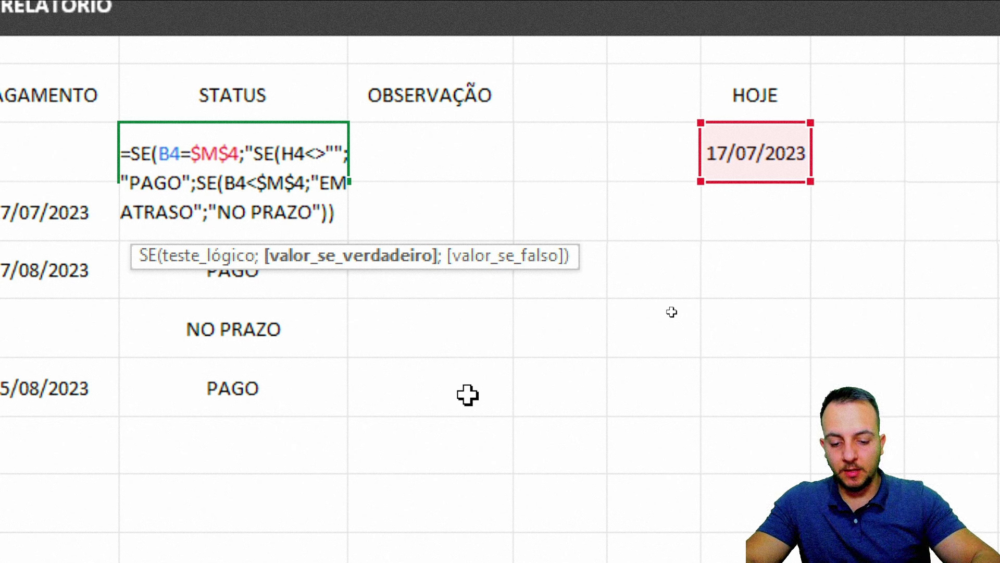
type("VENCE ")
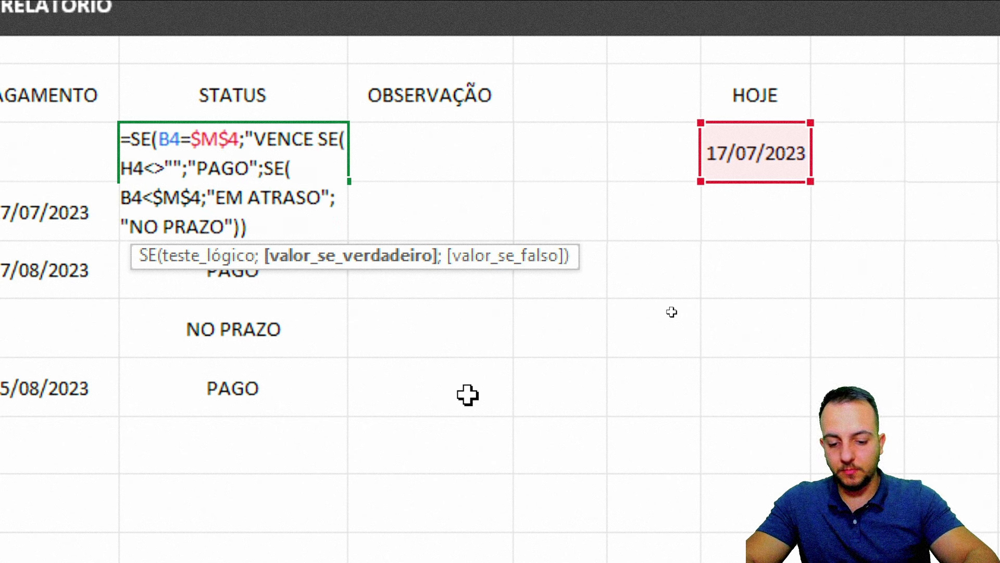
type("HOJE\"")
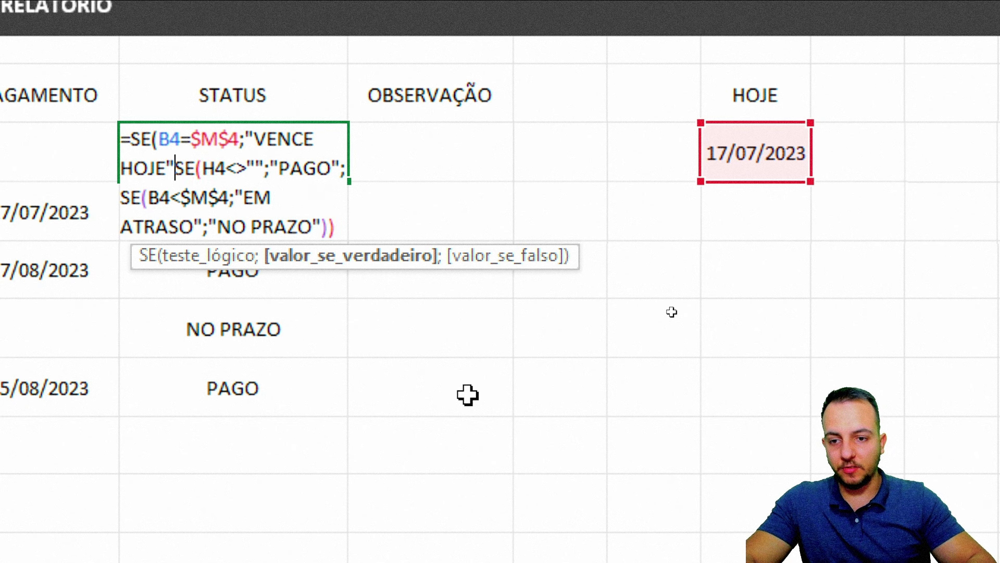
type(";")
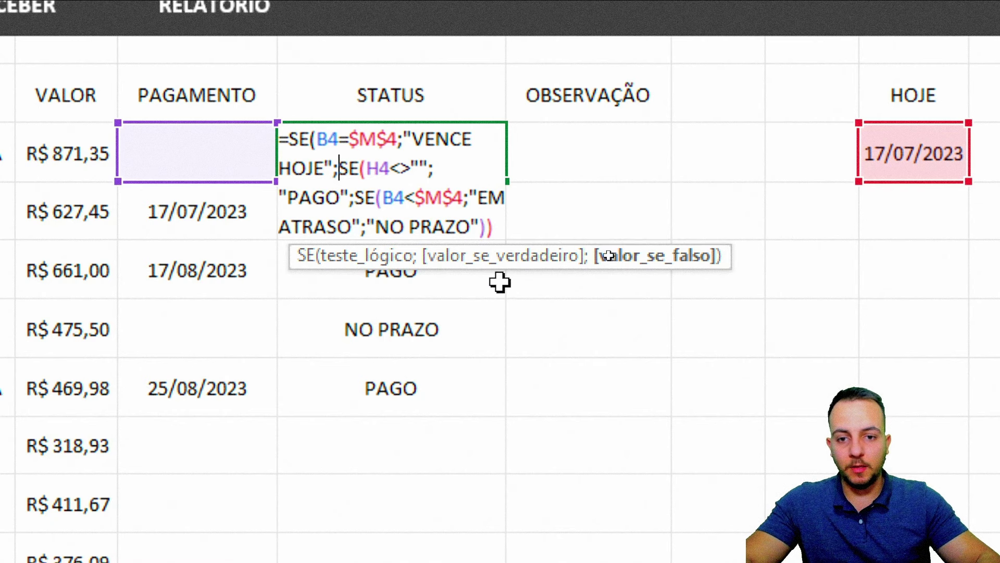
key("Return")
key("Return")
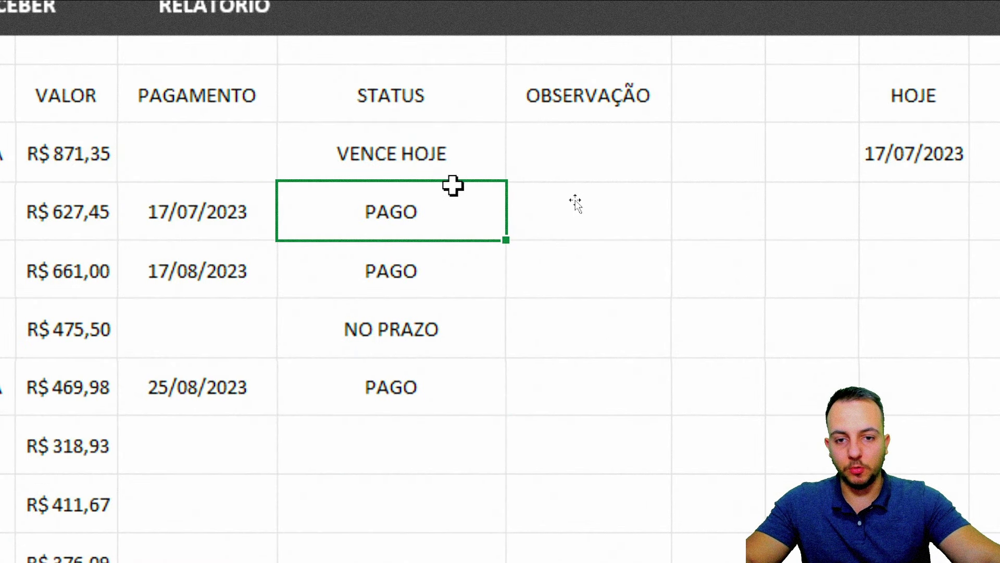
Accept the formula correction, fill STATUS down to row 14, and AutoFit column I
left_click(385, 155)
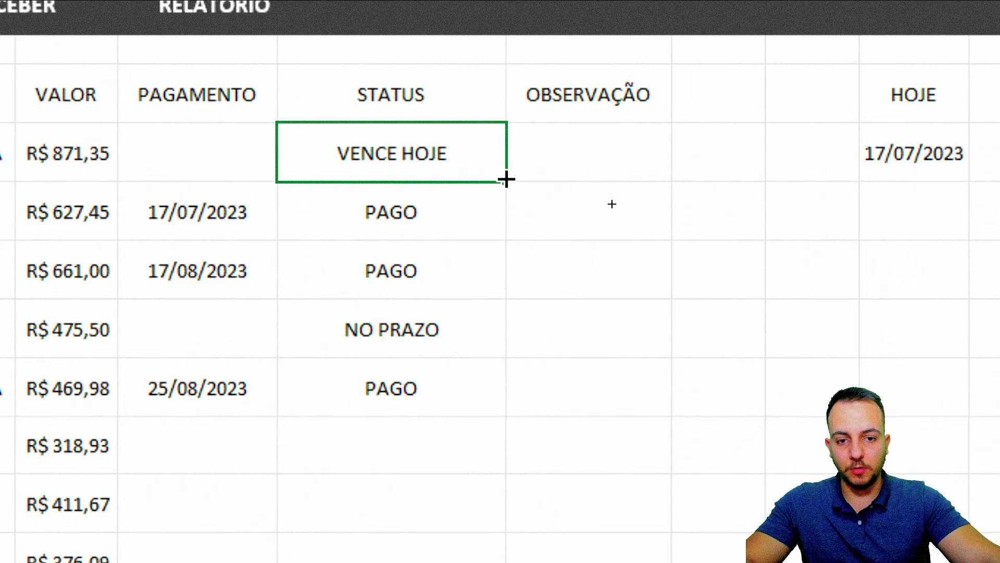
left_click_drag(612, 205, 609, 495)
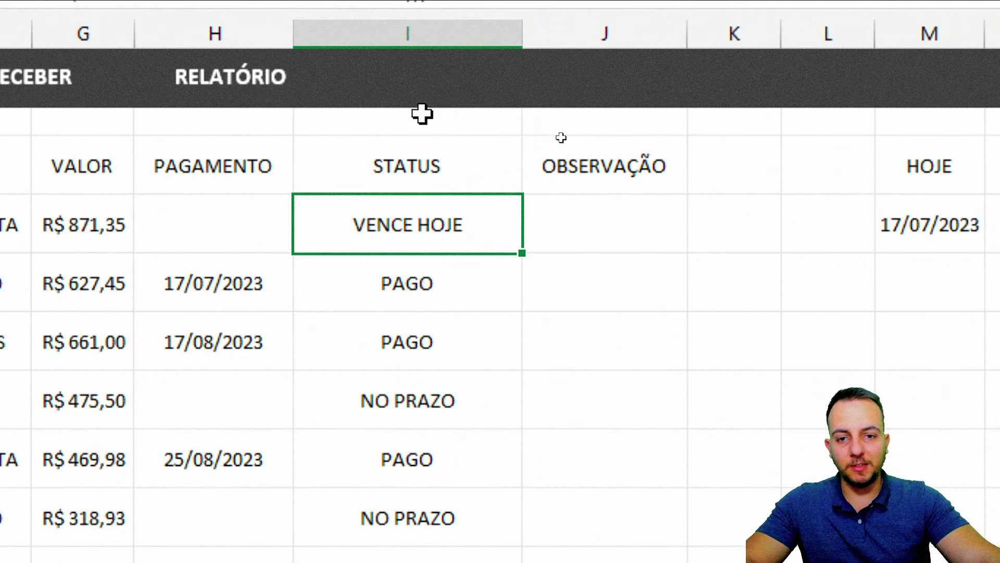
left_click(447, 74)
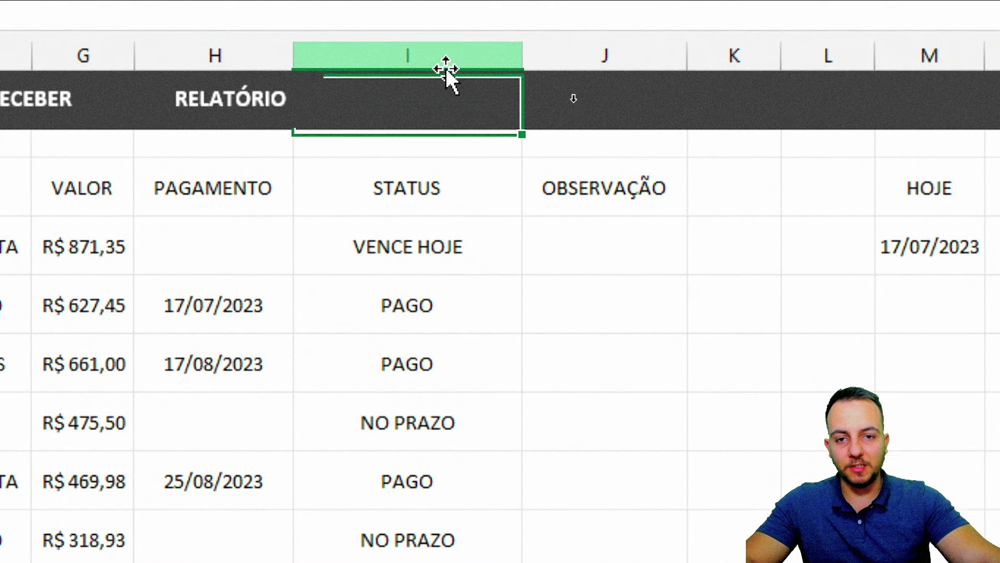
left_click(487, 173)
double_click(522, 69)
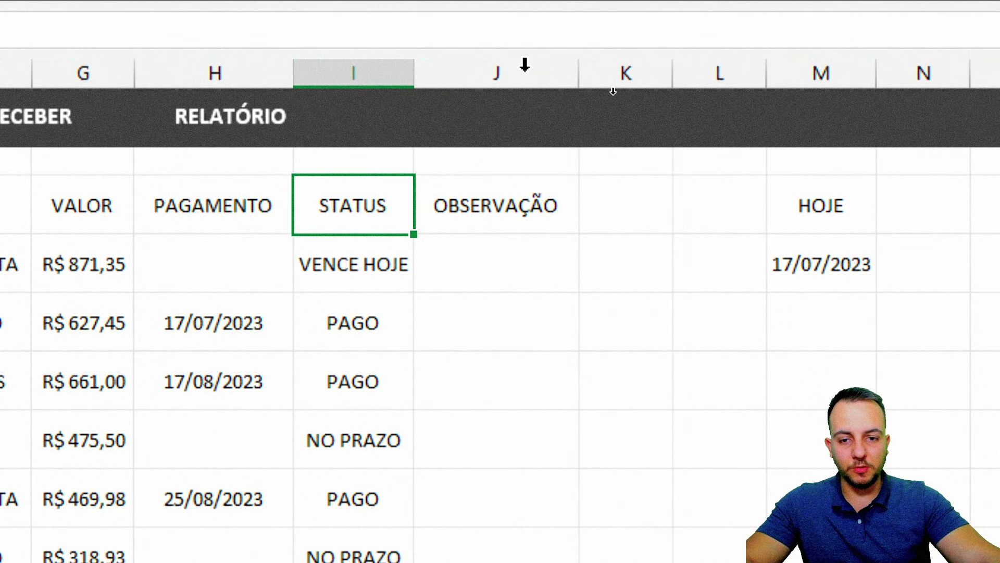
left_click_drag(450, 296, 442, 541)
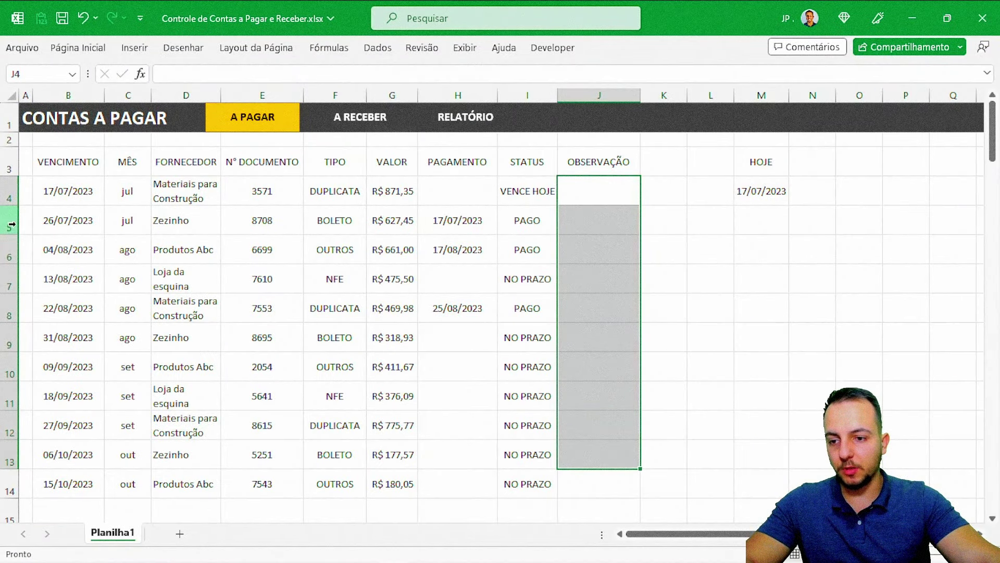
left_click(11, 224)
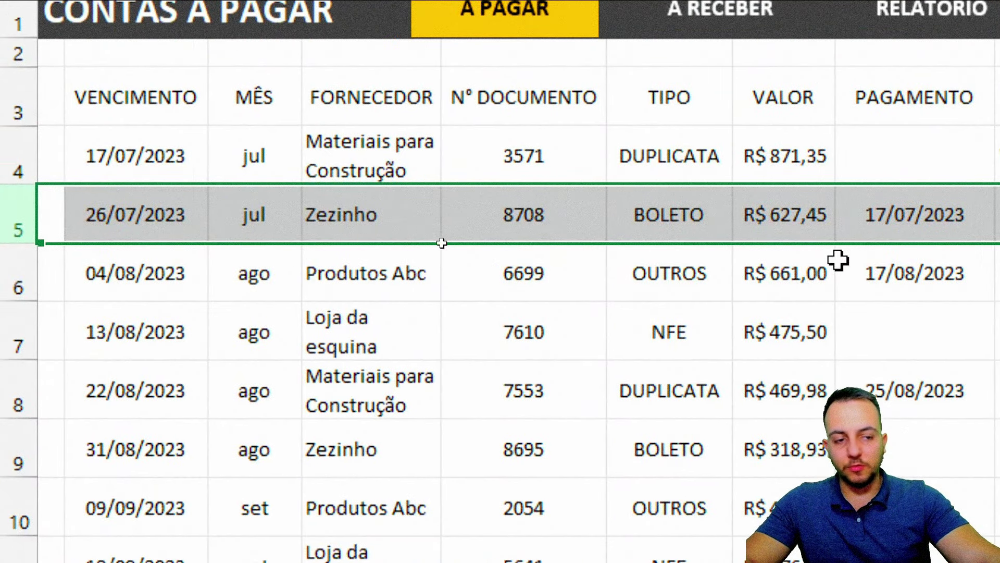
left_click(482, 213)
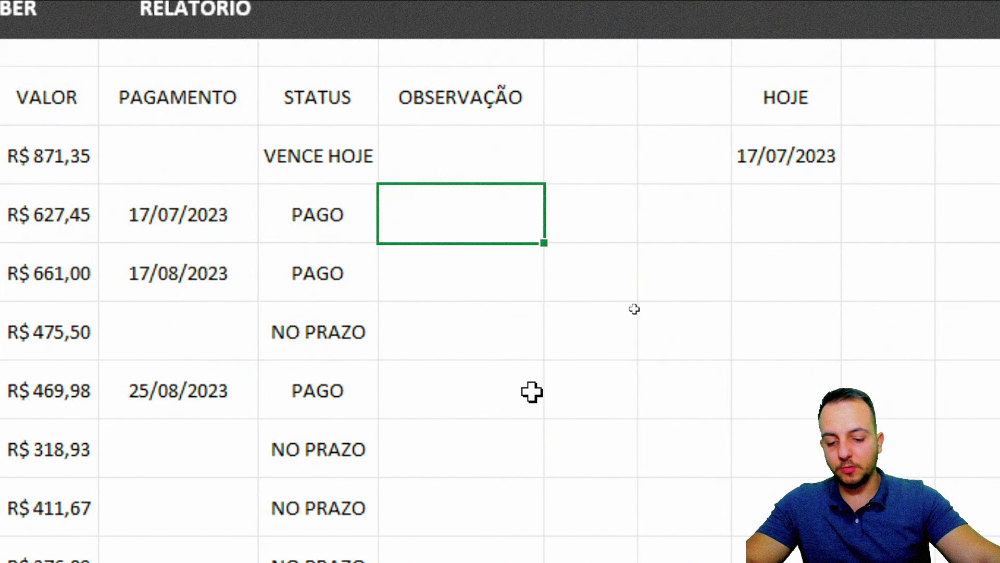
type("PAGOVIA P")
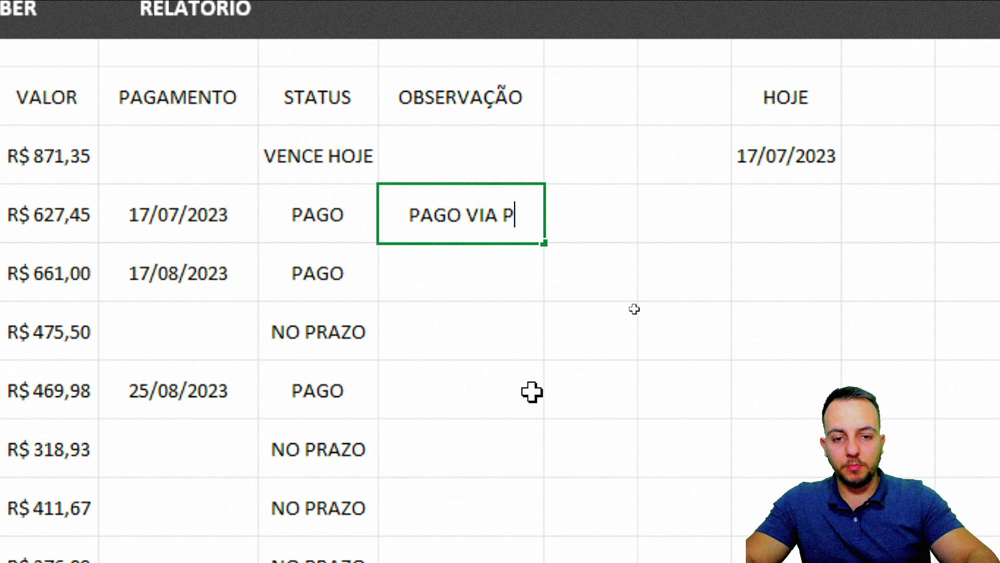
type("IX")
key("BackSpace")
key("BackSpace")
key("BackSpace")
type("DE")
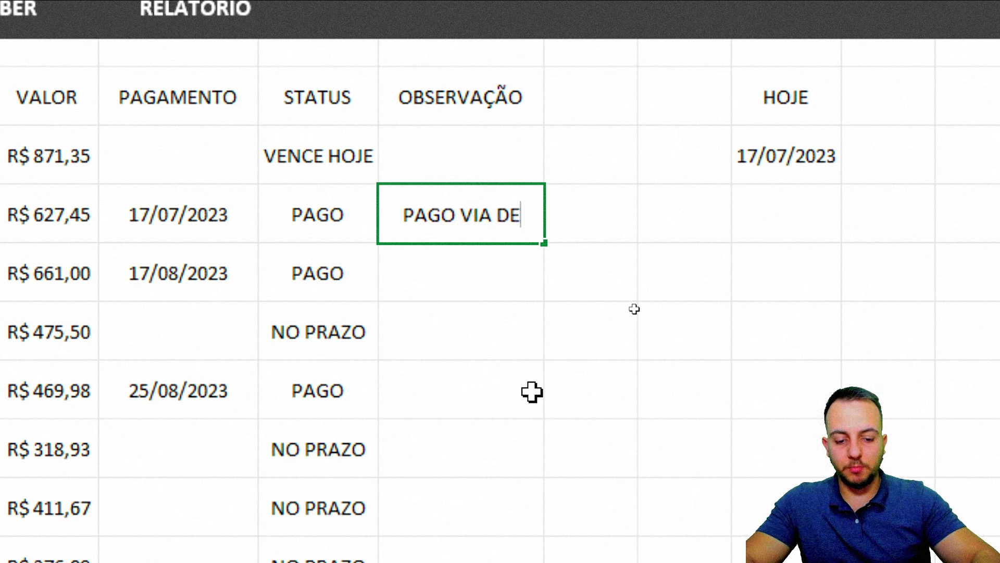
type("PÓSITO")
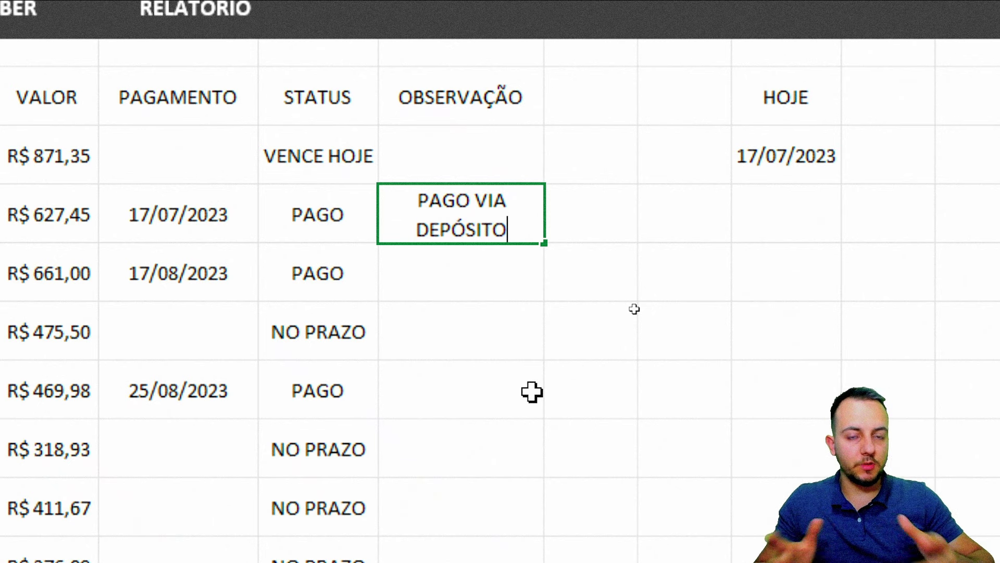
key("Escape")
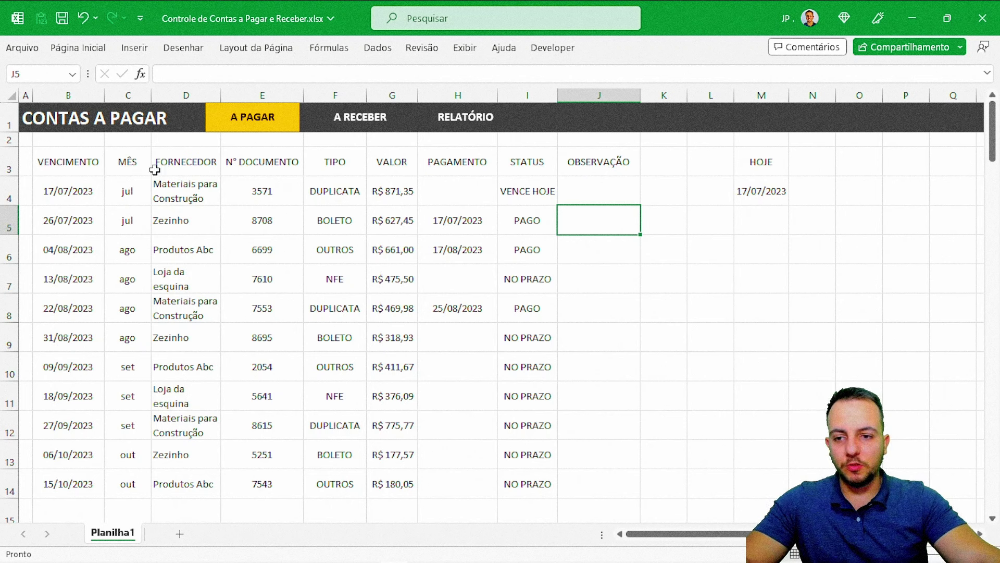
Convert B3:J14 into a table with headers using Inserir > Tabela
left_click_drag(88, 163, 601, 480)
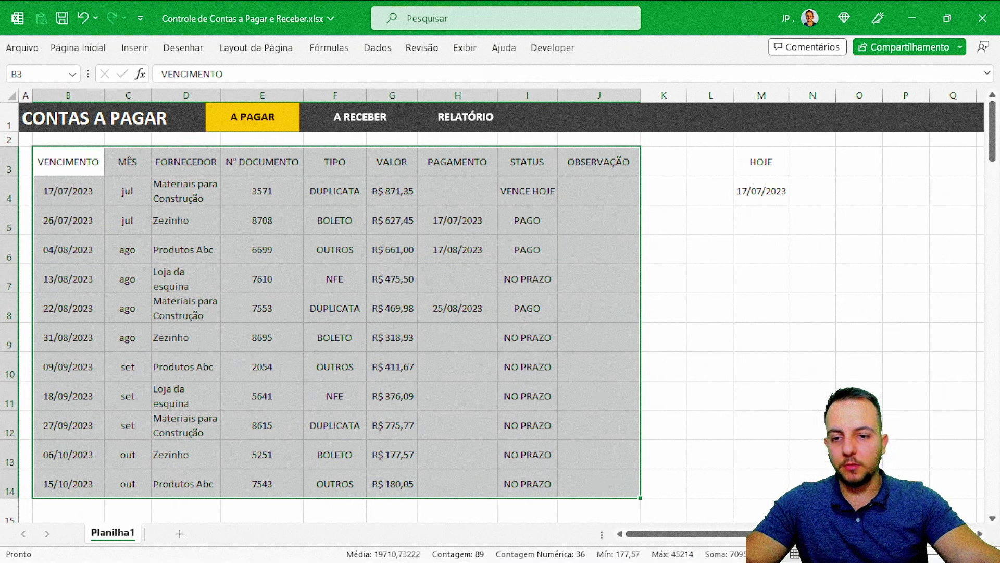
left_click_drag(38, 146, 651, 510)
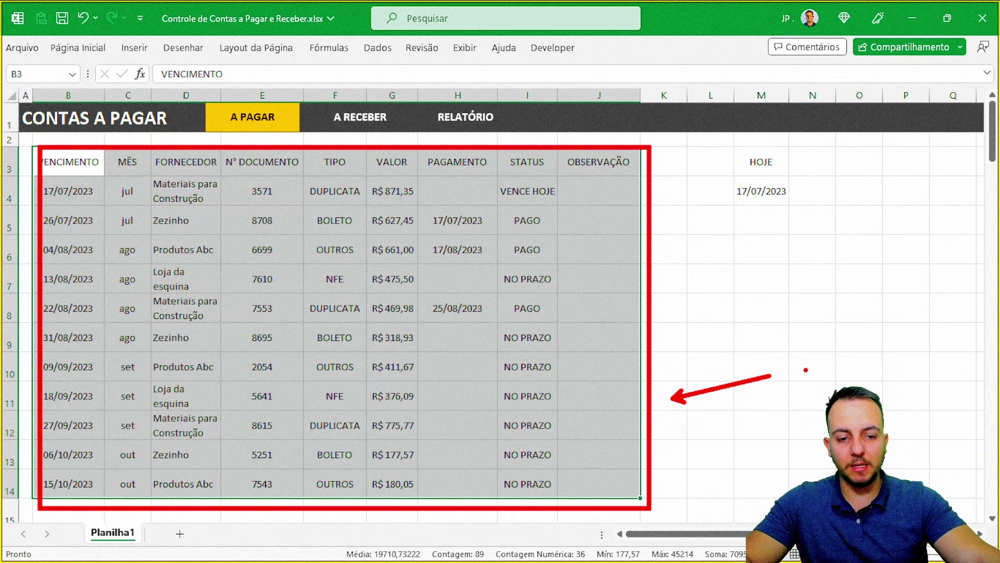
key("Escape")
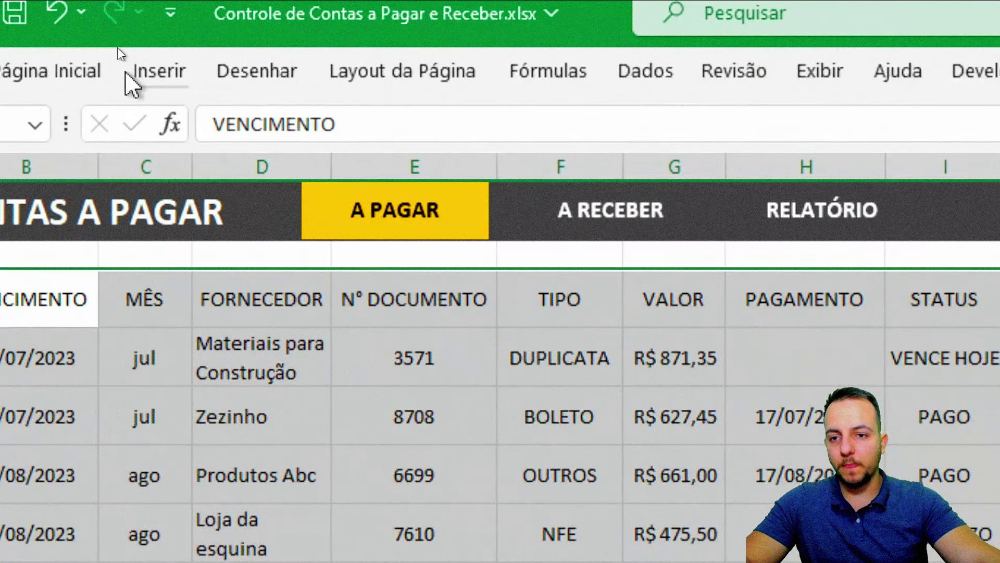
left_click(132, 50)
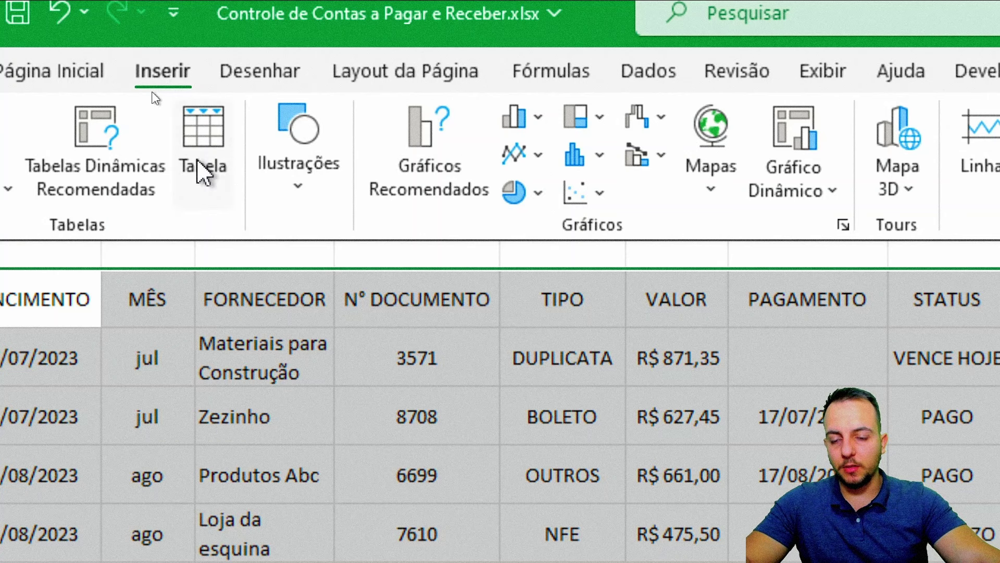
left_click(202, 157)
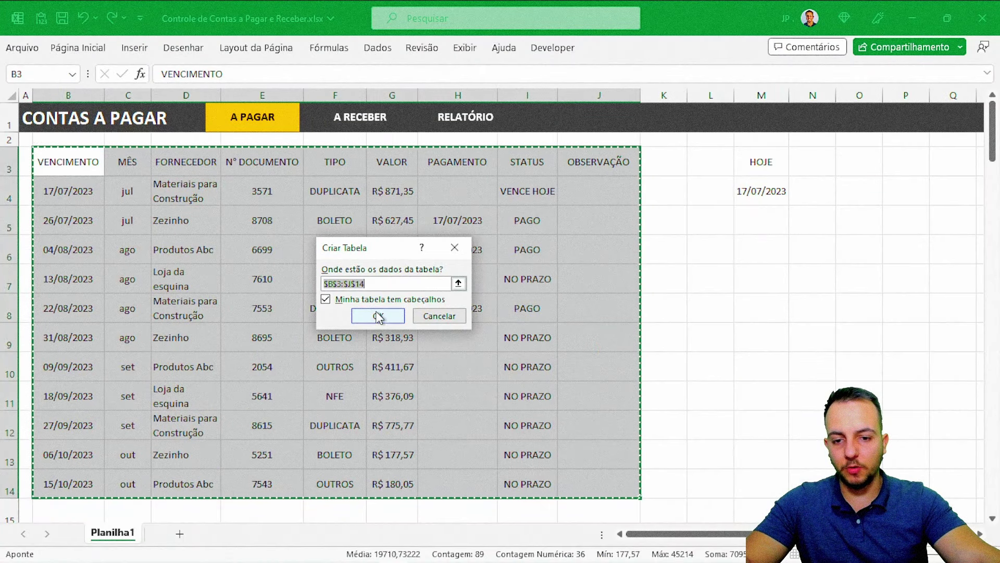
left_click(379, 316)
left_click(379, 317)
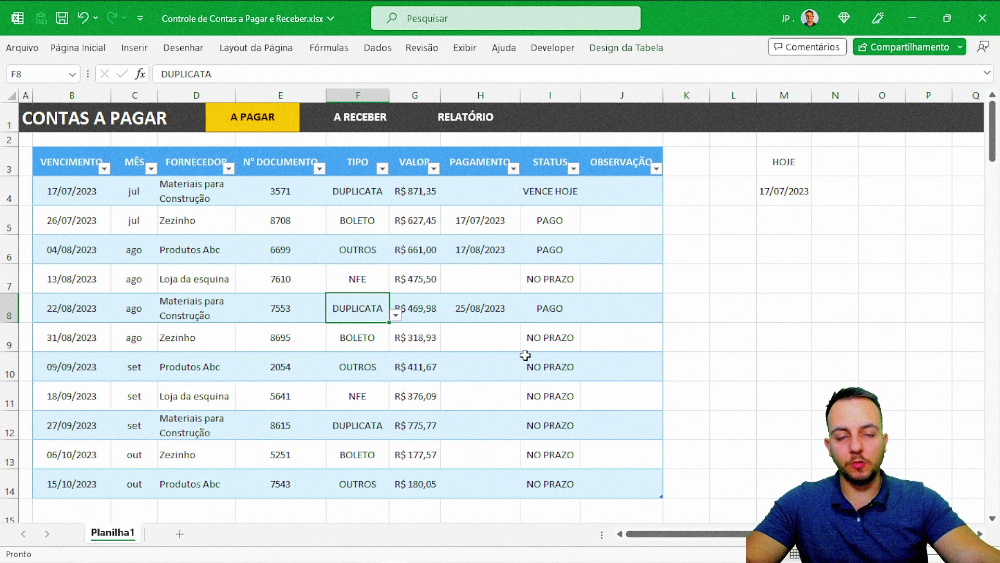
Inspect the row 10 status formula and select the last table row plus the row below
left_click(551, 359)
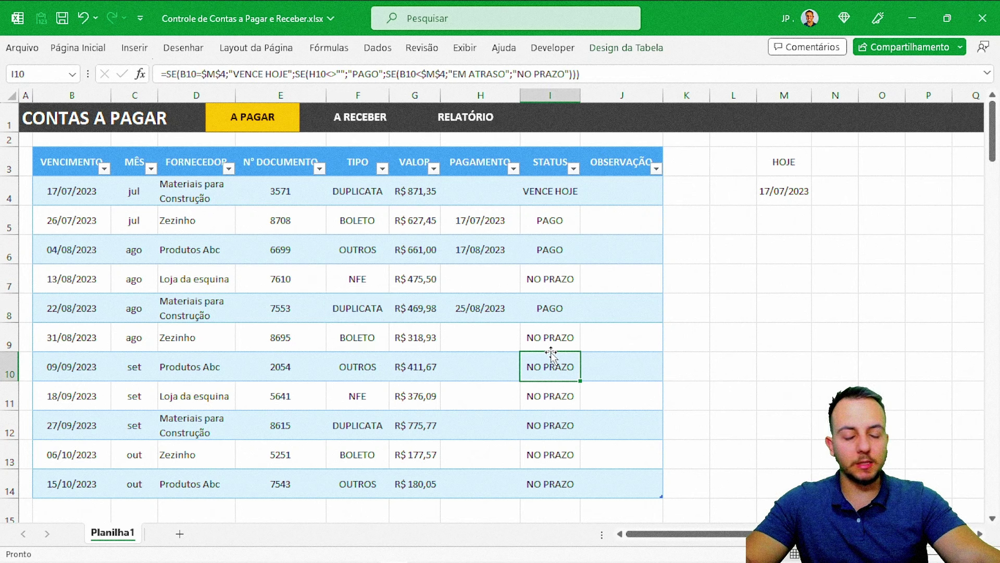
left_click_drag(993, 139, 924, 185)
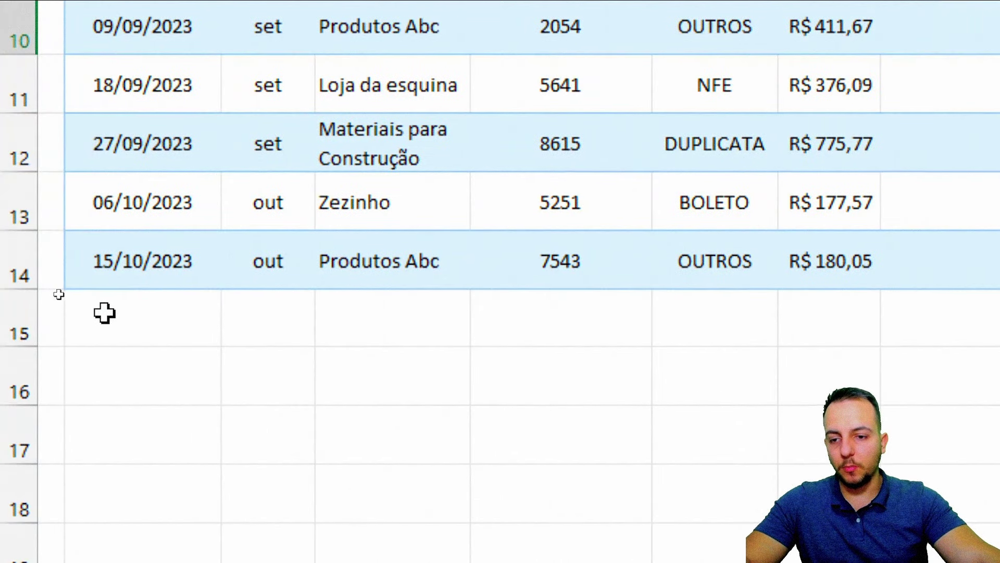
left_click(104, 312)
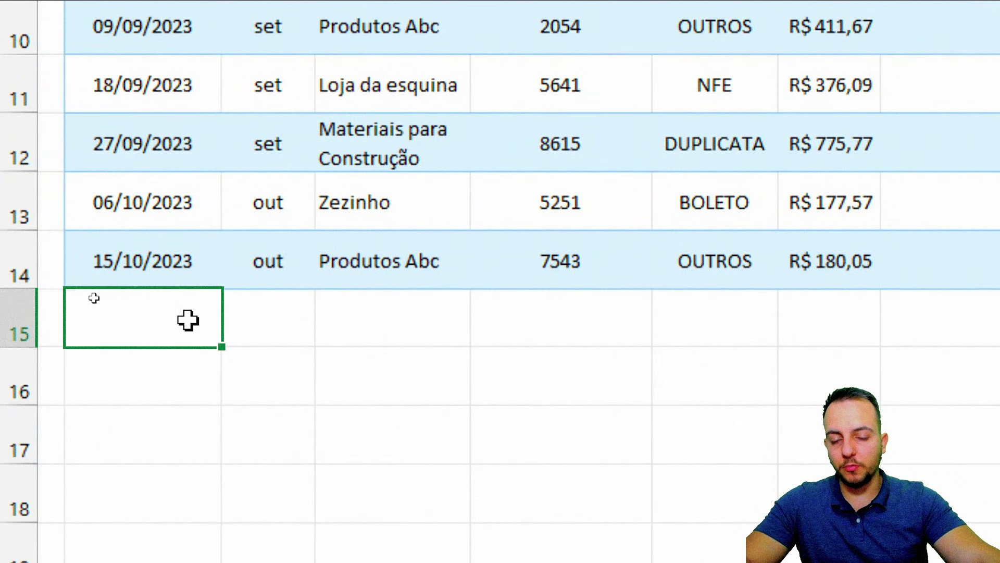
left_click_drag(293, 294, 871, 298)
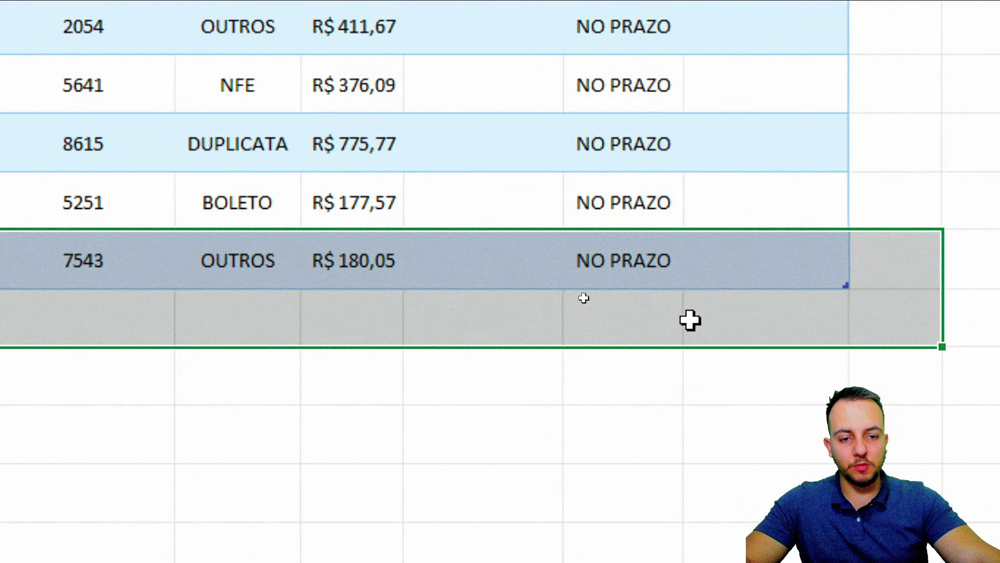
Check the last bill's month formula and its TIPO dropdown list, leaving both unchanged
double_click(253, 263)
left_click_drag(304, 322, 224, 259)
key("Escape")
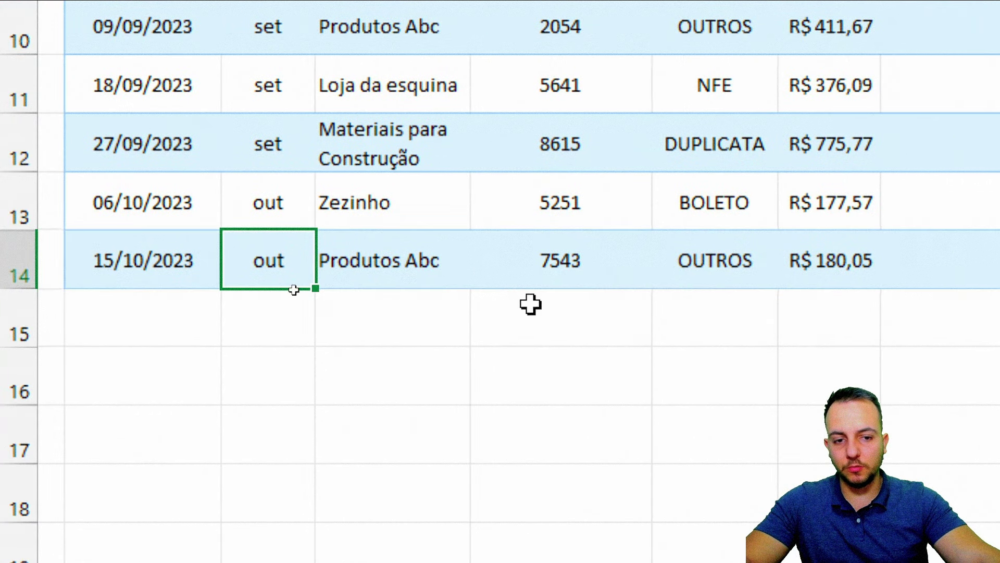
left_click(469, 264)
left_click(483, 274)
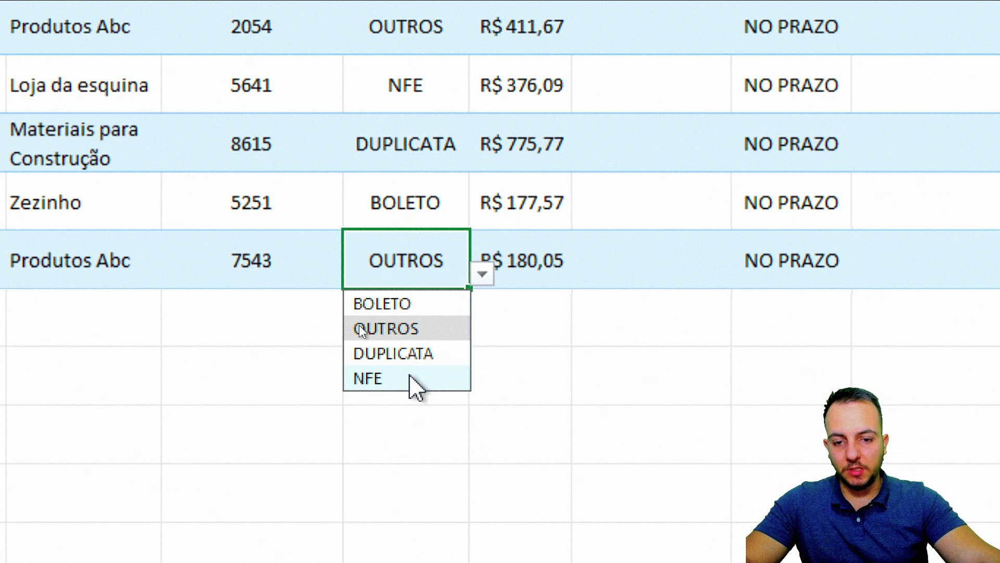
key("Escape")
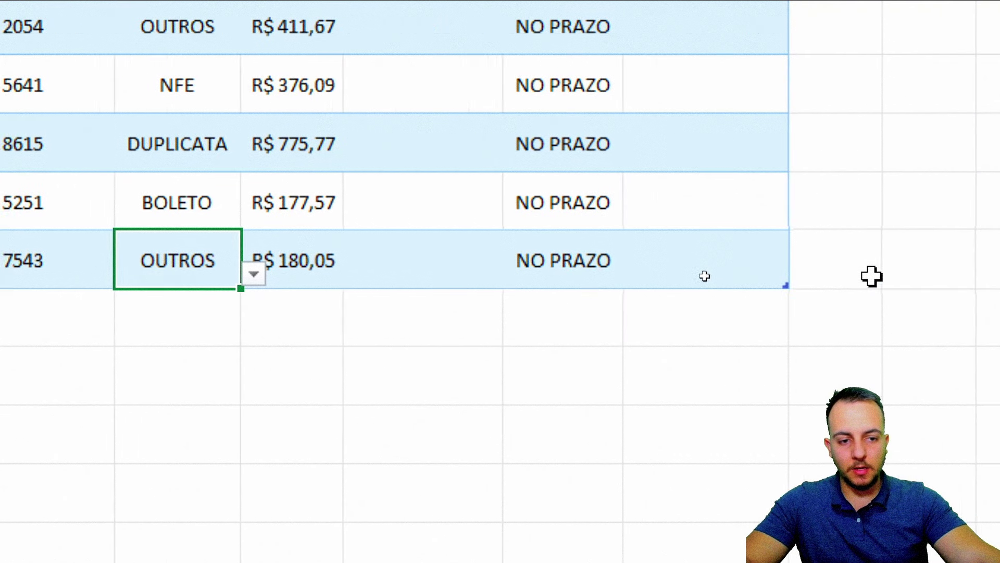
Check the last bill's STATUS formula, then move to B15 to enter due date 20/11/2023
double_click(512, 260)
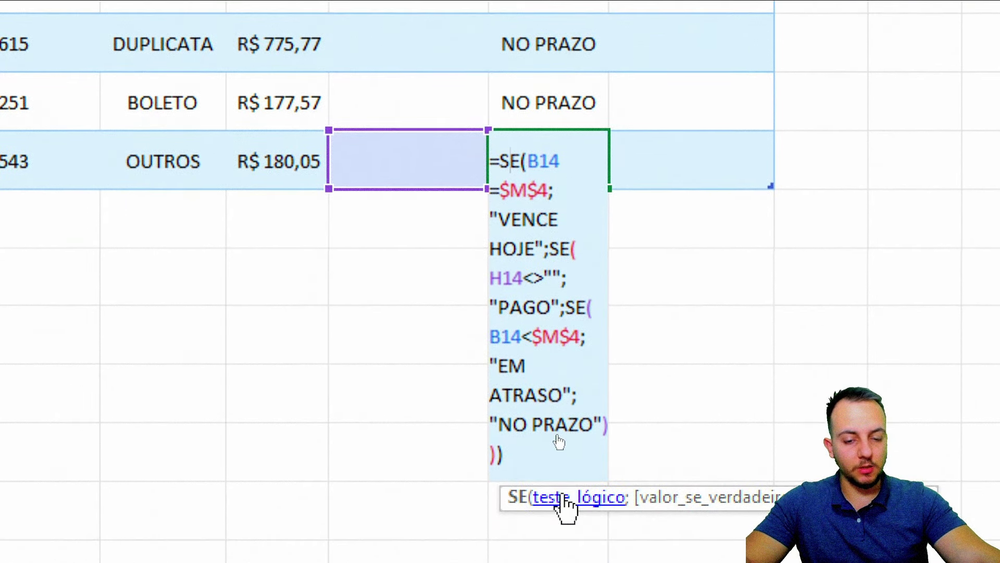
key("Escape")
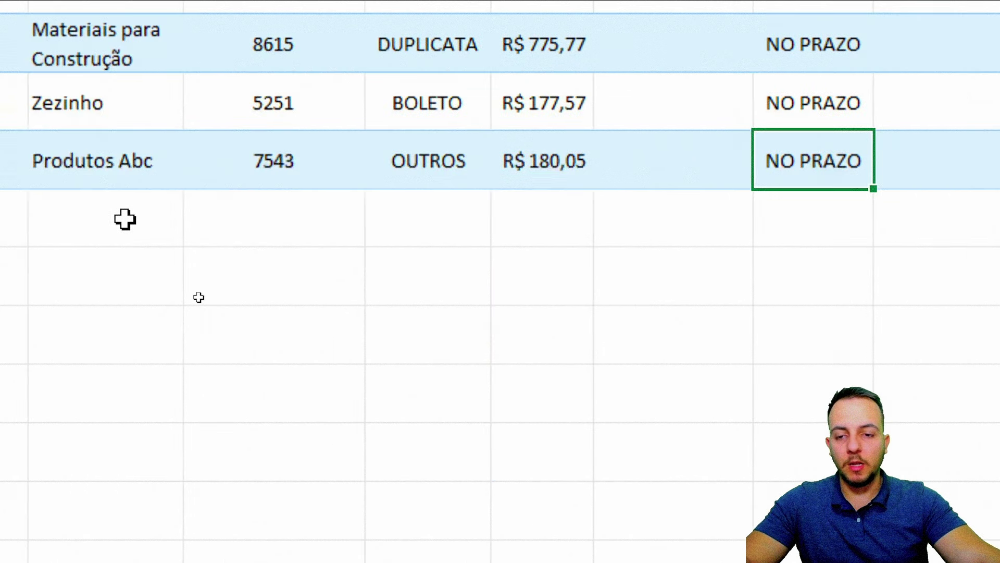
mouse_move(119, 216)
left_mouse_down()
mouse_move(269, 205)
mouse_move(871, 230)
left_mouse_up()
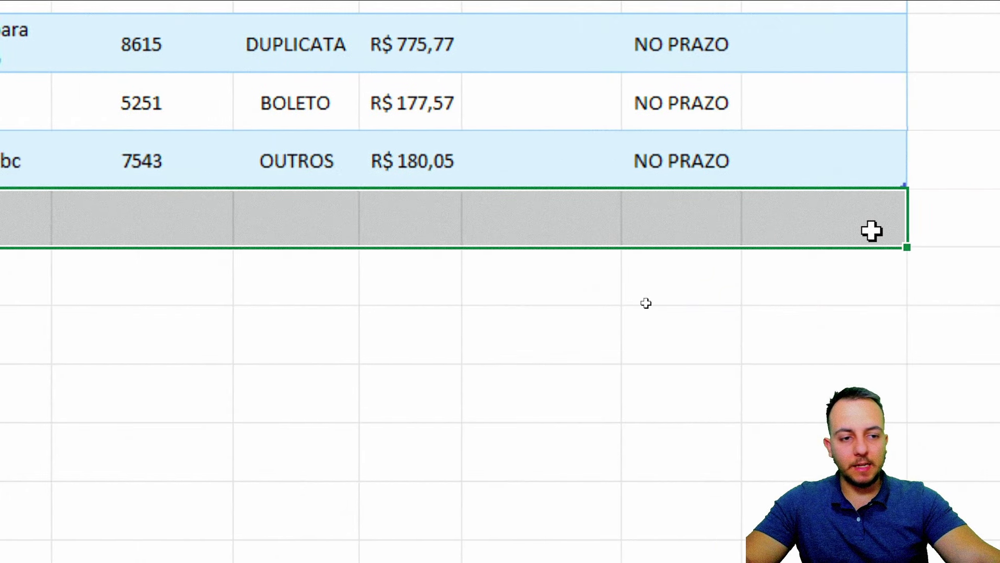
left_click(137, 222)
type("20/11/2023")
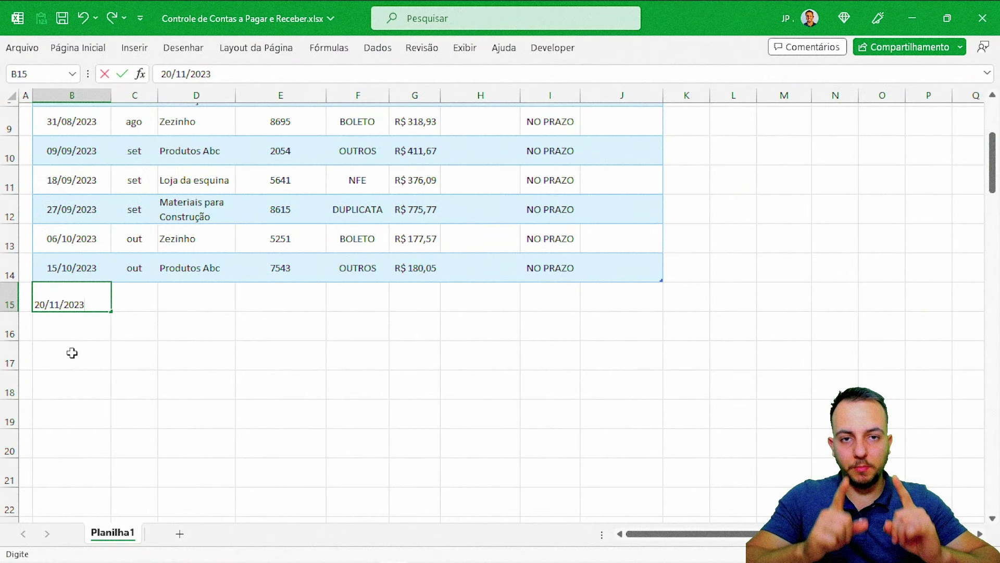
Commit 20/11/2023 in B15 and check the new row's month formula and TIPO choices
key("Return")
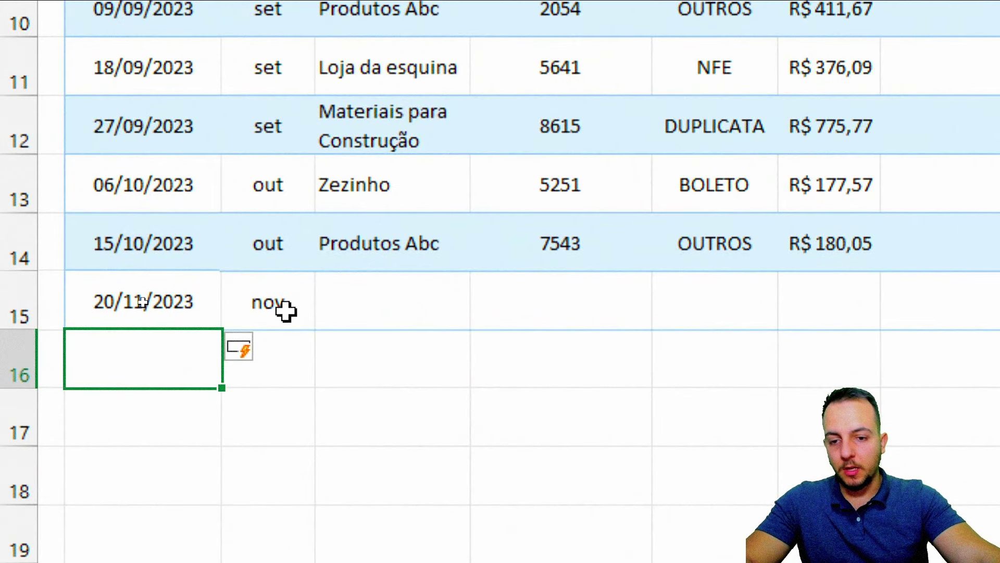
double_click(286, 311)
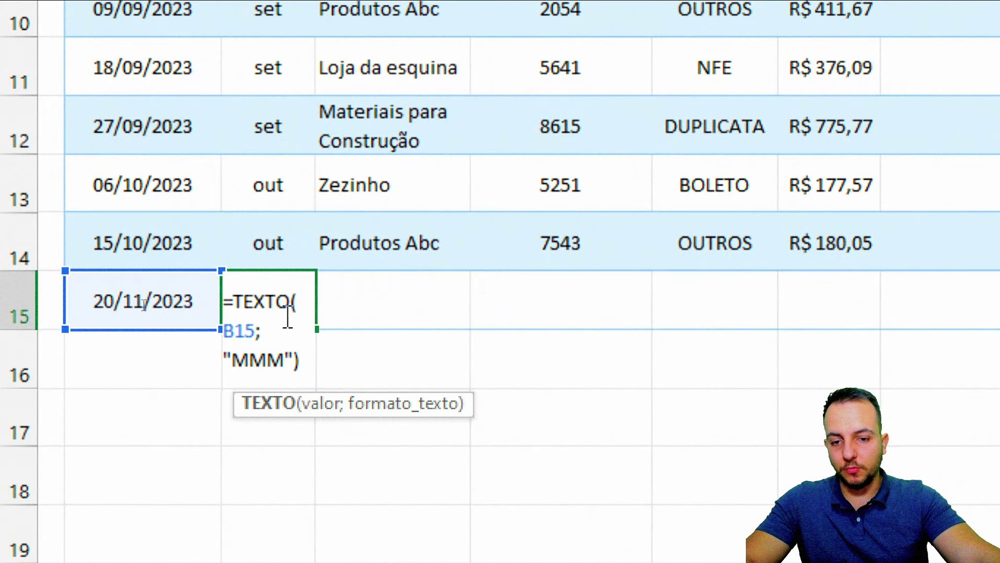
key("Escape")
left_click(405, 308)
left_click(526, 315)
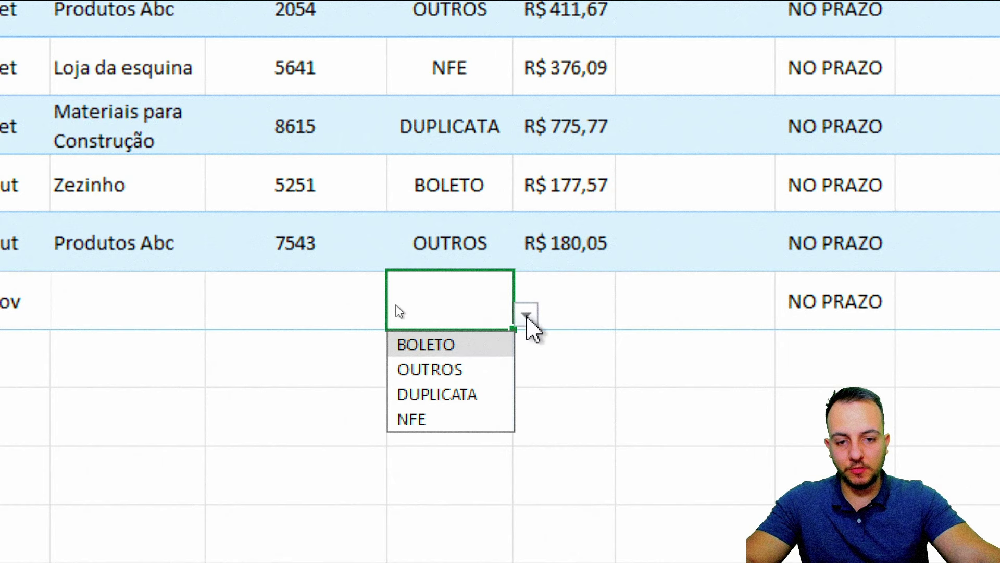
key("Escape")
Check the STATUS formula copied into row 15, then undo the test entry
left_click(860, 291)
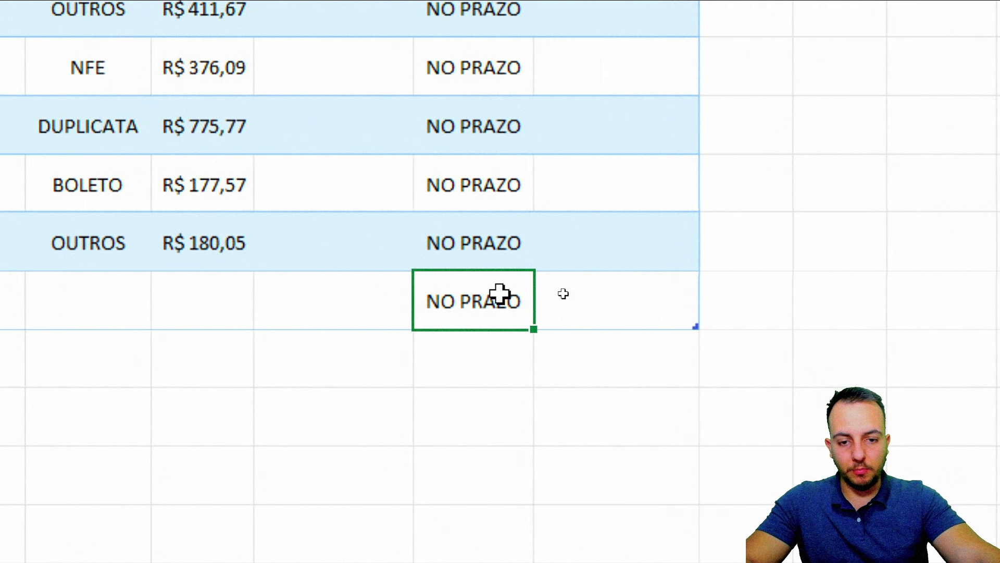
double_click(861, 290)
key("Escape")
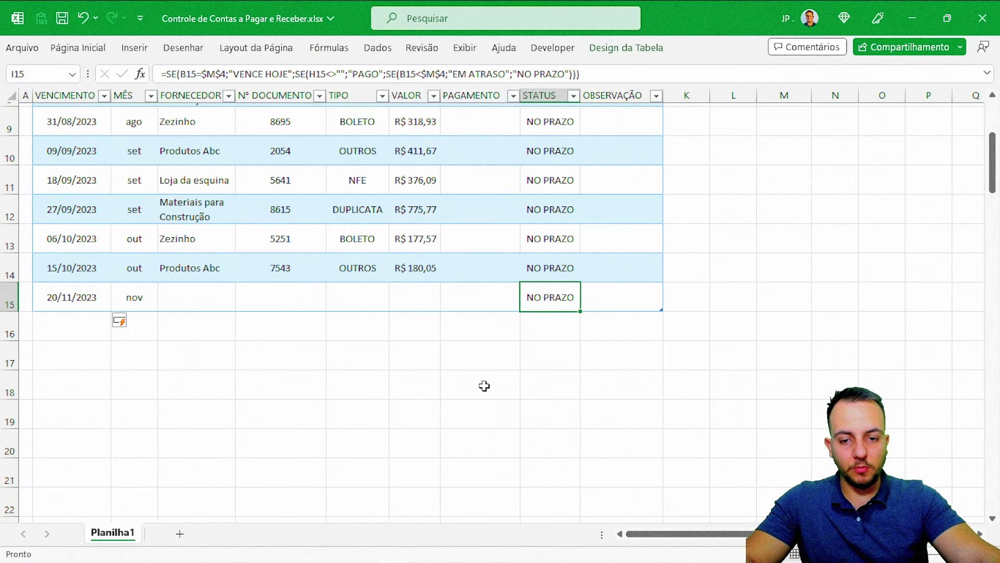
key("ctrl+z")
left_click(267, 352)
scroll(354, 316, "up", 3)
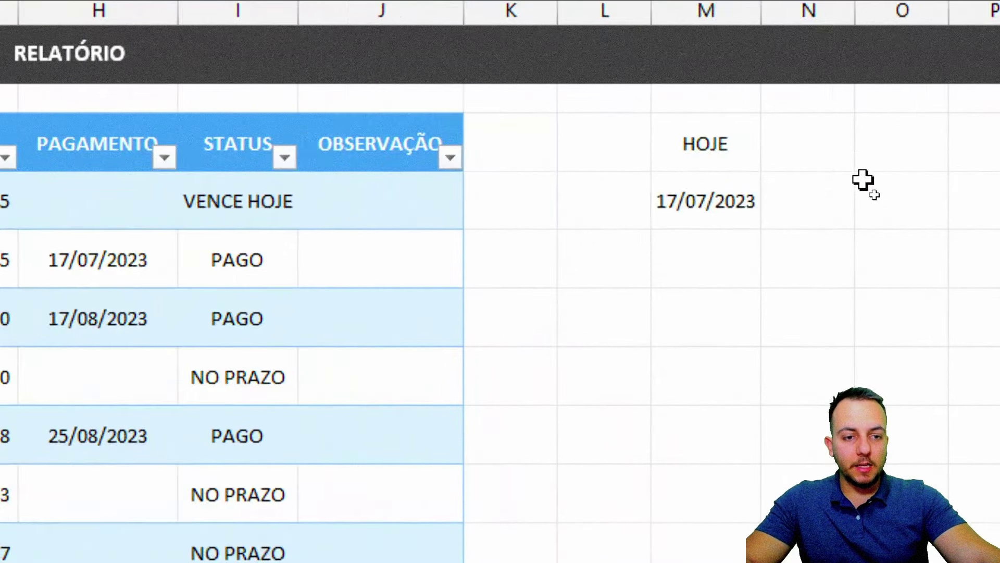
Make the HOJE label and date bold with All Borders, and give the HOJE header dark fill
left_click_drag(799, 165, 788, 199)
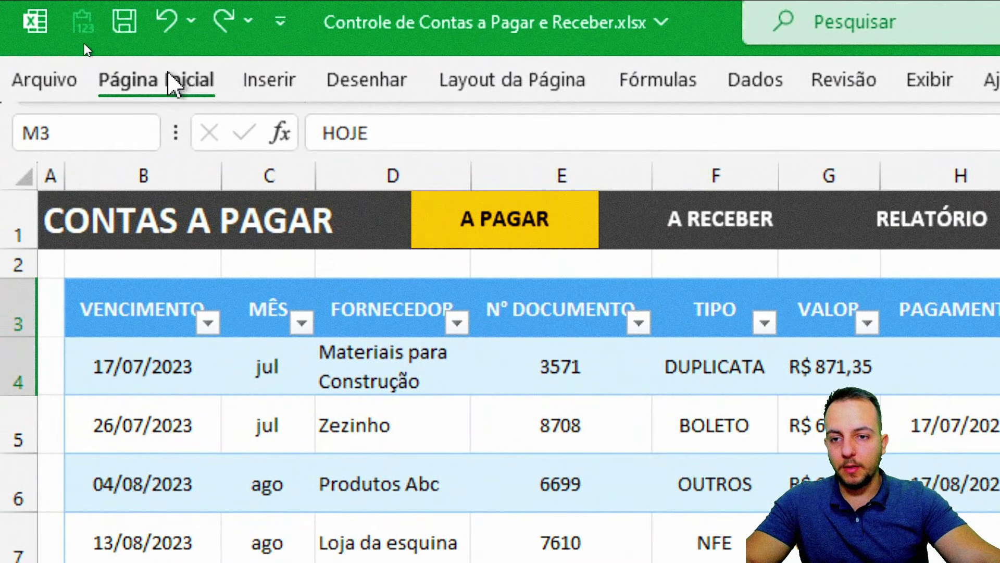
left_click(172, 83)
left_click(243, 182)
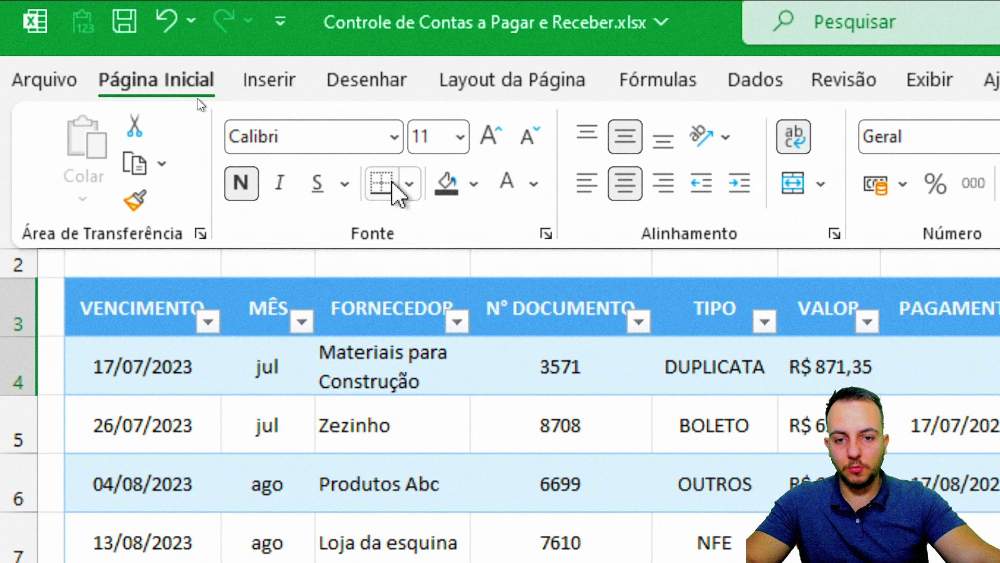
left_click(410, 185)
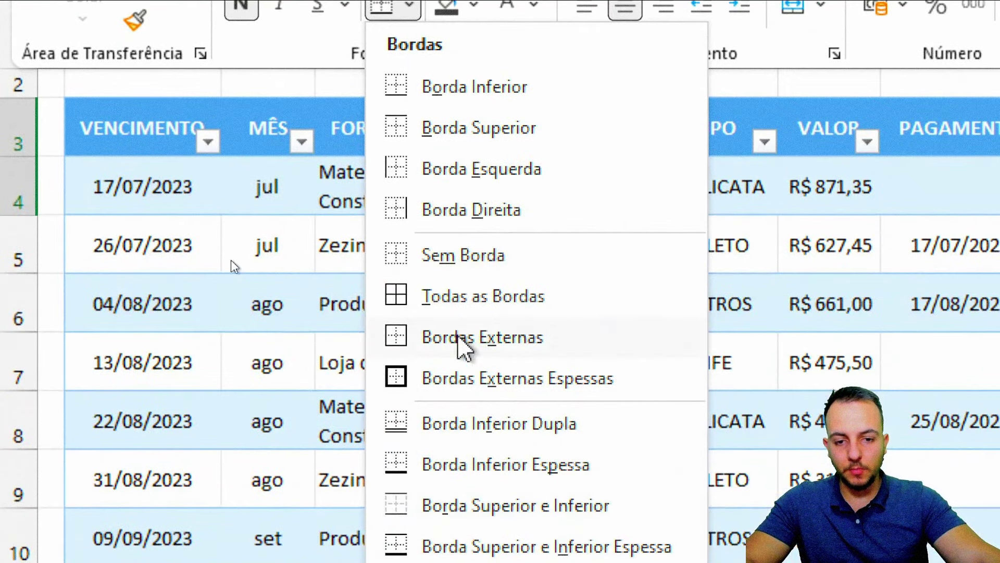
left_click(475, 313)
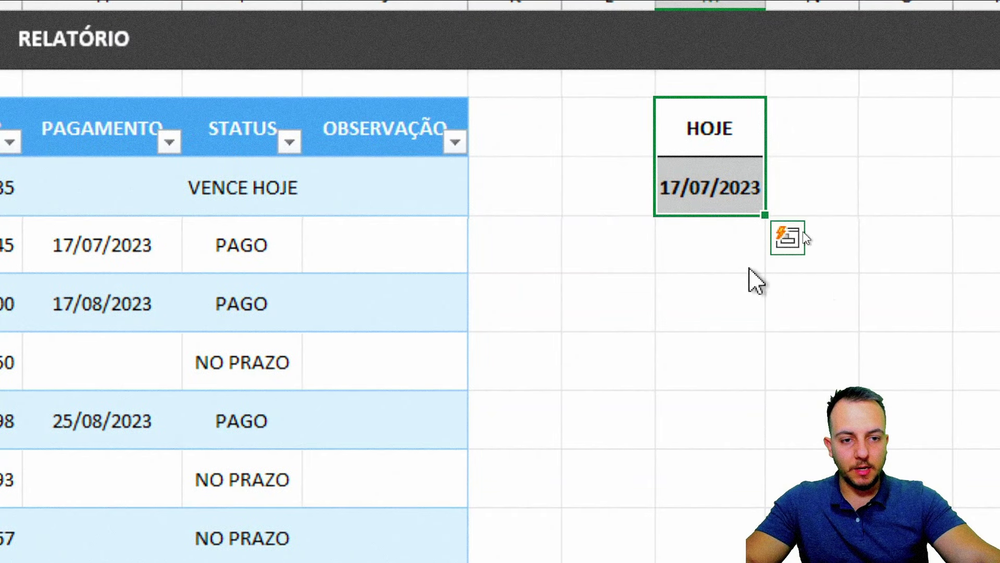
left_click(708, 245)
left_click(650, 132)
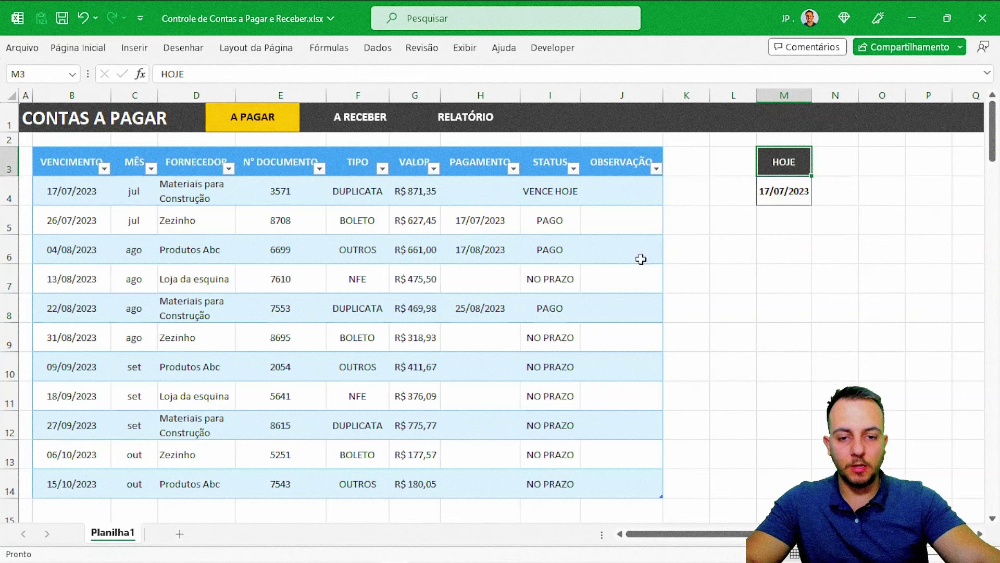
left_click(781, 259)
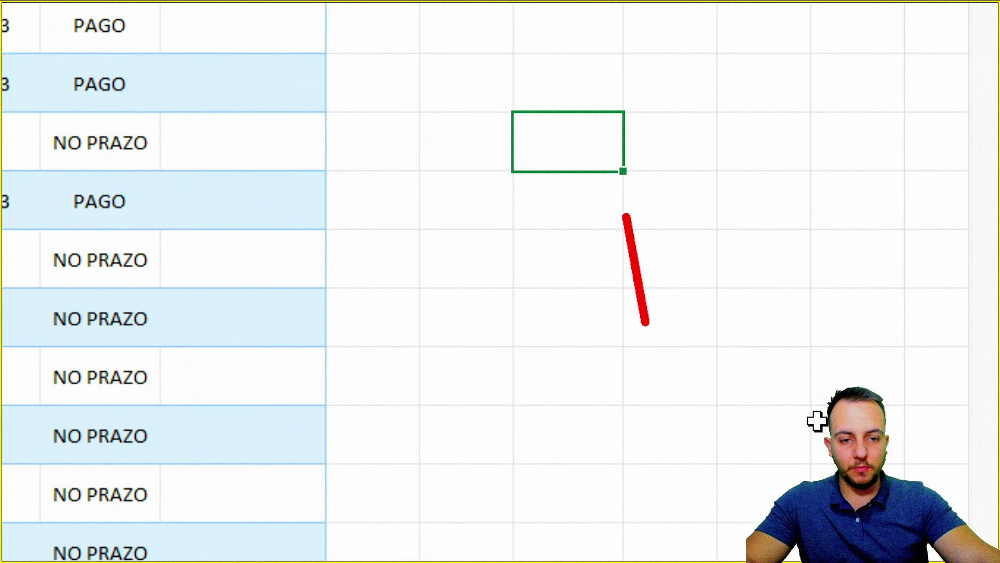
Uncheck Linhas de Grade under Exibir so the sheet shows no gridlines
left_click_drag(590, 291, 840, 284)
left_click_drag(594, 224, 784, 250)
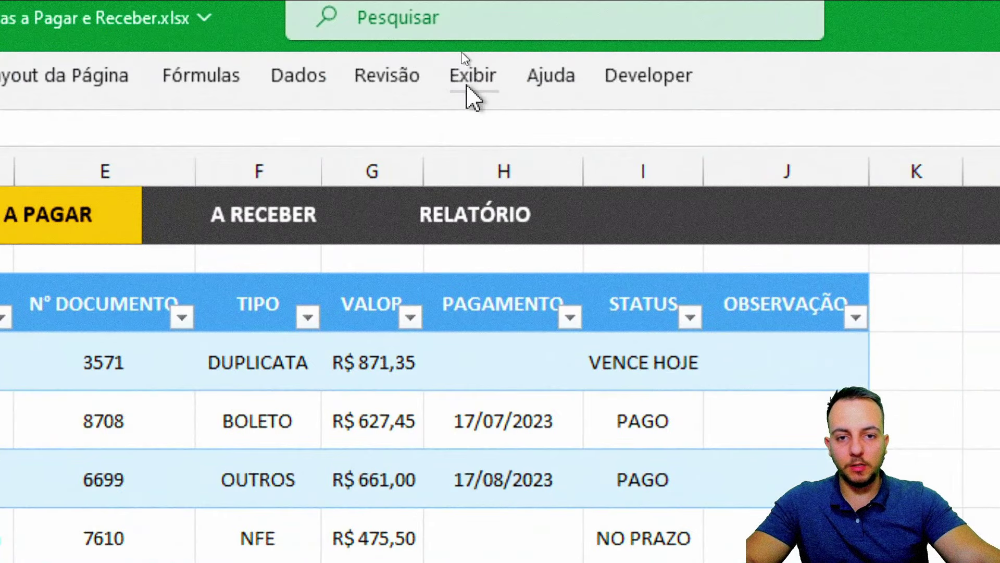
left_click(465, 47)
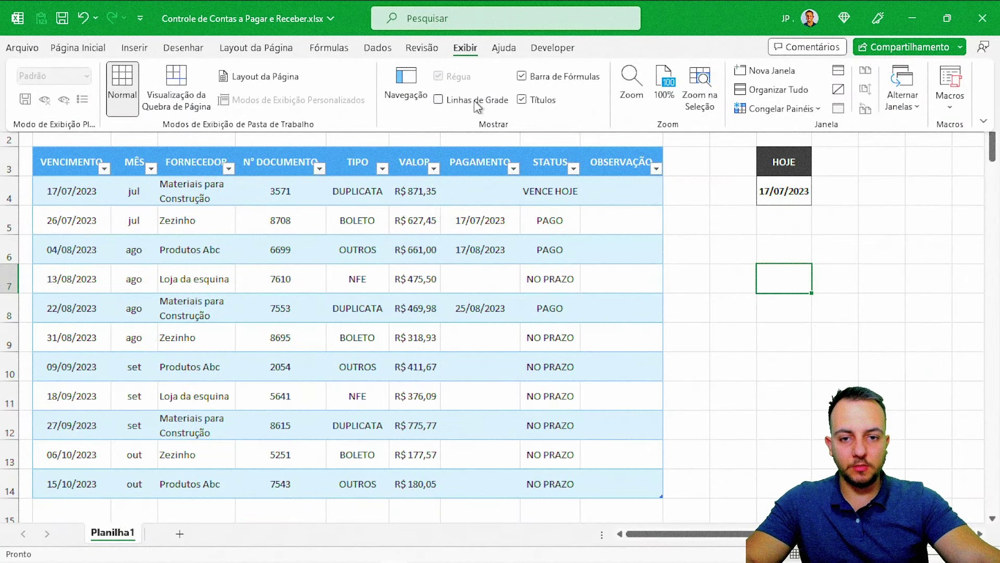
left_click(438, 99)
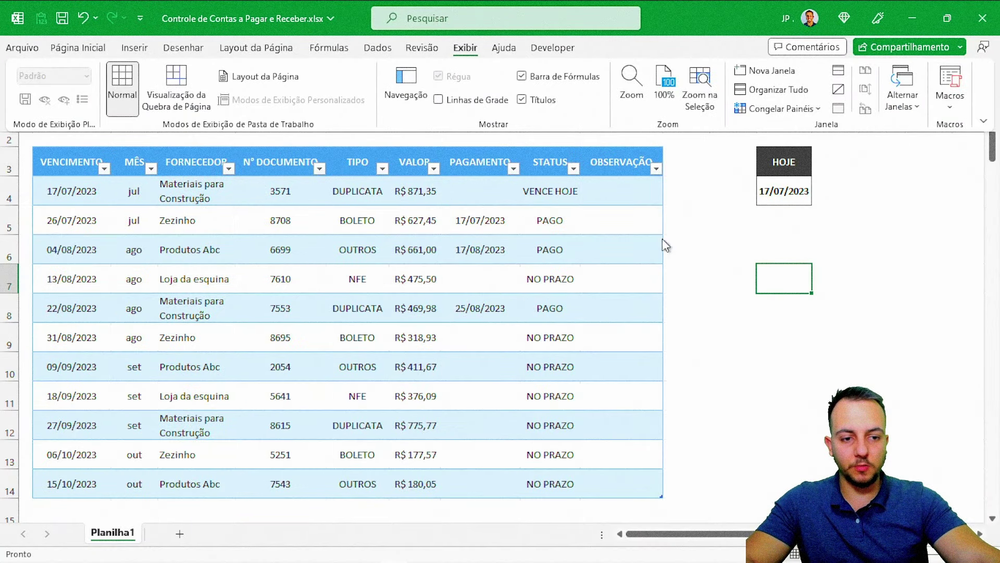
left_click(796, 353)
left_click(797, 354)
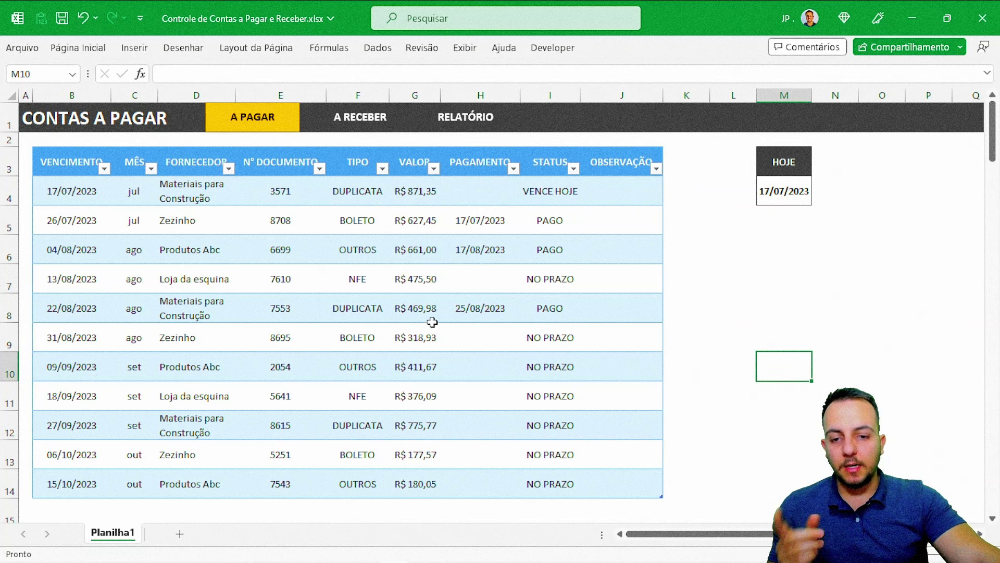
Apply Laranja Table Style Medium 10 to the bills table for orange headers and banded rows
left_click(345, 313)
left_click(203, 255)
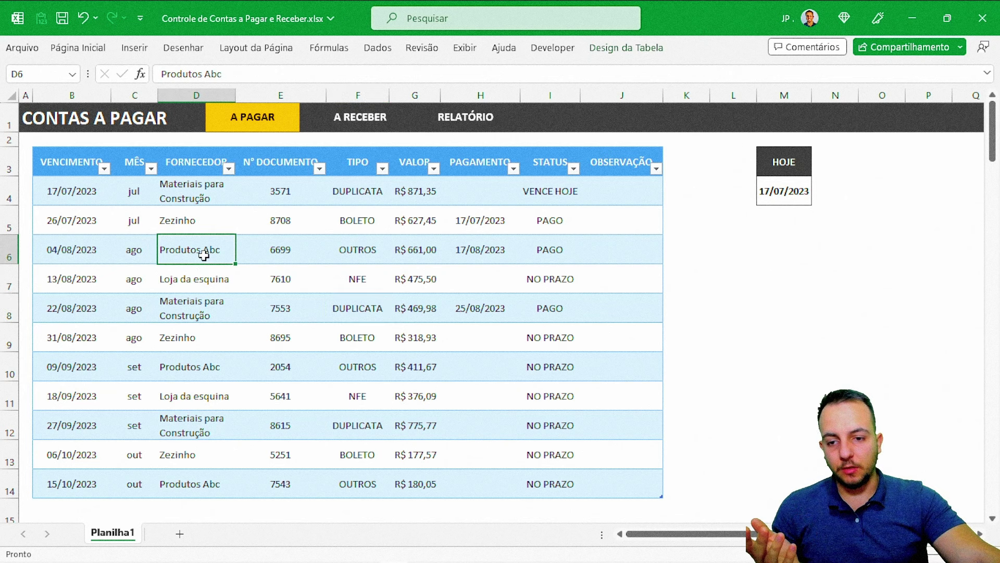
left_click(339, 312)
left_click(224, 281)
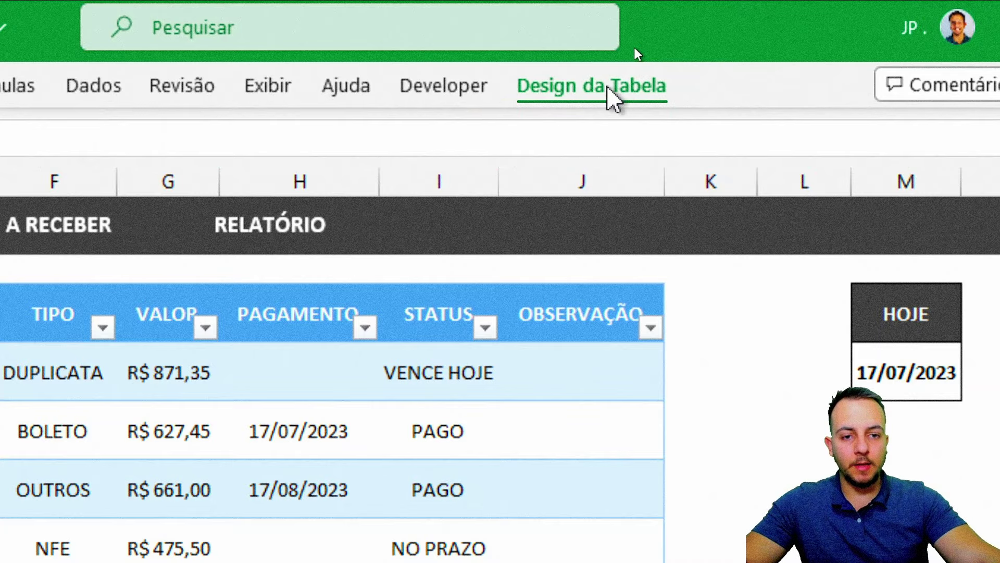
left_click(633, 48)
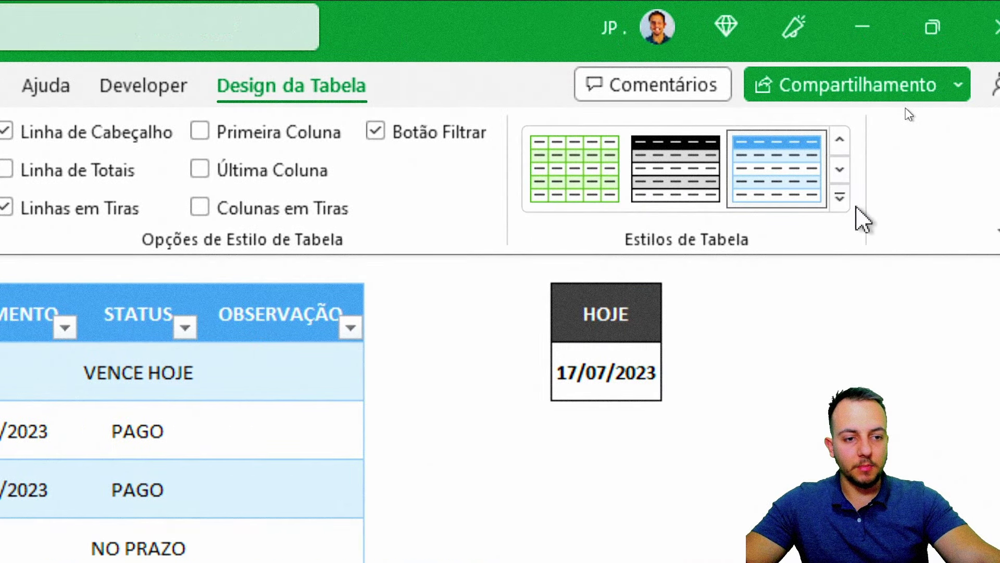
left_click(839, 197)
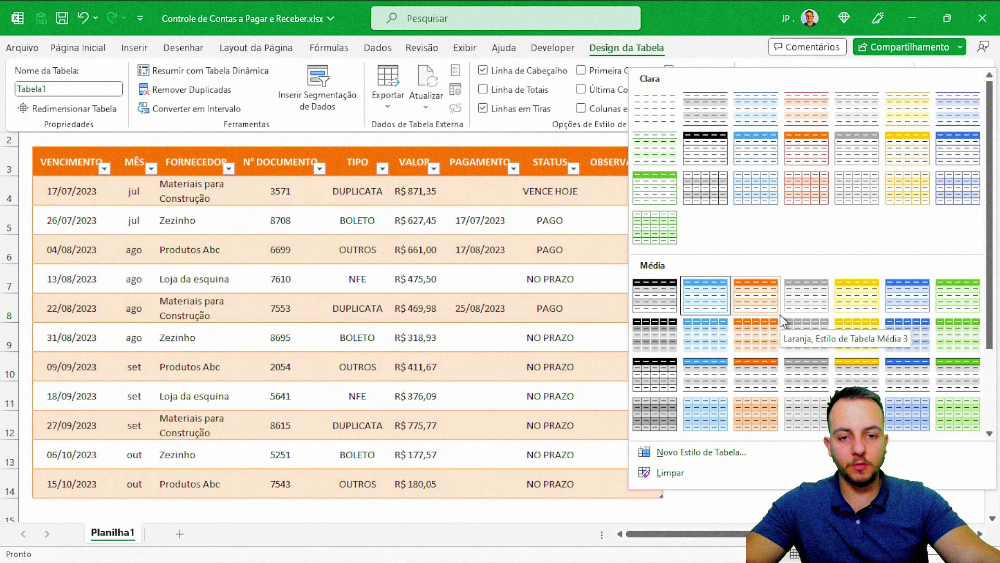
left_click(780, 316)
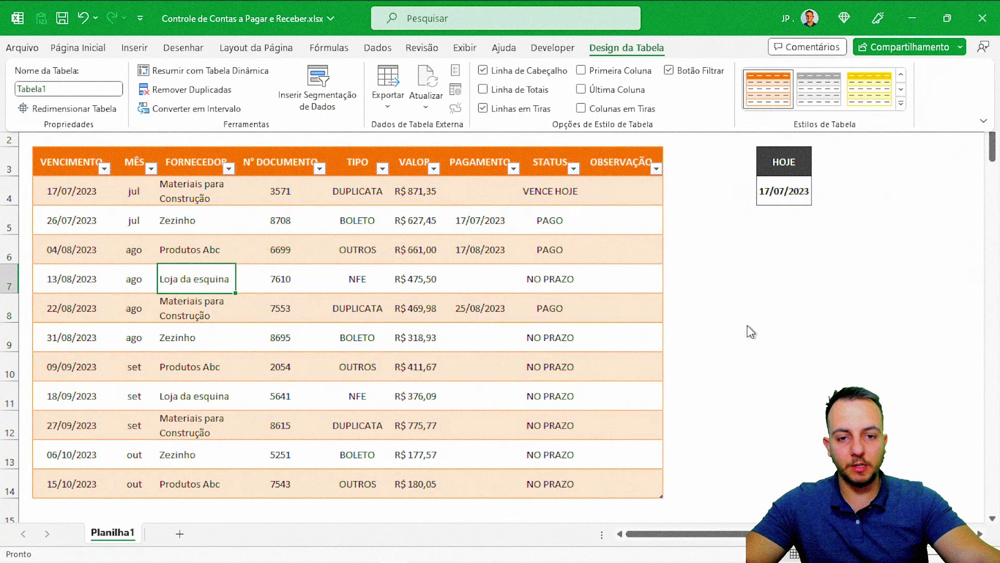
key("ctrl+F1")
left_click(469, 337)
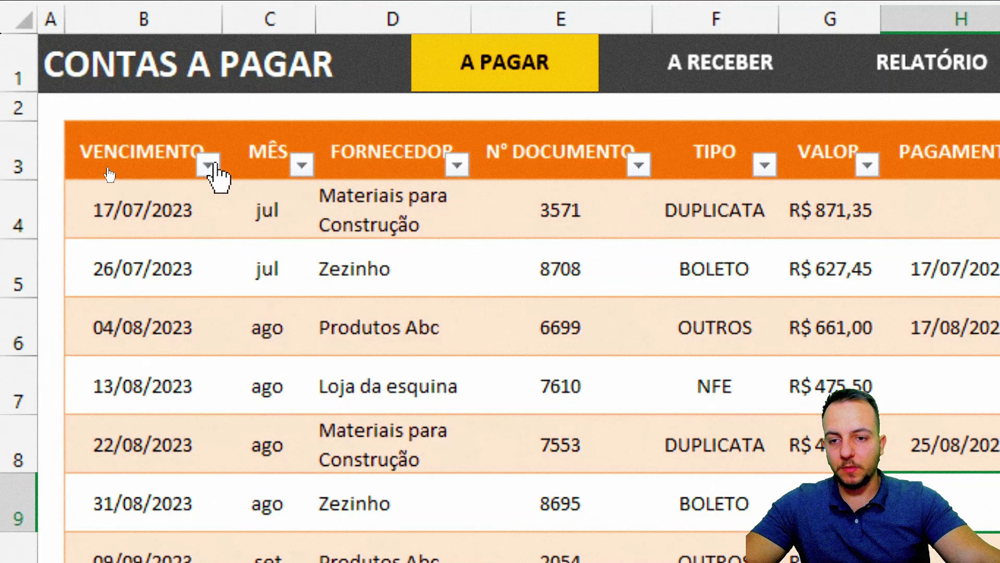
left_click(208, 166)
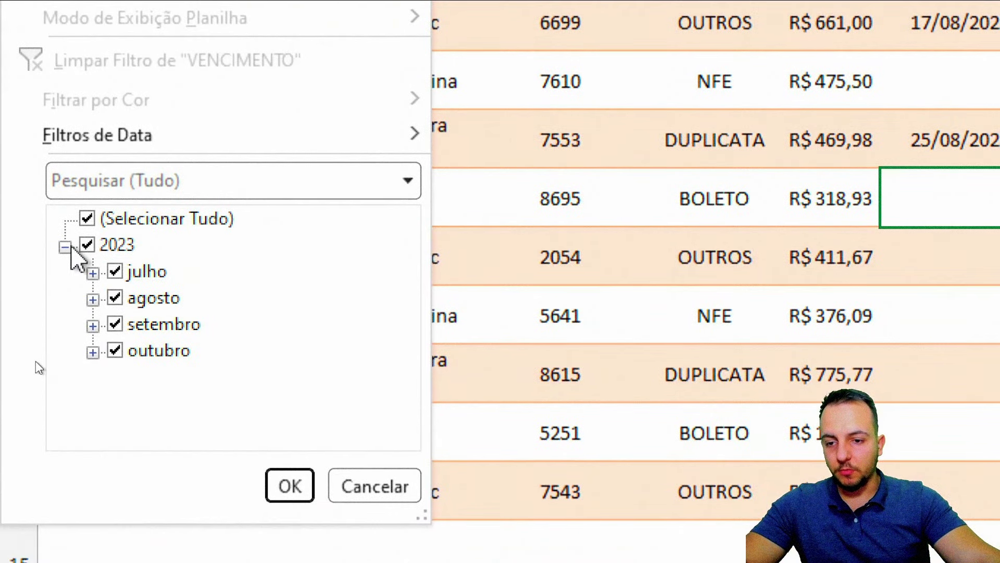
left_click(65, 246)
left_click(87, 245)
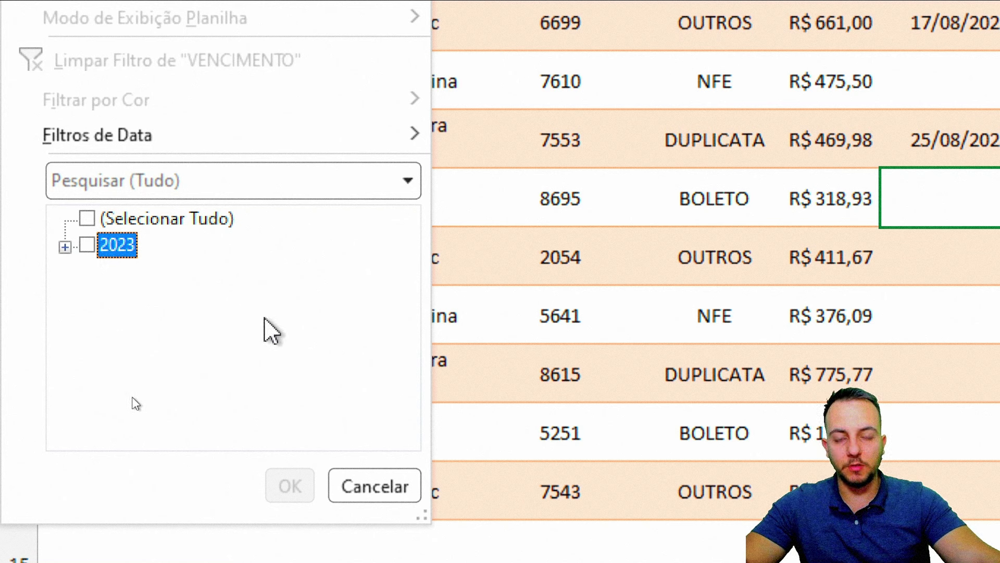
left_click(65, 247)
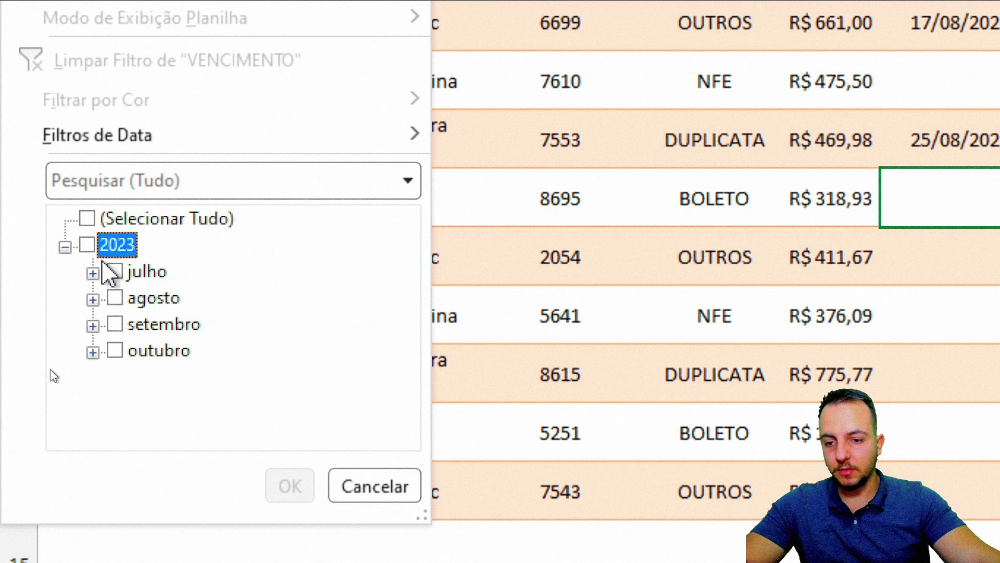
left_click(94, 299)
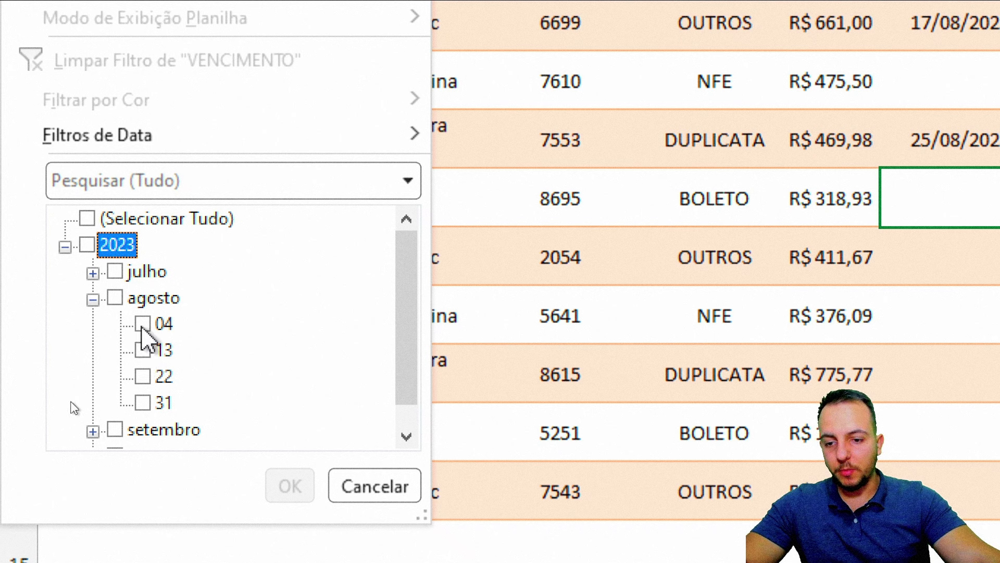
left_click(143, 324)
left_click(143, 376)
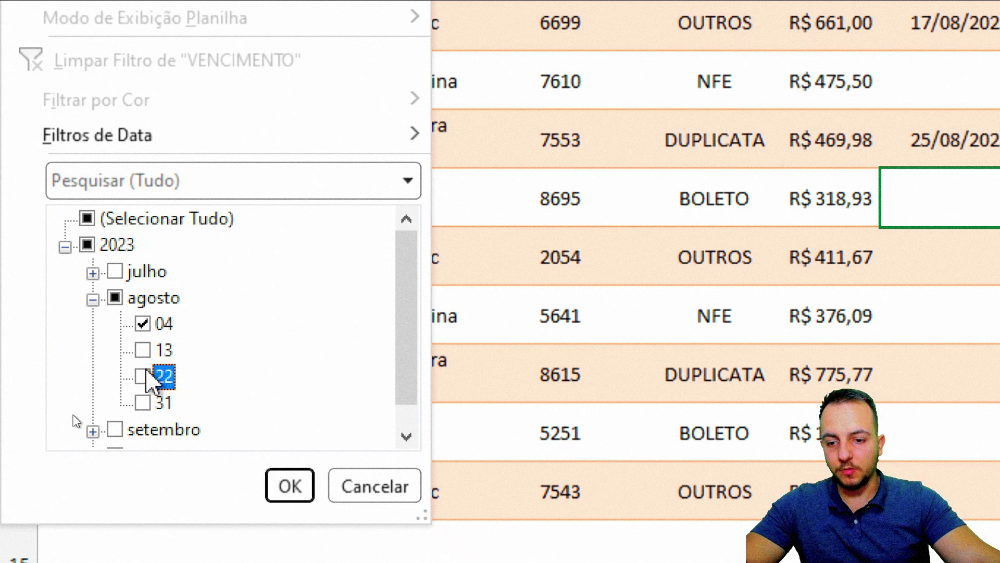
left_click(143, 323)
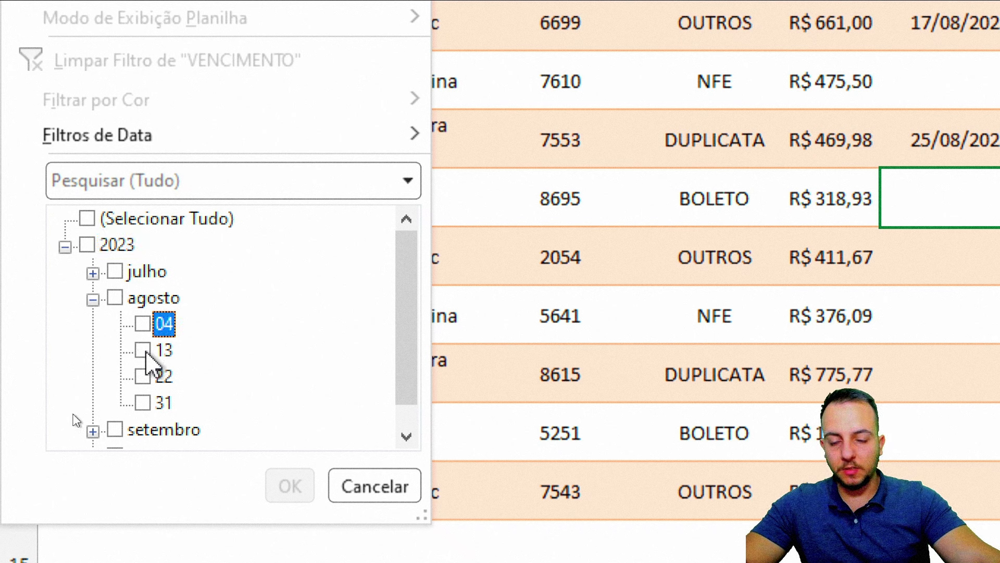
left_click(115, 298)
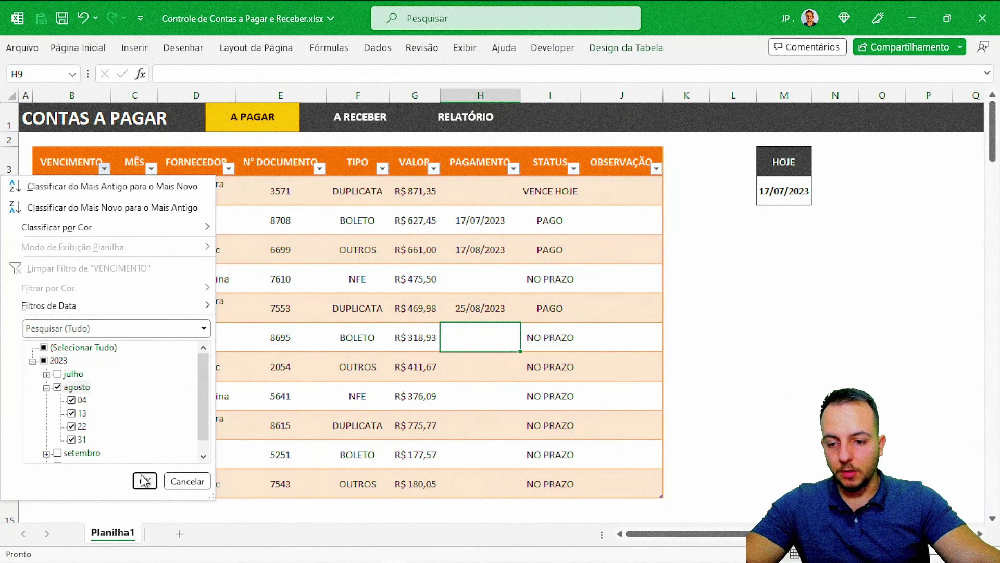
left_click(145, 480)
left_click(224, 419)
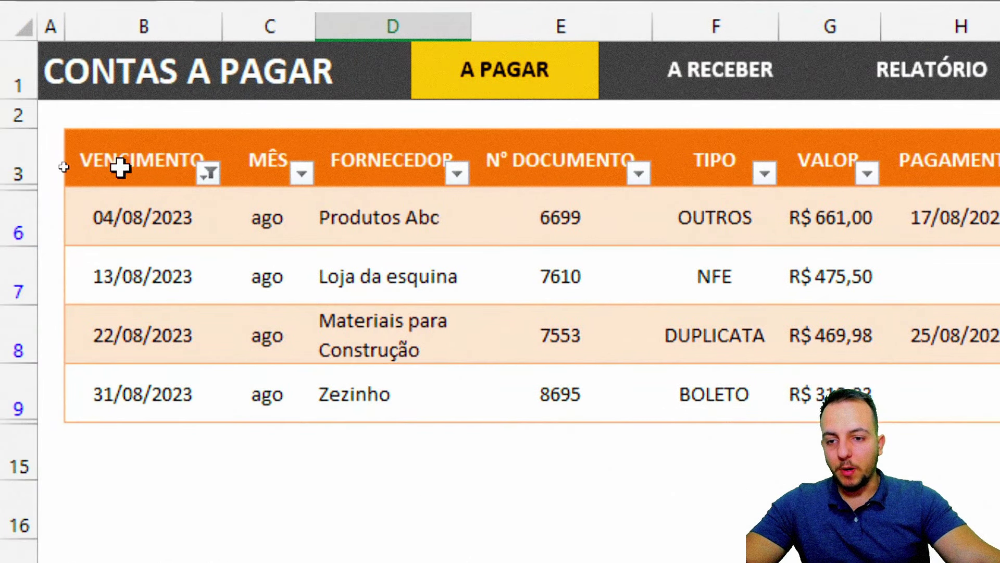
left_click(104, 168)
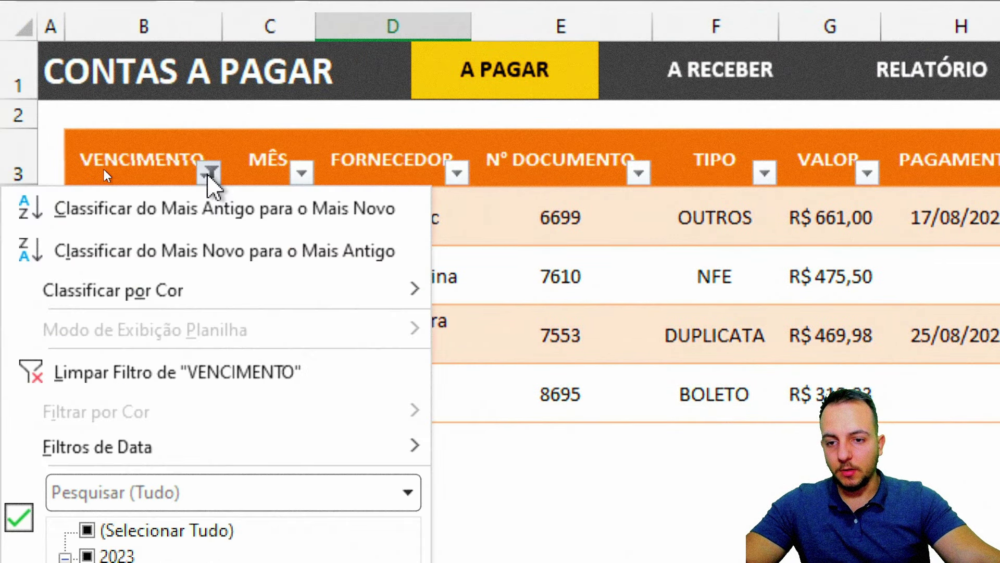
left_click(157, 372)
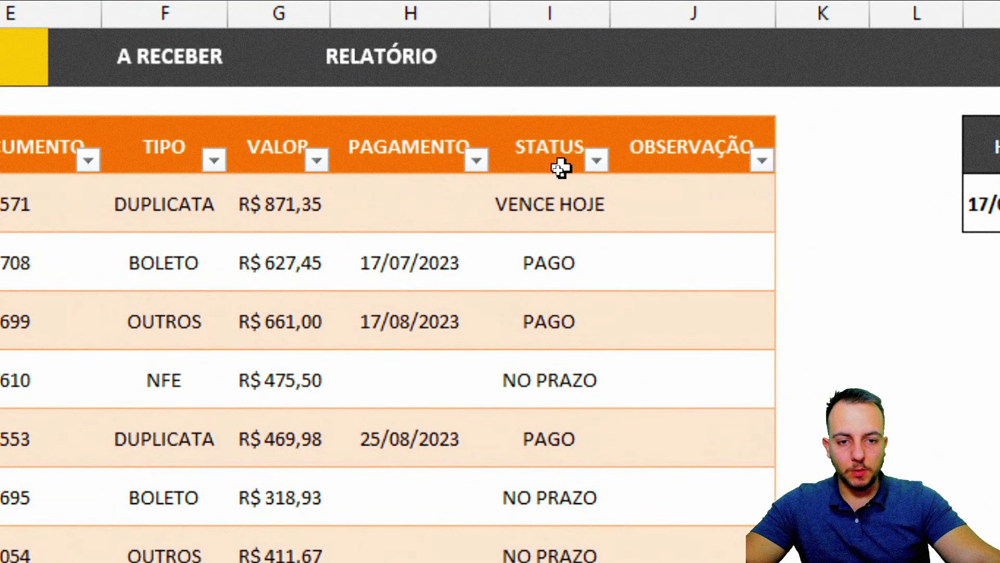
left_click(546, 155)
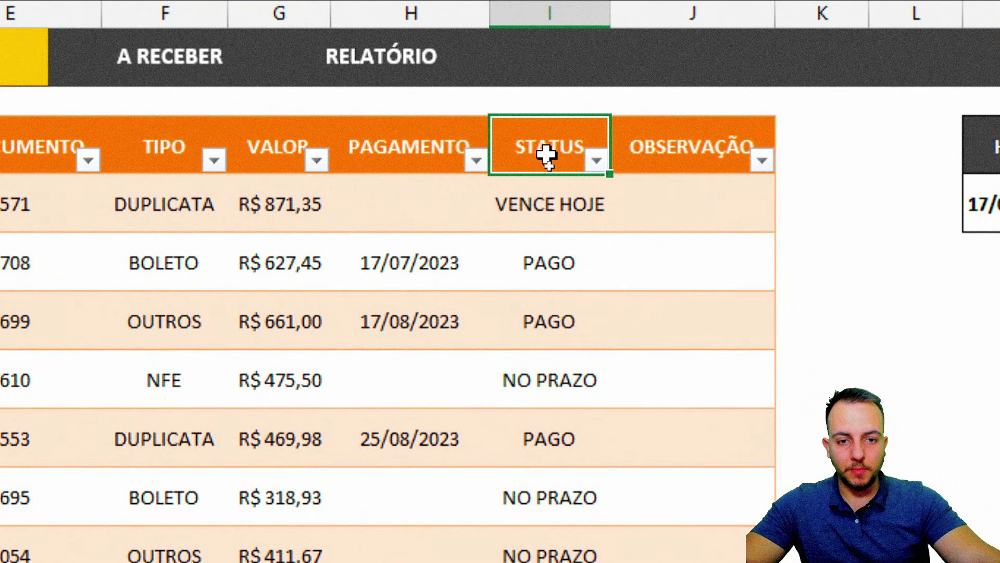
Filter the STATUS column to show only PAGO bills
left_click(596, 160)
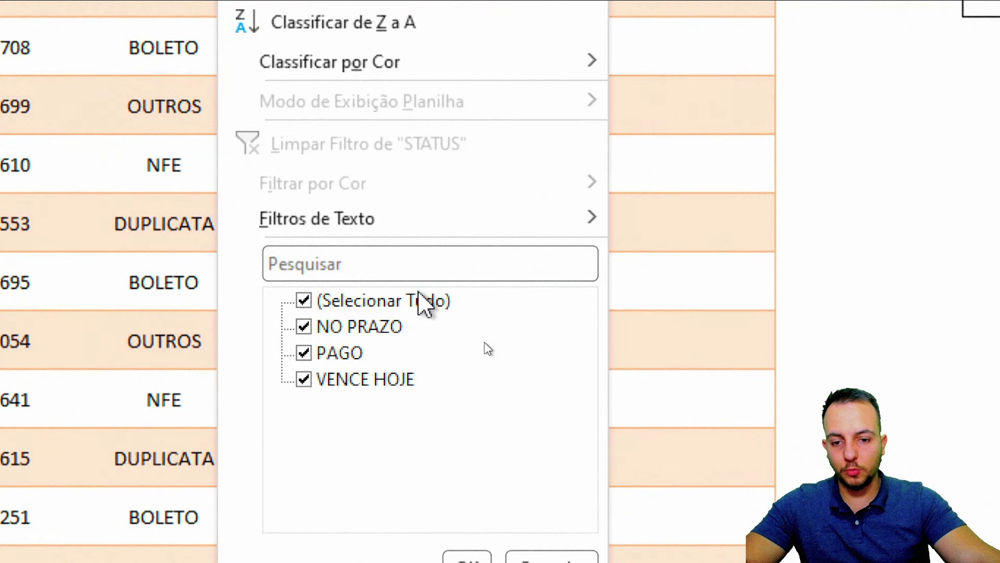
left_click(420, 297)
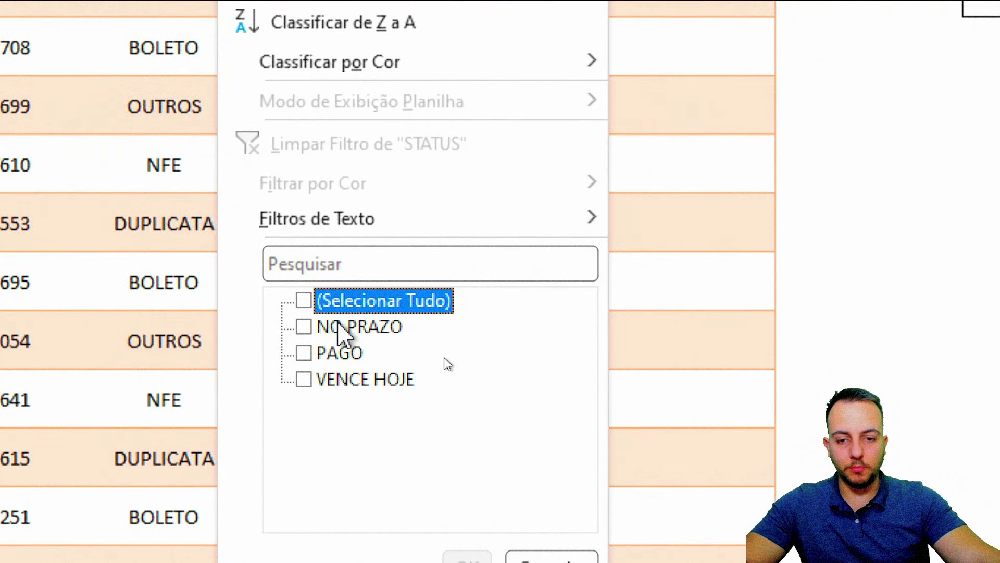
left_click(336, 327)
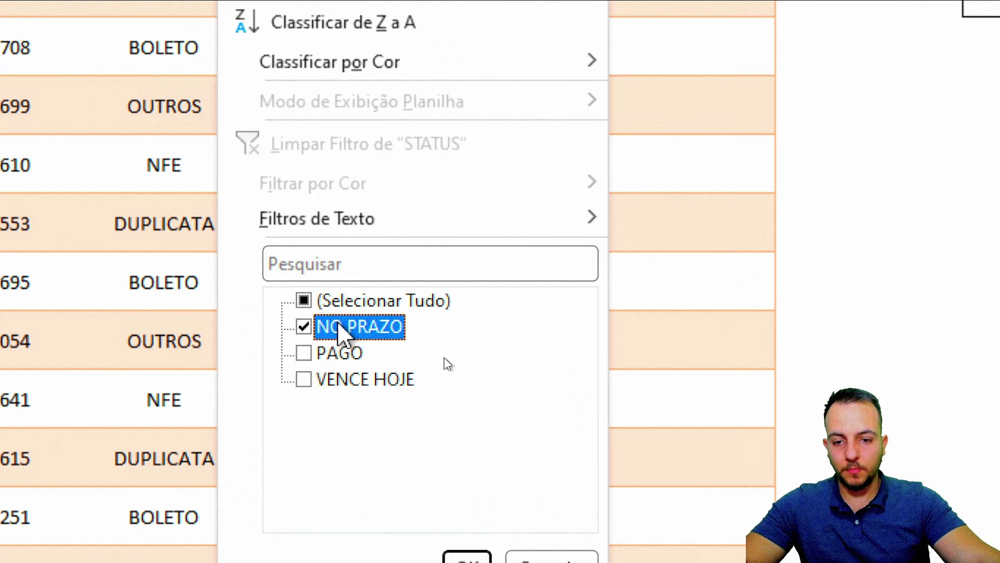
left_click(335, 354)
left_click(349, 331)
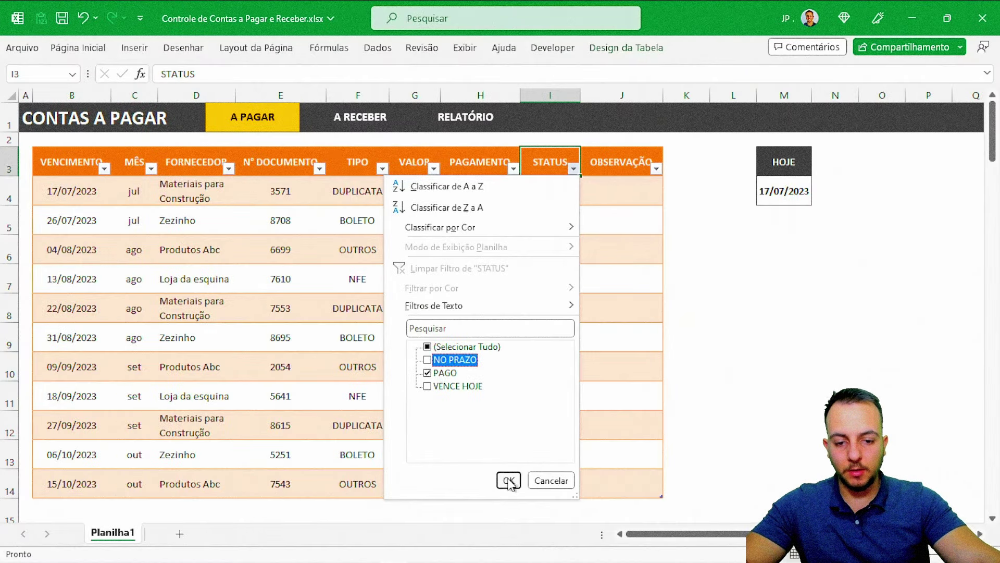
left_click(508, 479)
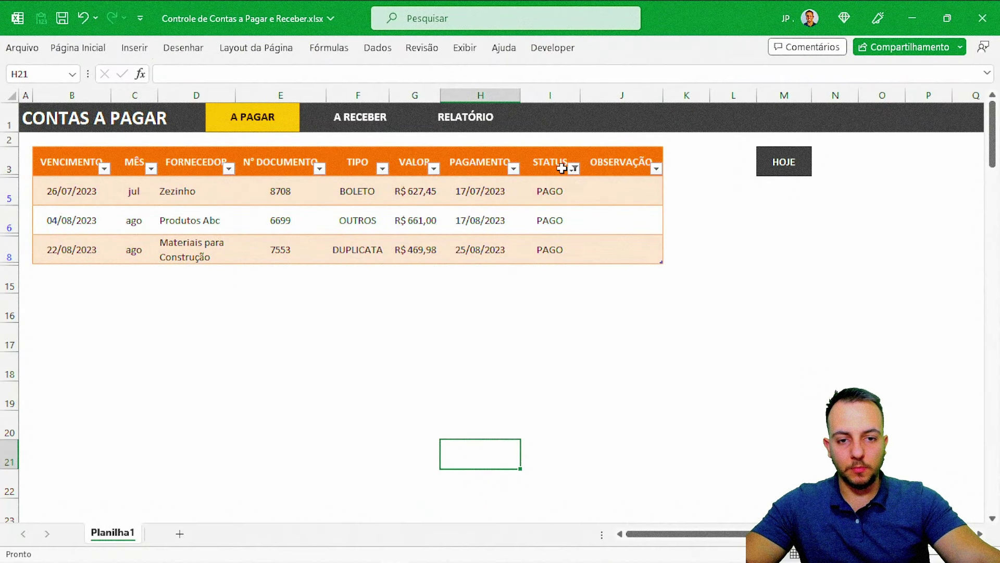
Clear the STATUS filter so all eleven bills show again, then select B3
left_click(574, 168)
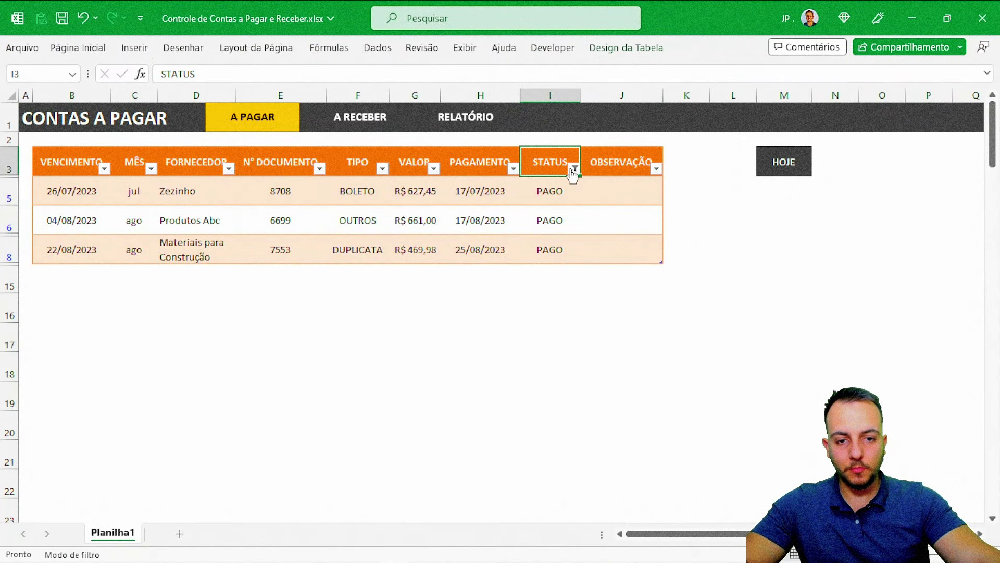
left_click(457, 269)
left_click(419, 245)
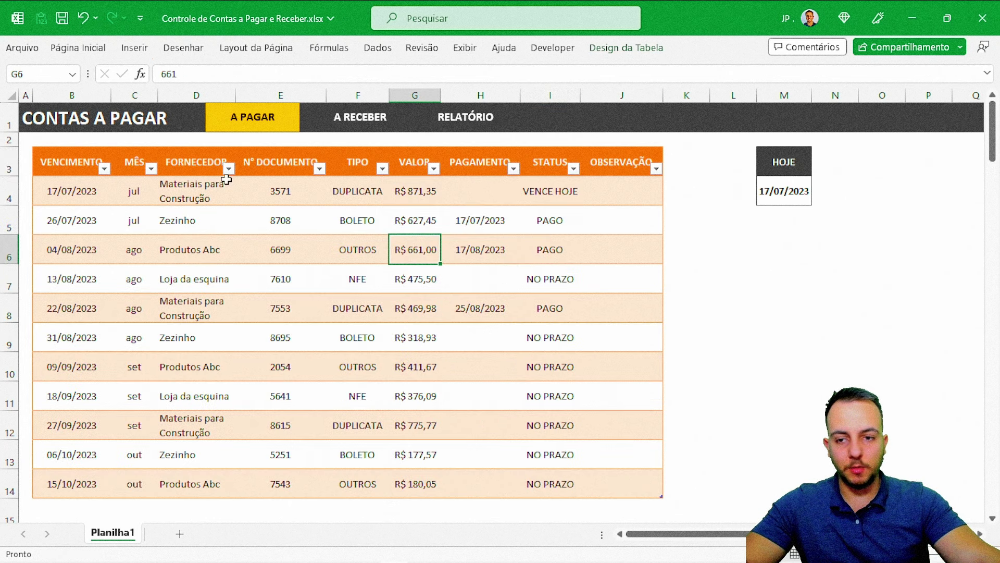
left_click(96, 171)
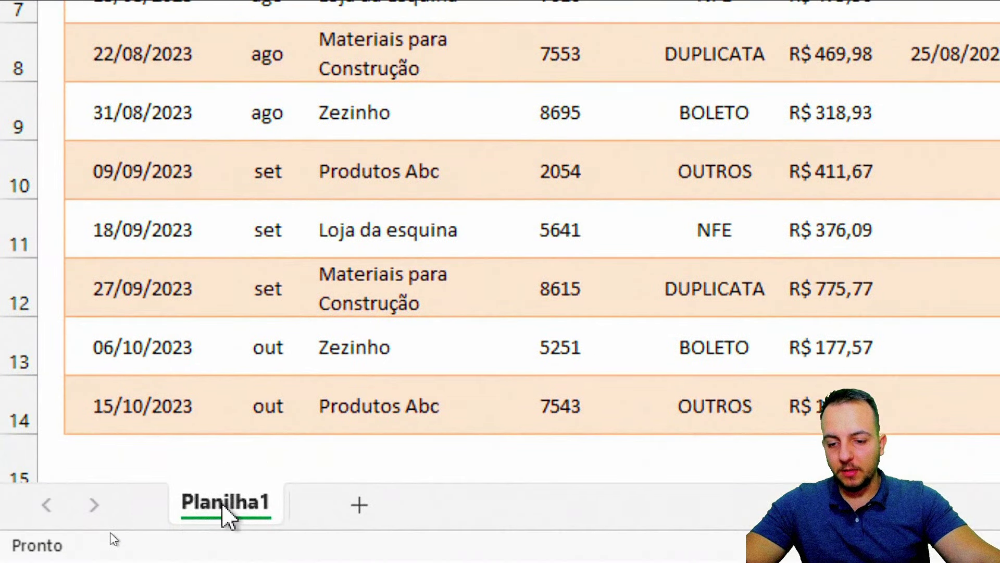
Ctrl-drag the Planilha1 sheet to create the copy Planilha1 (2)
left_click_drag(293, 499, 241, 512)
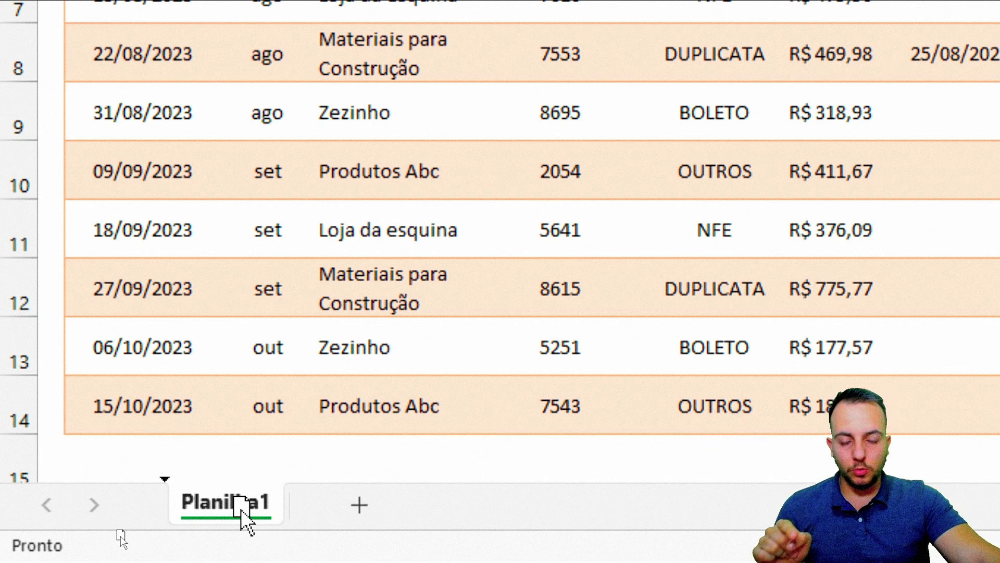
key("ctrl")
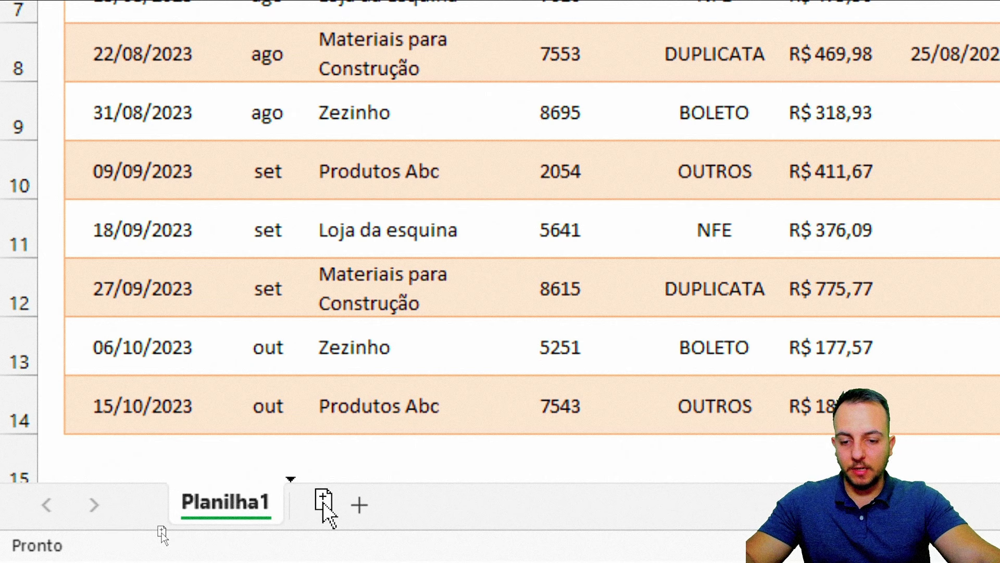
left_click_drag(241, 512, 324, 502)
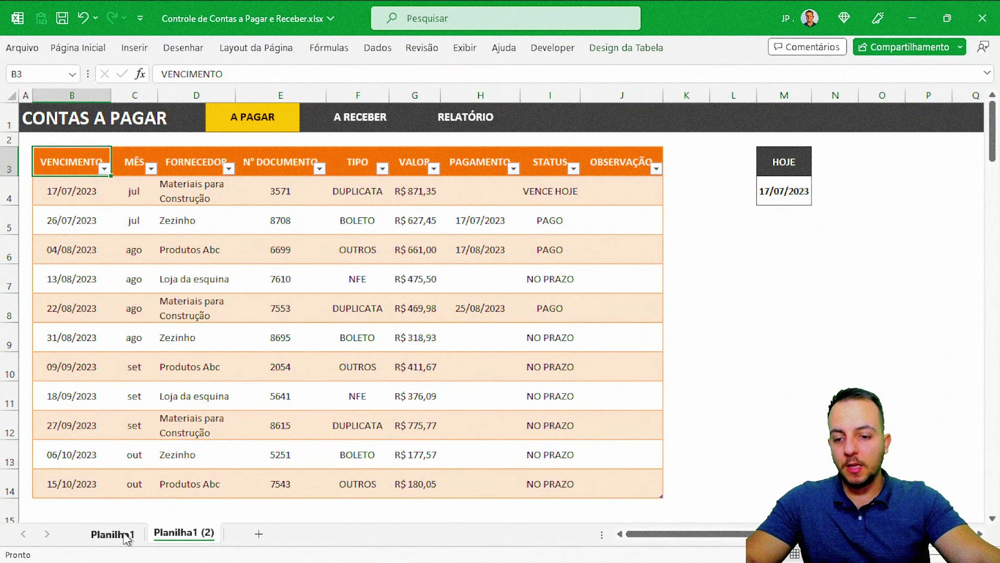
Copy Planilha1 (2) to the right to create a third sheet, Planilha1 (3)
left_click(127, 536)
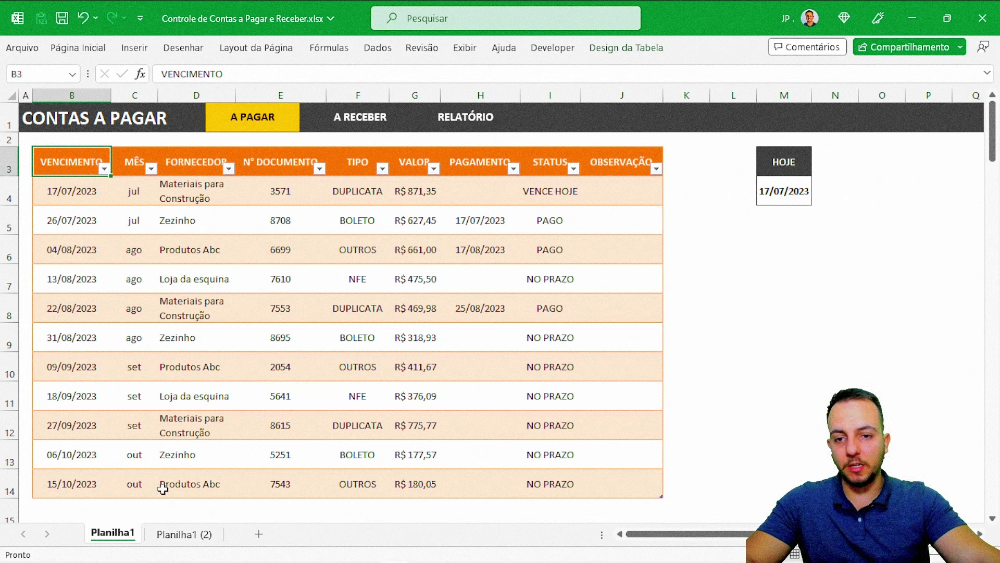
left_click(182, 536)
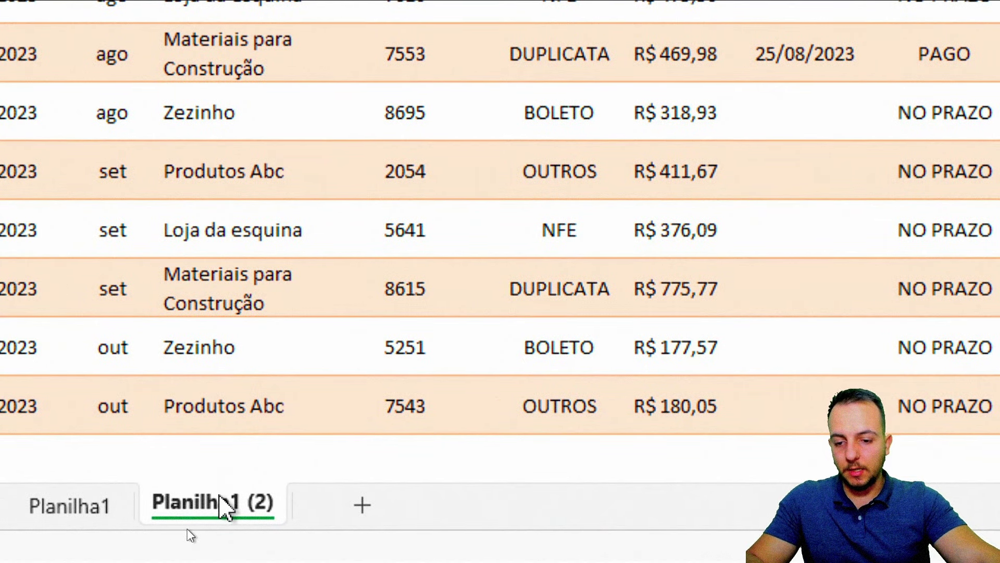
left_click_drag(224, 505, 360, 495)
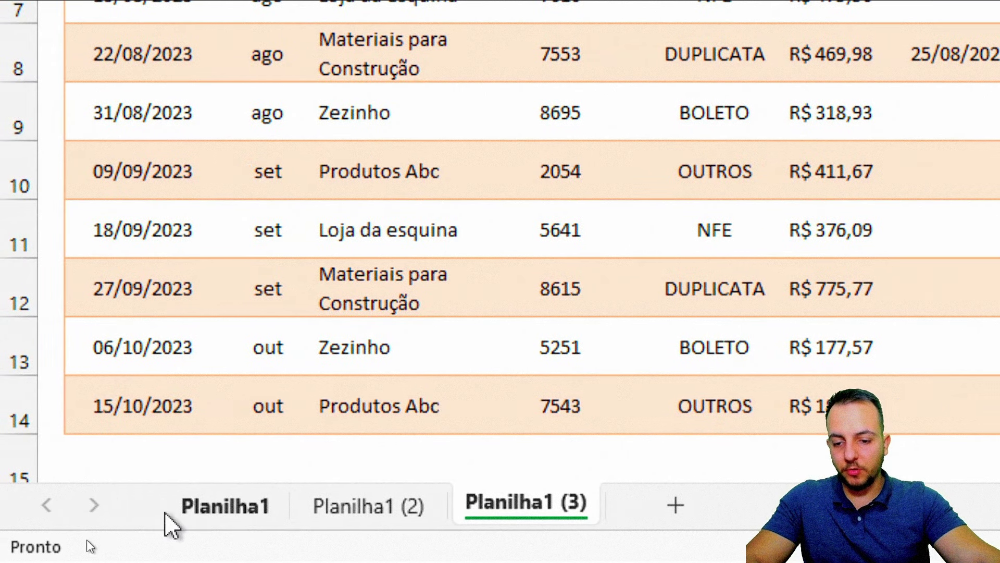
Rename the Planilha1 sheet to A PAGAR
left_click(226, 516)
right_click(229, 510)
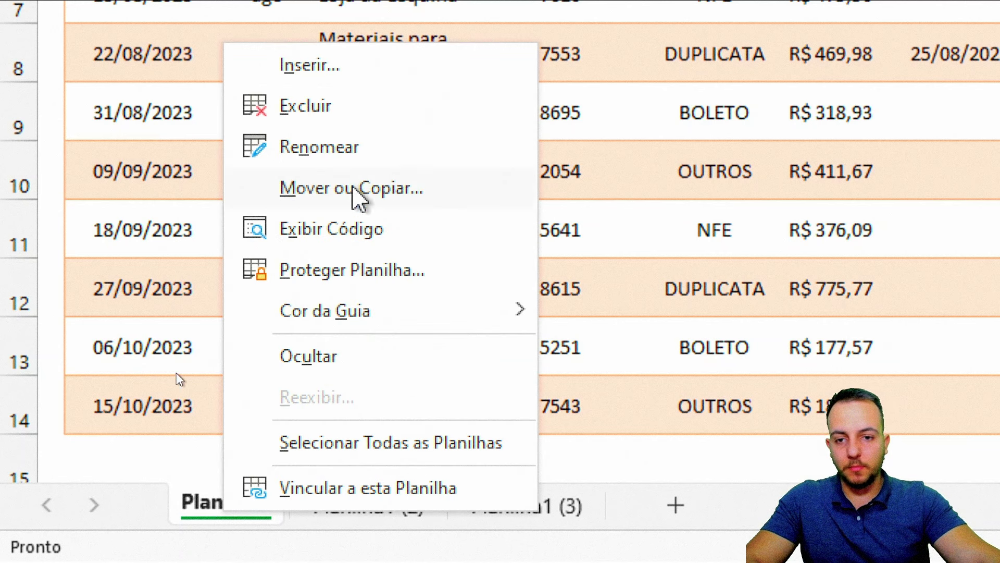
left_click(371, 148)
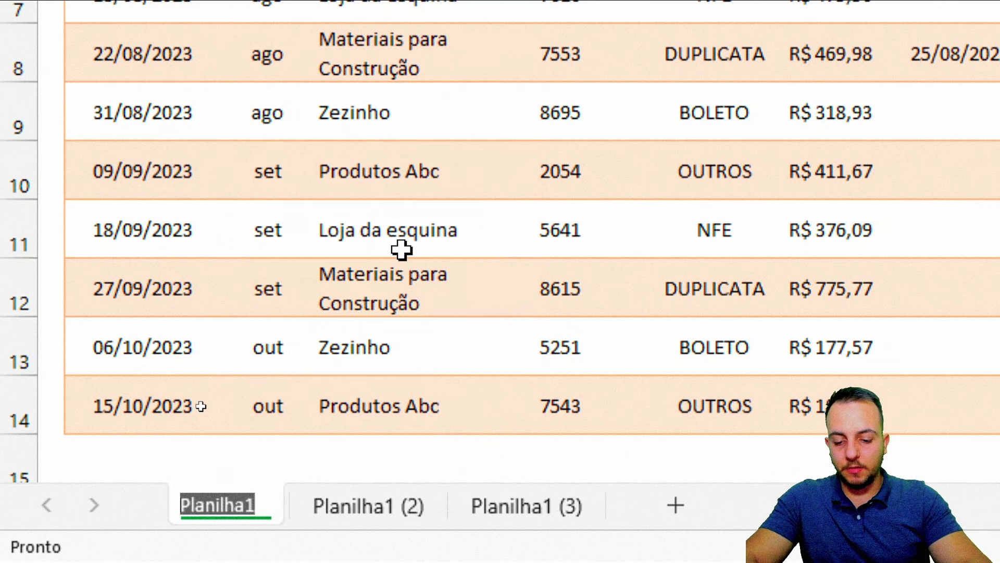
type("A PAG")
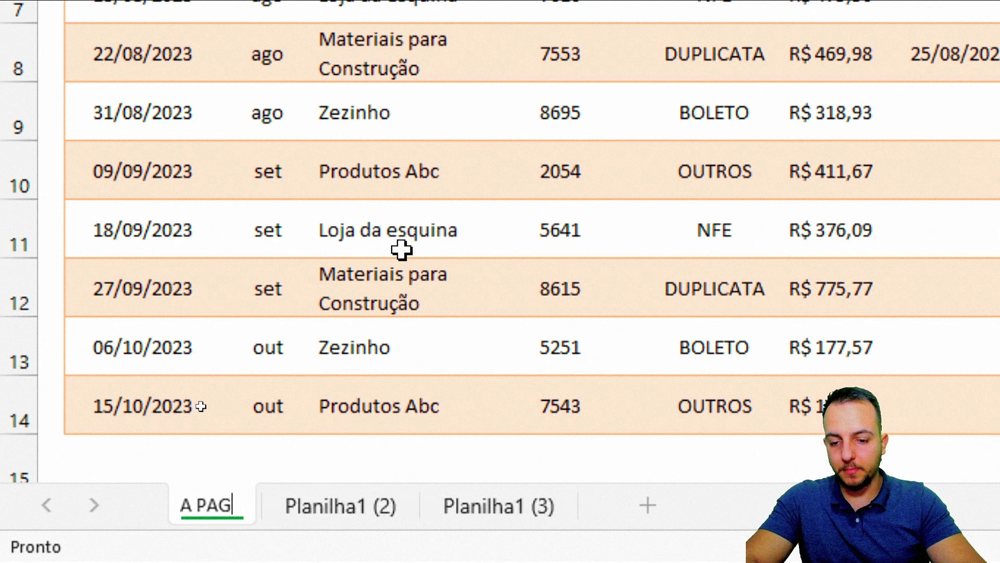
type("AR")
key("Return")
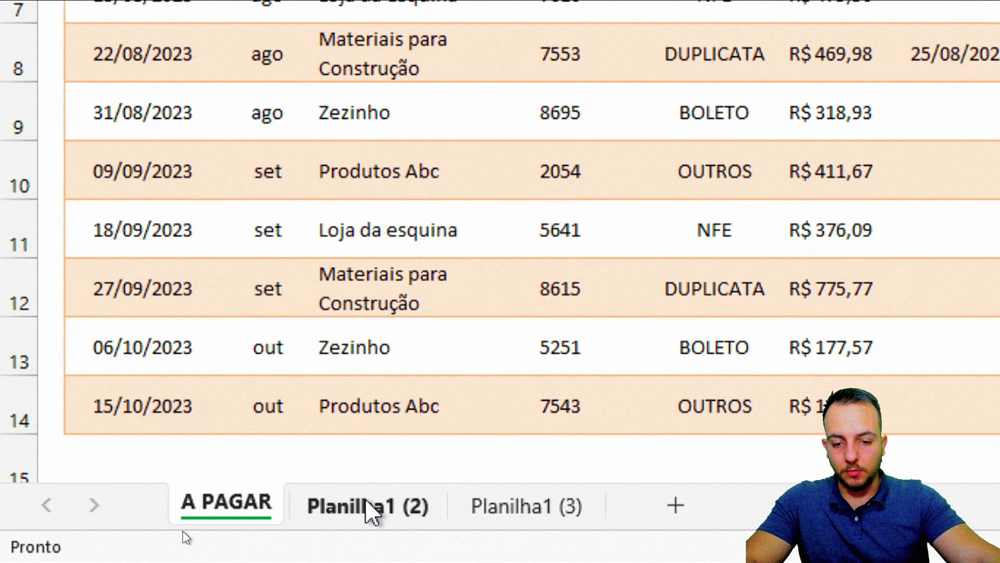
Rename the Planilha1 (2) sheet to RECEBER
right_click(369, 507)
left_click(465, 136)
type("RE")
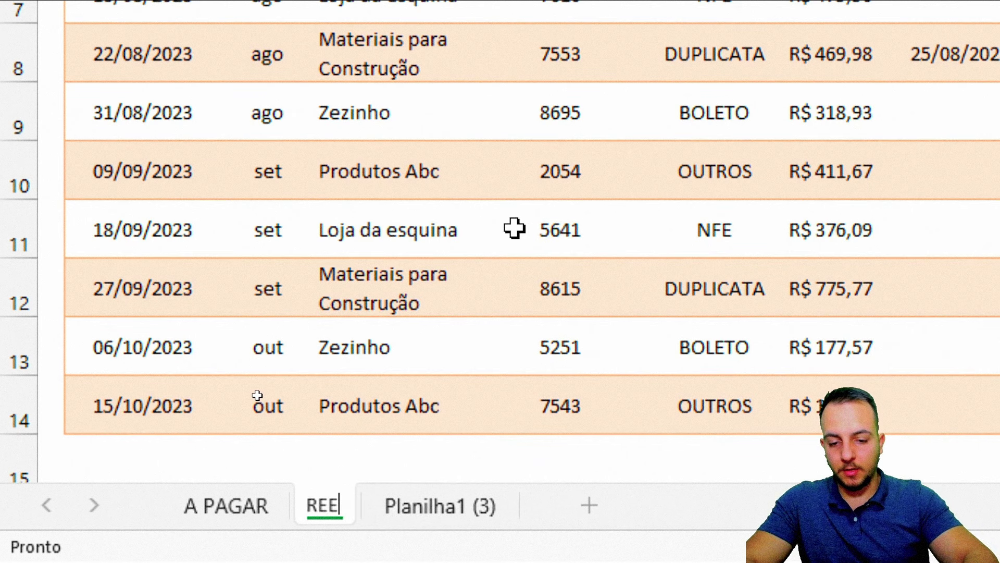
type("CEBER")
key("Return")
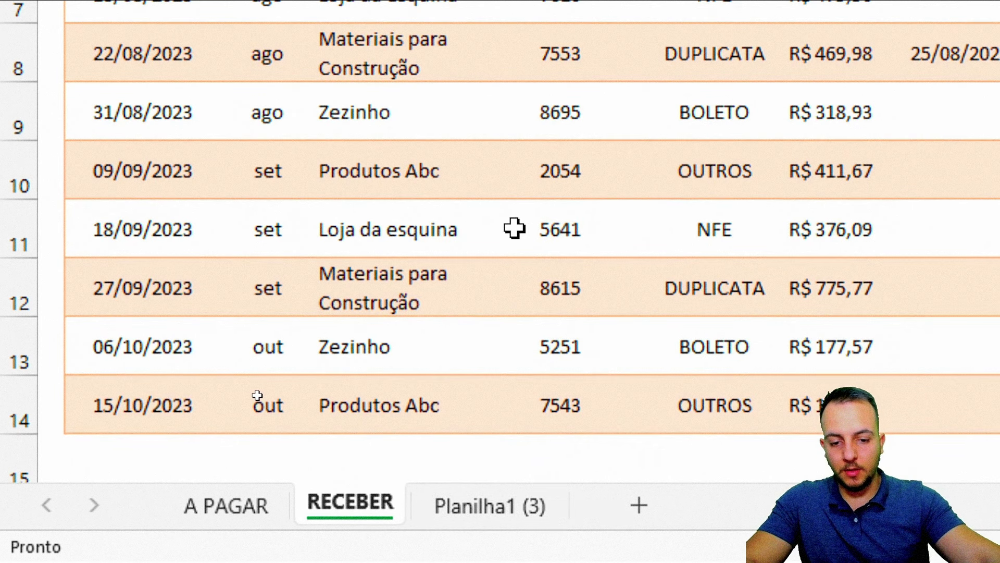
Rename the Planilha1 (3) sheet to RELATÓRIO
right_click(509, 508)
left_click(599, 136)
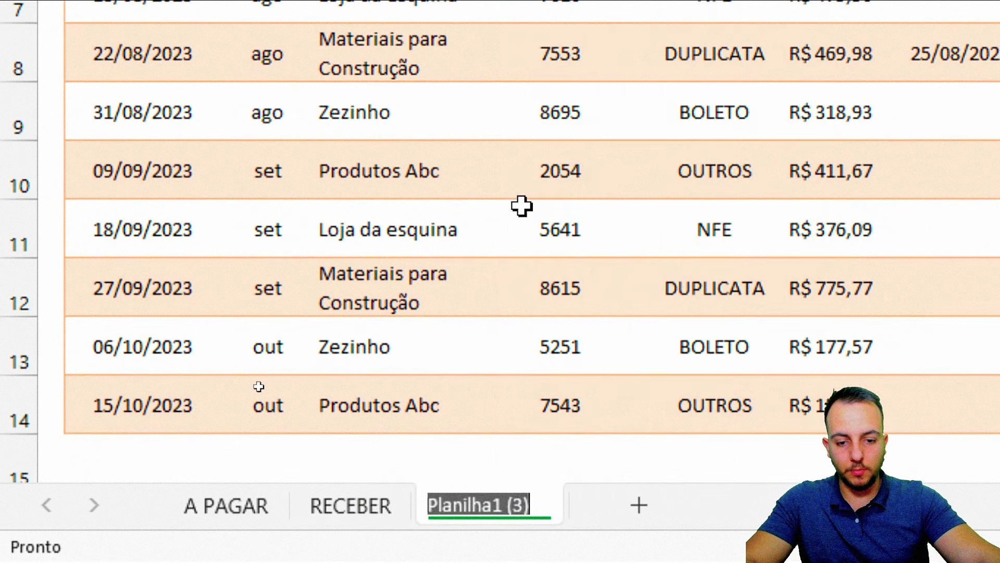
type("RELATÓRIO")
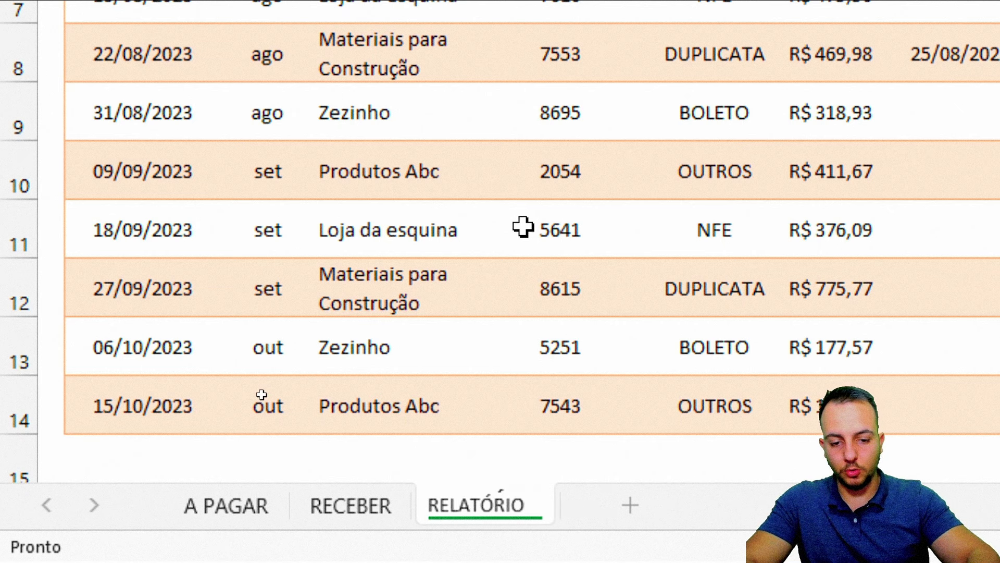
key("Return")
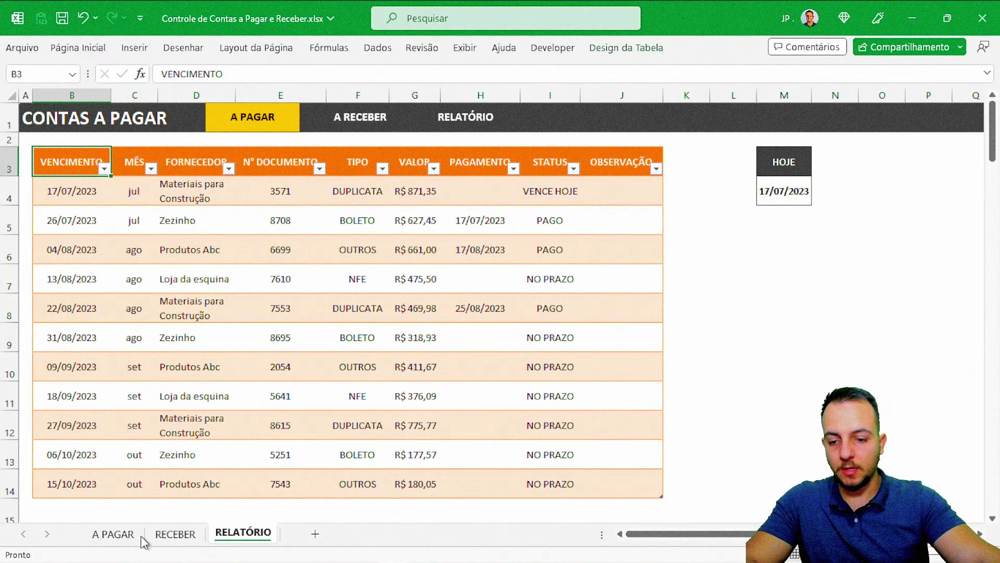
Flip through the A PAGAR, RECEBER and RELATÓRIO sheets, ending on A PAGAR
left_click(117, 535)
left_click(175, 535)
left_click(229, 535)
left_click(120, 535)
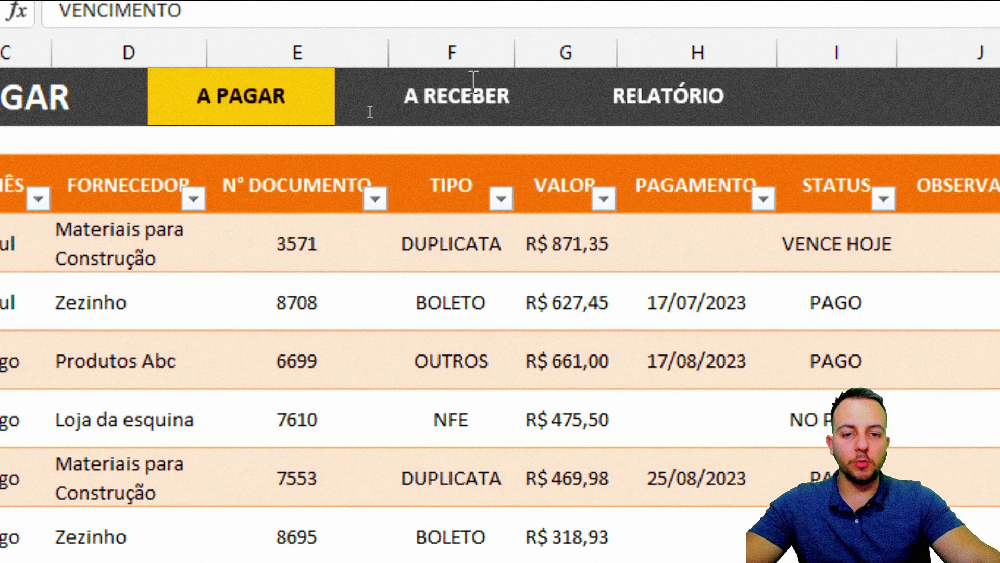
Hyperlink the A PAGAR shape to the A PAGAR sheet in this document
right_click(192, 89)
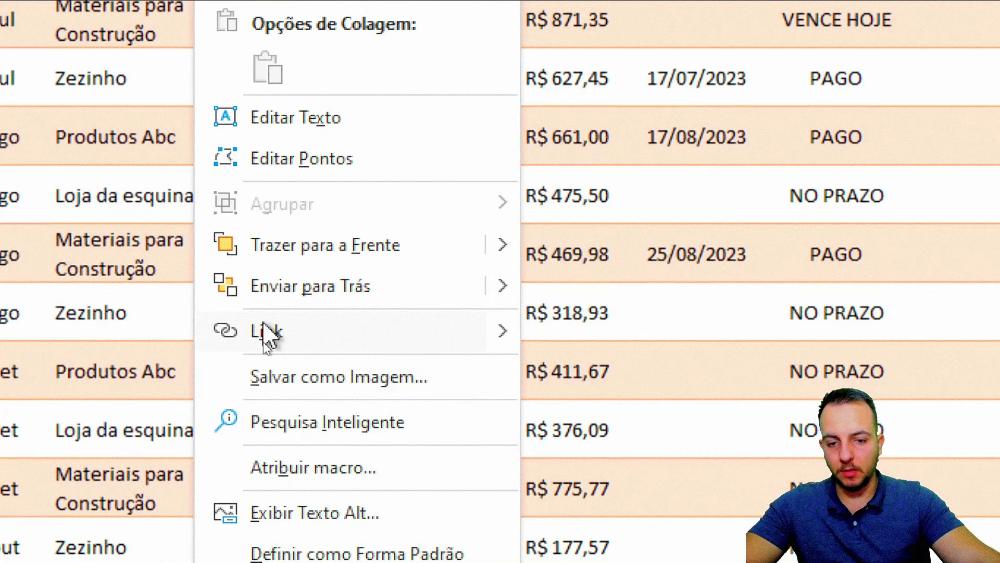
left_click(264, 331)
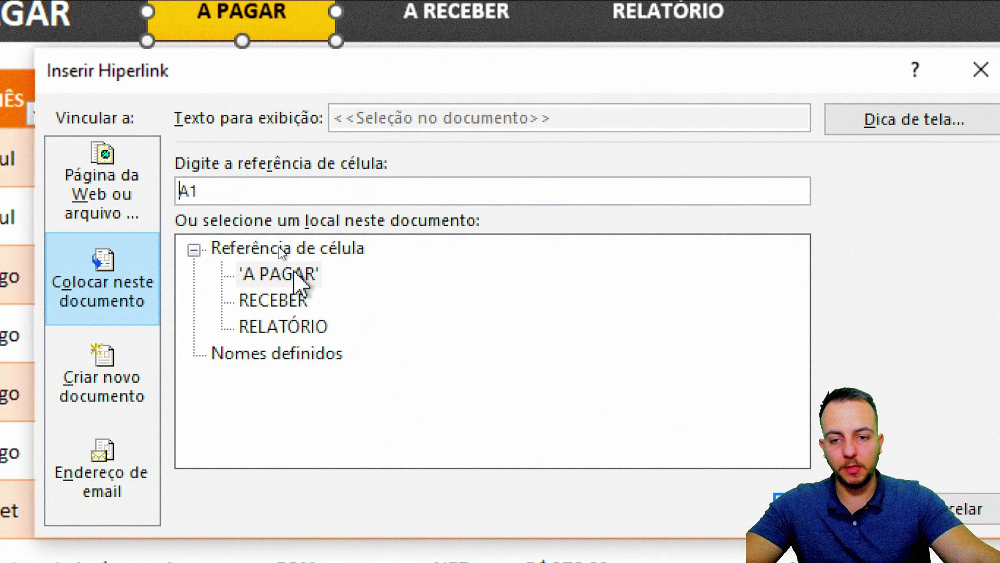
left_click(268, 274)
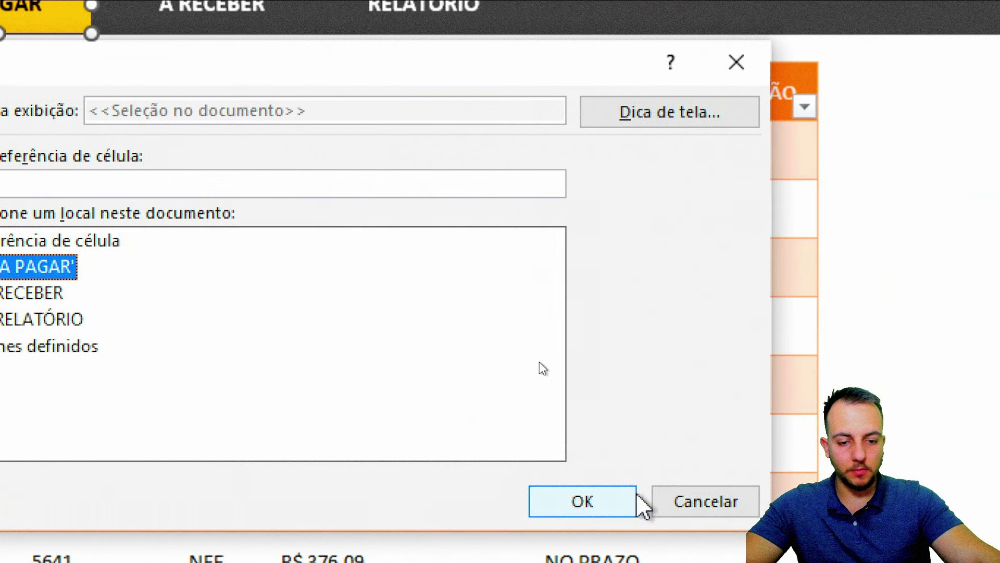
left_click(823, 508)
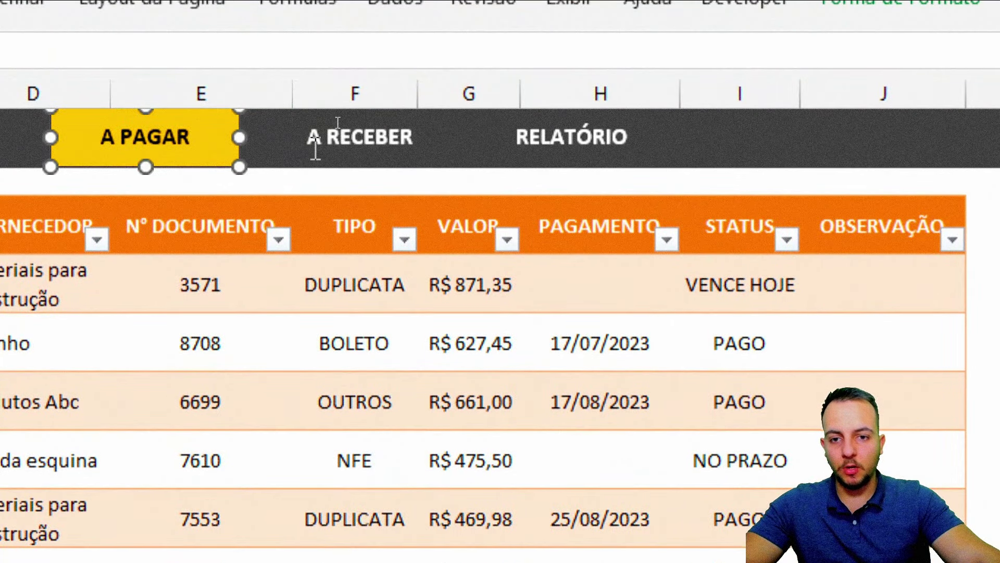
Hyperlink the A RECEBER shape to the RECEBER sheet
right_click(315, 151)
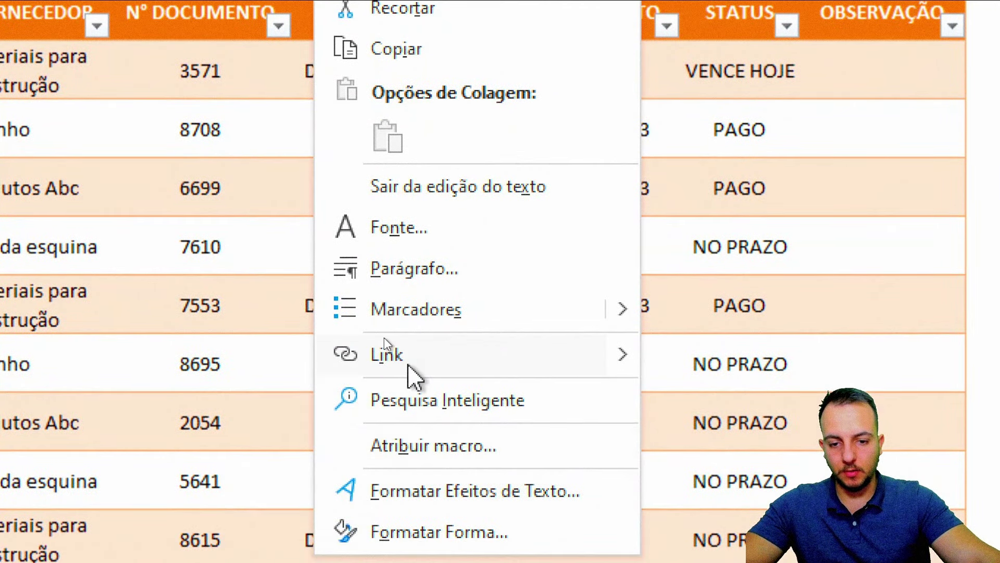
left_click(407, 365)
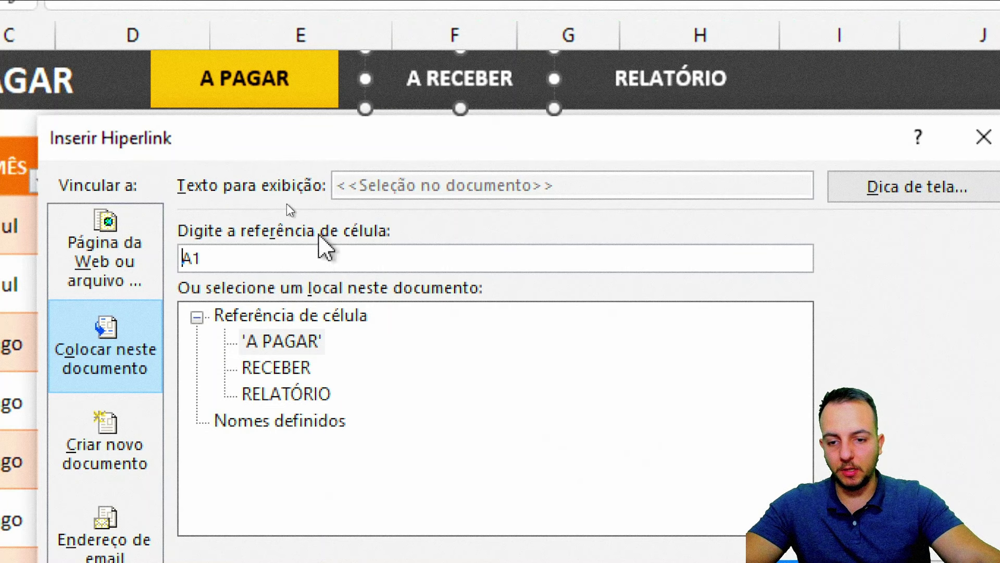
left_click(263, 367)
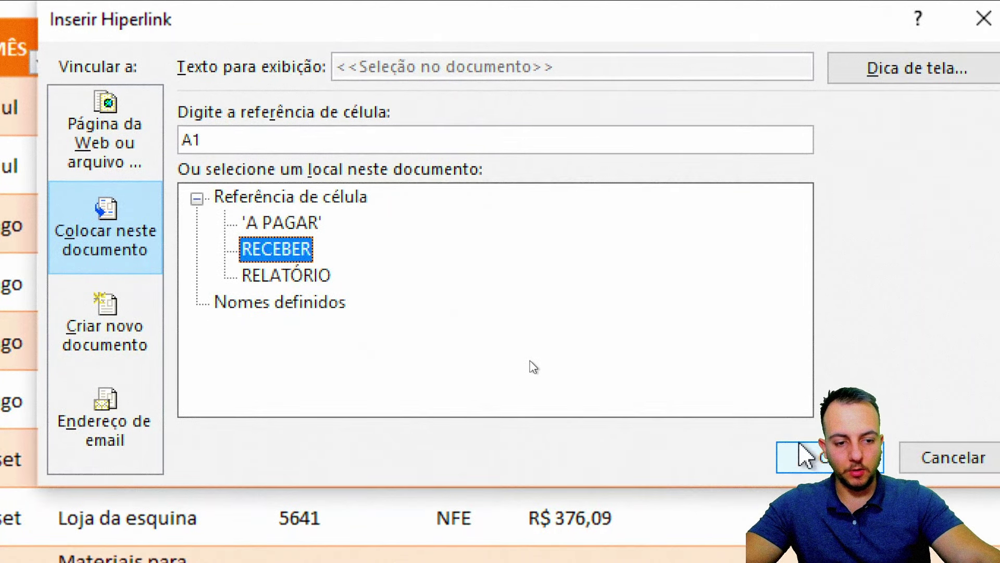
left_click(804, 458)
Hyperlink the RELATÓRIO shape to the RELATÓRIO sheet
right_click(660, 156)
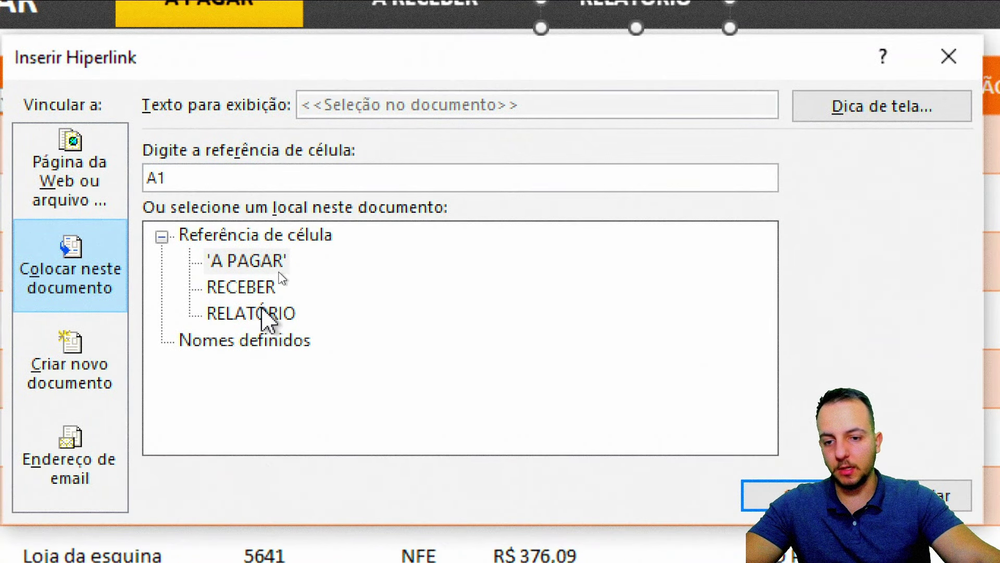
left_click(247, 313)
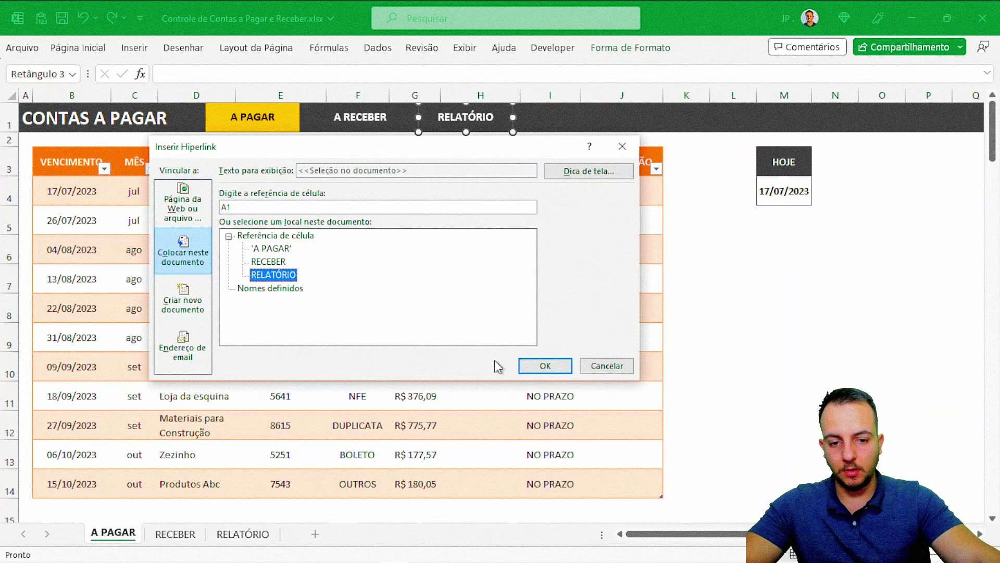
left_click(539, 364)
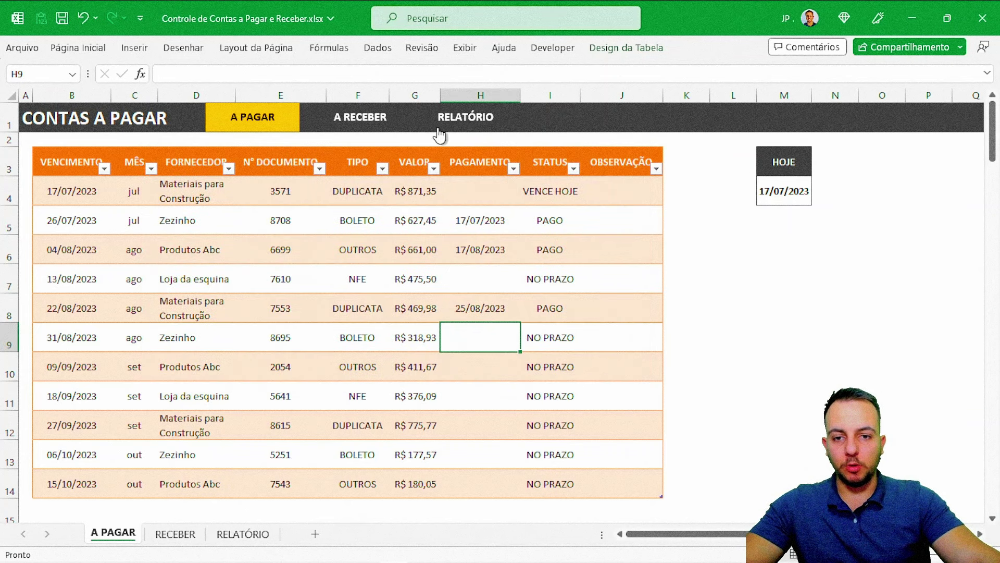
Switch among the A PAGAR, RECEBER and RELATÓRIO sheets via tabs and links to test navigation
left_click(175, 533)
left_click(243, 533)
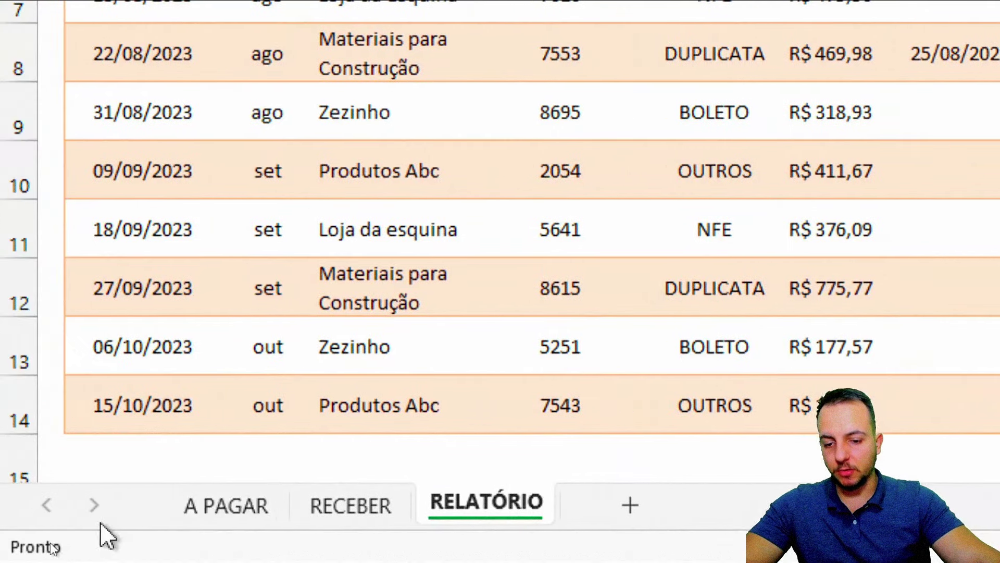
key("ctrl+Page_Up")
left_click(244, 515)
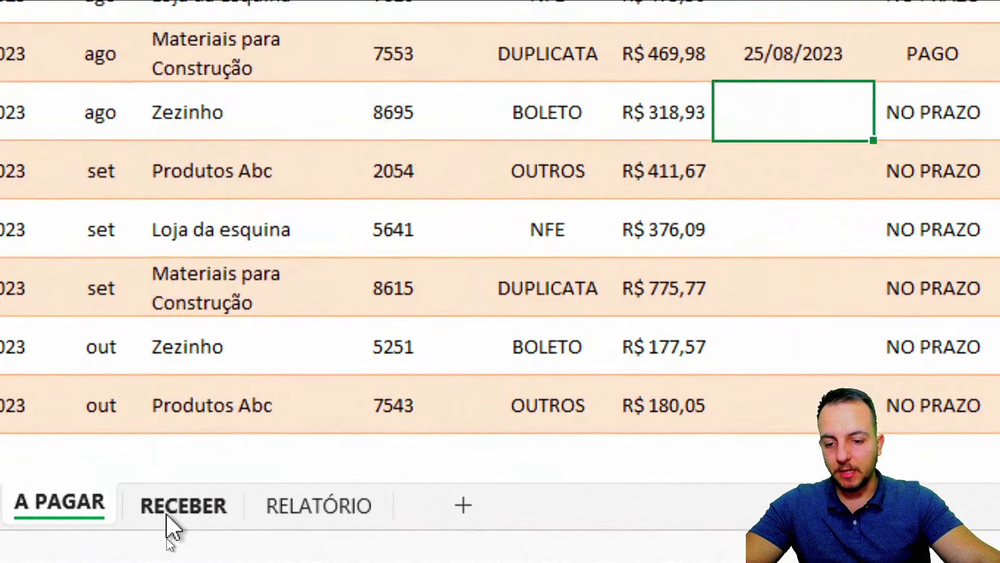
left_click(172, 535)
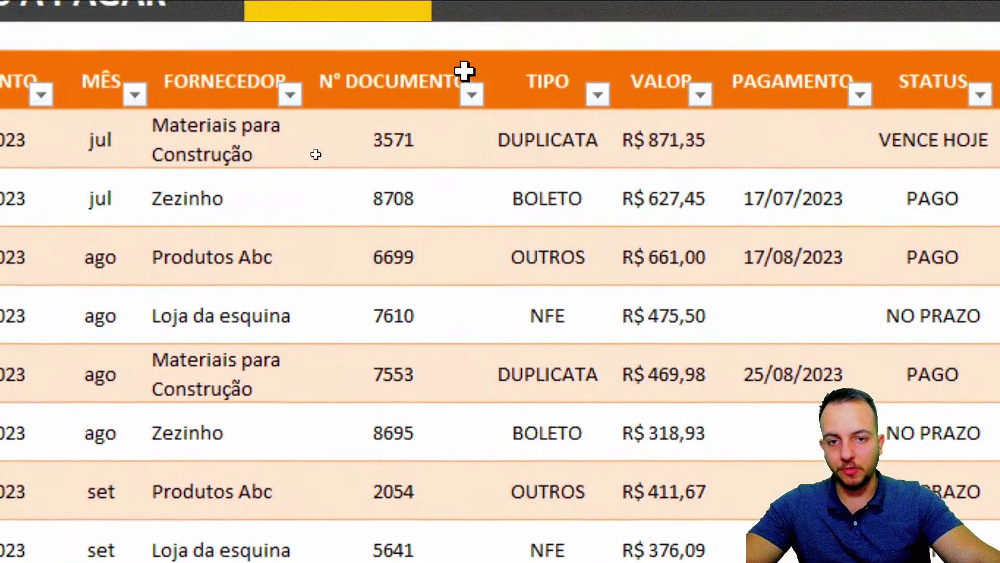
left_click(272, 127)
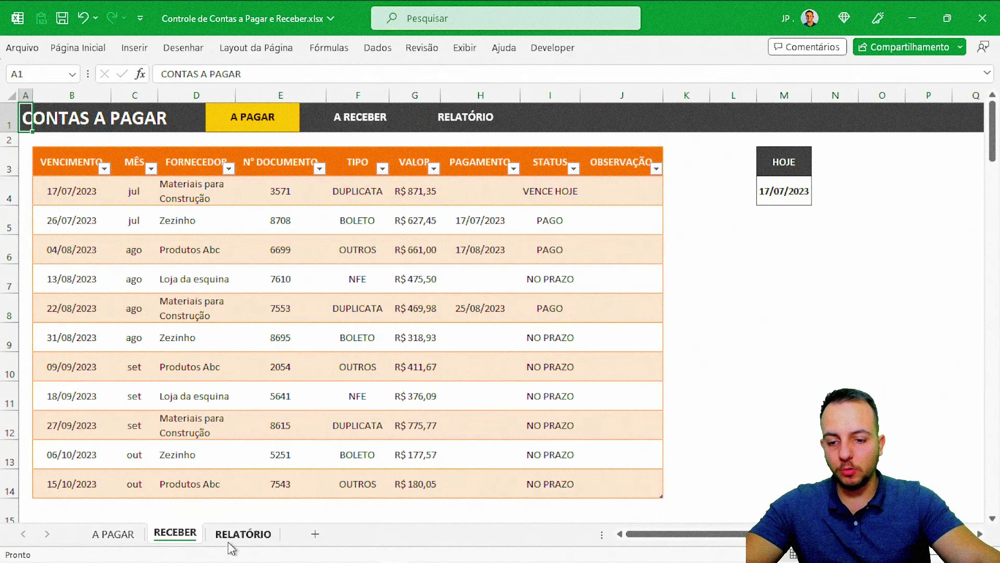
left_click(112, 533)
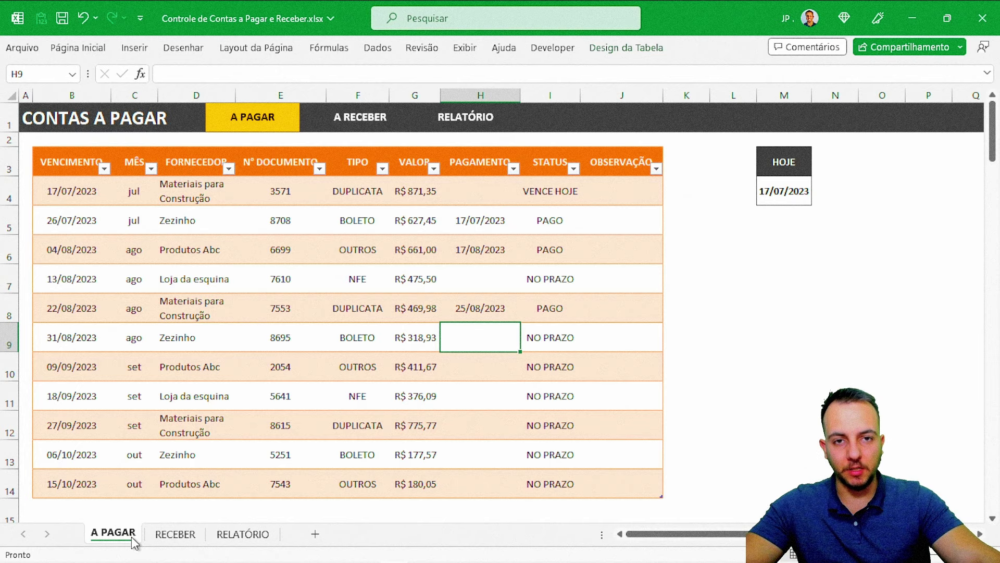
left_click(171, 535)
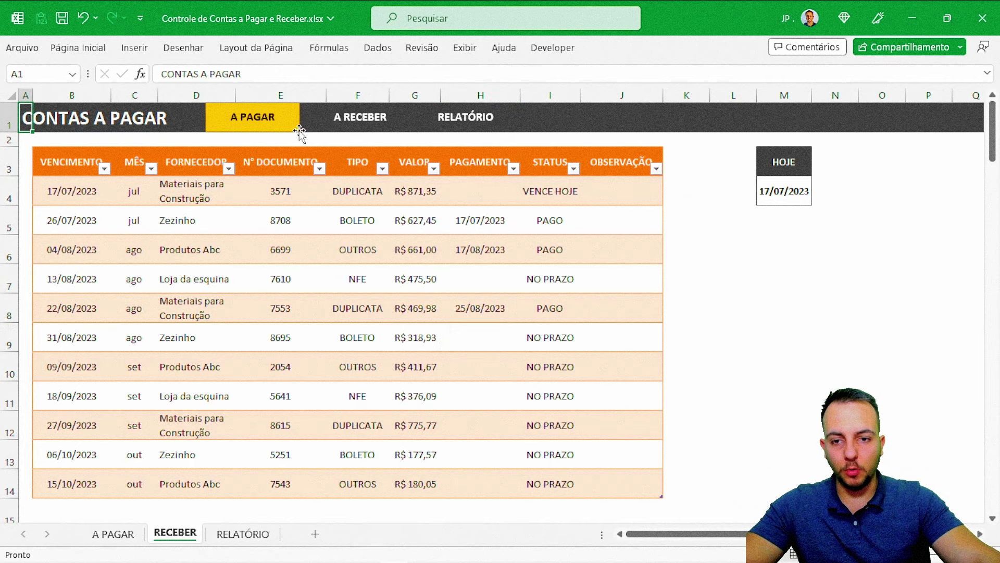
left_click(119, 536)
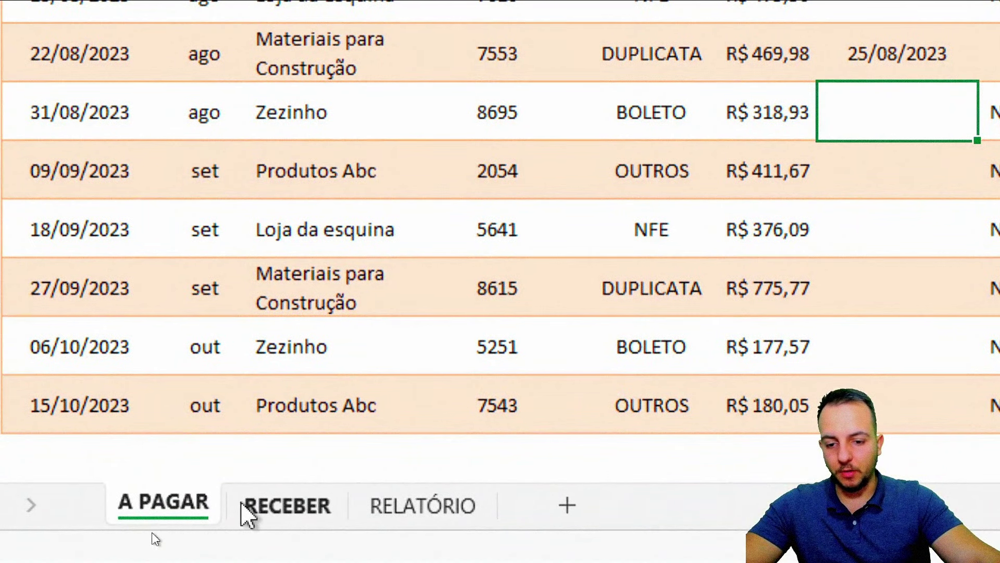
left_click(274, 514)
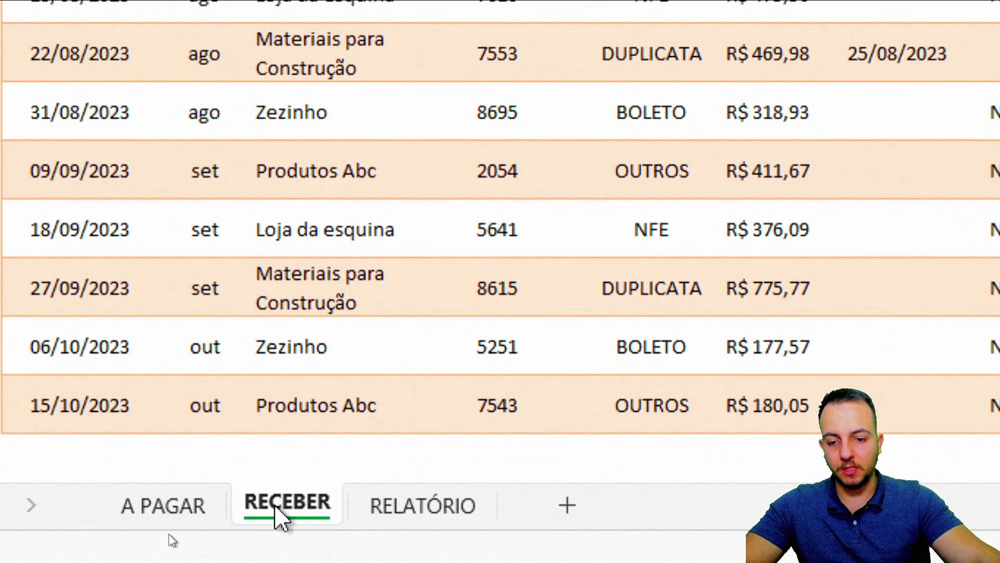
left_click(368, 505)
left_click(275, 515)
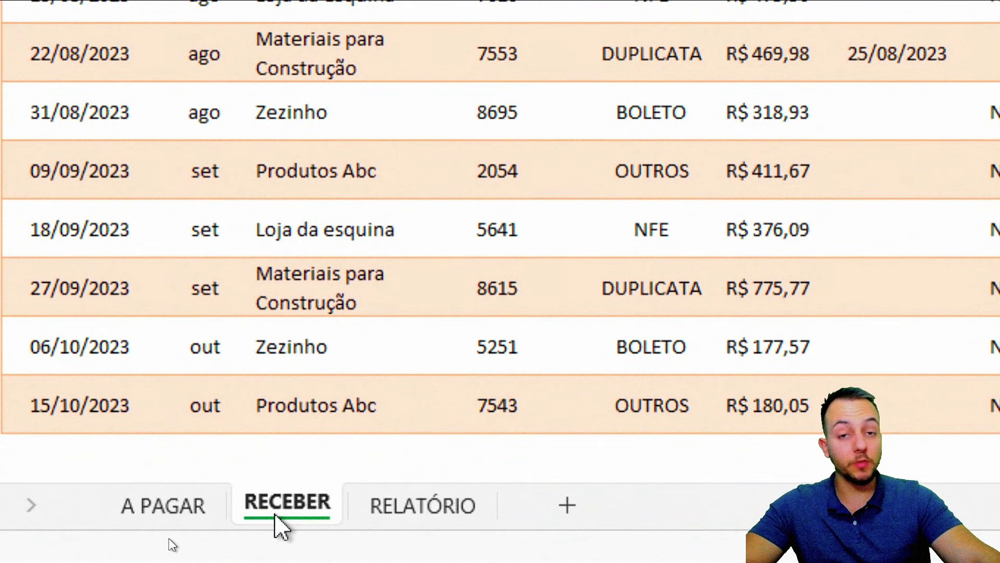
left_click(209, 525)
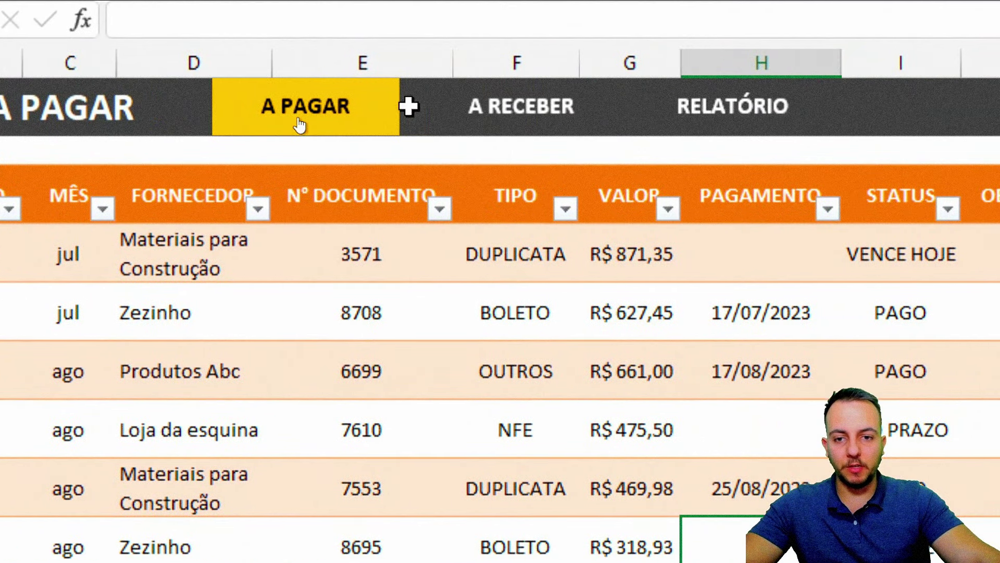
Select document number 3571 and the N° DOCUMENTO header, then return to the top-left cell
left_click(336, 241)
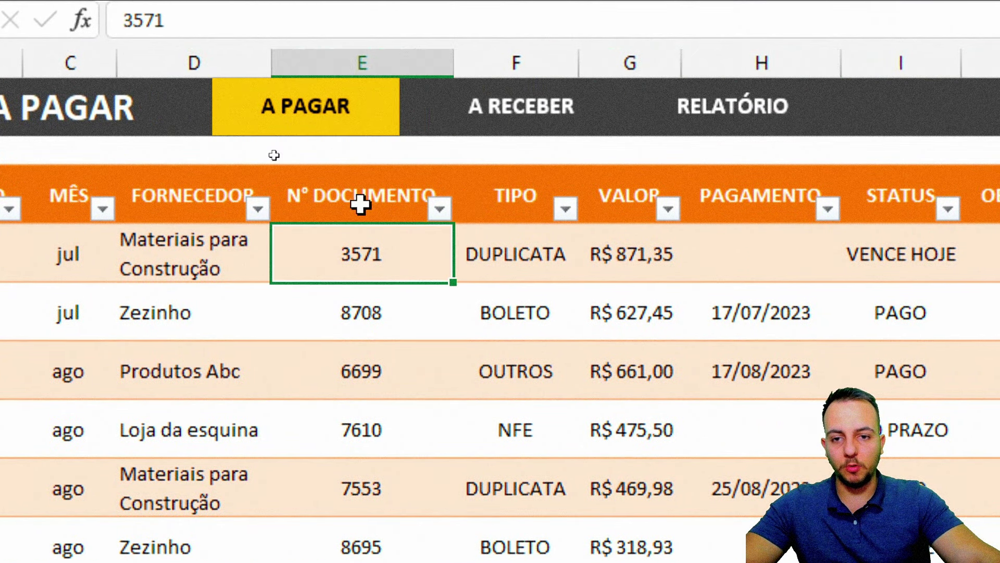
left_click(341, 116)
left_click(326, 212)
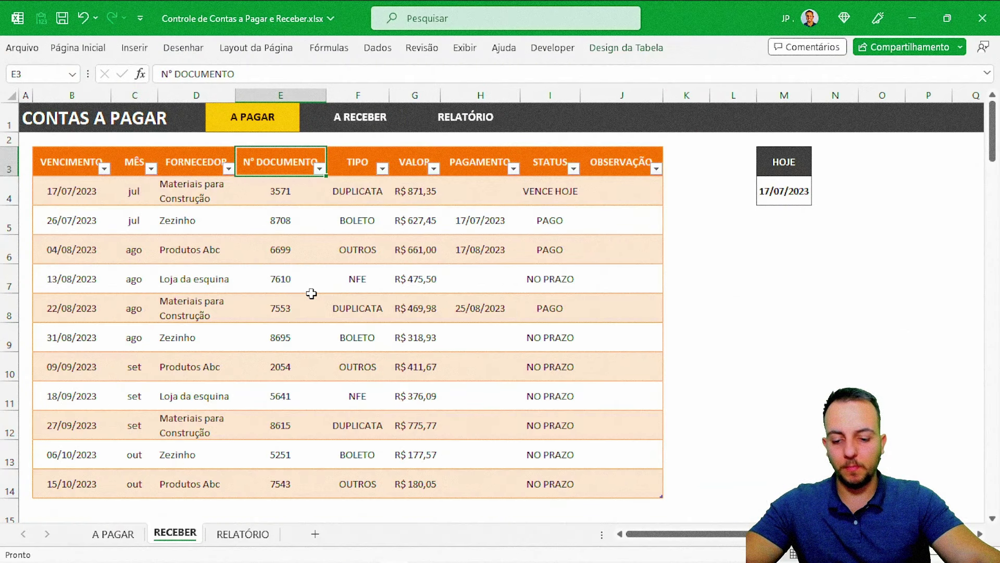
key("ctrl+Home")
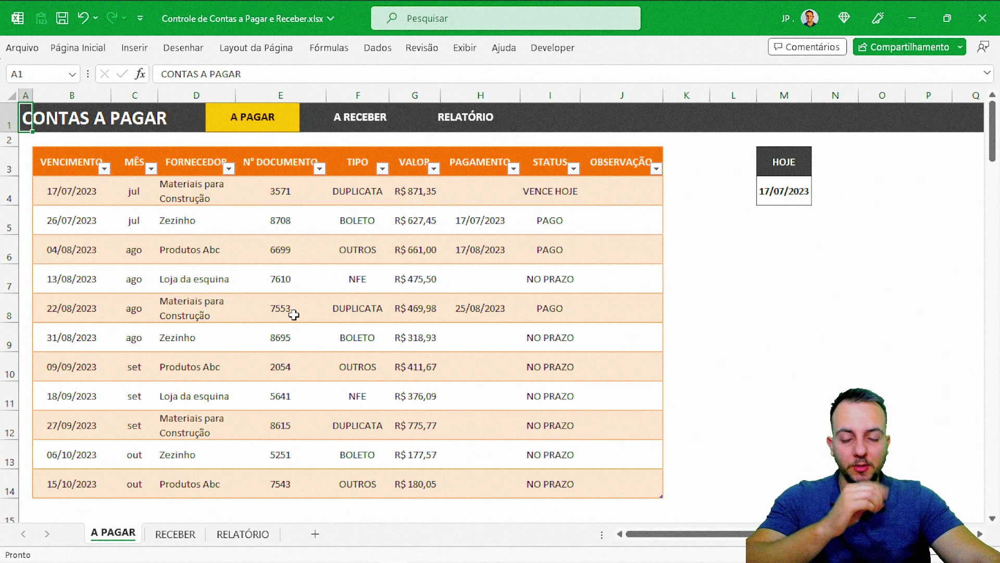
Repeatedly use the header links to jump between linked sheets, ending back on A PAGAR
left_click(366, 115)
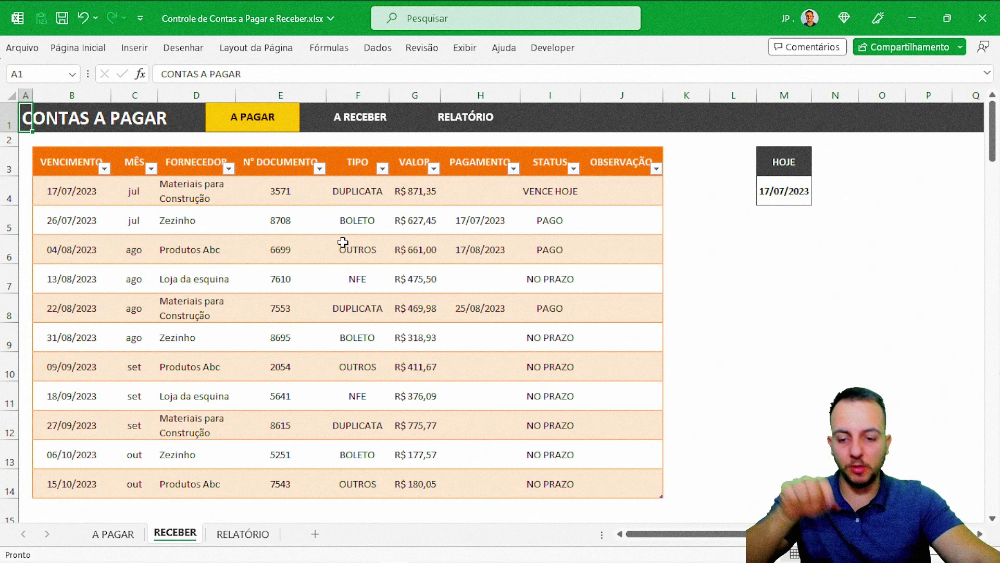
left_click(449, 125)
left_click(354, 118)
left_click(253, 119)
left_click(349, 119)
left_click(440, 119)
left_click(334, 120)
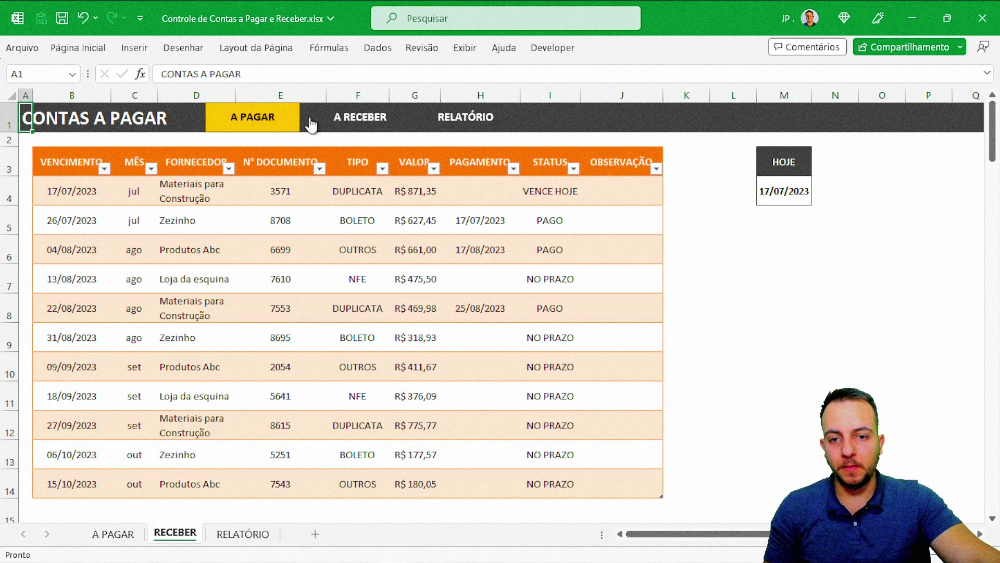
left_click(307, 119)
left_click(344, 116)
left_click(412, 116)
left_click(360, 117)
left_click(288, 117)
left_click(359, 117)
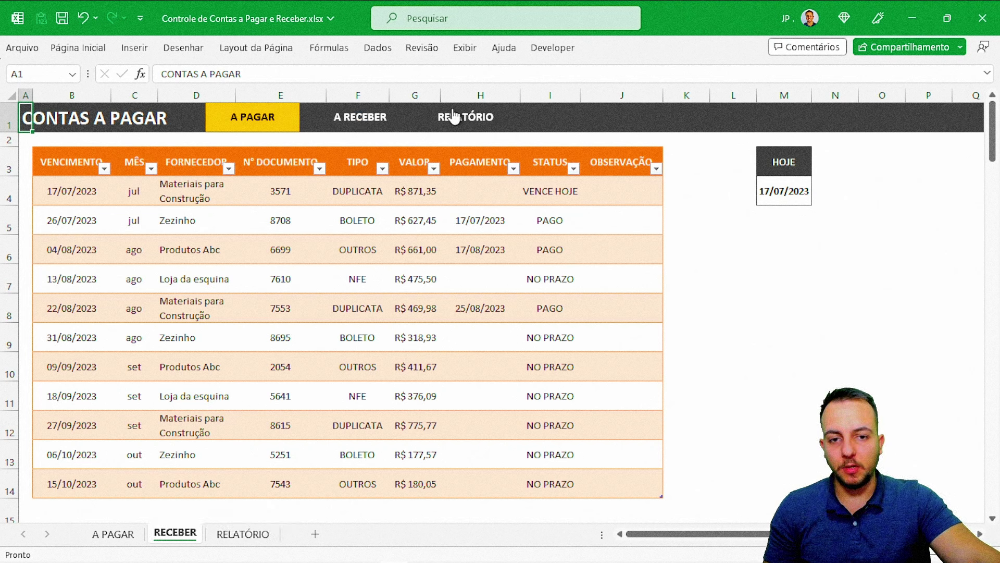
left_click(453, 117)
left_click(386, 117)
left_click(291, 123)
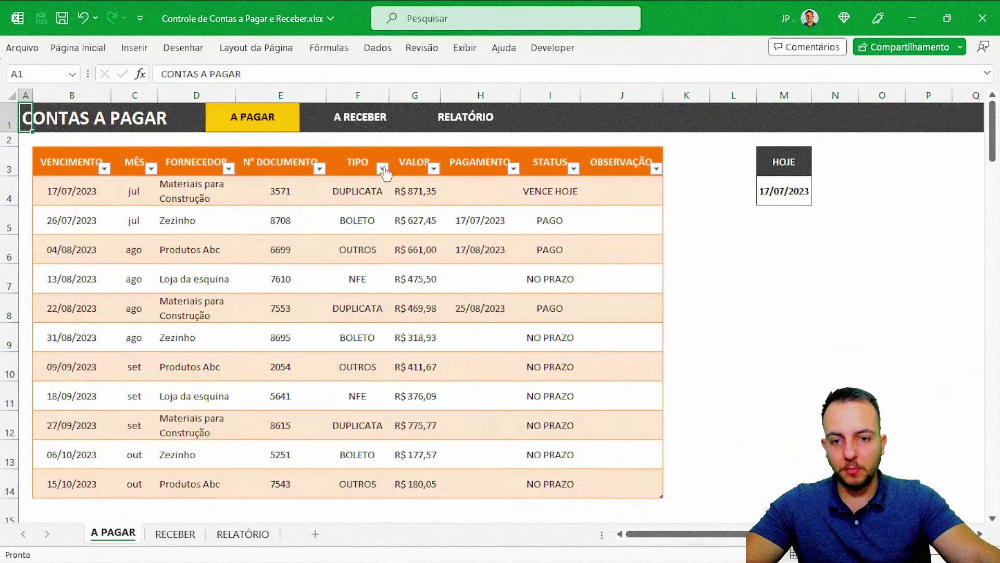
On the RECEBER sheet, change the A1 title from CONTAS A PAGAR to CONTAS A RECEBER
left_click(381, 118)
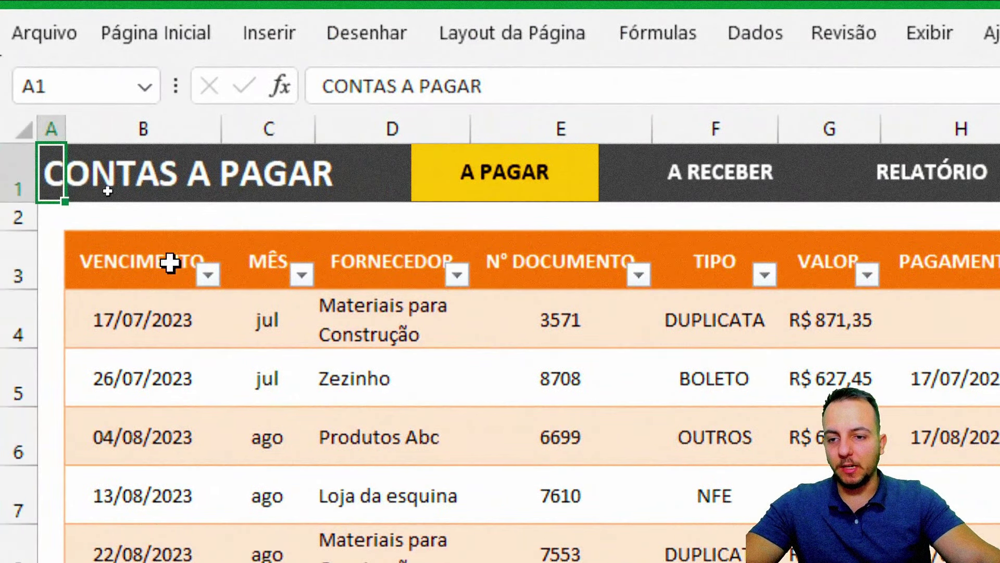
key("F2")
key("Escape")
double_click(52, 176)
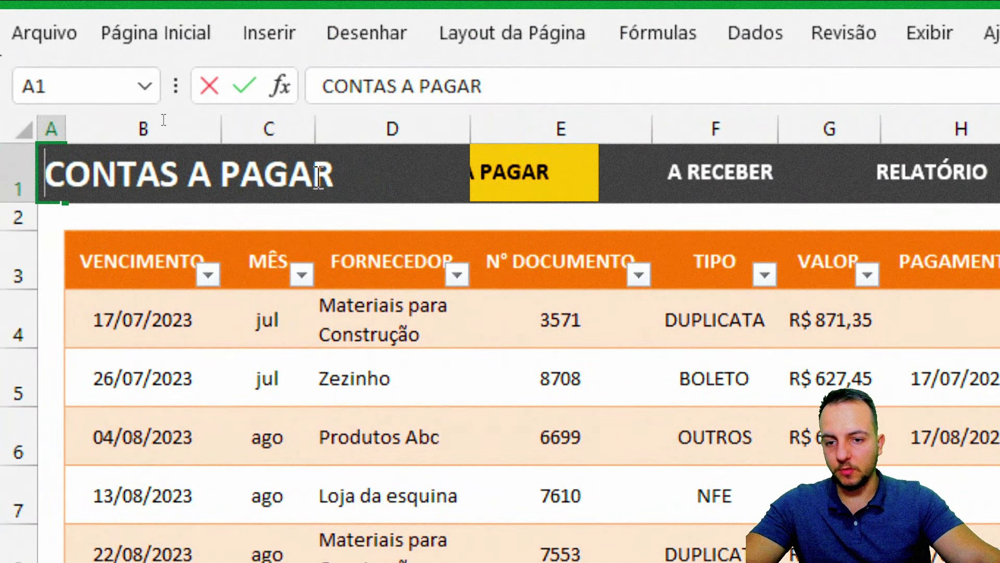
double_click(324, 175)
type("E")
key("BackSpace")
type("RE")
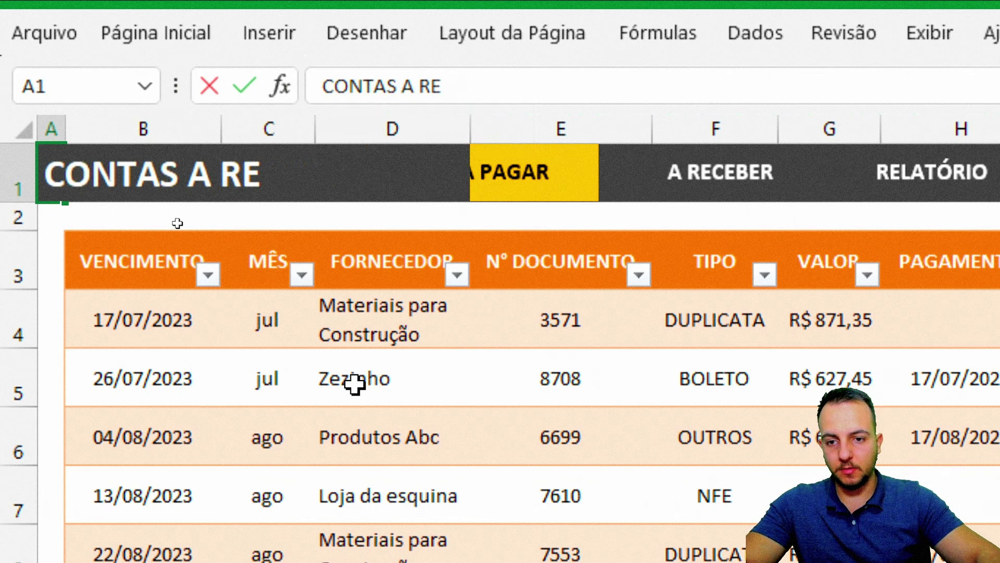
type("CEBER")
key("Return")
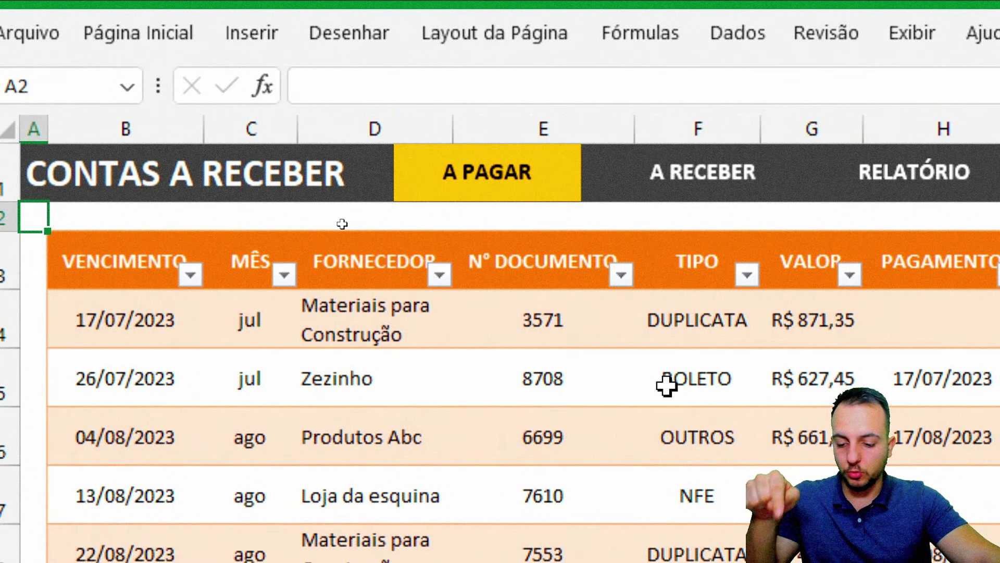
Make the A RECEBER button's label text white
left_click(695, 170)
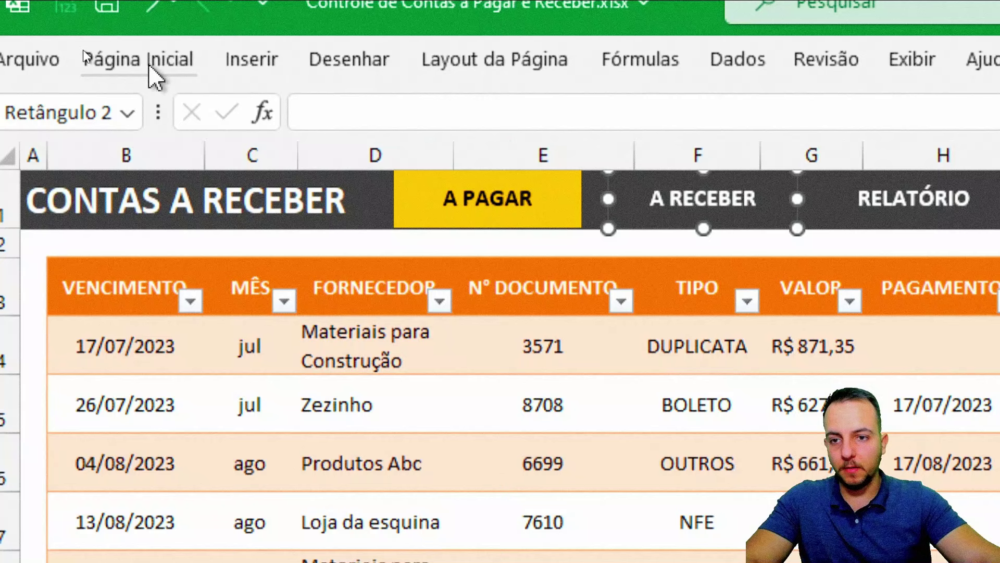
left_click(149, 40)
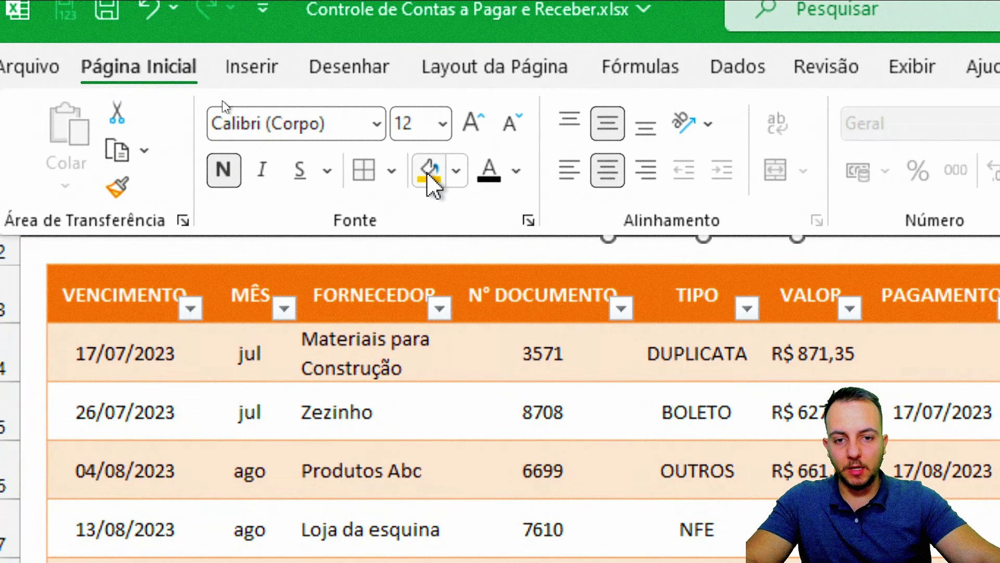
left_click(515, 172)
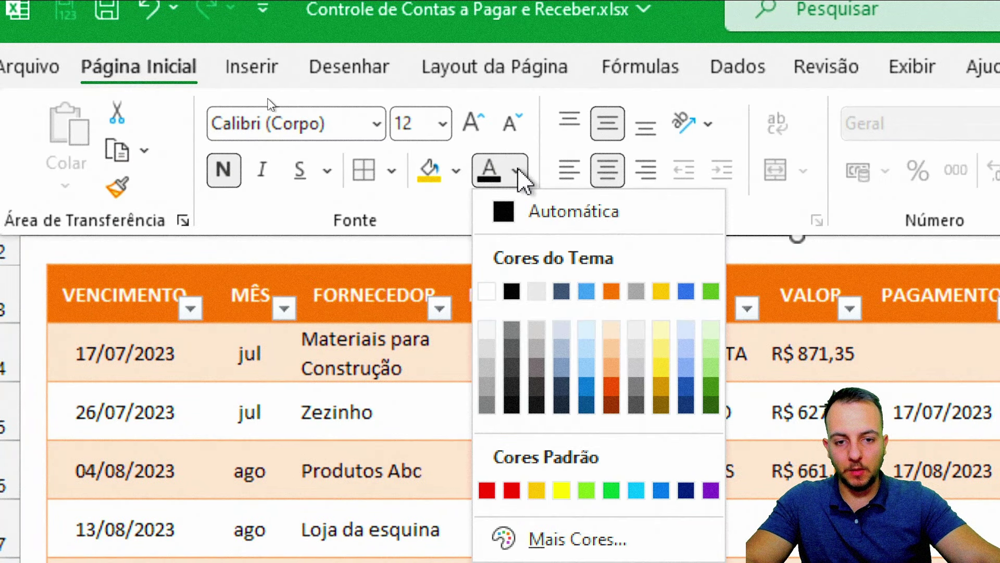
left_click(487, 290)
left_click(663, 396)
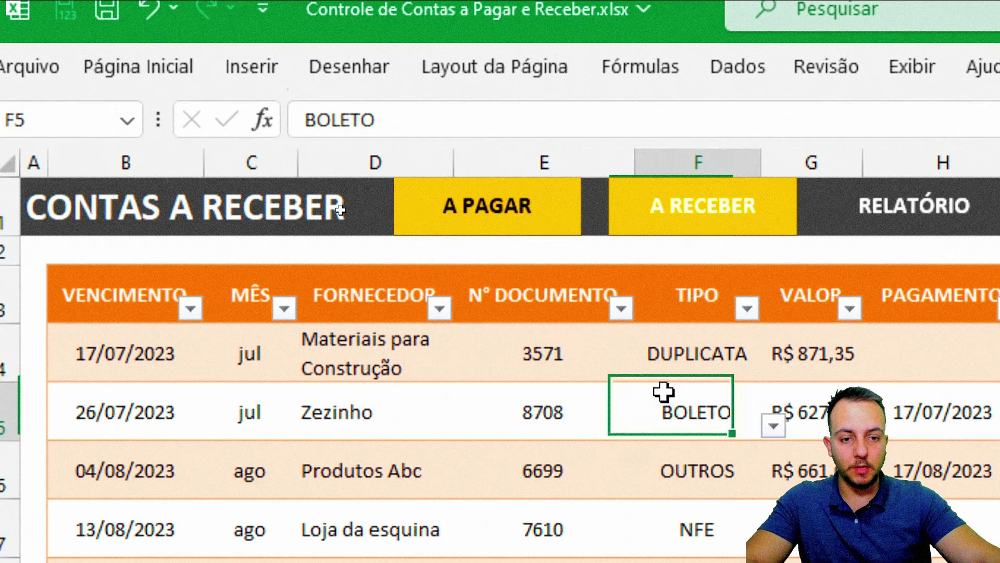
right_click(535, 214)
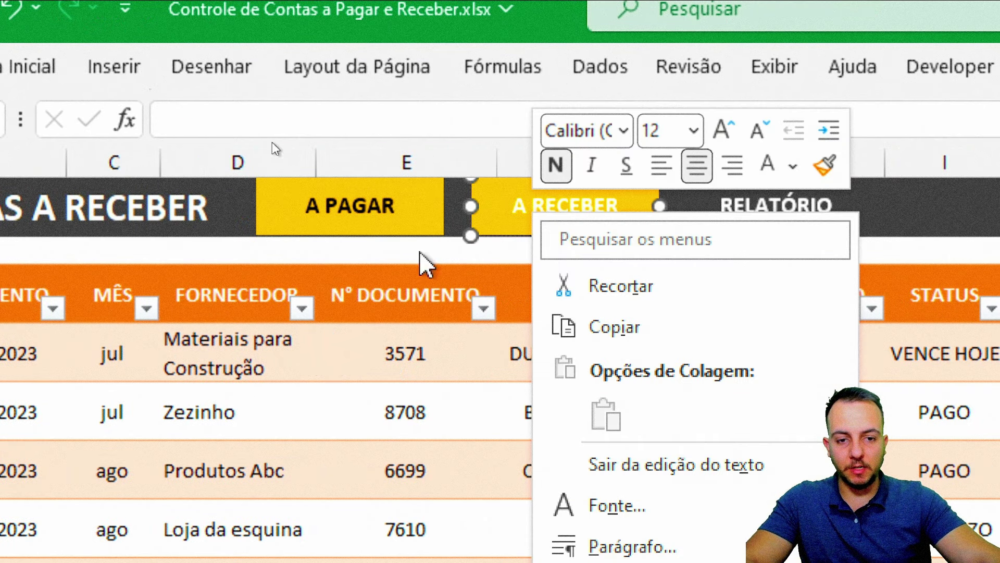
left_click(159, 70)
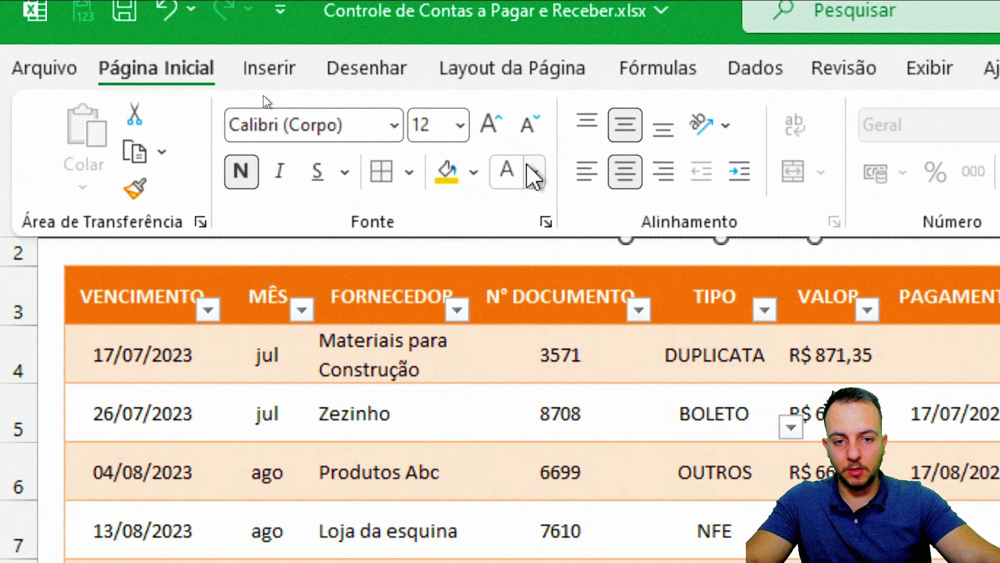
left_click(534, 174)
key("Escape")
key("Escape")
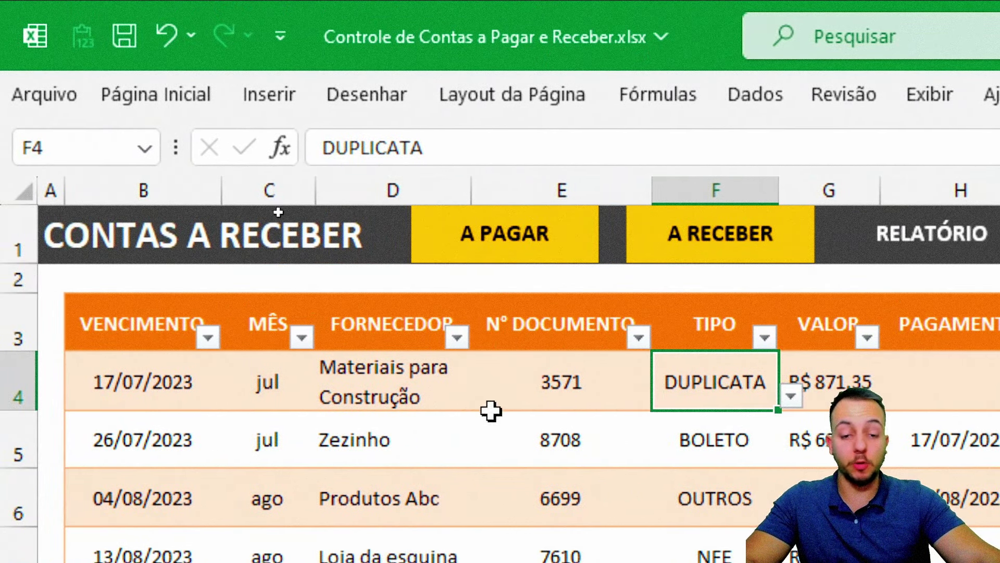
Give the A PAGAR button white text and a dark grey fill
left_click(411, 258, "ctrl")
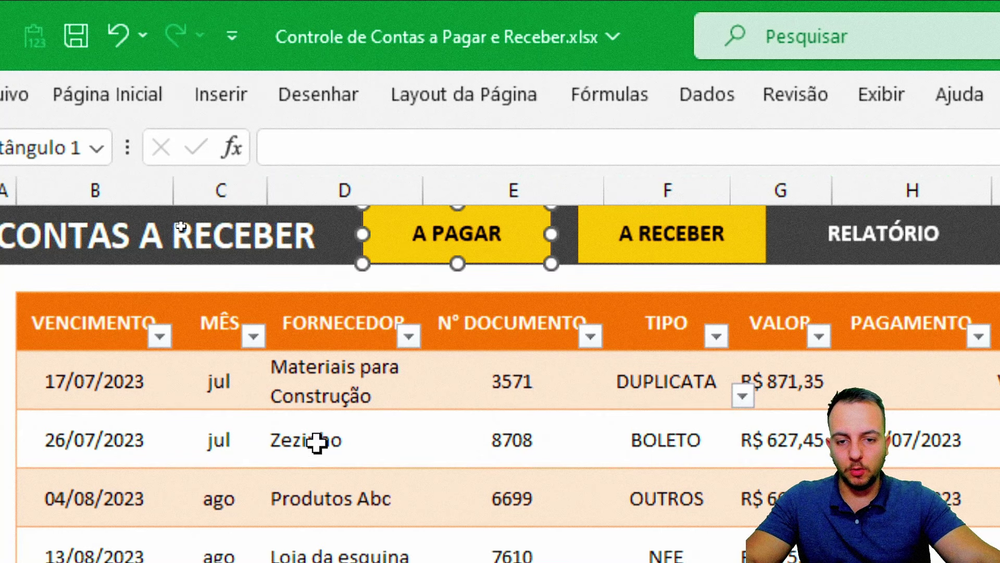
left_click(151, 94)
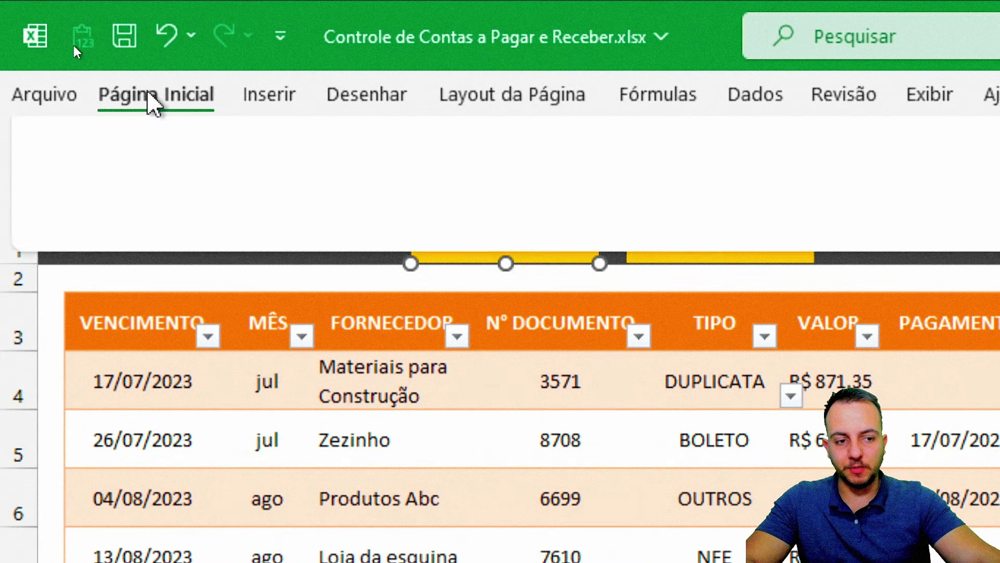
left_click(534, 201)
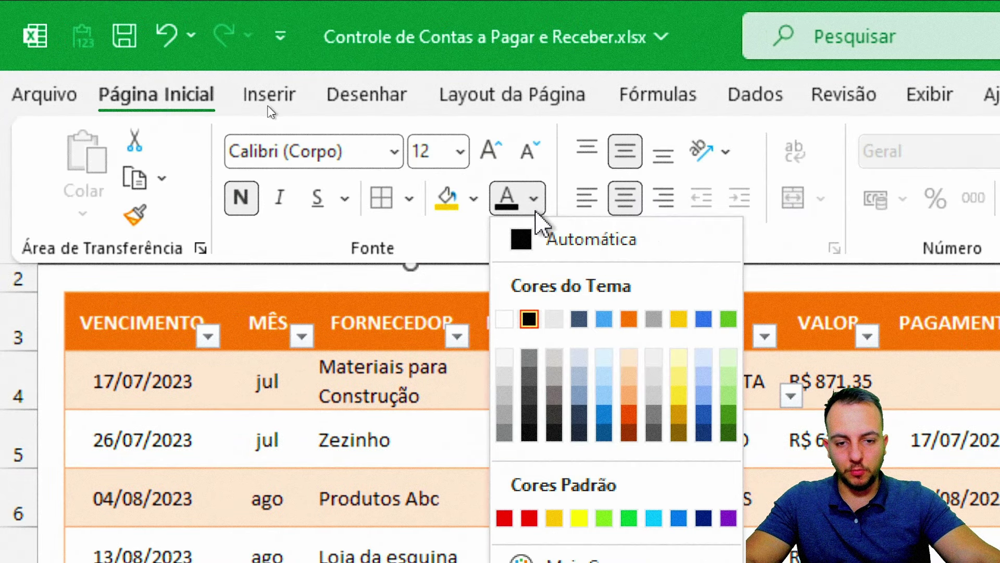
left_click(504, 319)
left_click(473, 198)
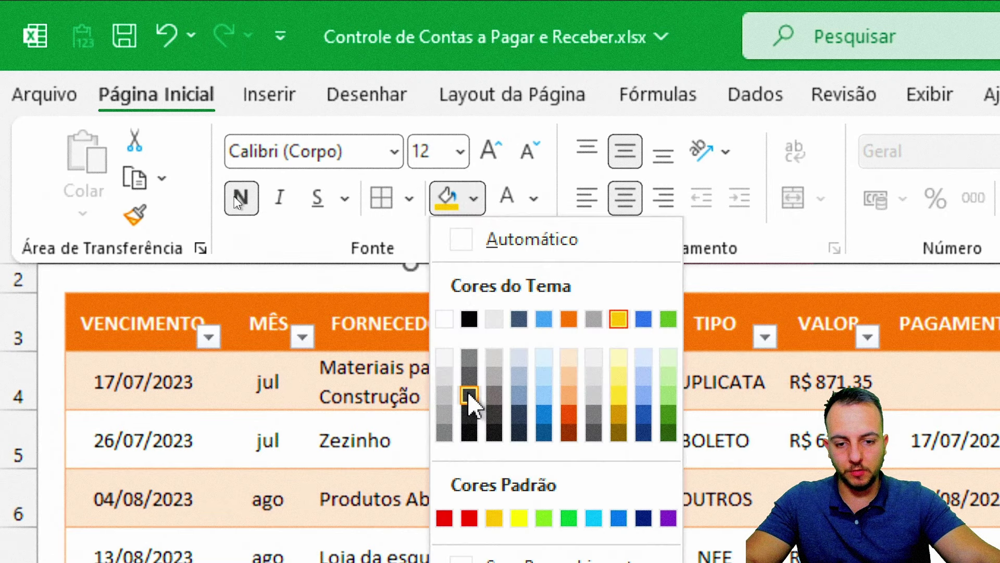
left_click(478, 414)
left_click(495, 398)
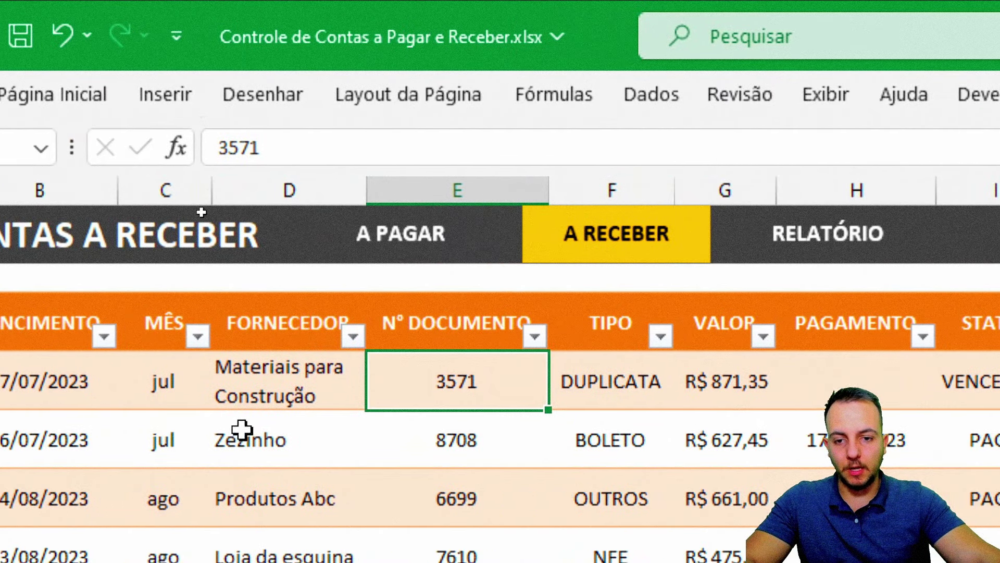
Test the A PAGAR and A RECEBER links back and forth, then go to the RELATÓRIO sheet
left_click(311, 248)
left_click(528, 258)
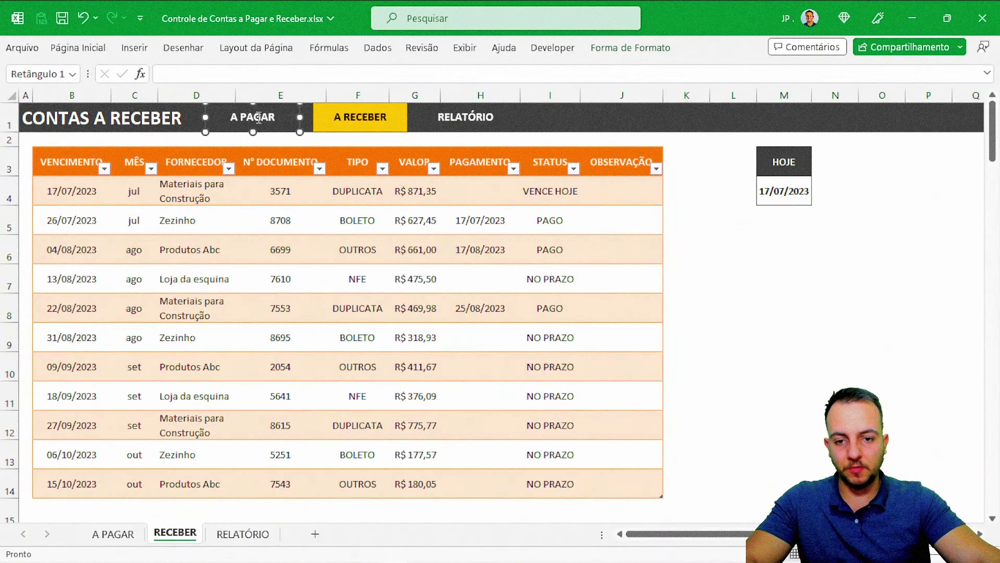
left_click(275, 166)
left_click(324, 127)
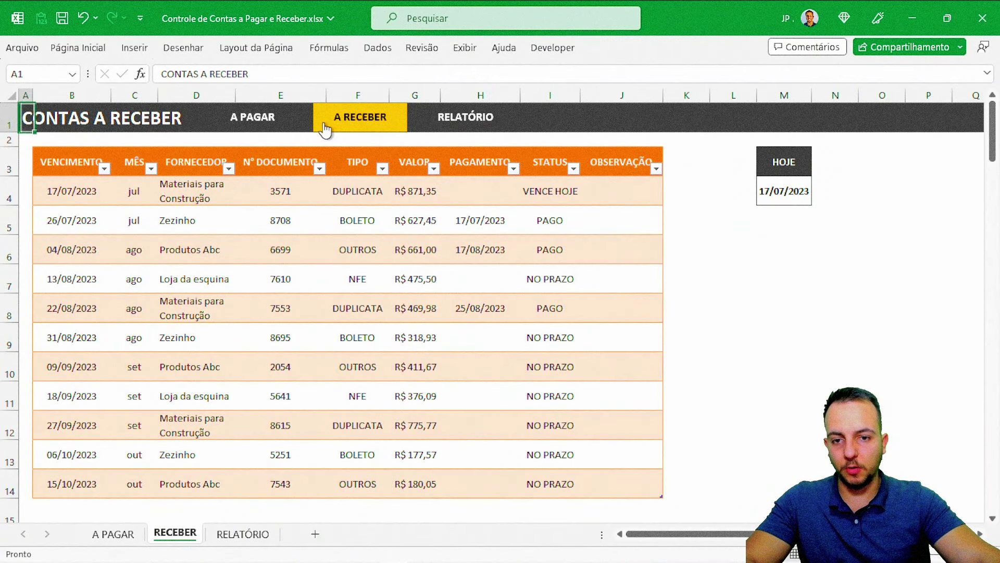
left_click(331, 116)
left_click(284, 126)
left_click(284, 126)
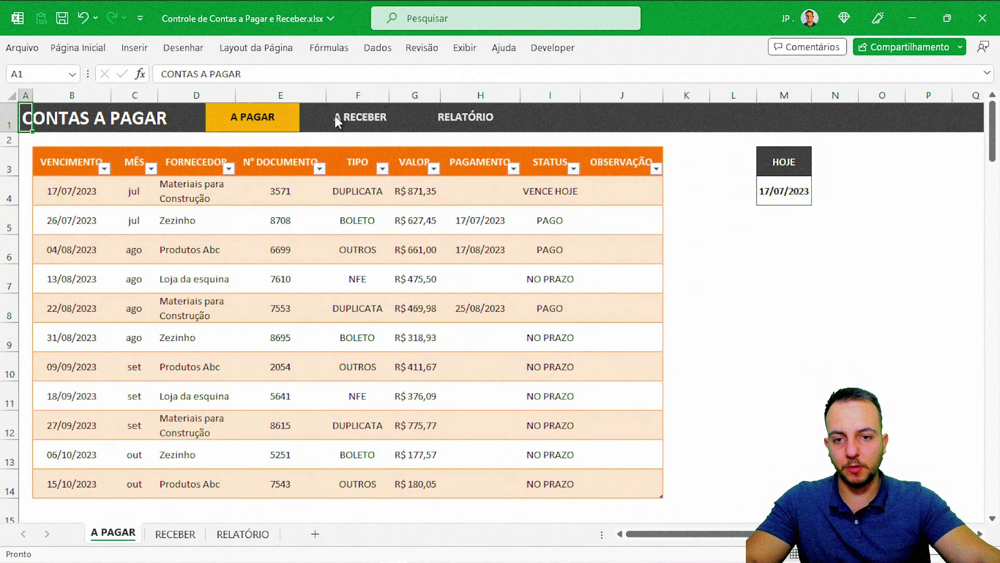
left_click(339, 117)
left_click(479, 126)
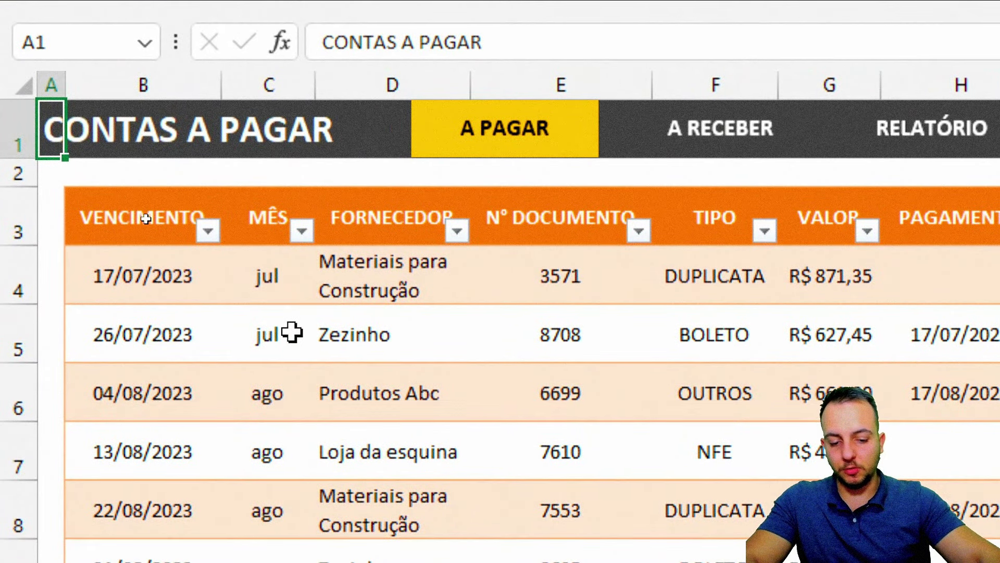
Title the sheet RELATÓRIO and give its RELATÓRIO button black text on a yellow fill
type("RE")
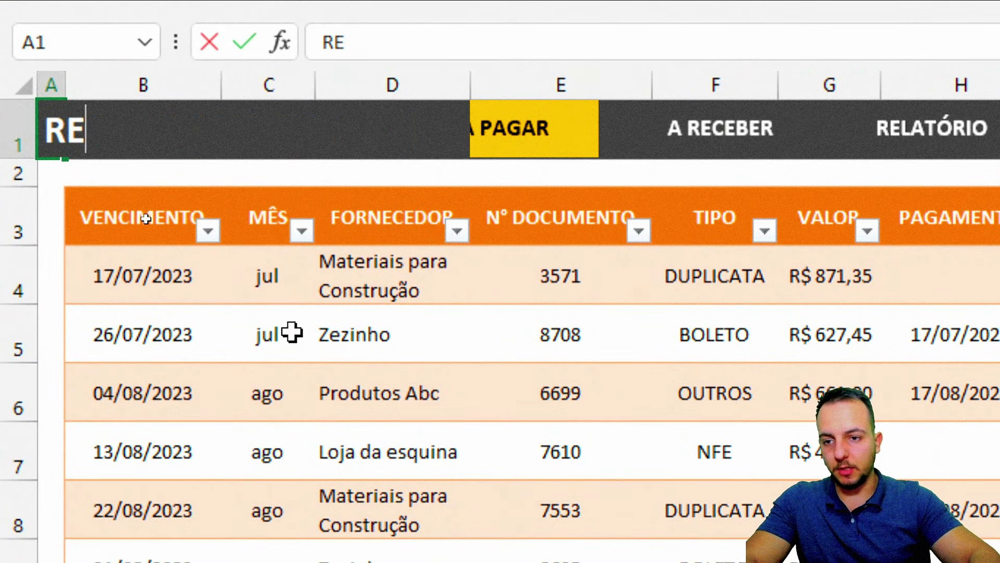
type("LATÓRIO")
key("Return")
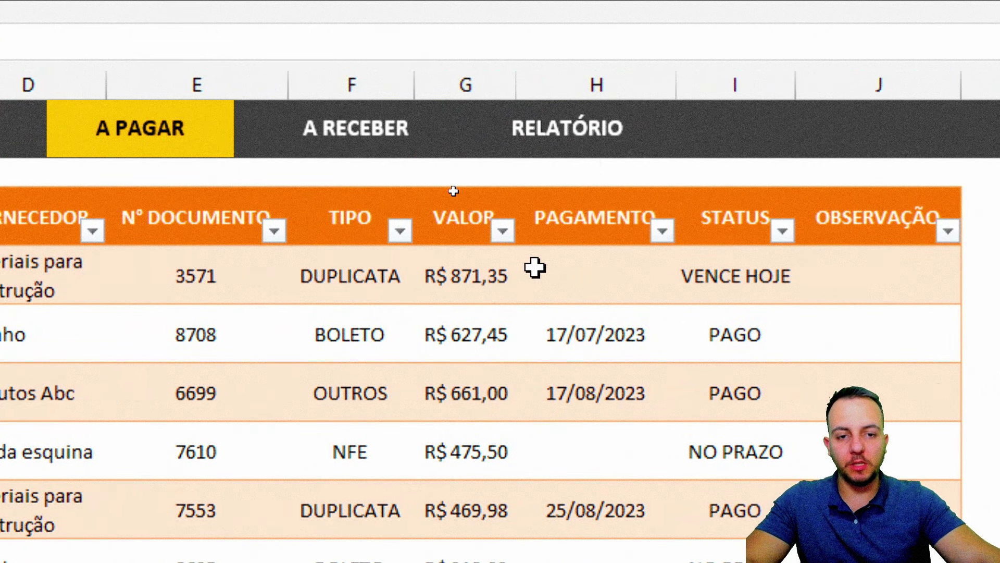
left_click(600, 138)
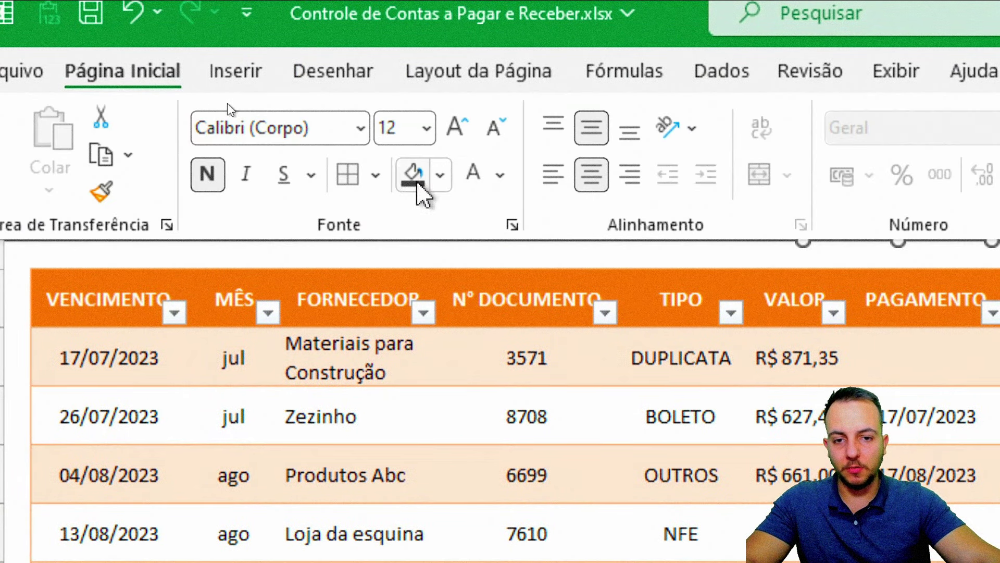
left_click(500, 175)
left_click(496, 296)
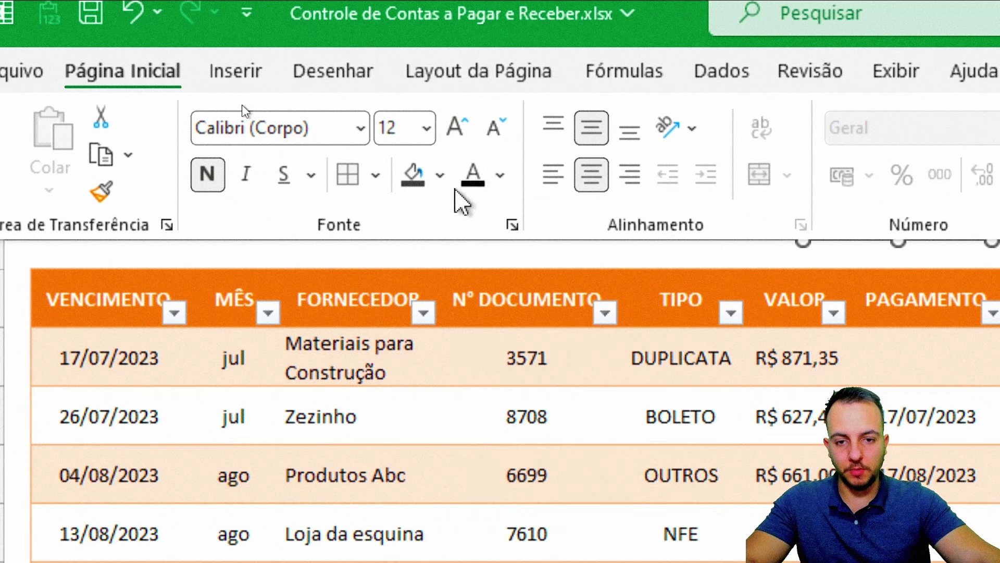
left_click(440, 176)
key("Escape")
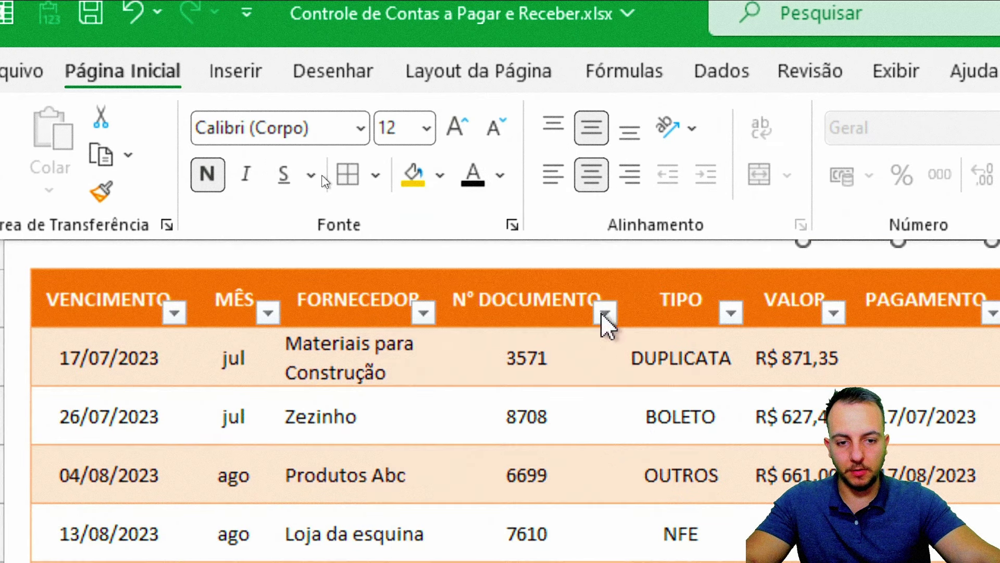
Make the A PAGAR button dark with white text
left_click(459, 232)
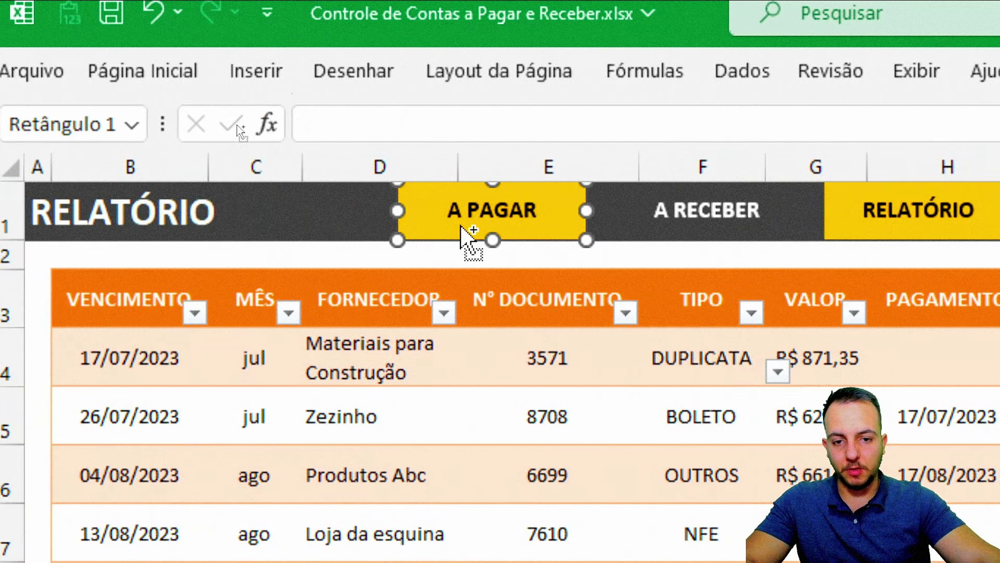
left_click(142, 73)
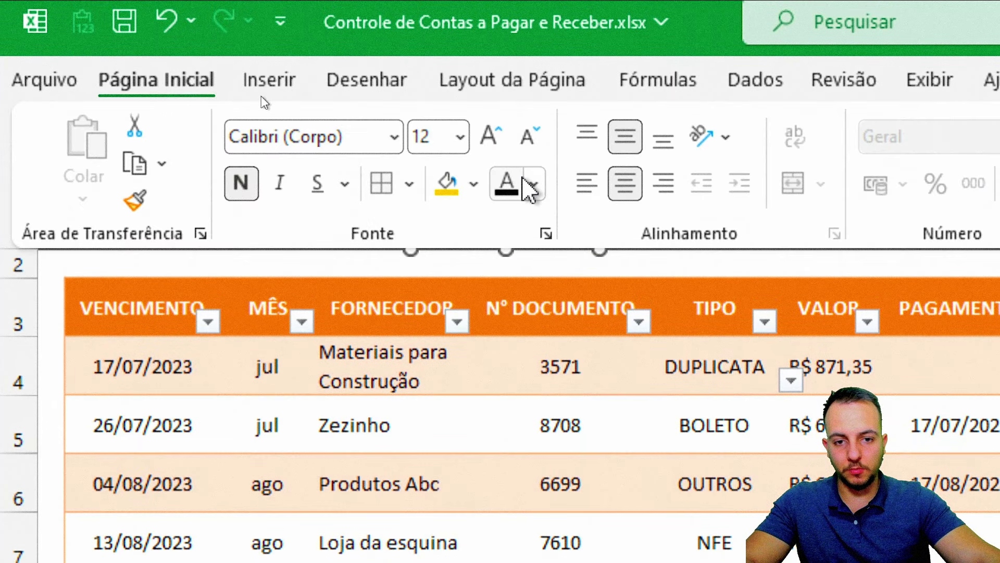
left_click(534, 183)
left_click(527, 301)
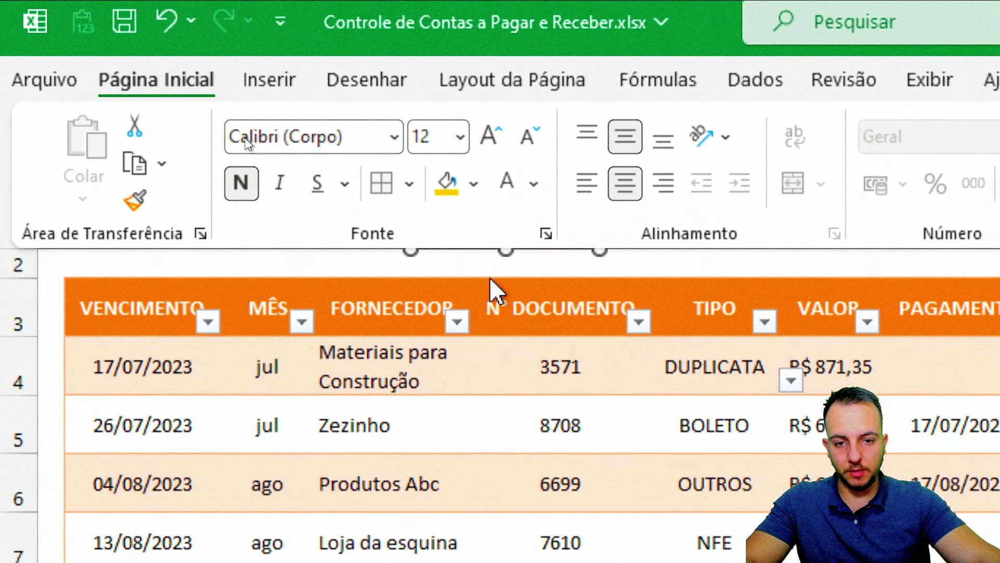
left_click(473, 184)
left_click(476, 397)
left_click(508, 378)
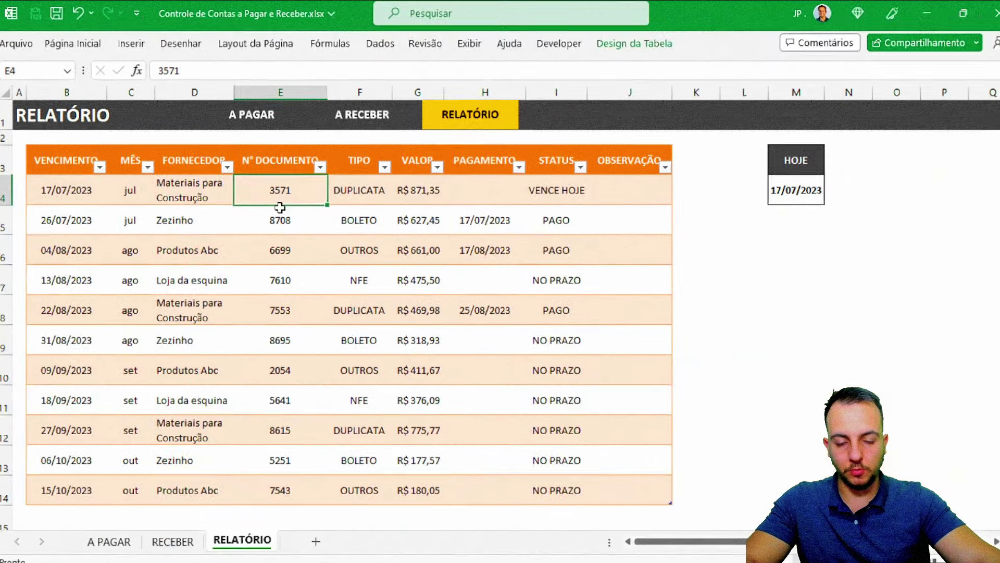
Test the header links and settle on the CONTAS A RECEBER sheet
left_click(364, 124)
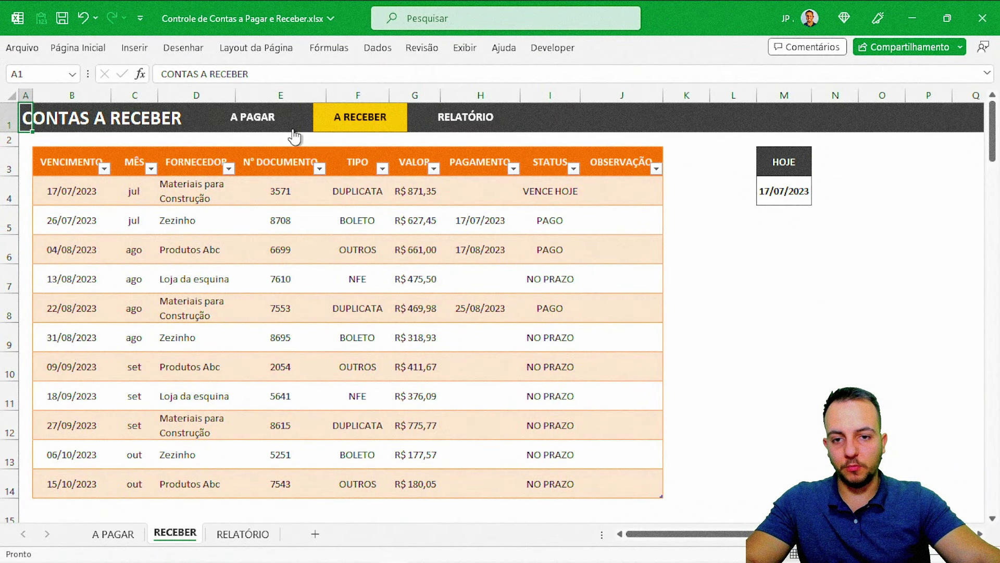
left_click(344, 130)
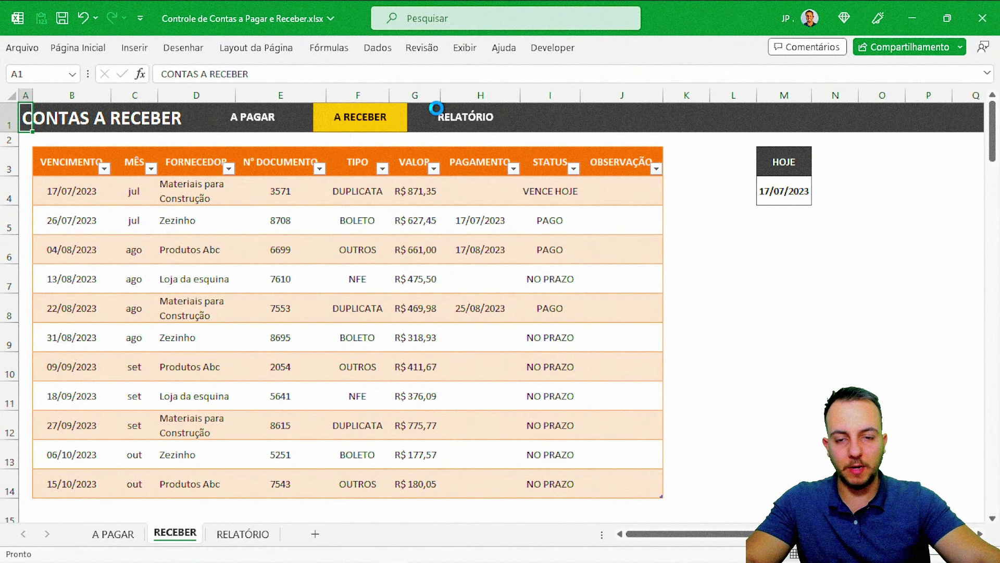
left_click(263, 123)
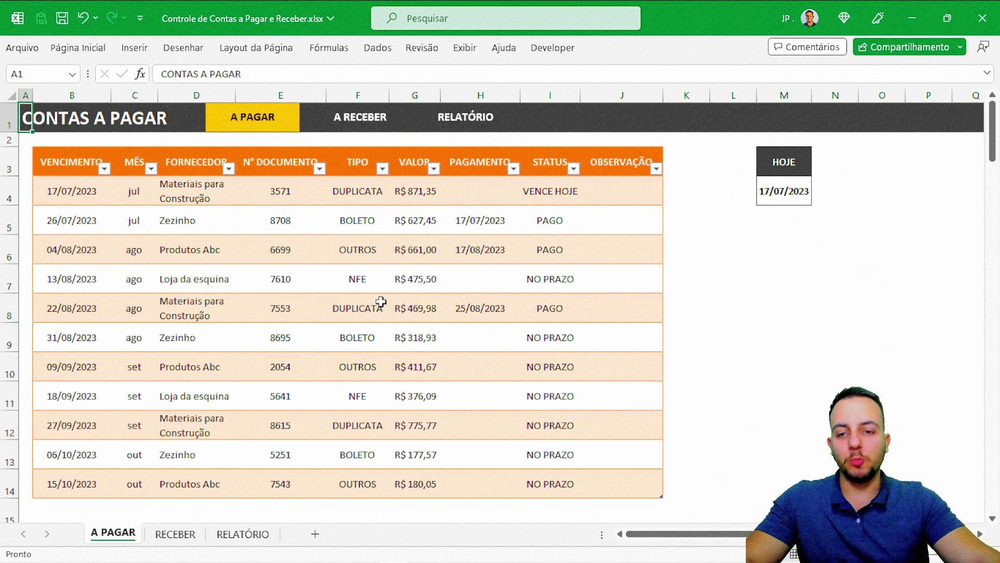
left_click(365, 136)
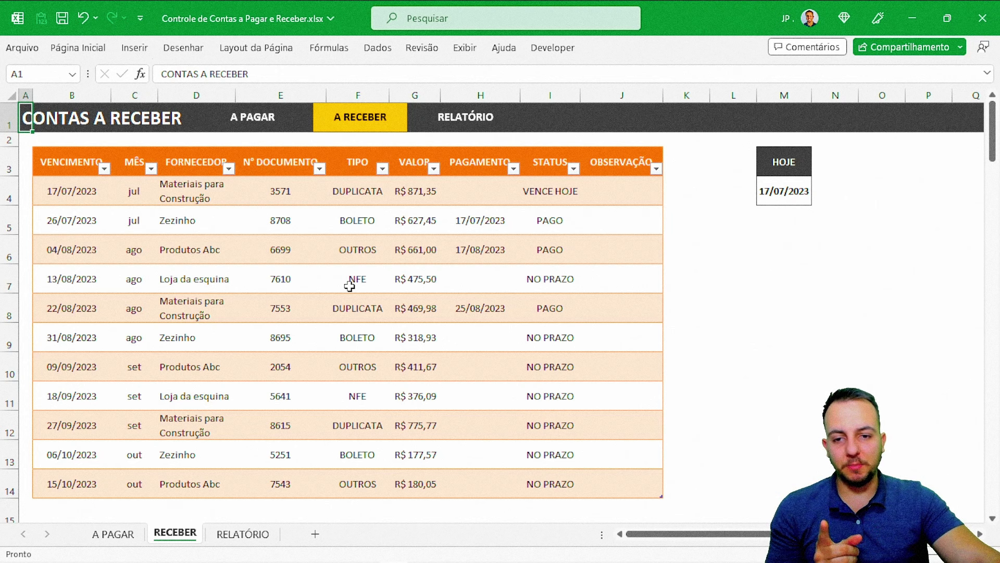
Apply a green medium style to the receivables table via Design da Tabela
left_click_drag(72, 163, 625, 464)
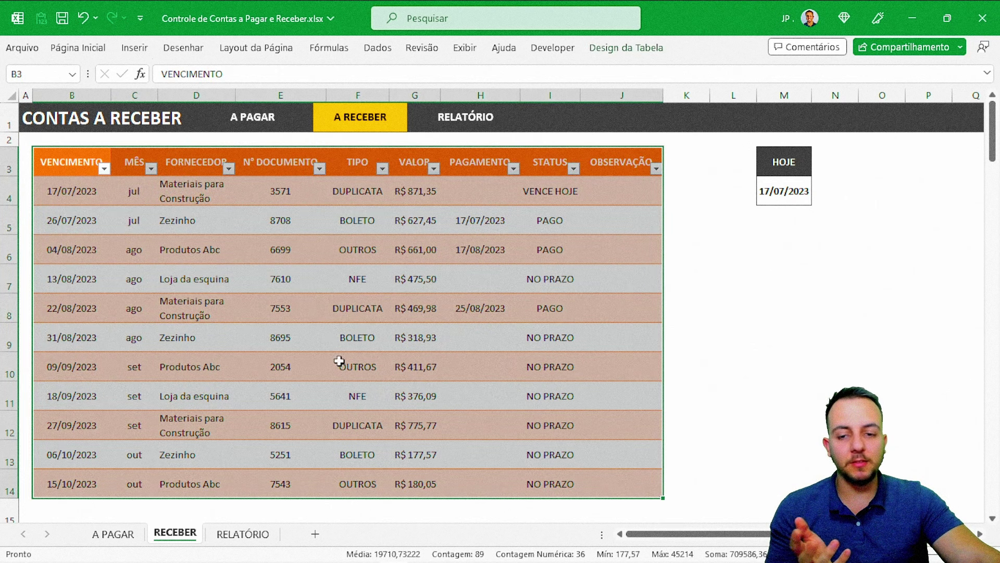
left_click(280, 279)
left_click(173, 258)
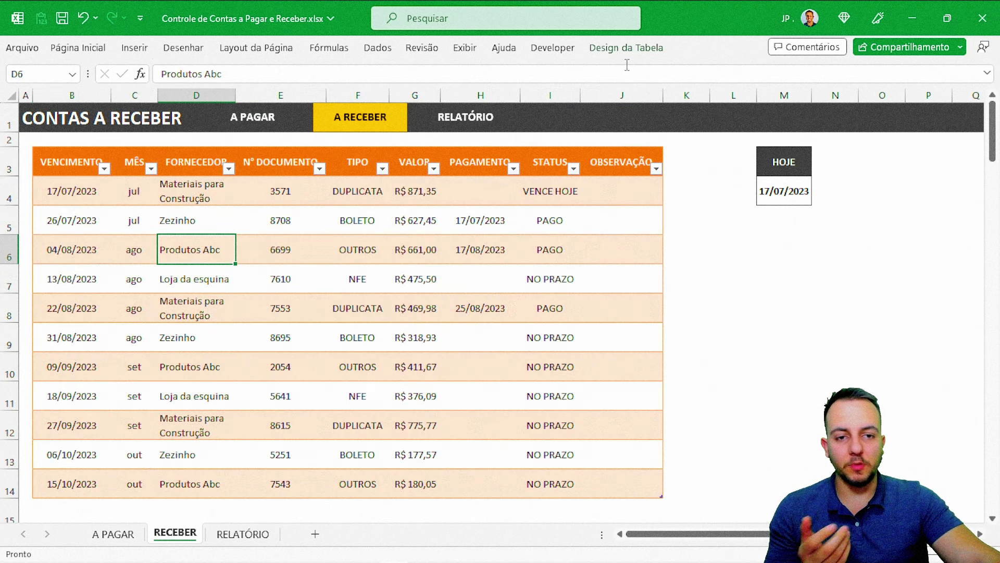
left_click(626, 48)
left_click(905, 111)
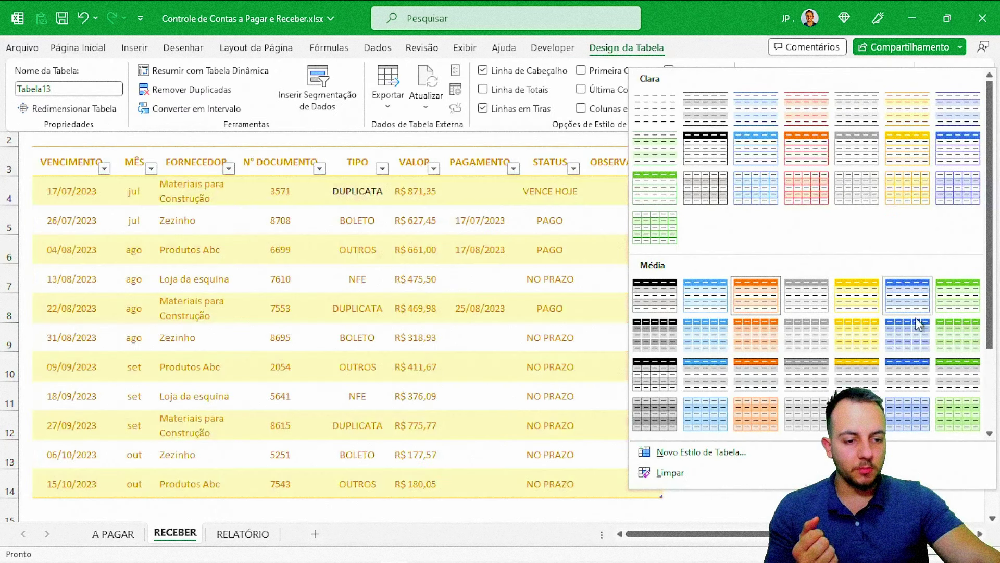
left_click(964, 293)
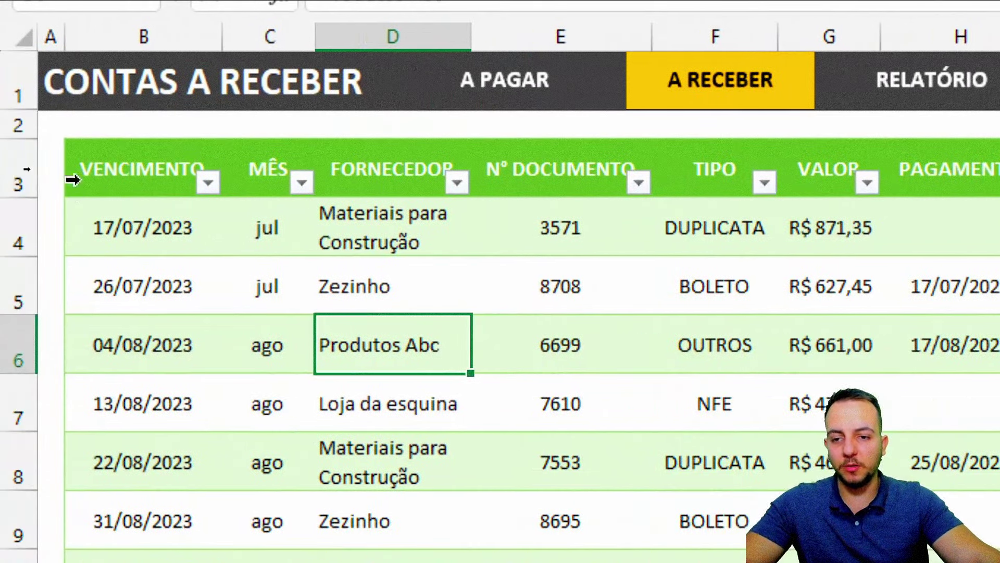
left_click(190, 162)
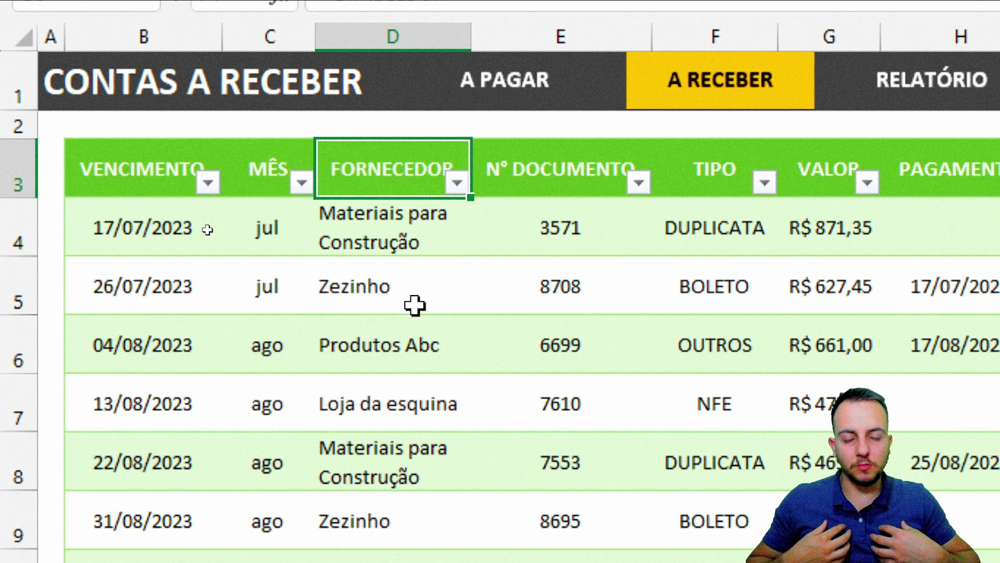
Rename the FORNECEDOR header to CLIENTE, removing the mistyped trailing S
type("CLIENTES")
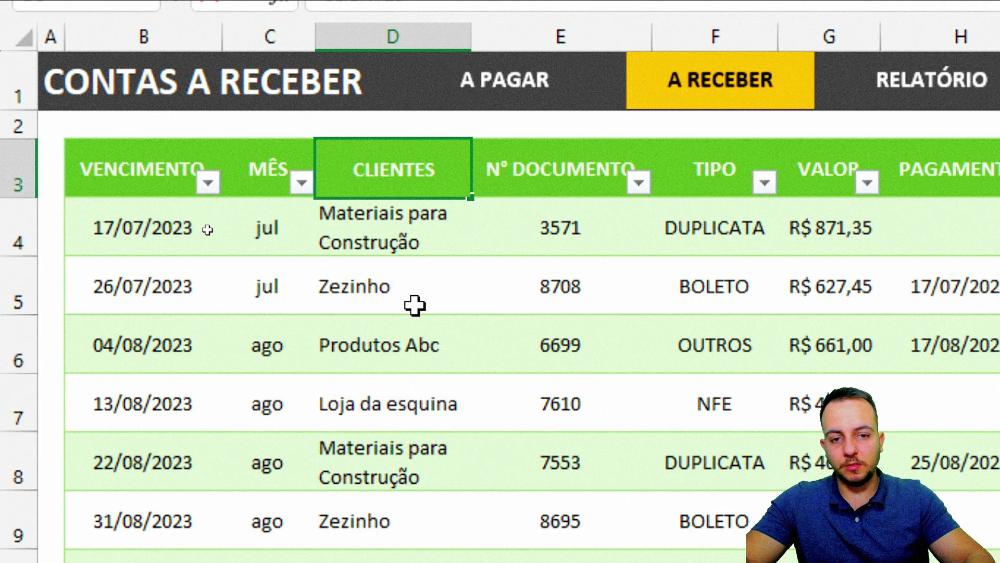
key("Return")
key("Up")
key("F2")
key("BackSpace")
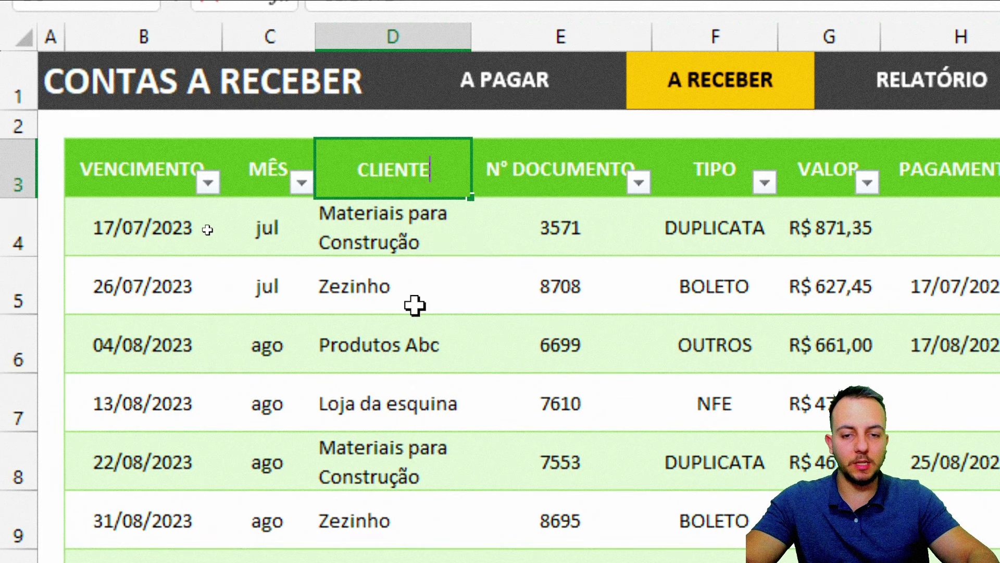
key("Return")
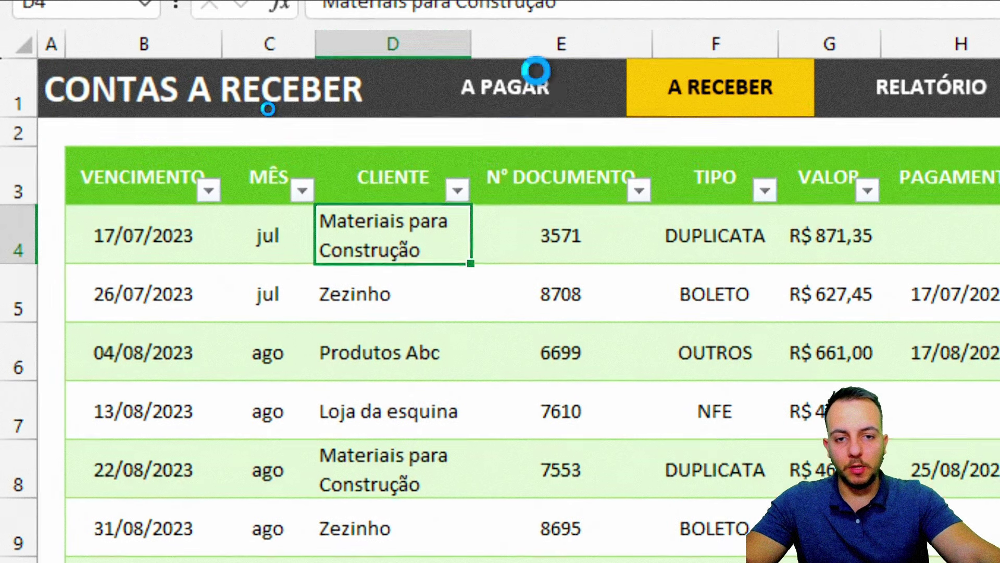
Check that the A PAGAR and A RECEBER links still switch between the sheets
left_click(536, 77)
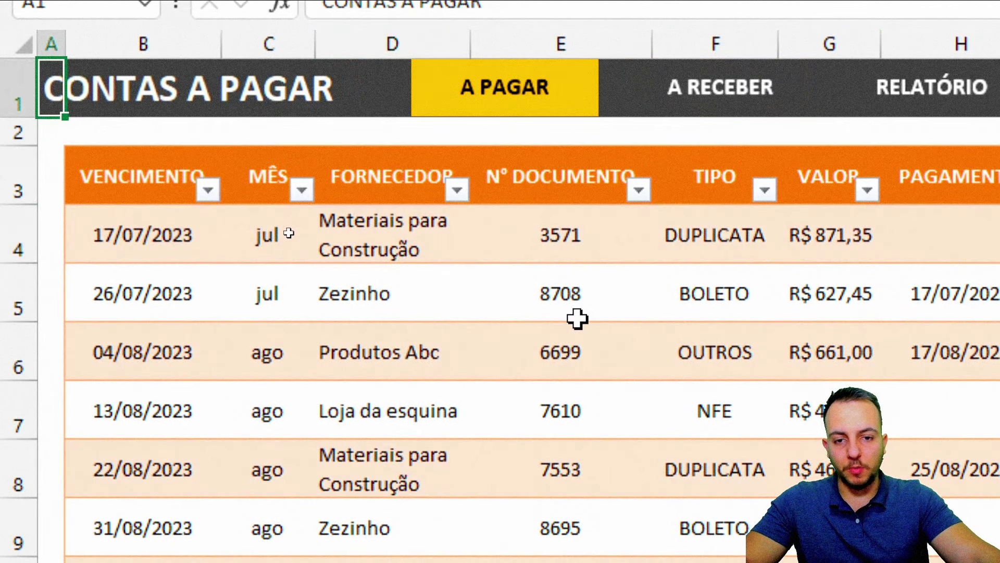
left_click(767, 93)
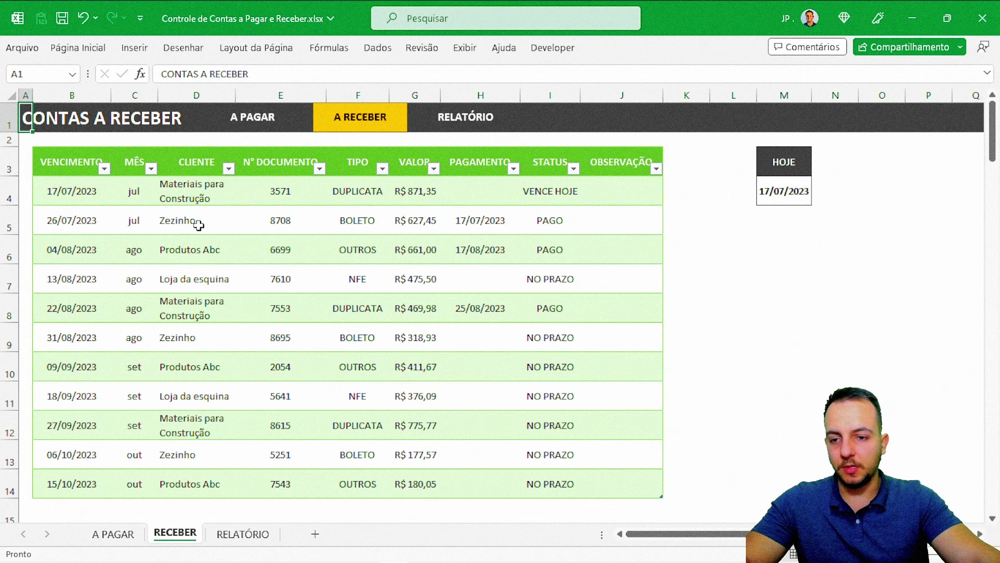
left_click_drag(91, 193, 607, 479)
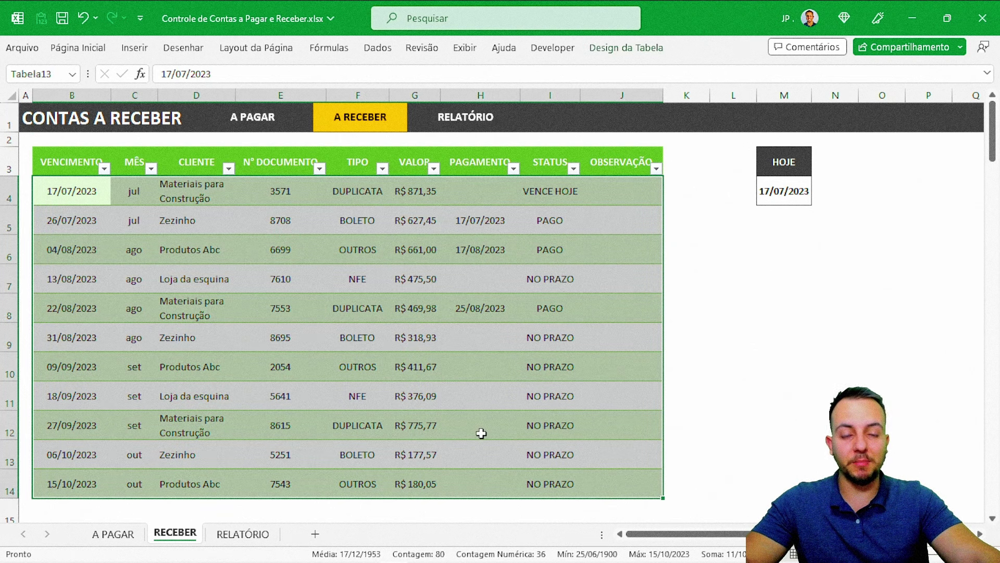
key("Right")
key("Right")
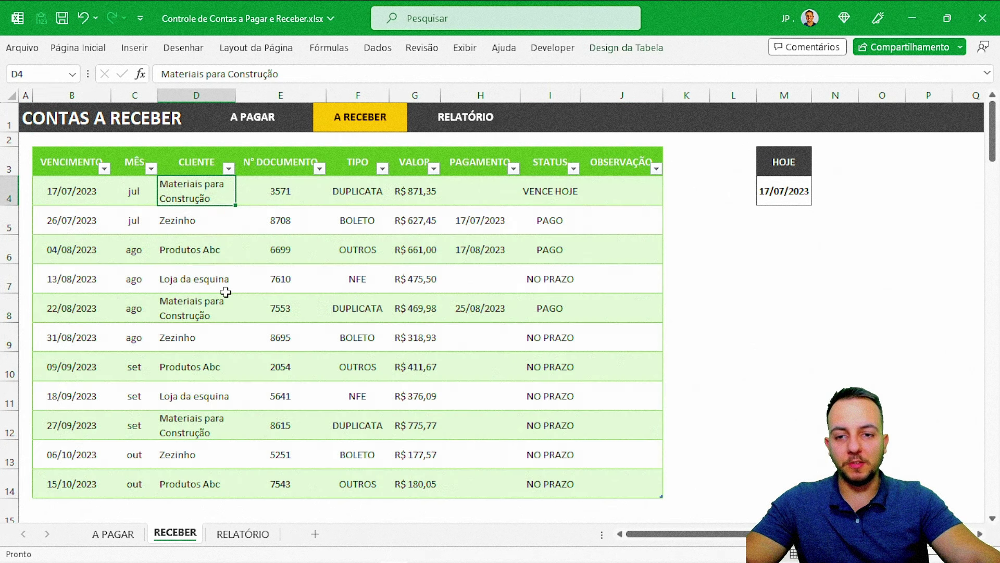
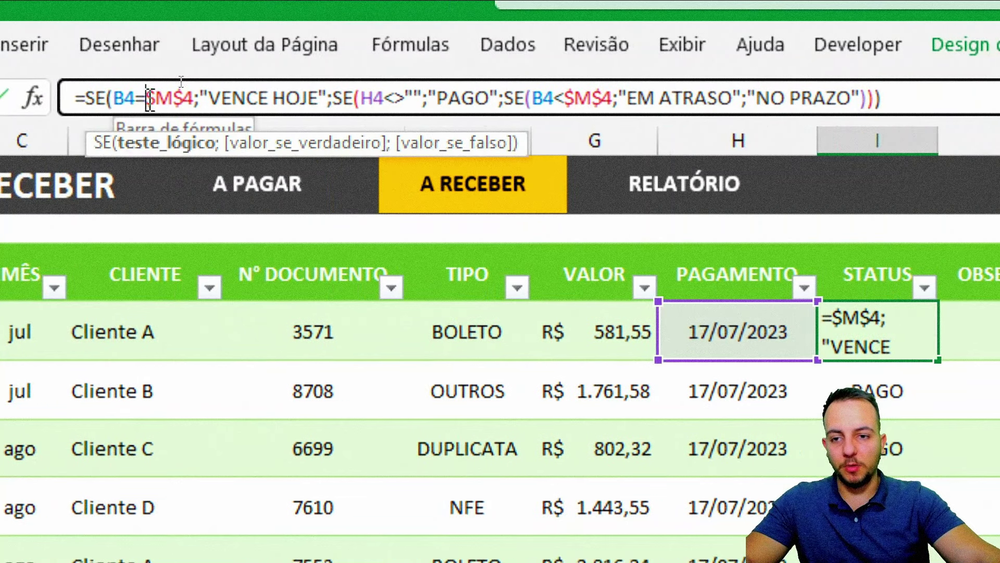
Move the SE(B4=$M$4;"VENCE HOJE"; test after the PAGO check in I4's STATUS formula
left_click(240, 99)
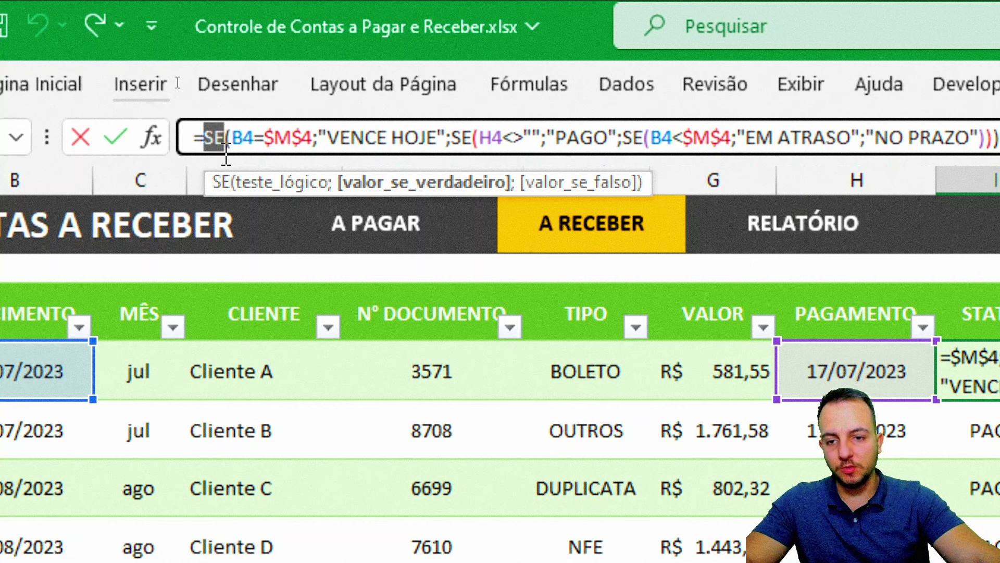
left_click(207, 138)
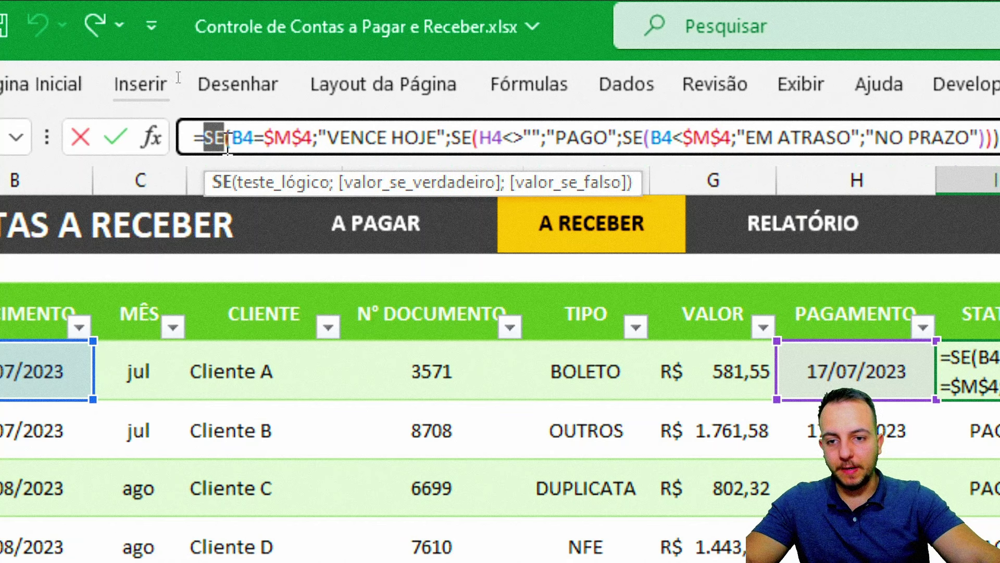
left_click_drag(253, 143, 451, 140)
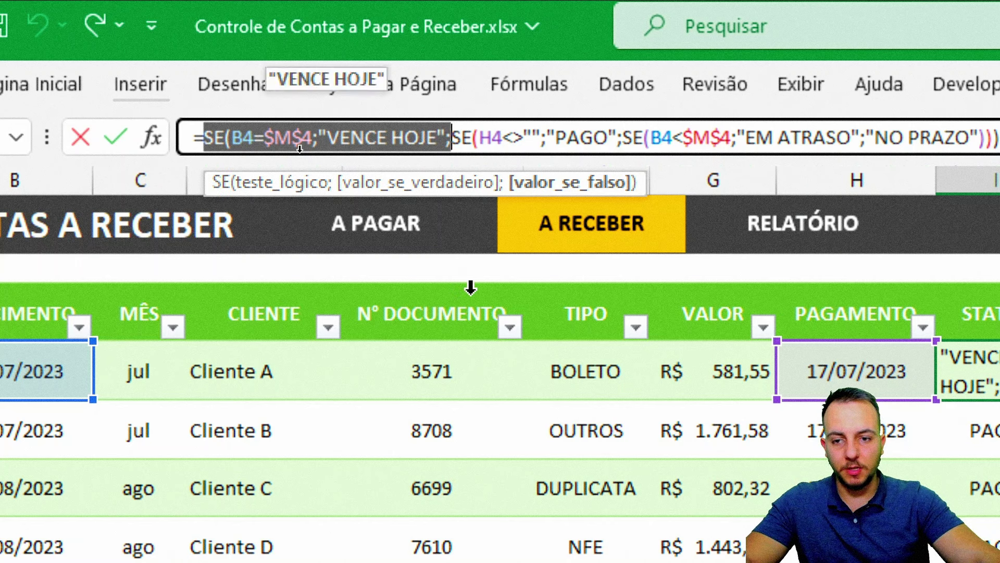
key("Delete")
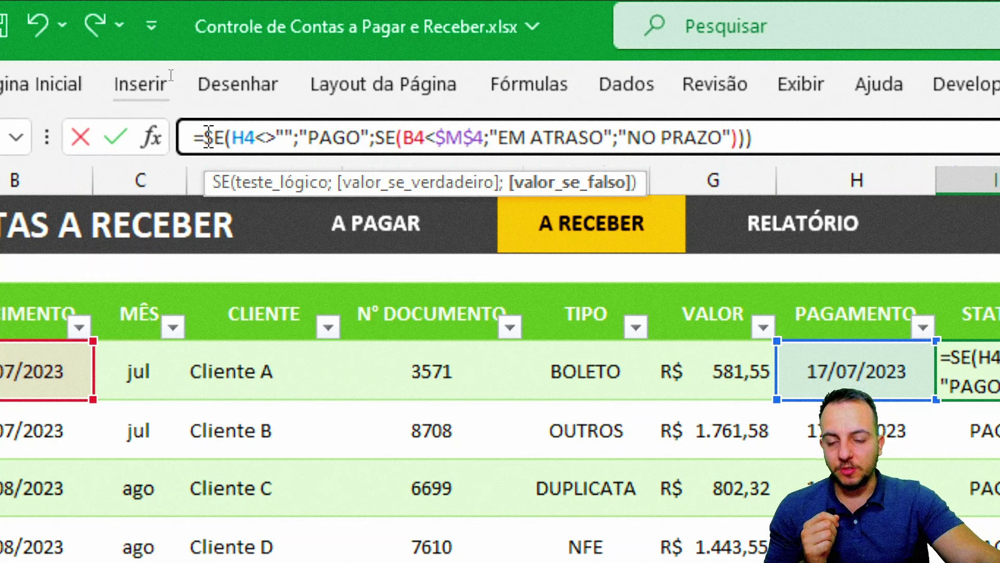
left_click_drag(209, 137, 351, 139)
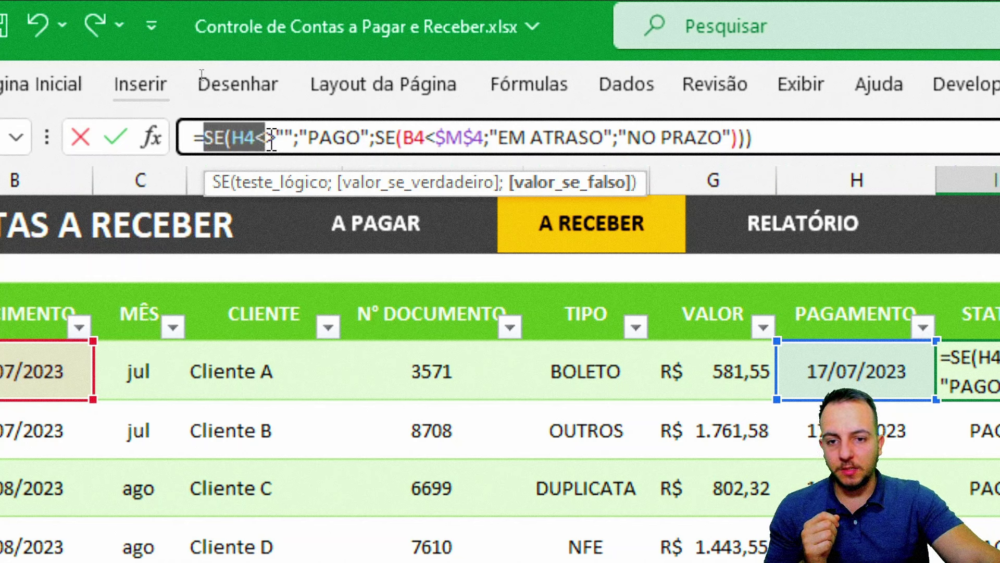
left_click(381, 137)
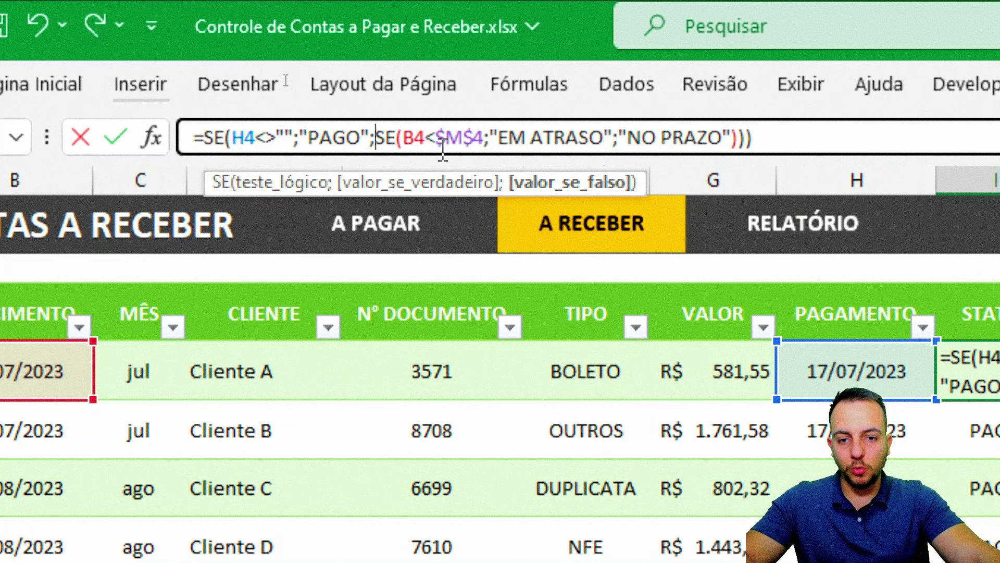
type("SE(B4=$M$4;\"VENCE HOJE\";")
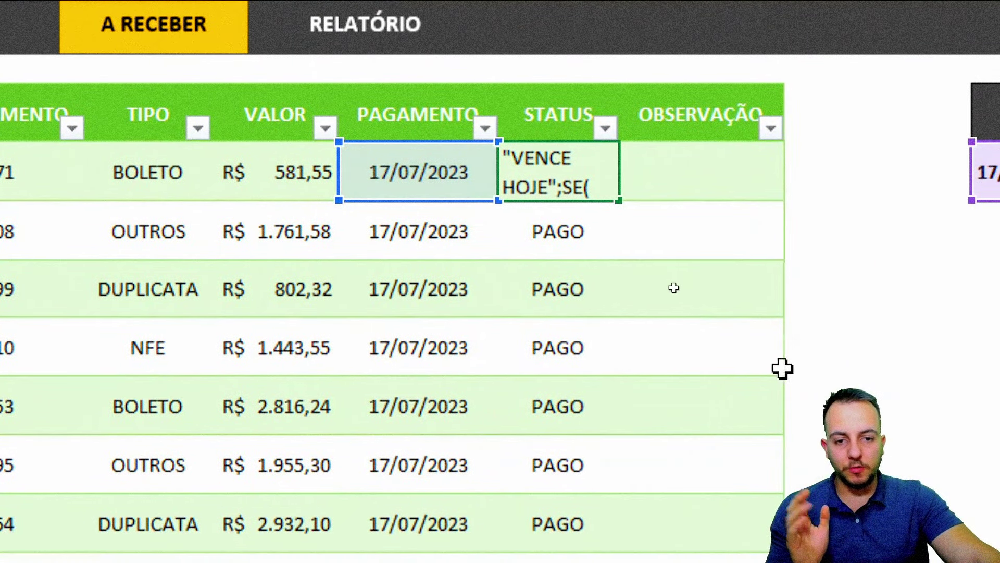
key("Return")
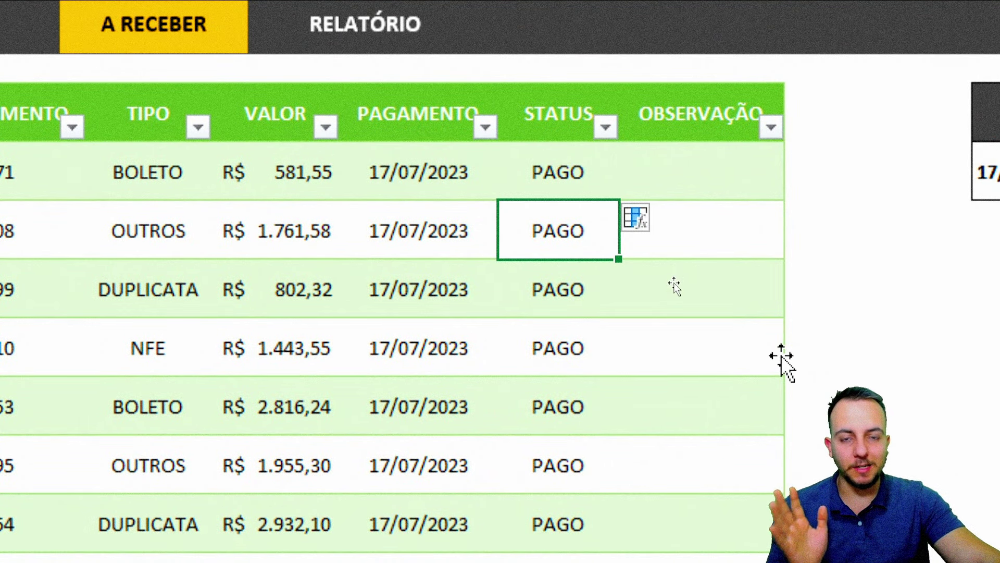
Fill the reordered STATUS formula down to I14 and check it in I5
key("Up")
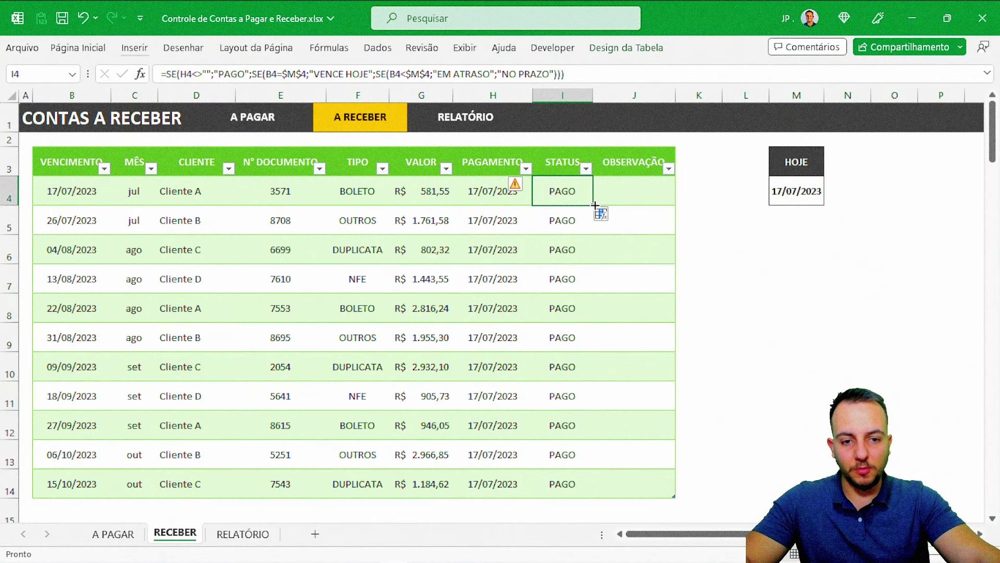
mouse_move(595, 205)
left_mouse_down()
mouse_move(580, 313)
mouse_move(593, 497)
left_mouse_up()
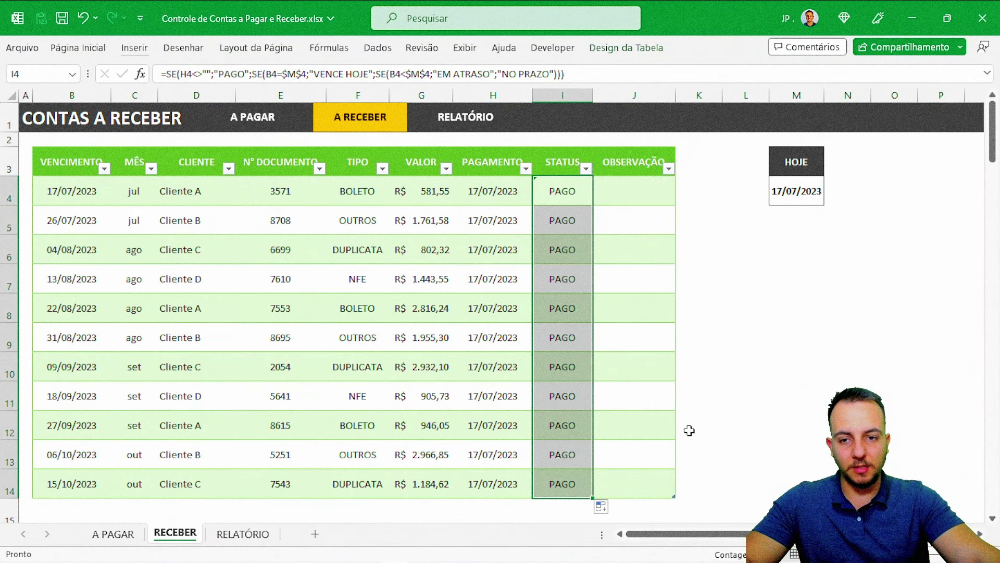
left_click(581, 195)
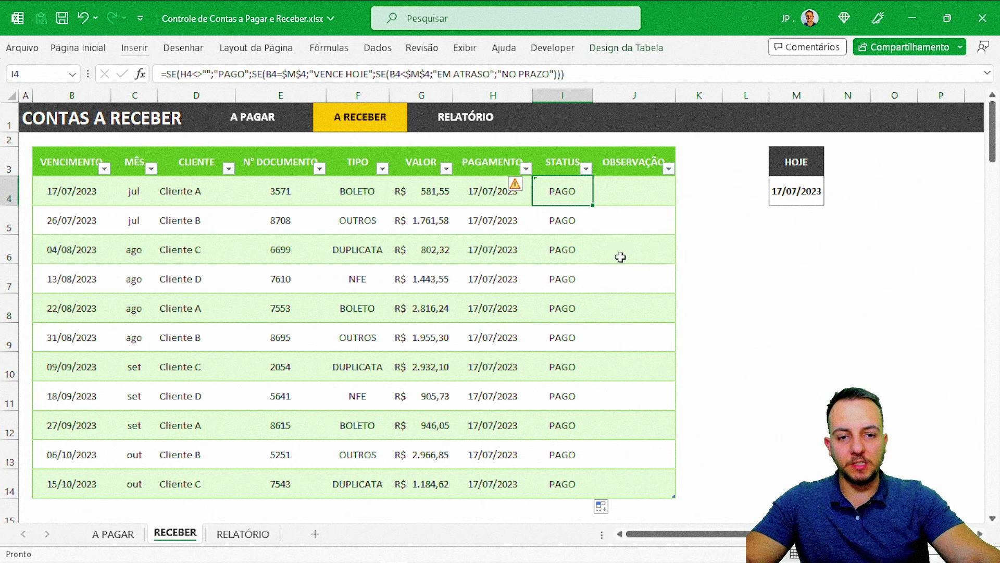
double_click(590, 213)
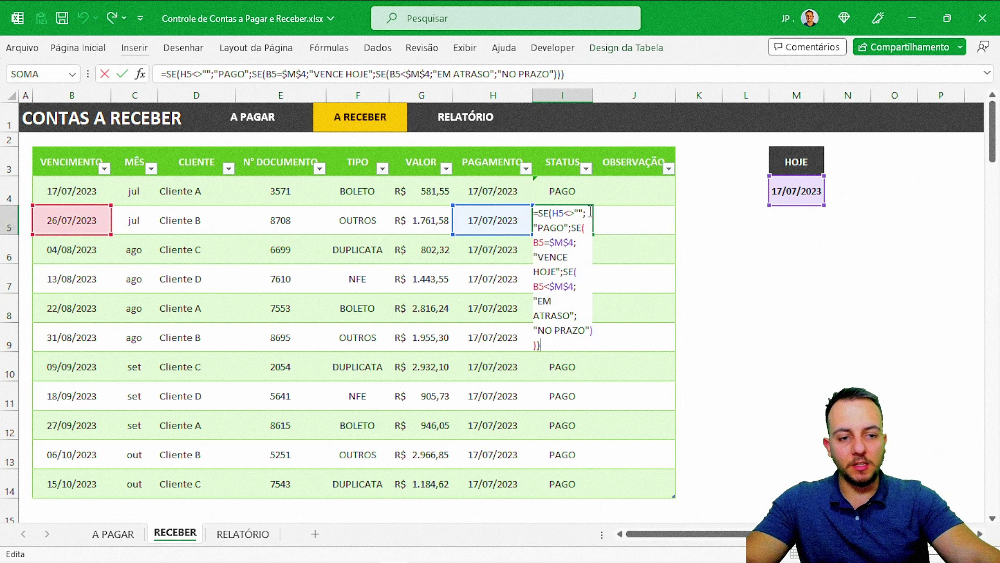
key("Escape")
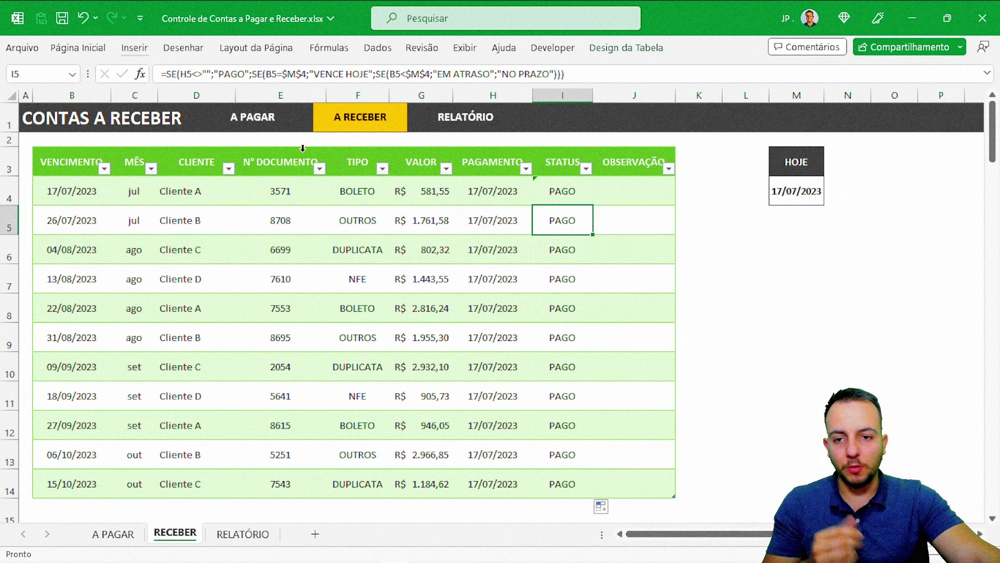
left_click(263, 130)
left_click(362, 125)
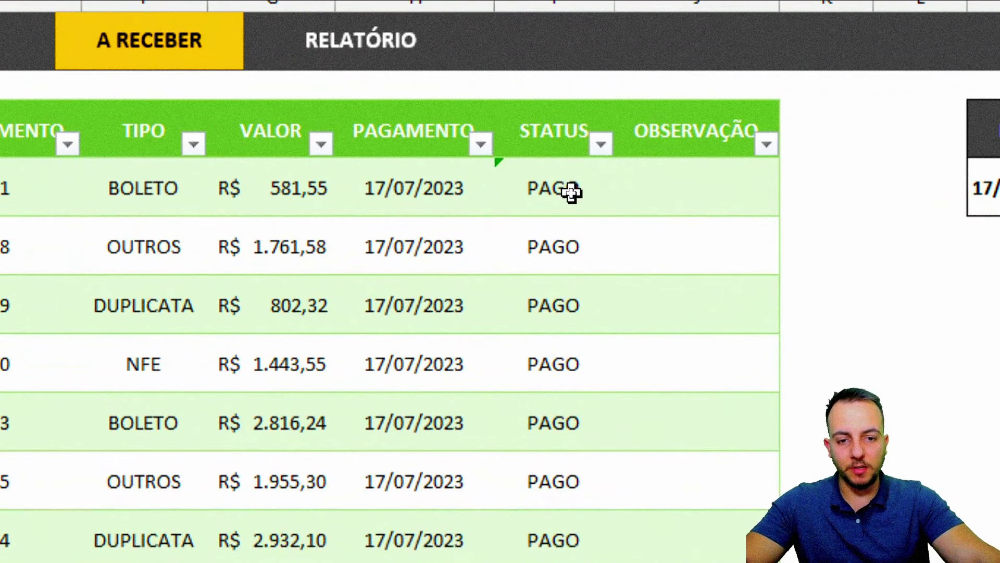
Copy RECEBER's PAGO-first STATUS formula and paste it over I4 on A PAGAR
double_click(573, 196)
key("ctrl+Return")
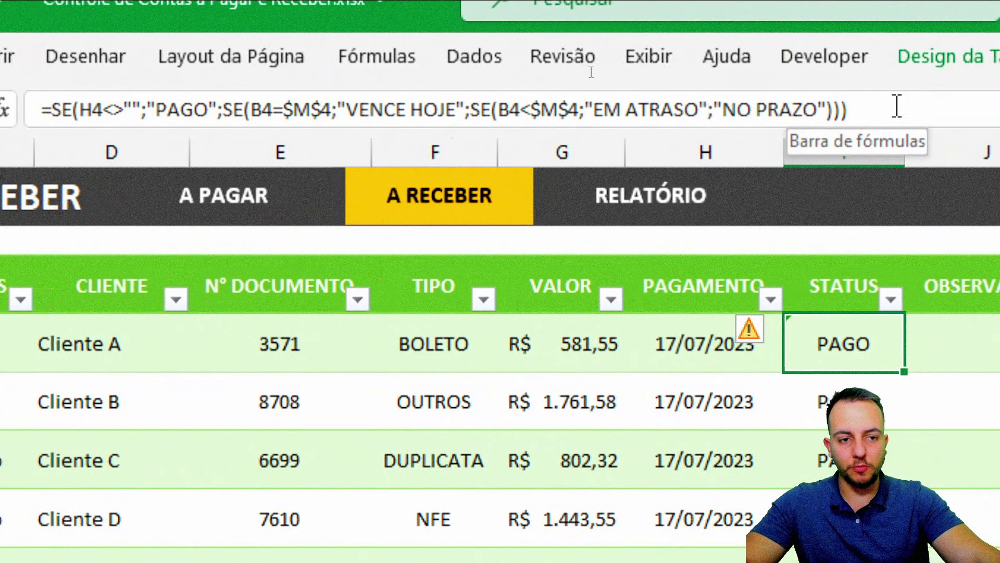
left_click(896, 107)
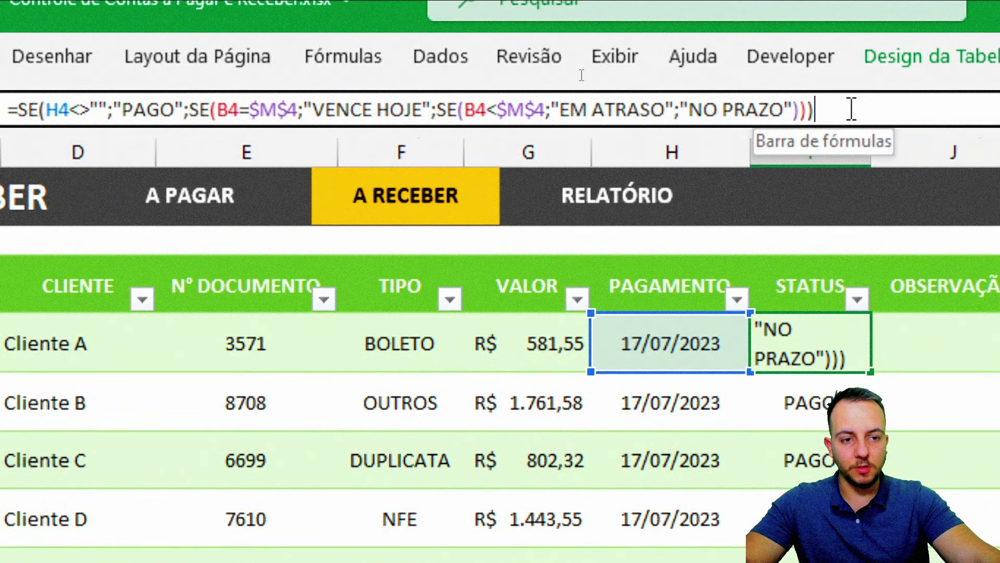
mouse_move(849, 109)
left_mouse_down()
mouse_move(290, 109)
mouse_move(165, 78)
left_mouse_up()
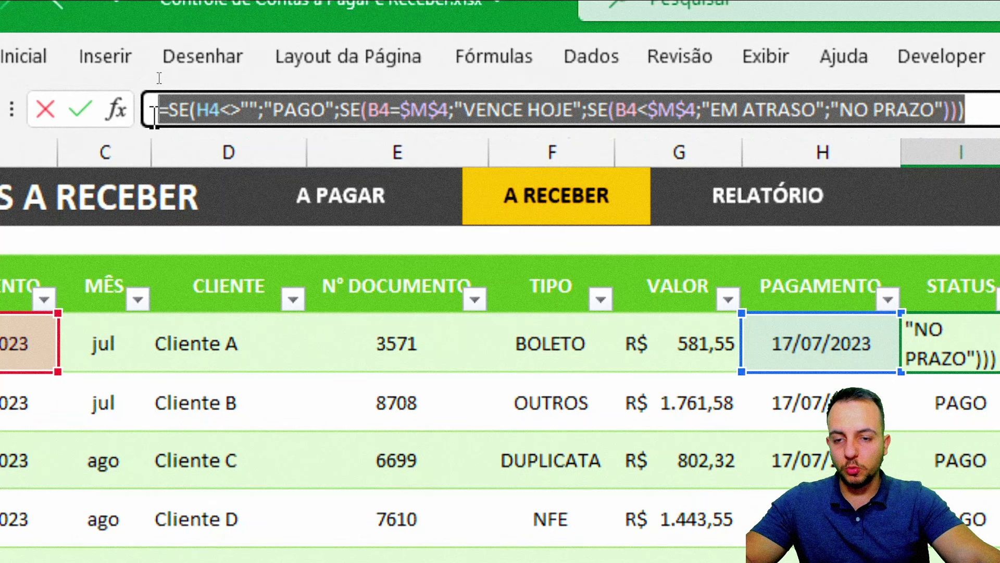
key("Escape")
left_click(336, 215)
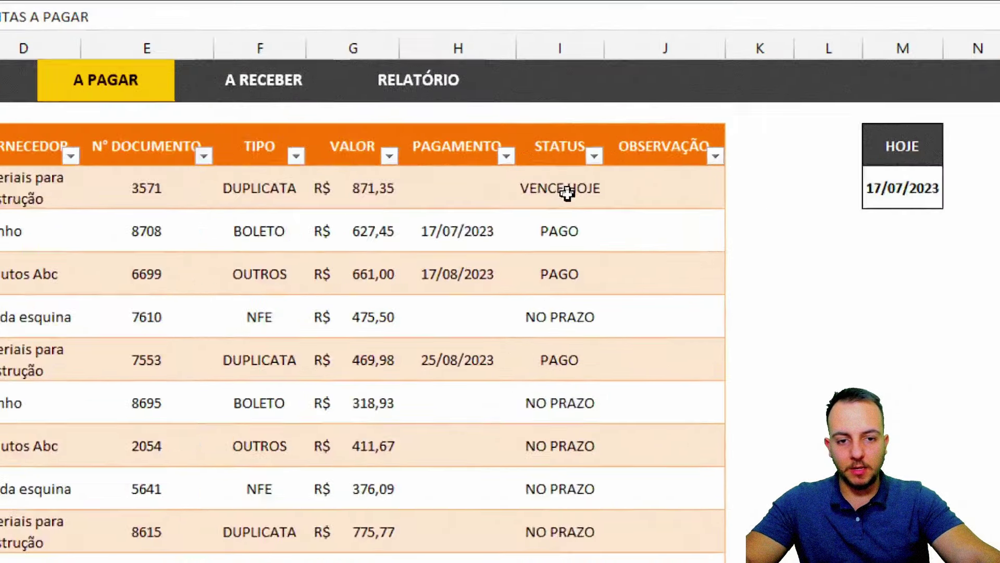
left_click(580, 190)
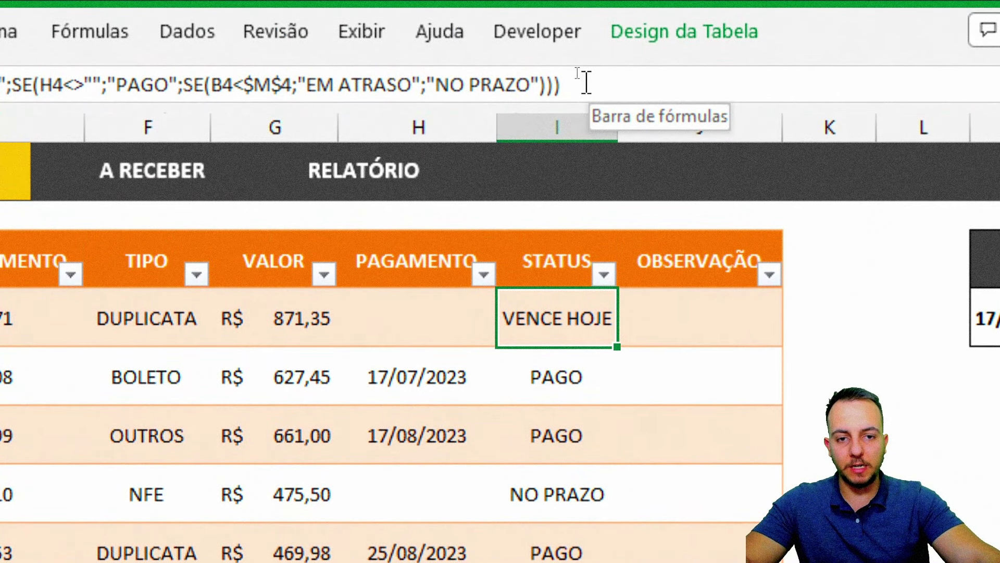
left_click_drag(586, 82, 207, 145)
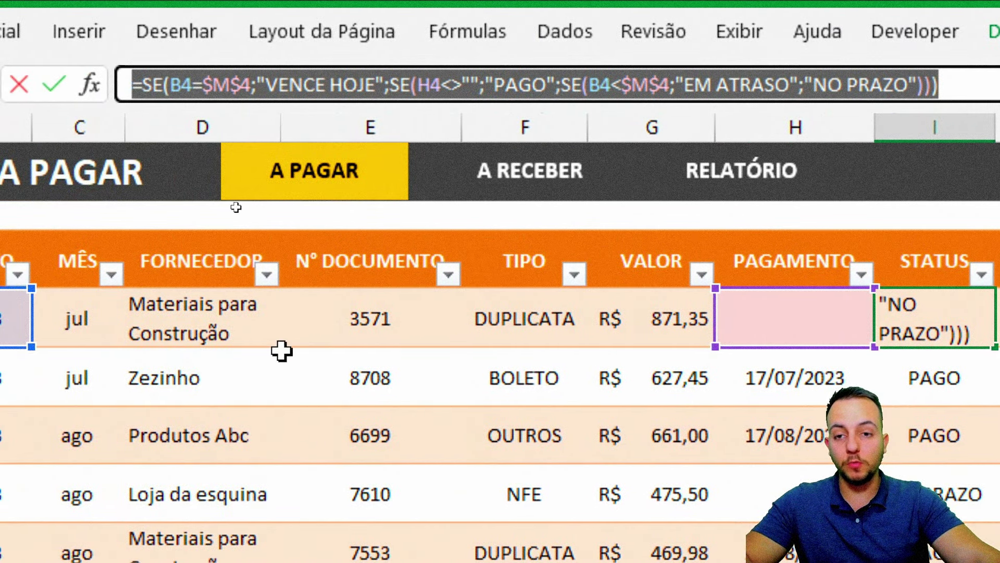
type("=SE(H4<>\"\";\"PAGO\";SE(B4=$M$4;\"VENCE HOJE\";SE(B4<$M$4;\"EM ATRASO\";\"NO PRAZO\")))")
key("Return")
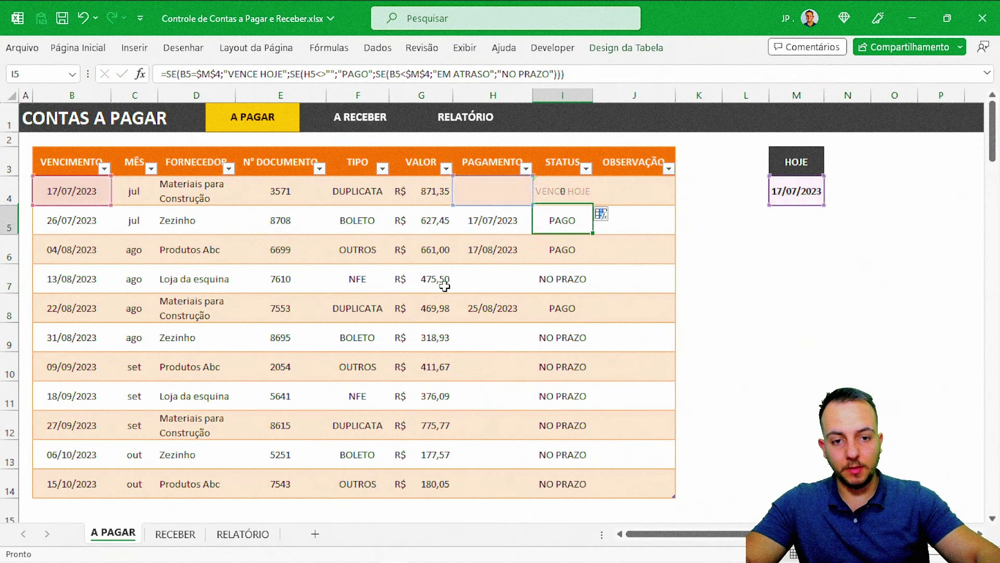
Fill the new A PAGAR STATUS formula down to row 14, then return to RECEBER
left_click(581, 201)
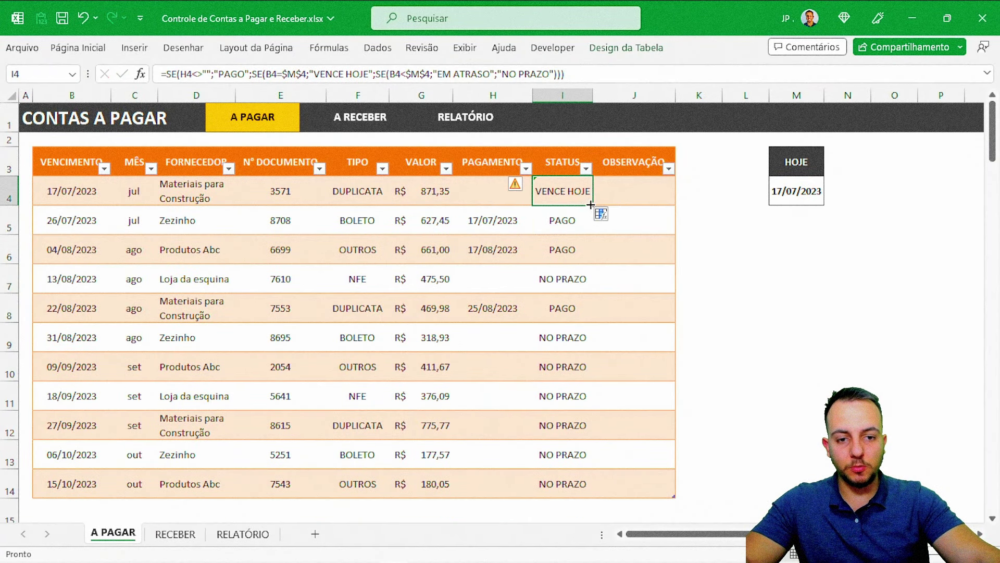
left_click_drag(574, 486, 575, 489)
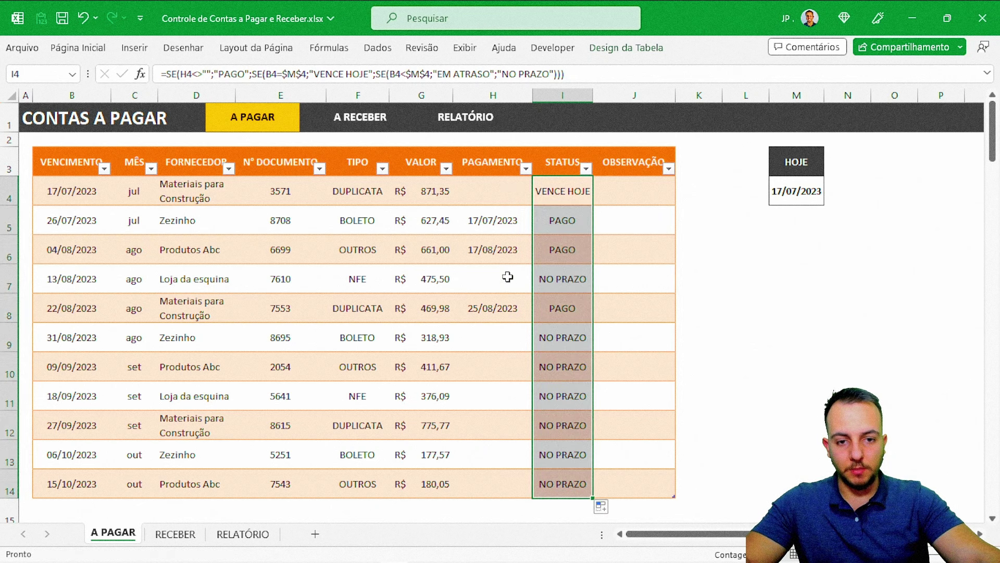
left_click(497, 257)
left_click(78, 168)
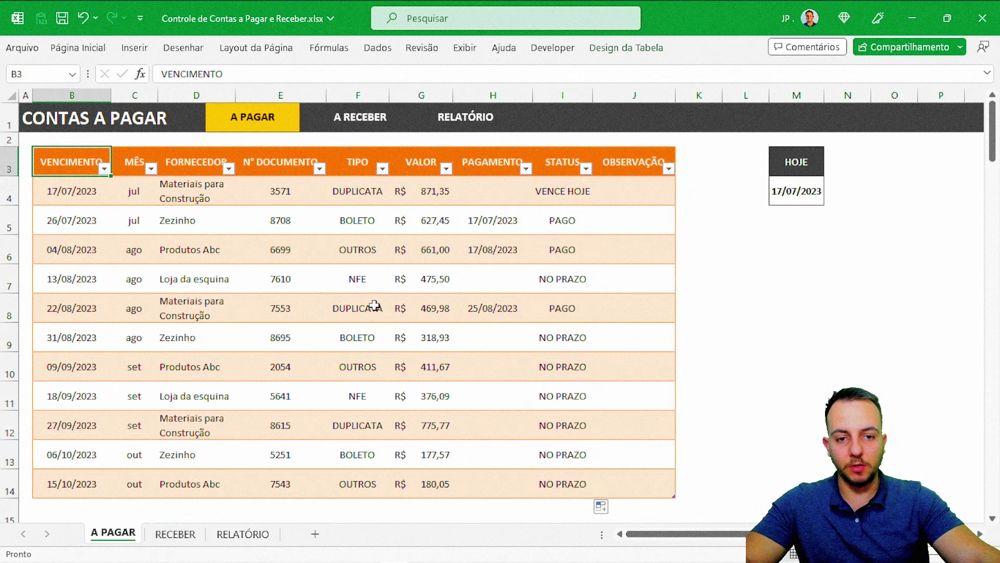
left_click(350, 118)
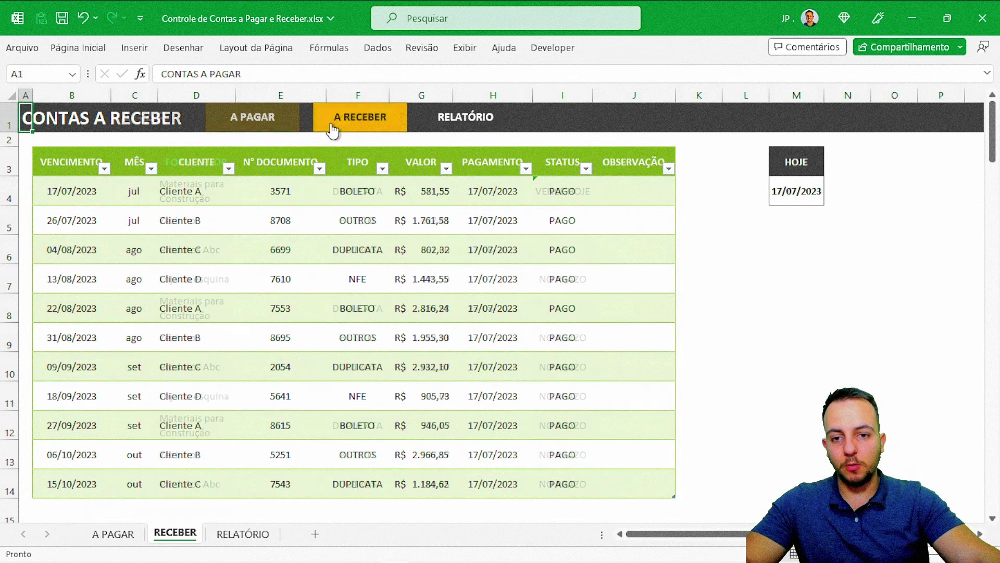
Delete rows 3 to 95 from the RELATÓRIO sheet, leaving only the header bar
left_click(480, 118)
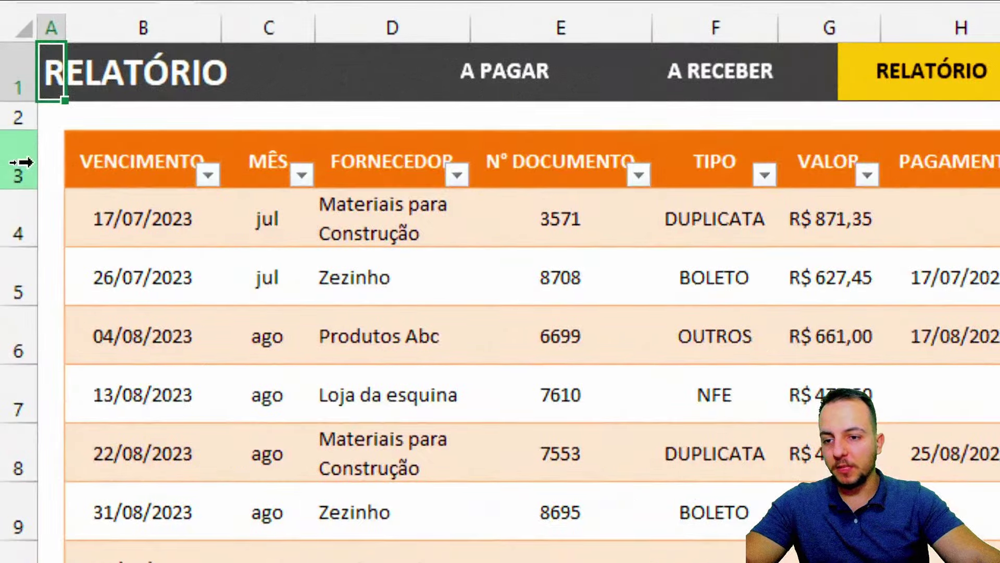
mouse_move(21, 152)
left_mouse_down()
mouse_move(14, 558)
mouse_move(26, 489)
left_mouse_up()
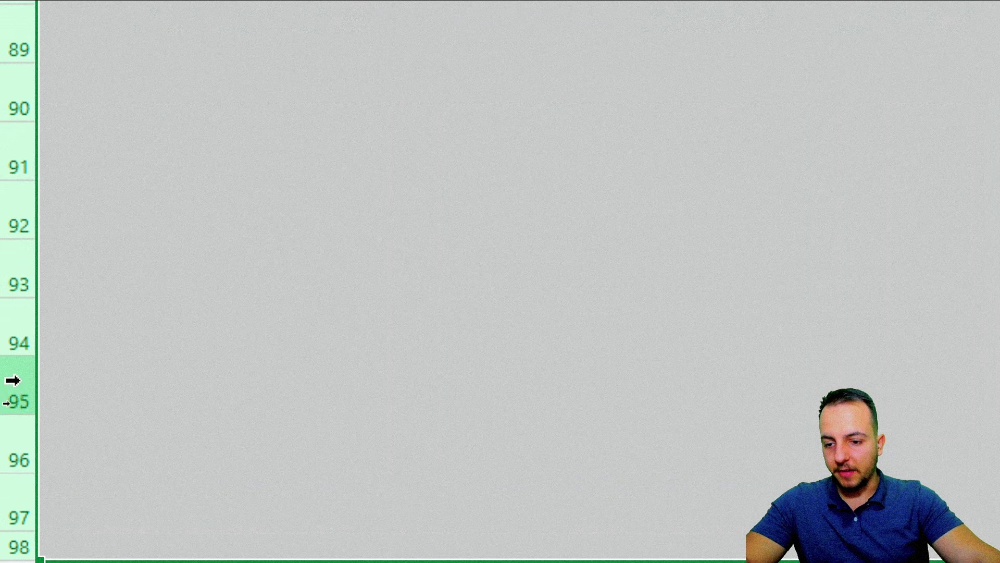
right_click(8, 354)
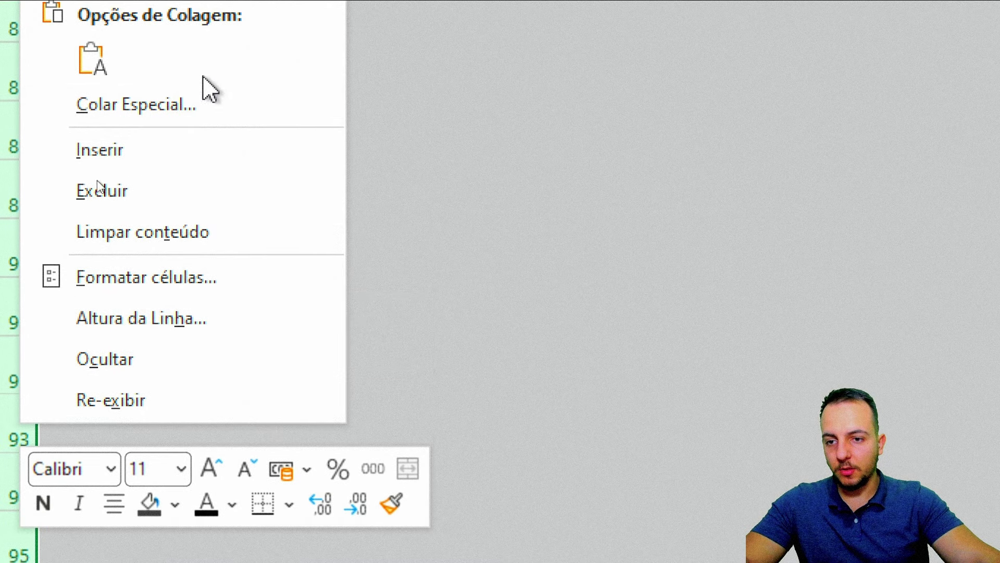
left_click(148, 189)
Test the A PAGAR and A RECEBER link buttons
scroll(78, 230, "up", 20)
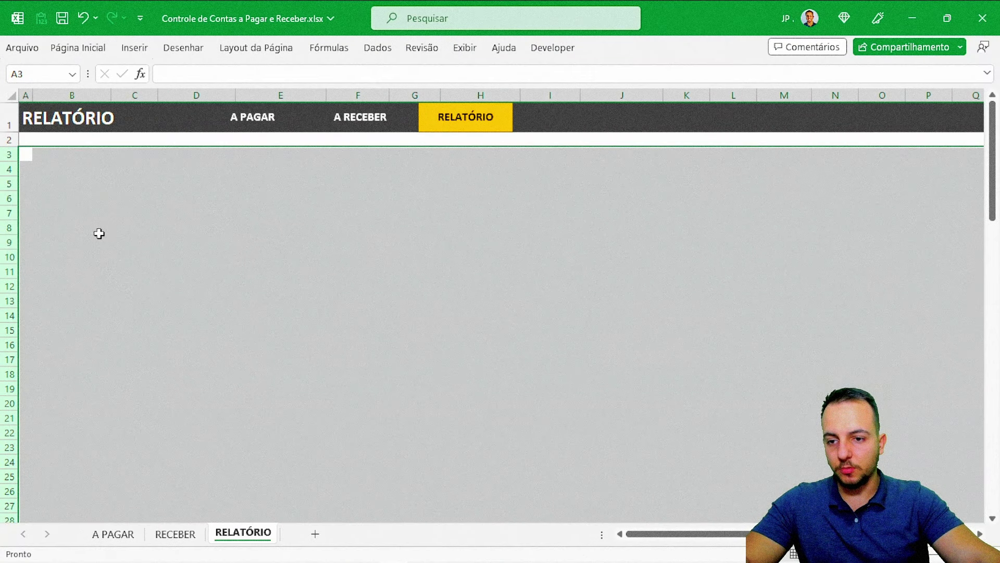
left_click(98, 229)
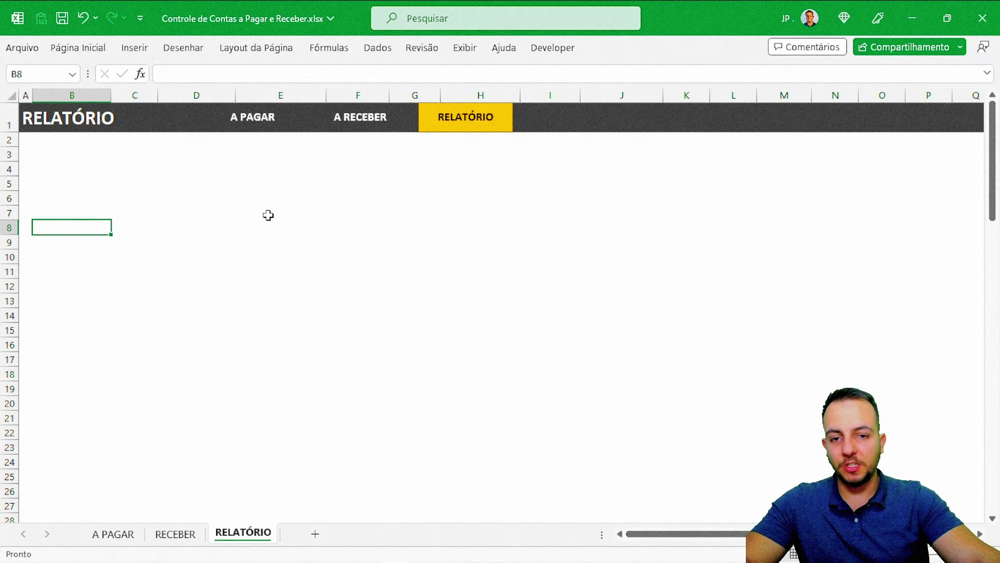
left_click(267, 123)
left_click(356, 133)
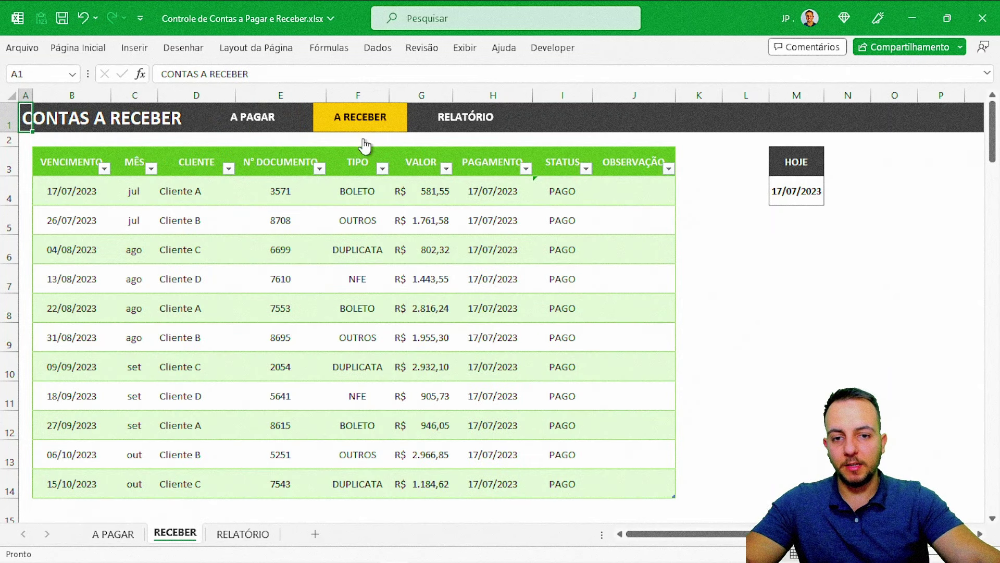
Enter Mês in B3 and fill the months Jan through Dez into B4:B15
left_click(470, 132)
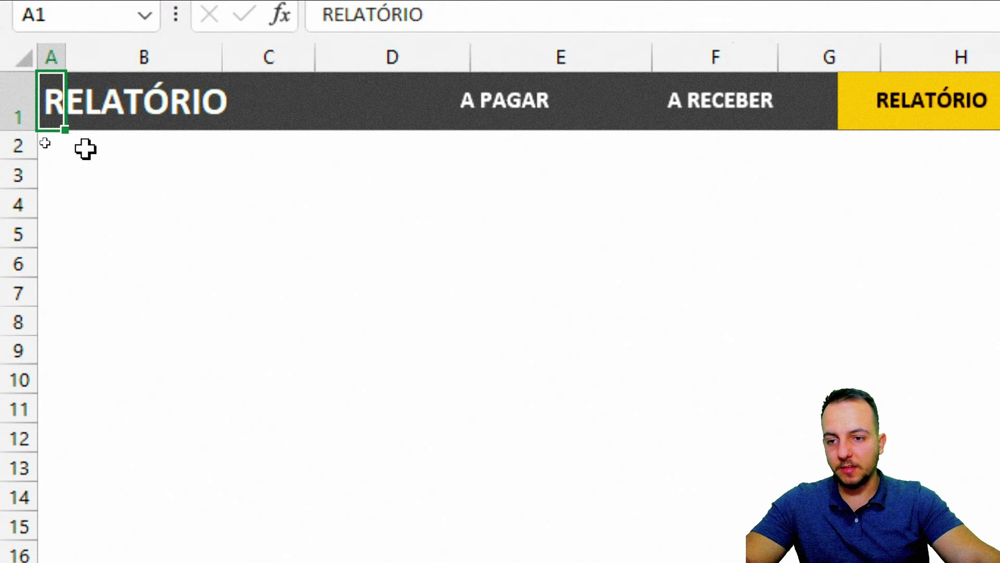
left_click(54, 155)
type("Mê")
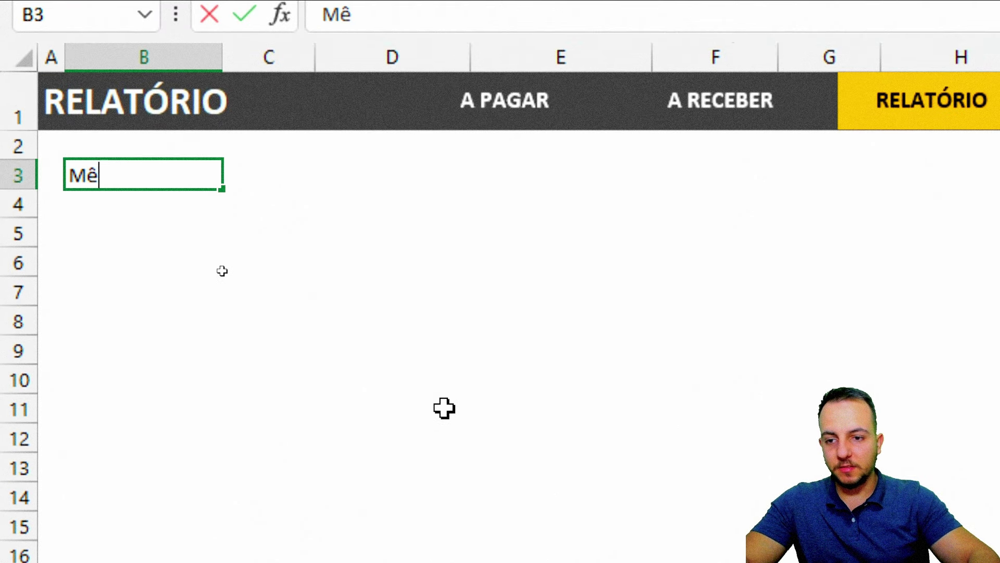
type("s")
key("Return")
left_click_drag(67, 202, 129, 526)
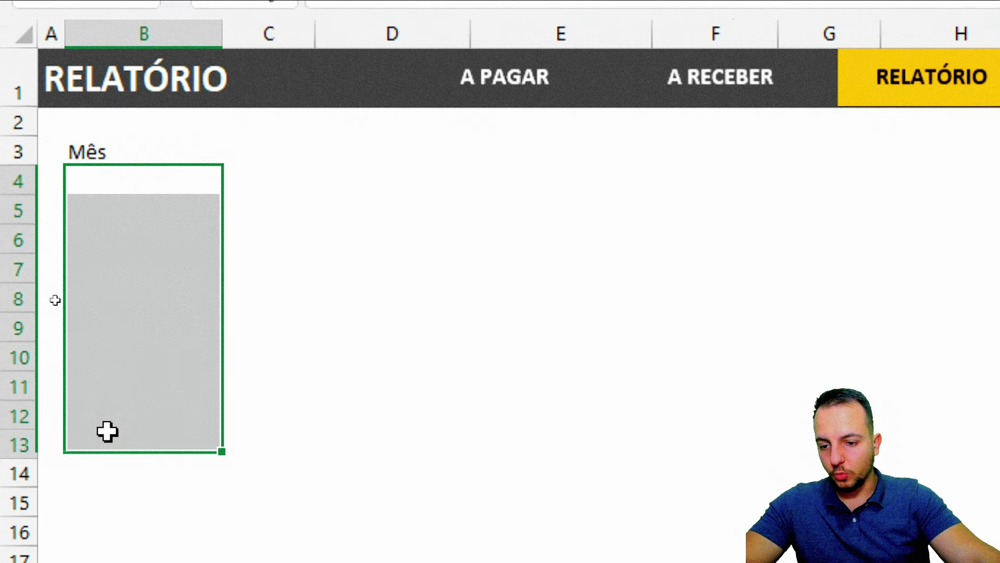
left_click(142, 115)
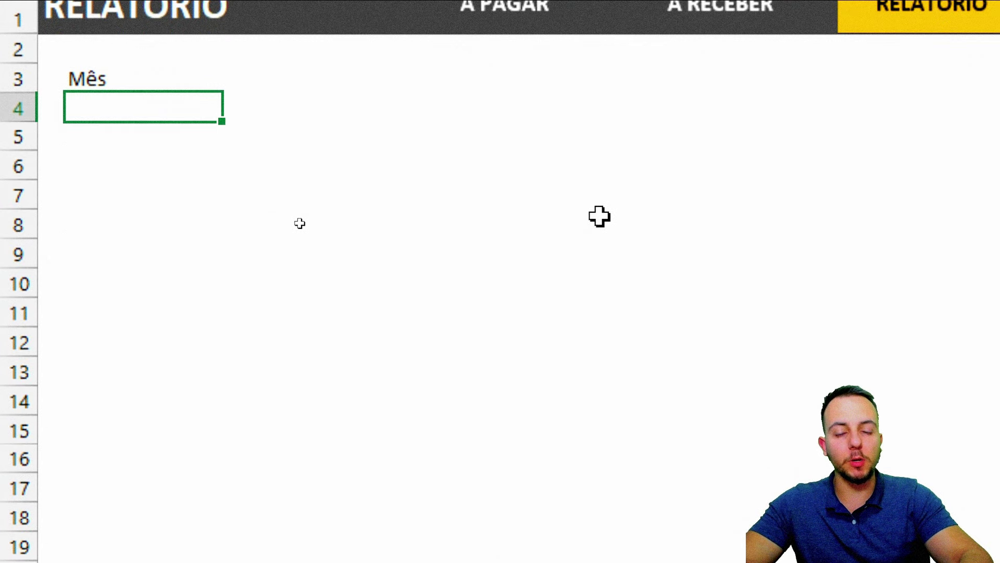
type("Jan")
key("Return")
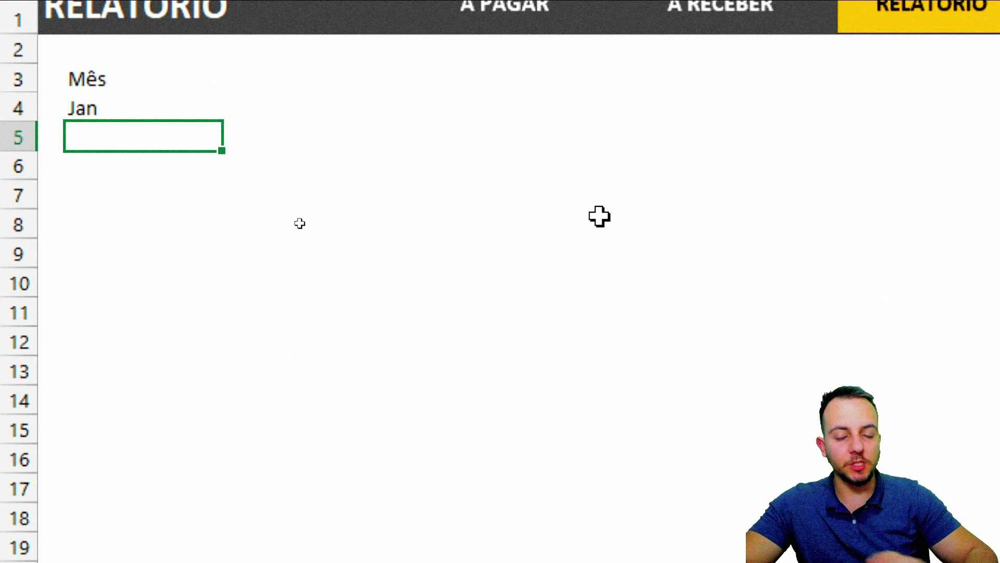
left_click(121, 110)
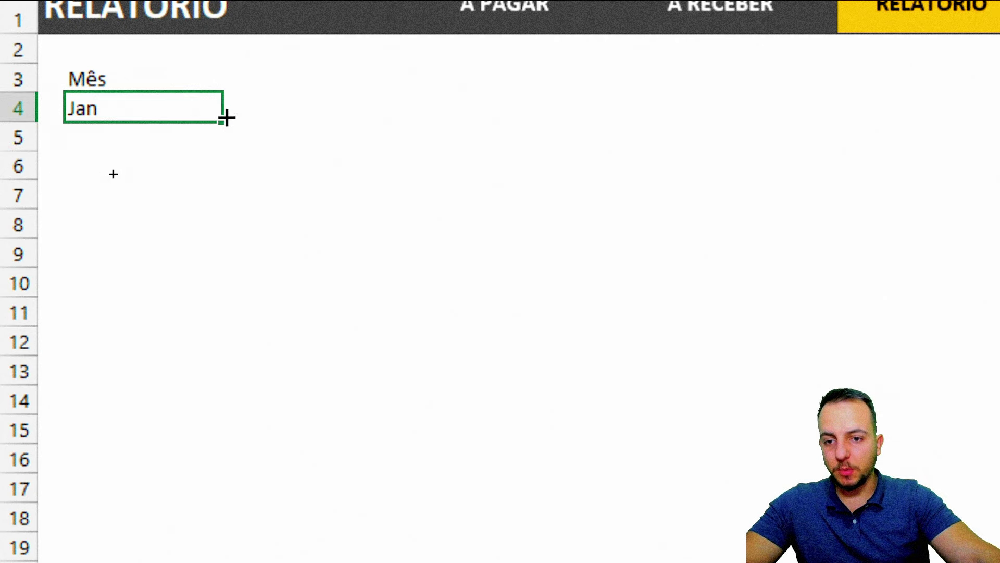
left_click_drag(227, 118, 188, 456)
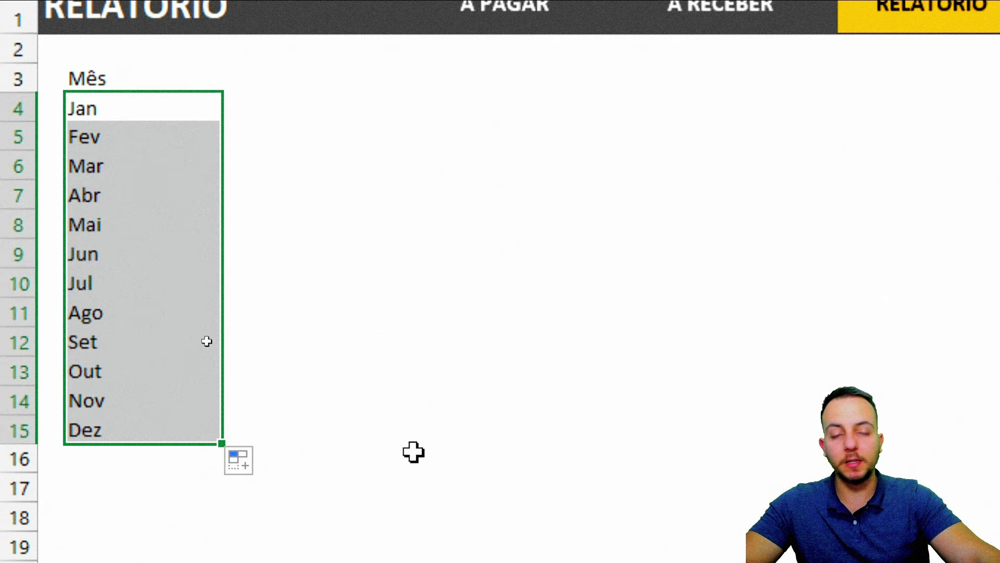
Add the A pagar and A receber headers in C3 and D3
left_click(272, 114)
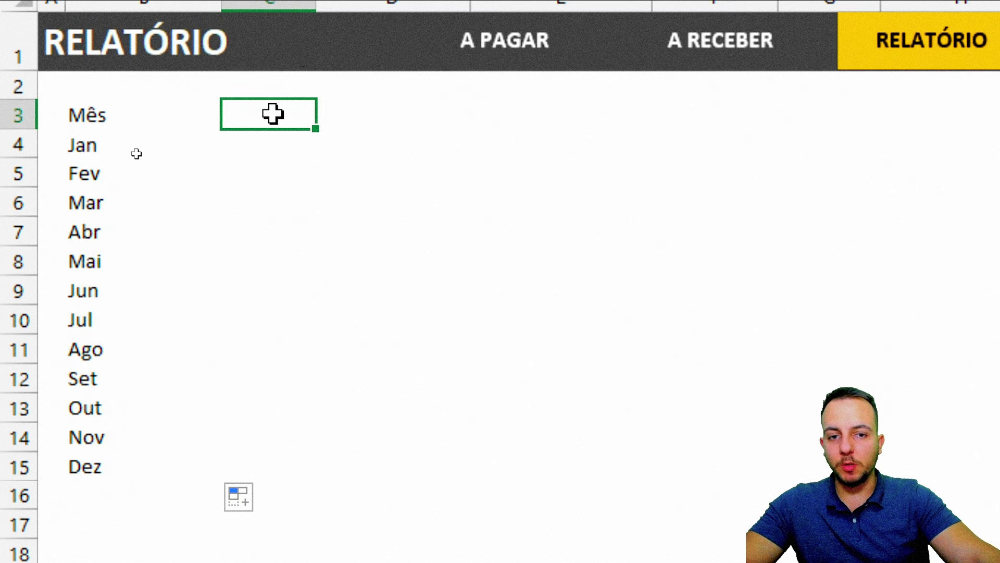
type("A p")
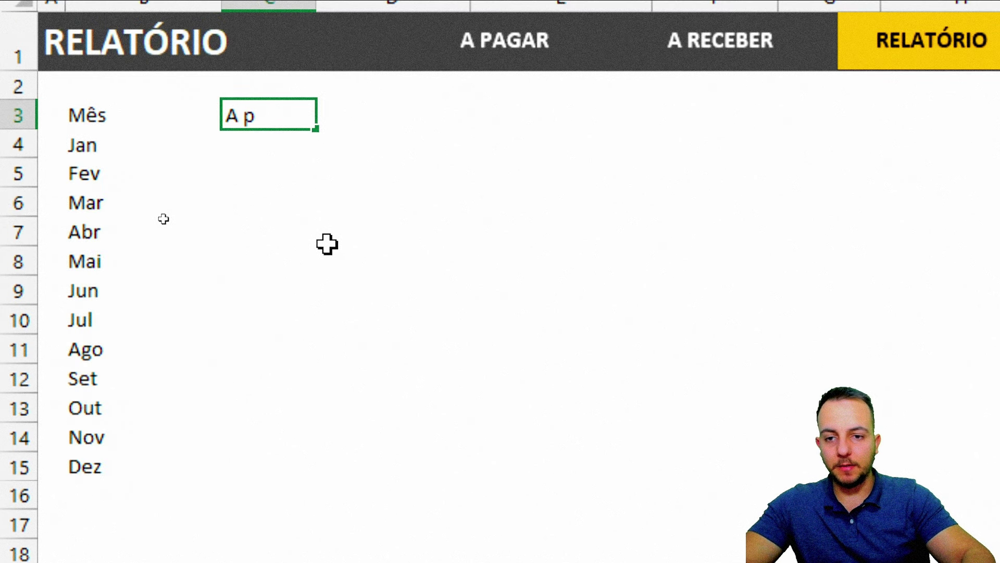
type("agar")
key("Tab")
type("A")
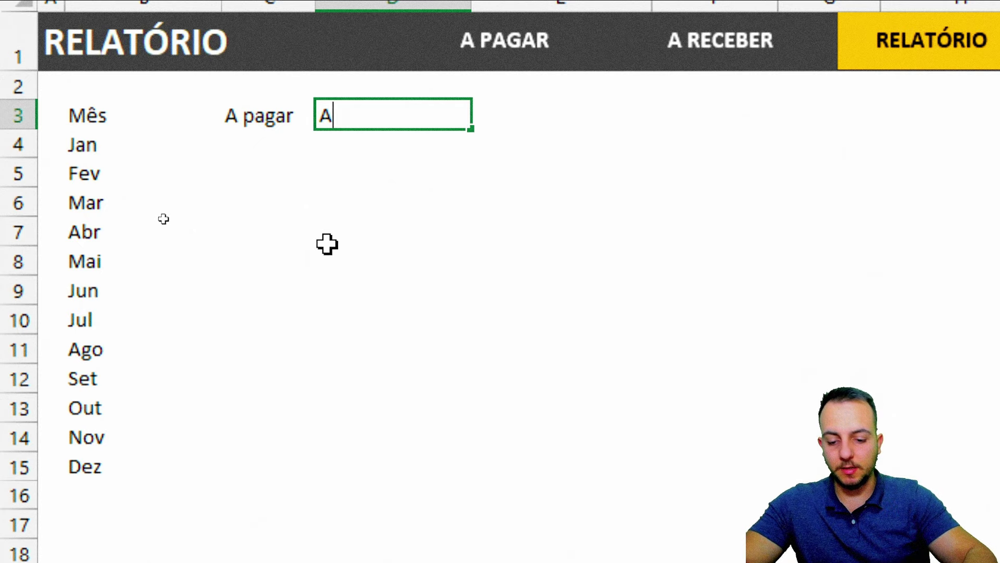
type(" receber")
key("Return")
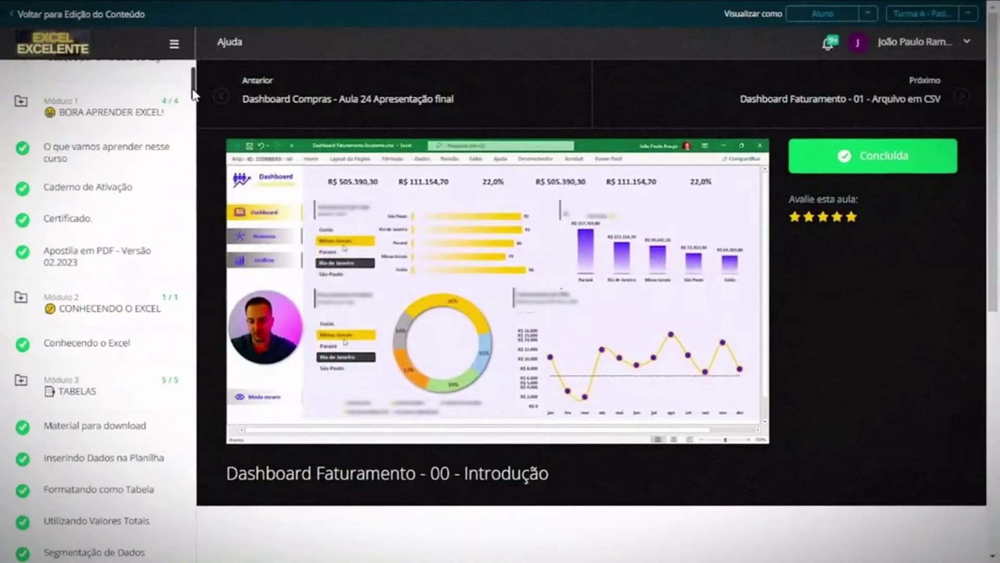
left_click_drag(194, 95, 191, 322)
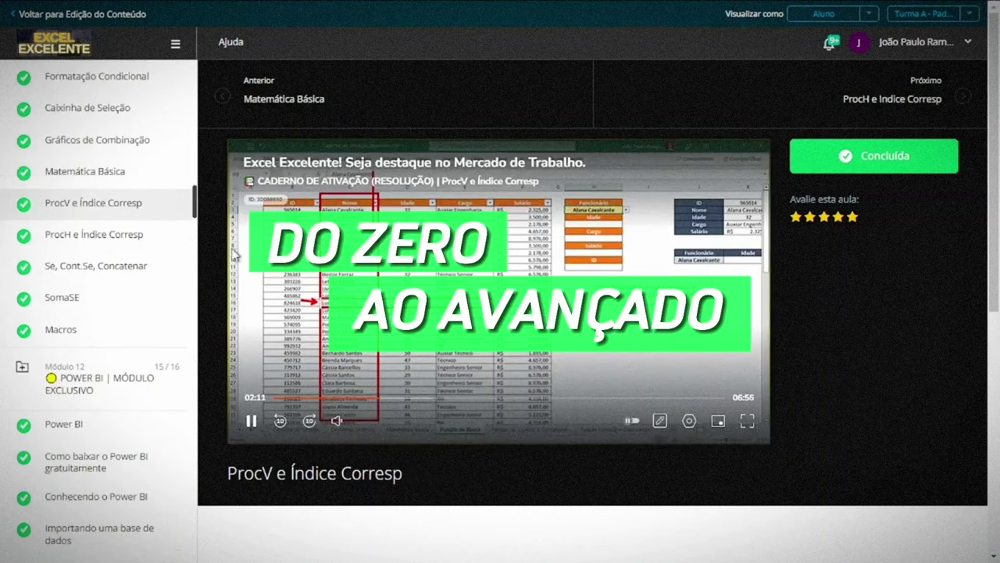
scroll(194, 219, "down", 2)
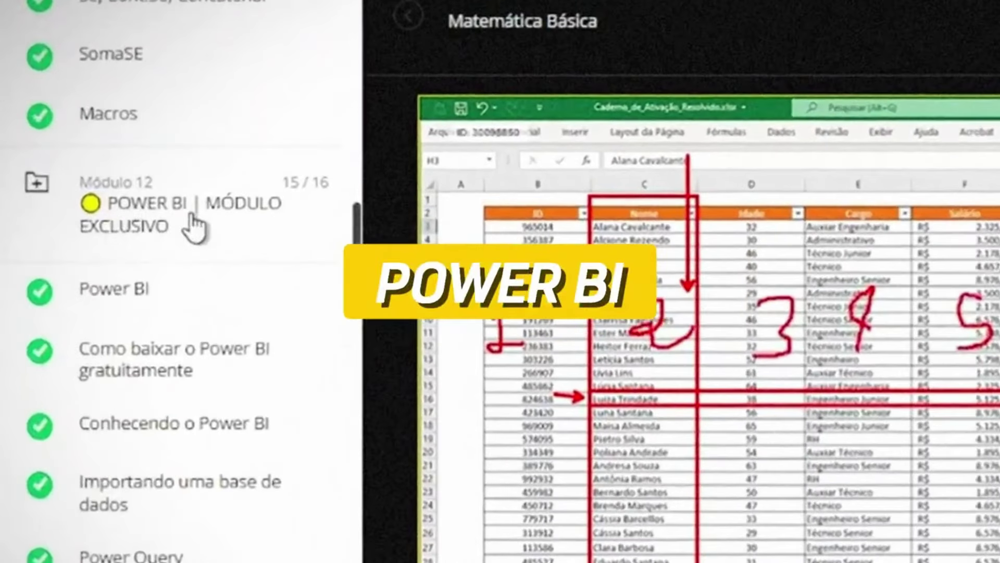
left_click(137, 284)
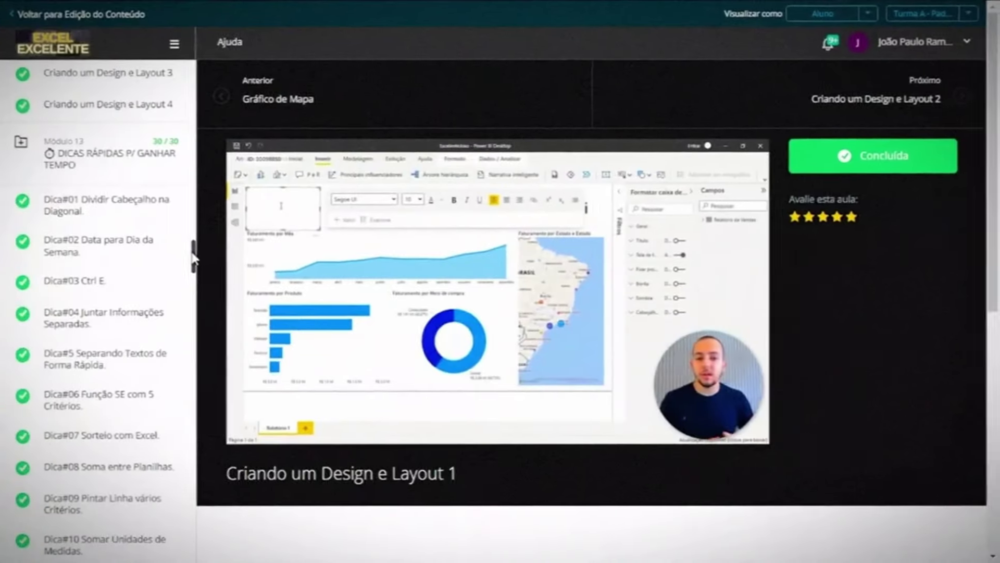
left_click_drag(194, 260, 192, 337)
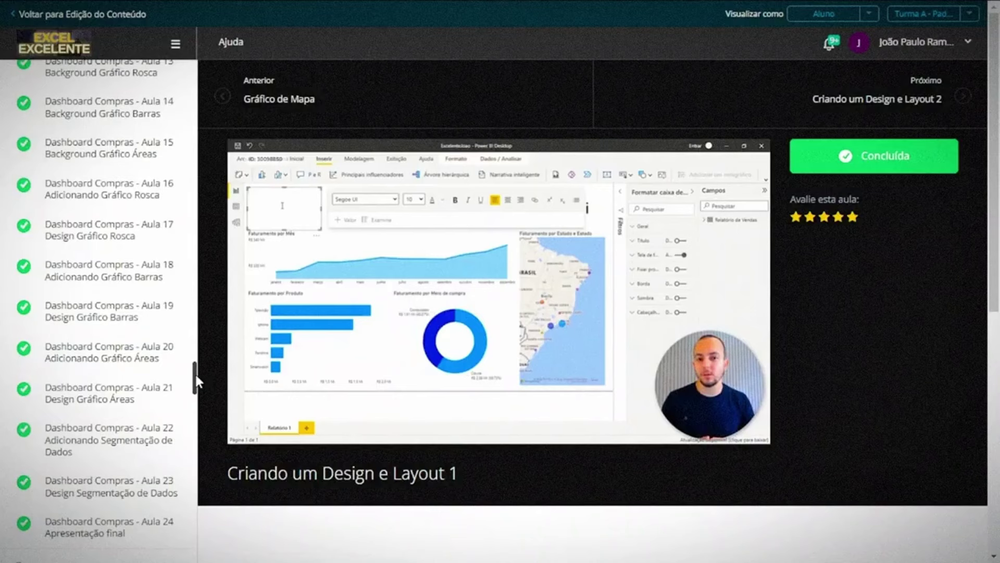
left_click_drag(195, 373, 187, 498)
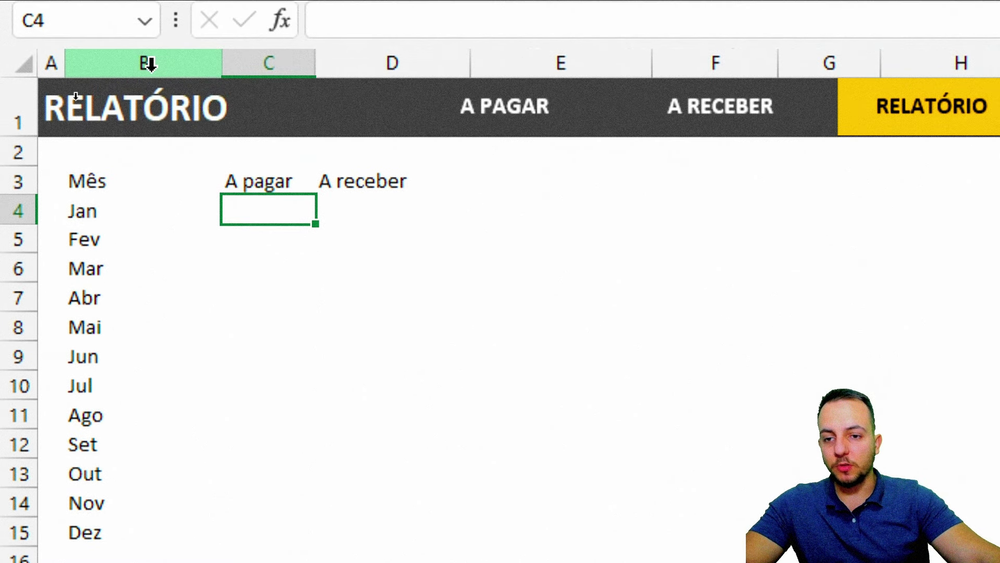
Narrow columns B through D, then widen columns C and D
left_click_drag(150, 64, 339, 64)
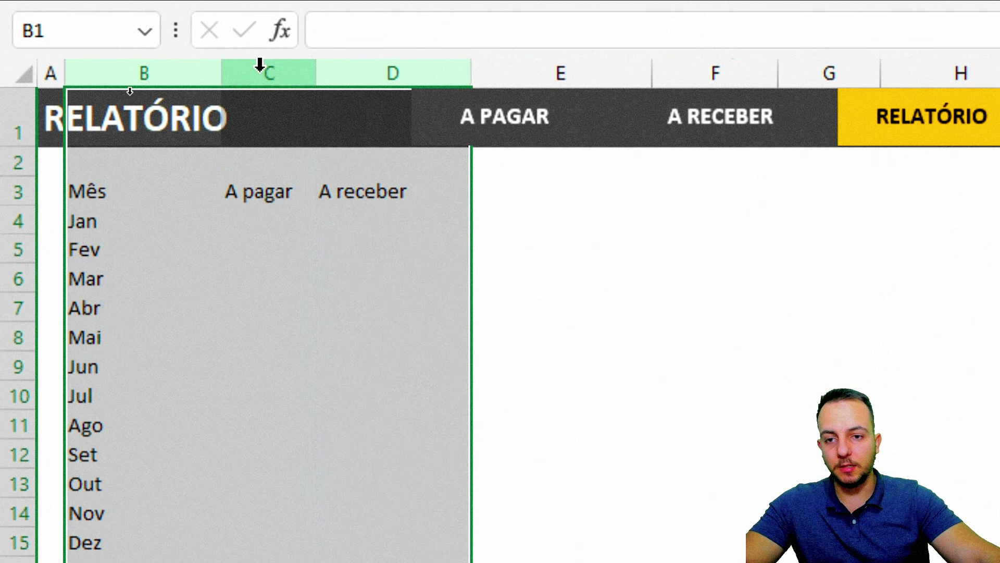
left_click_drag(224, 71, 187, 73)
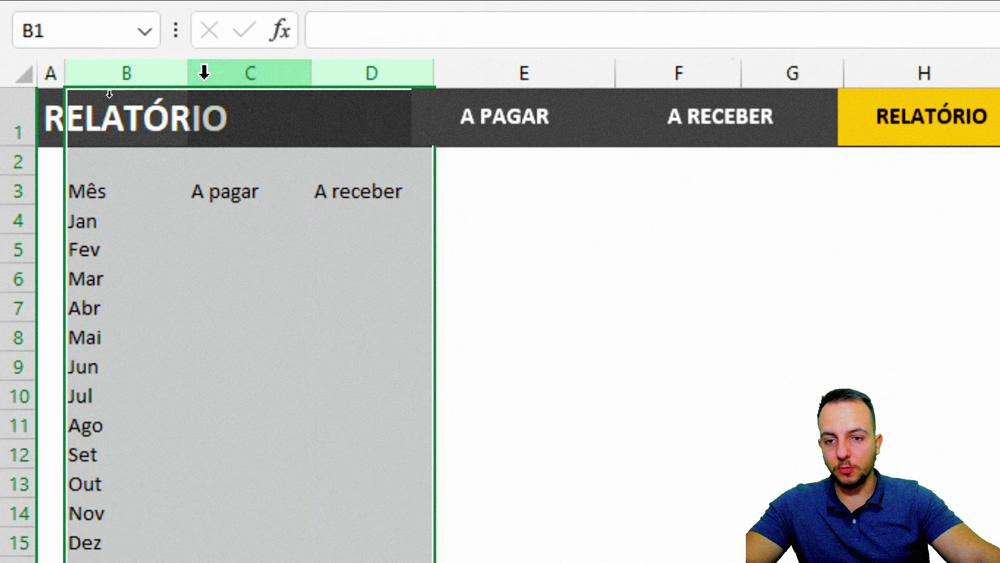
left_click(280, 74)
left_click_drag(280, 77, 341, 65)
left_click(299, 72)
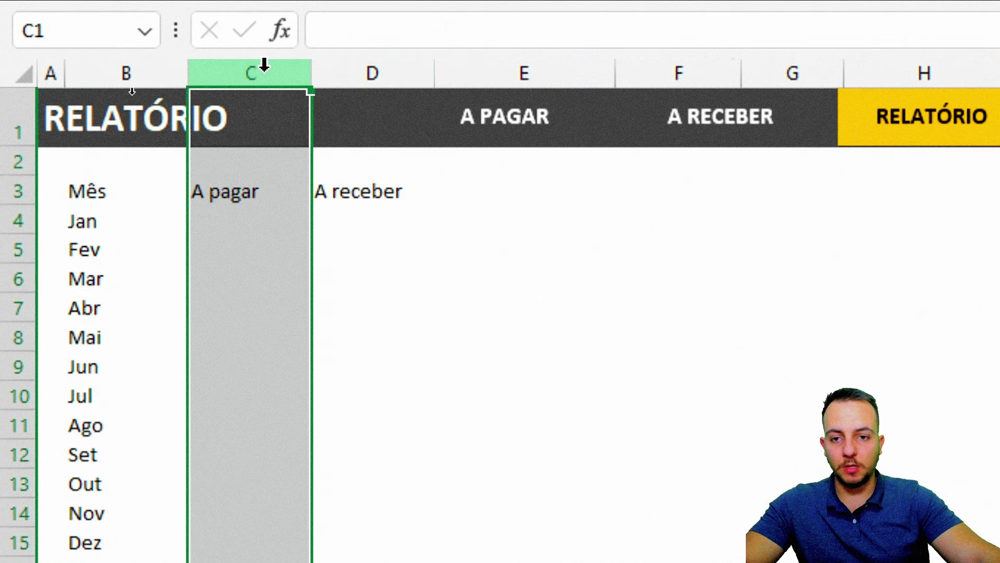
left_click_drag(264, 65, 358, 71)
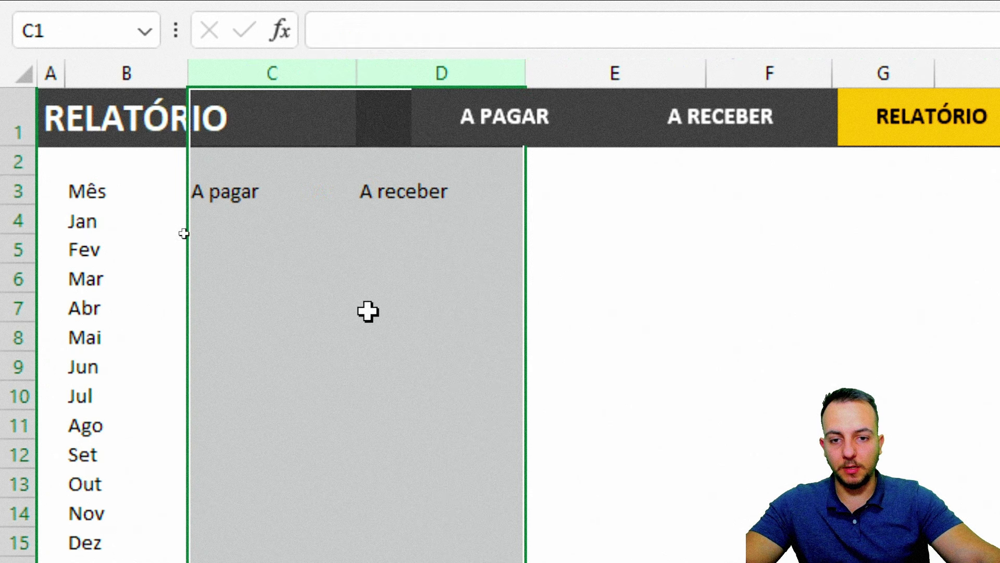
Centre B3:D15 vertically and horizontally and apply All Borders
mouse_move(172, 71)
left_mouse_down()
mouse_move(384, 316)
mouse_move(368, 417)
left_mouse_up()
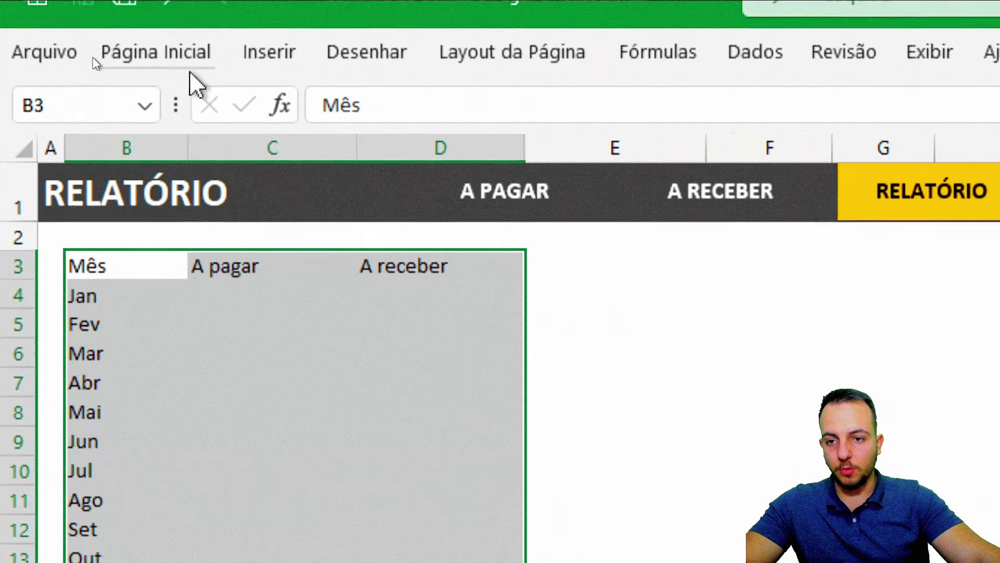
left_click(99, 63)
left_click(625, 159)
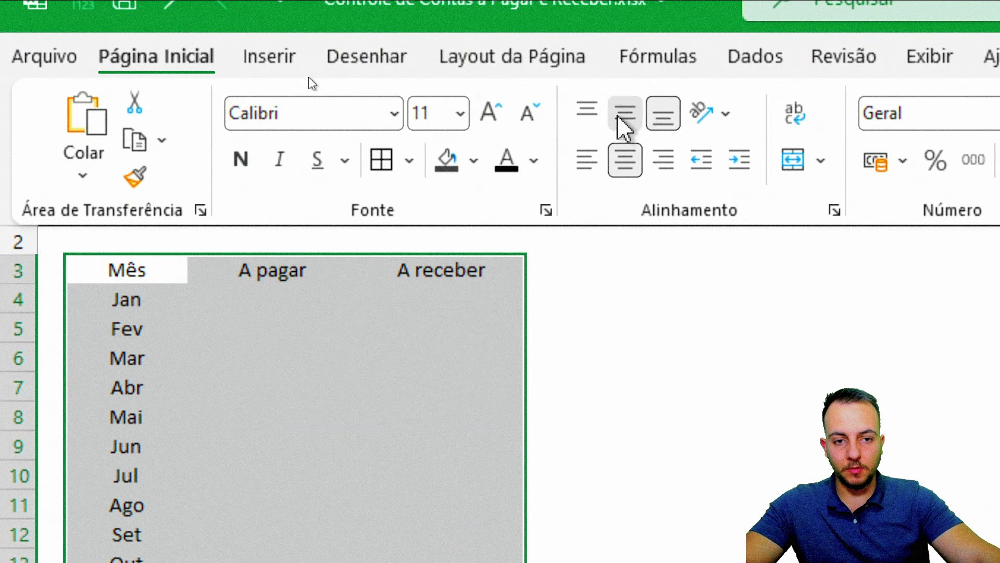
left_click(625, 113)
left_click(384, 159)
left_click(286, 387)
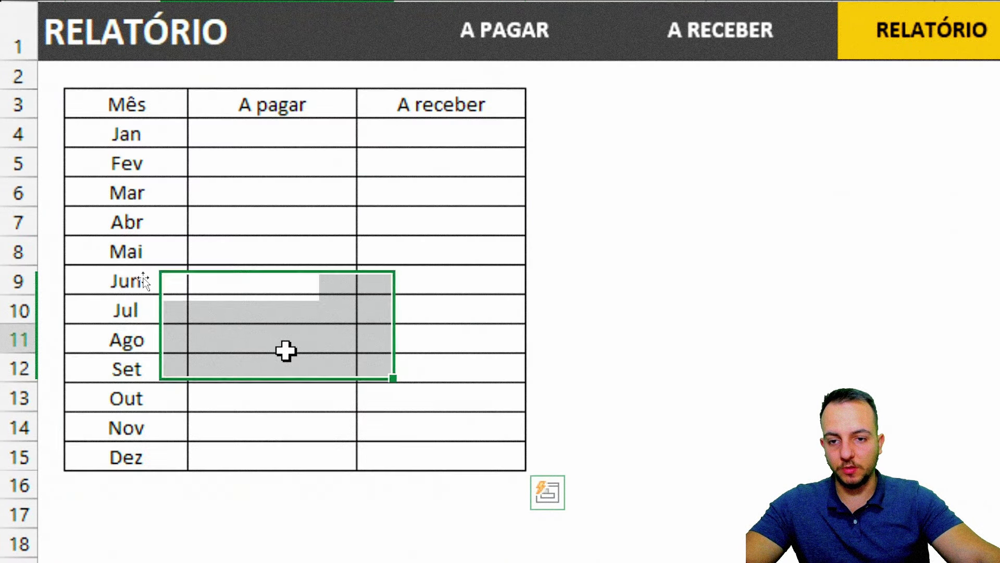
Give the header row B3:D3 a dark grey fill with white bold text
left_click_drag(130, 144, 451, 145)
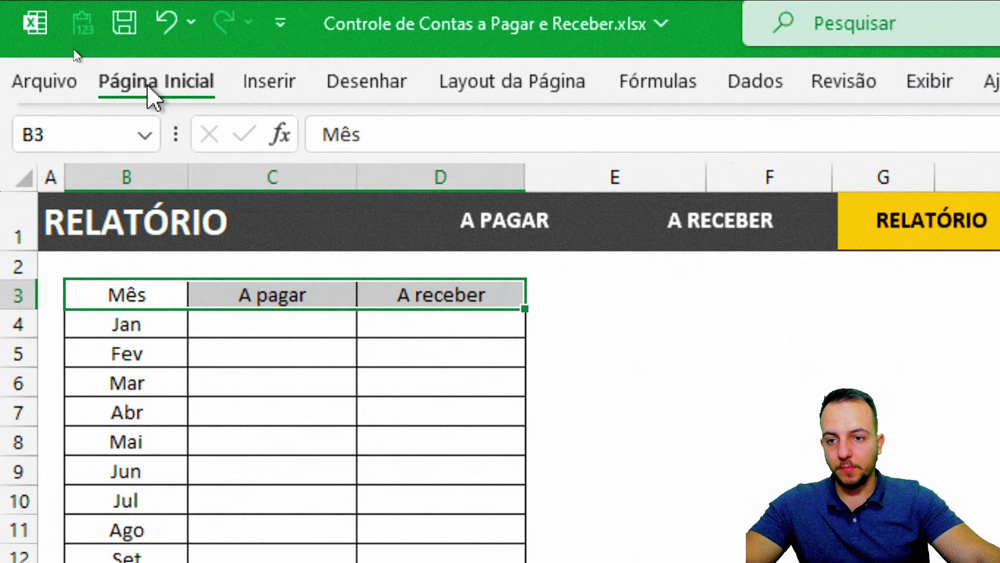
left_click(151, 86)
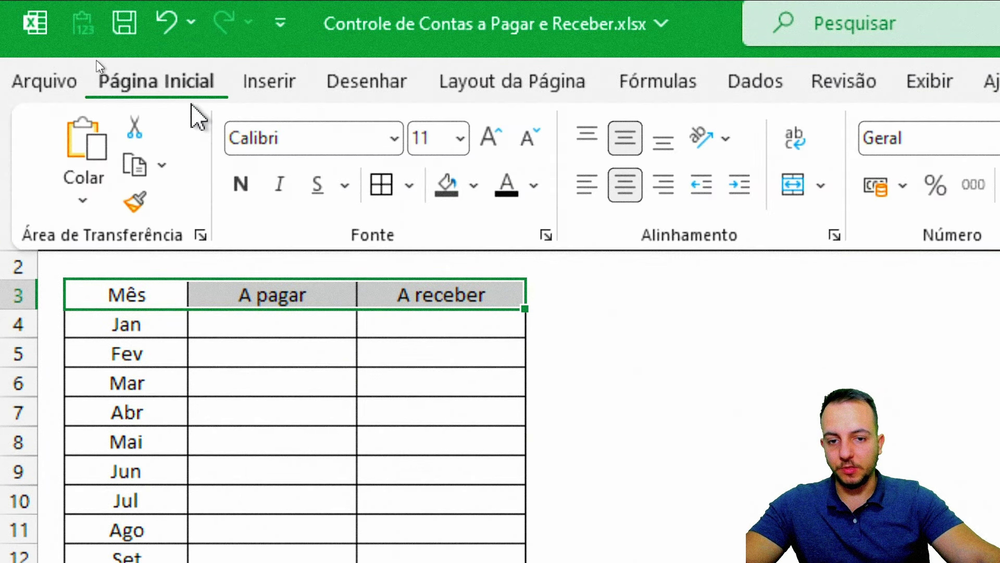
left_click(447, 188)
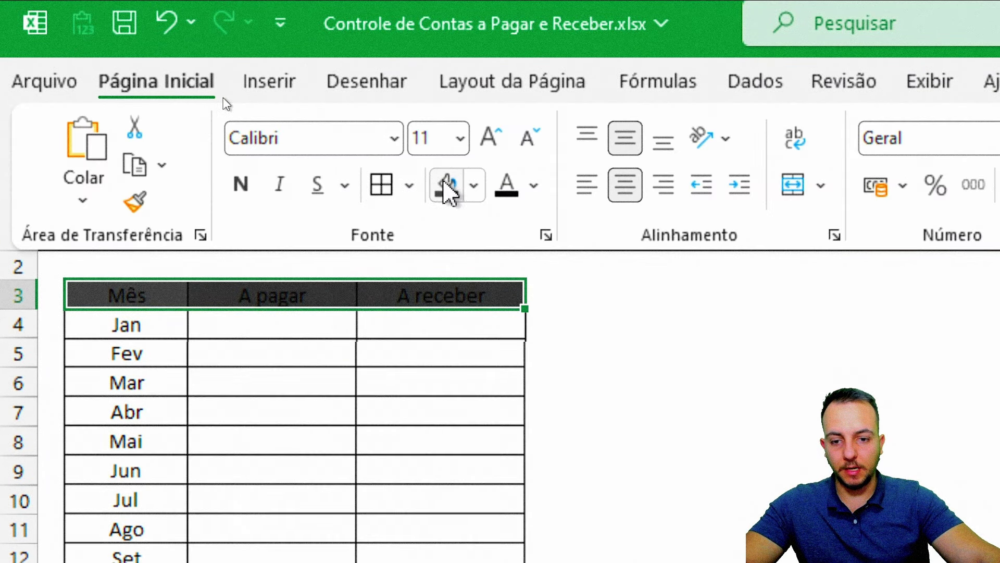
left_click(534, 186)
left_click(521, 306)
left_click(238, 185)
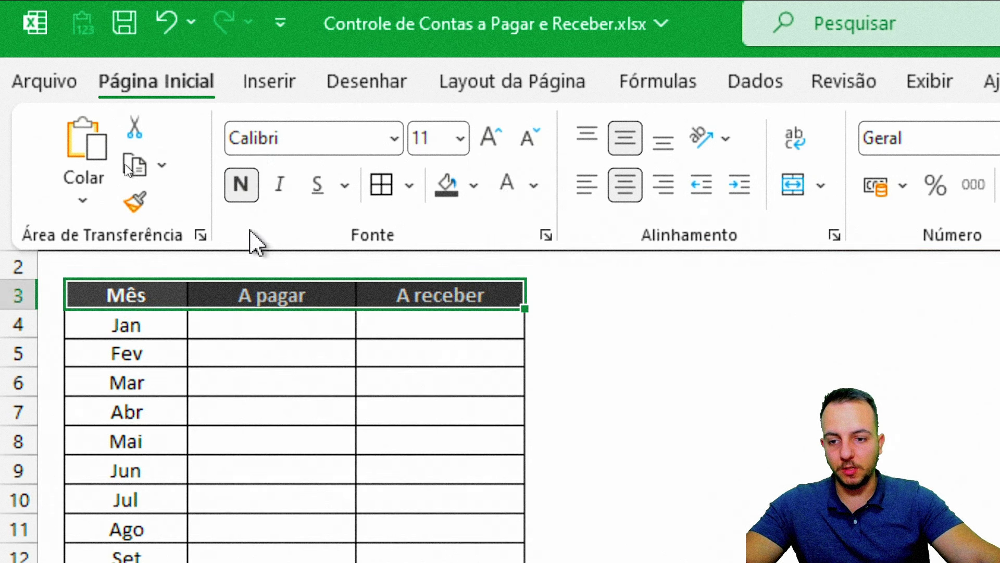
left_click(313, 359)
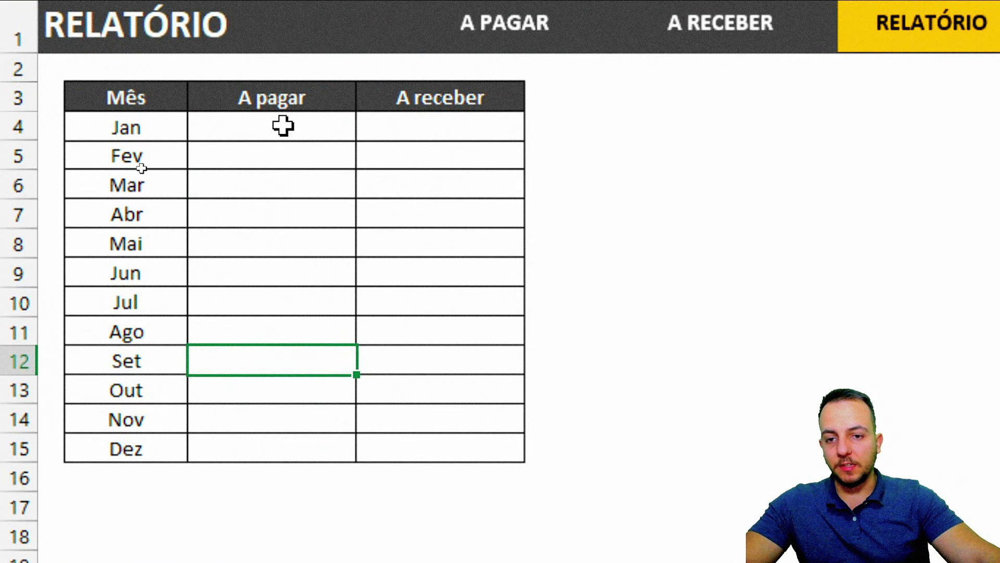
In C4, the Jan cell under A pagar, begin a =SOMASE( formula
left_click_drag(282, 125, 285, 445)
left_click(312, 151)
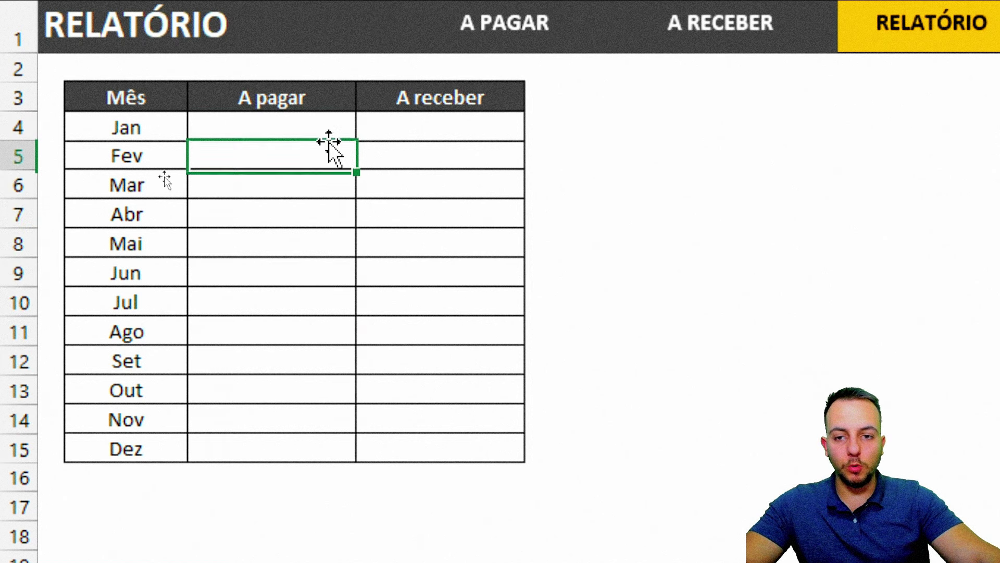
mouse_move(180, 149)
left_mouse_down()
mouse_move(198, 148)
mouse_move(230, 181)
left_mouse_up()
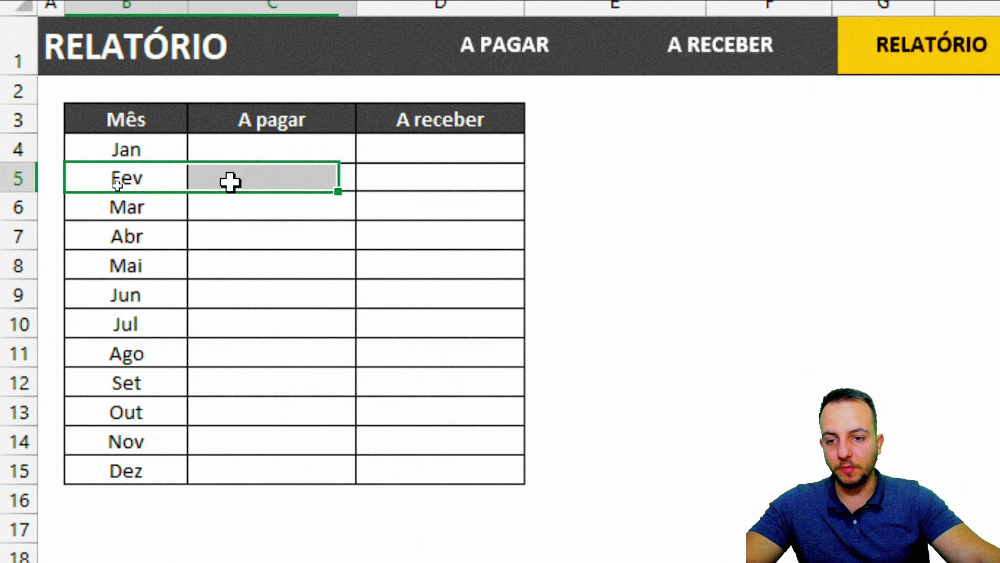
left_click_drag(166, 211, 253, 207)
left_click(297, 147)
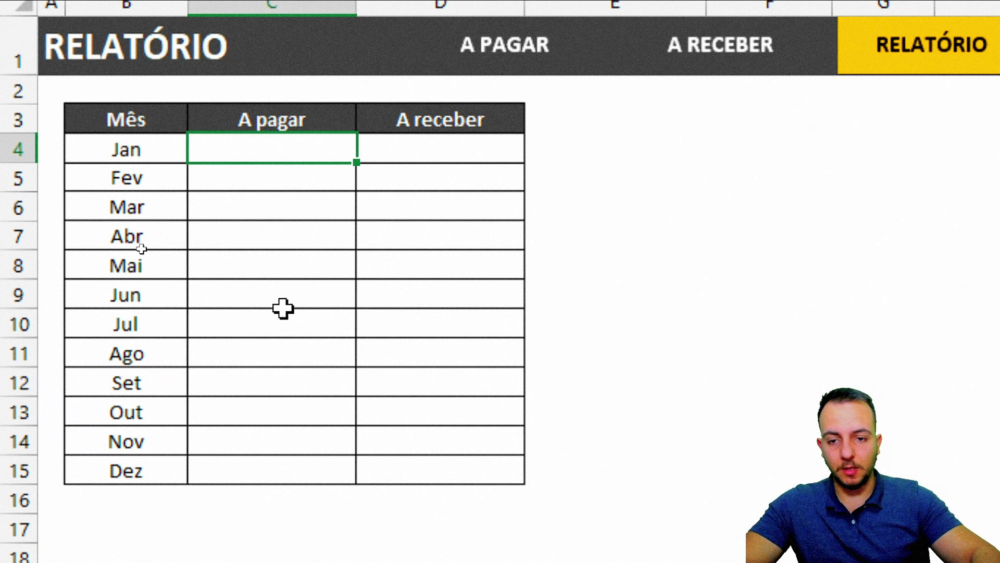
type("=somase")
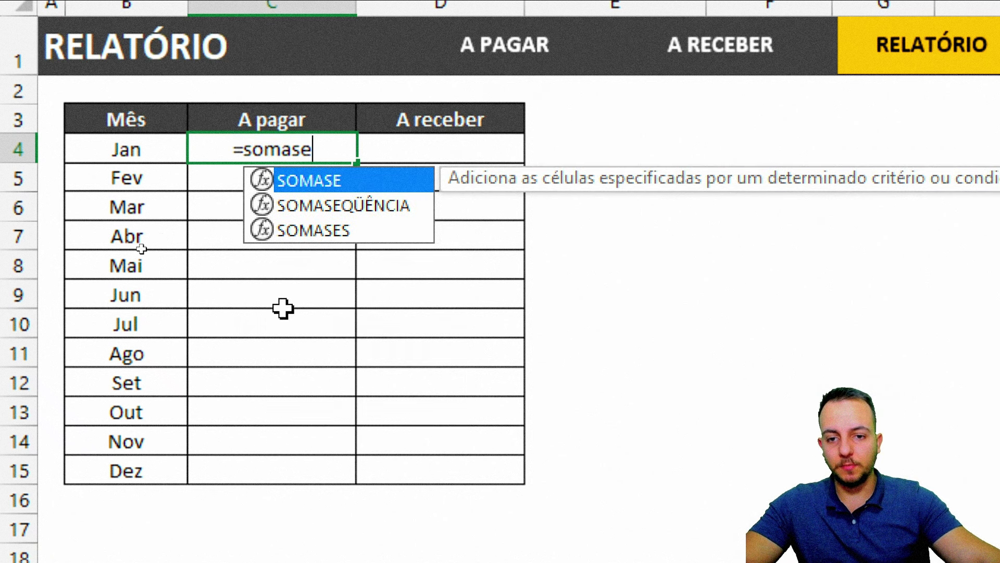
double_click(318, 183)
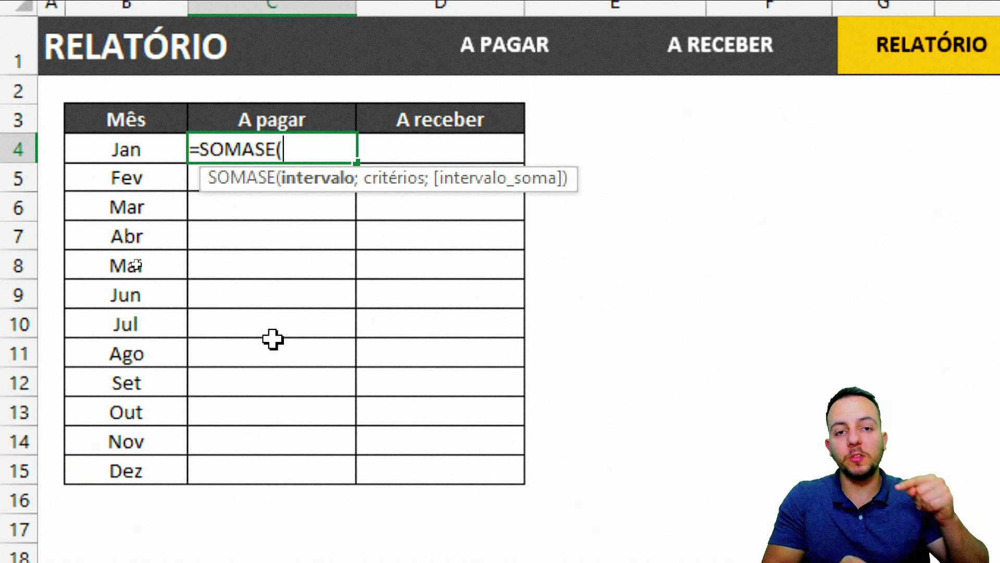
left_click(273, 339)
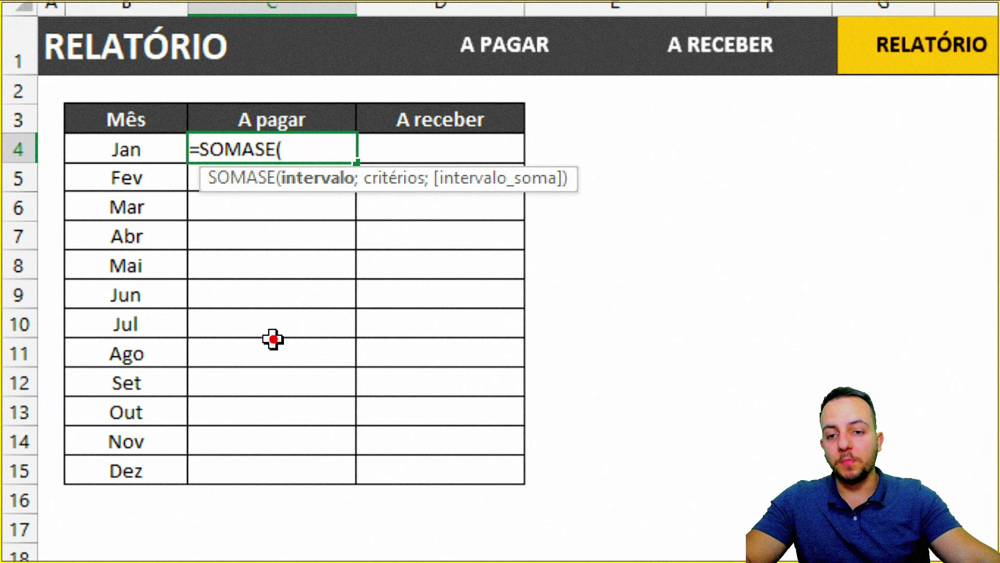
left_click_drag(433, 12, 586, 85)
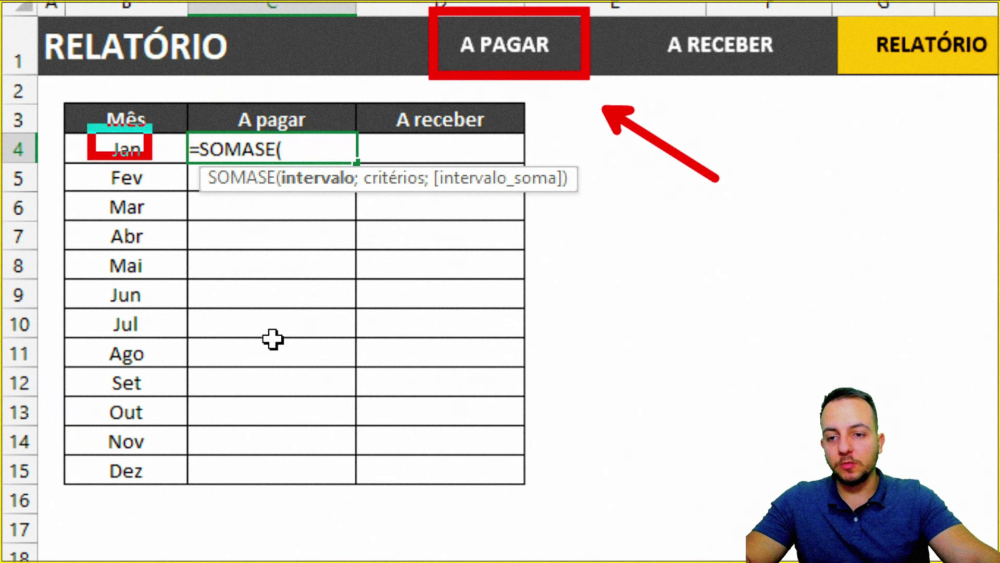
left_click_drag(152, 159, 161, 166)
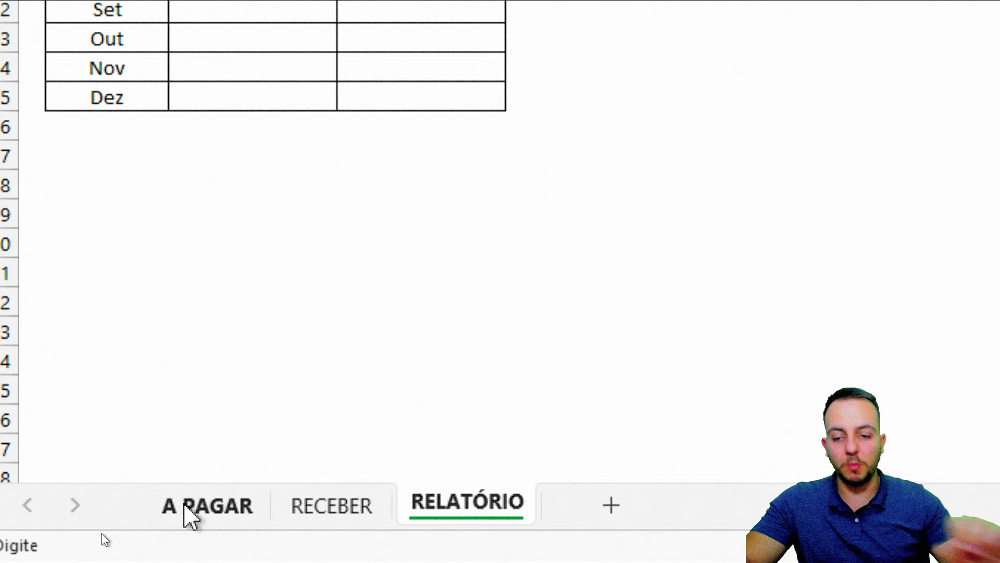
Use A PAGAR's Tabela1[MÊS] column as the SOMASE criteria range
left_click(199, 515)
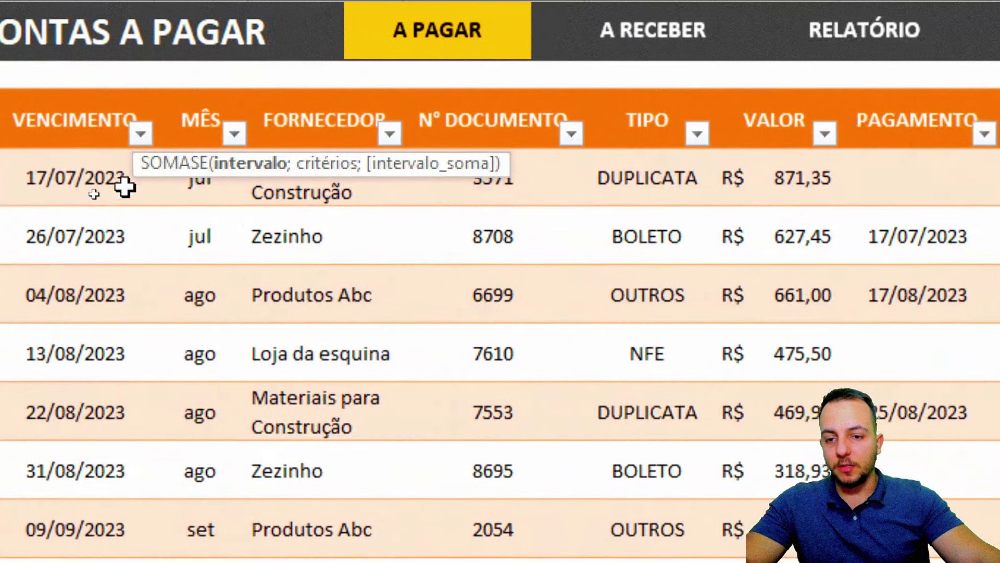
left_click_drag(138, 200, 137, 301)
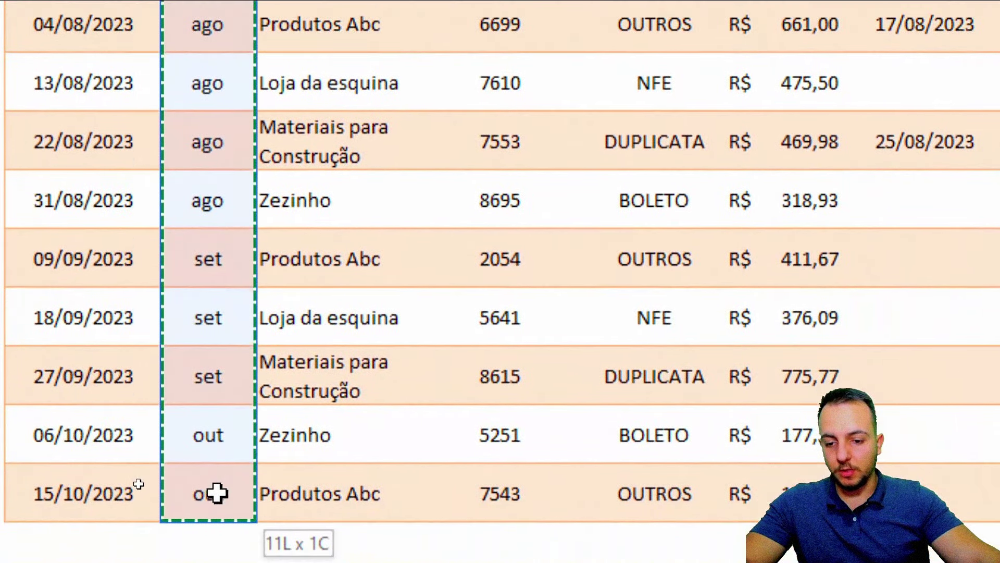
left_click_drag(215, 397, 218, 493)
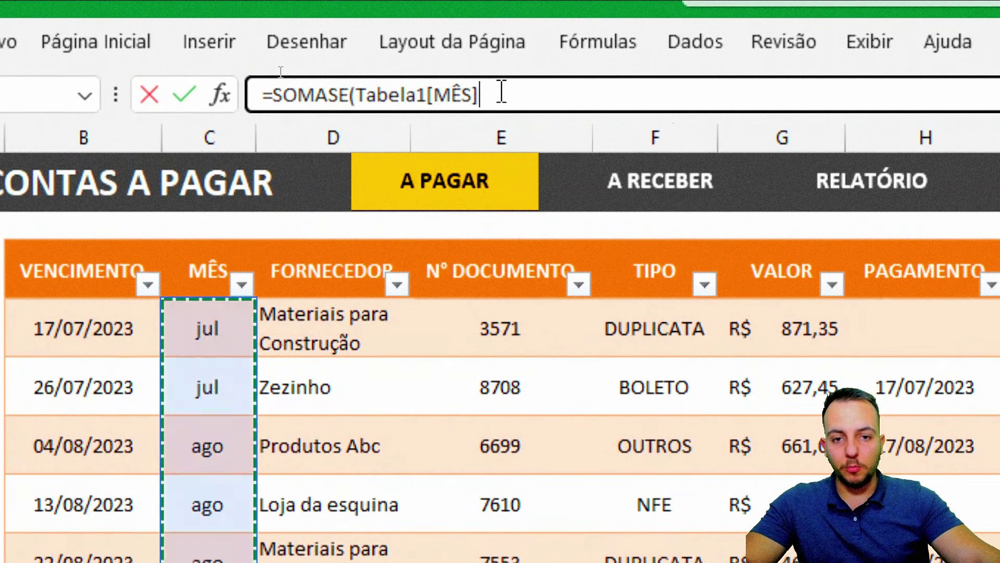
left_click(479, 95)
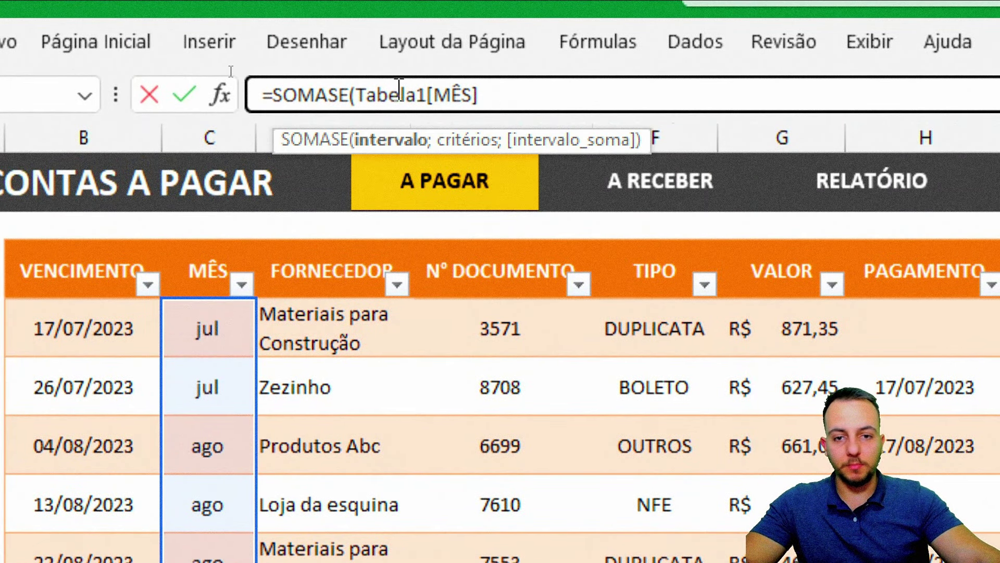
type(";")
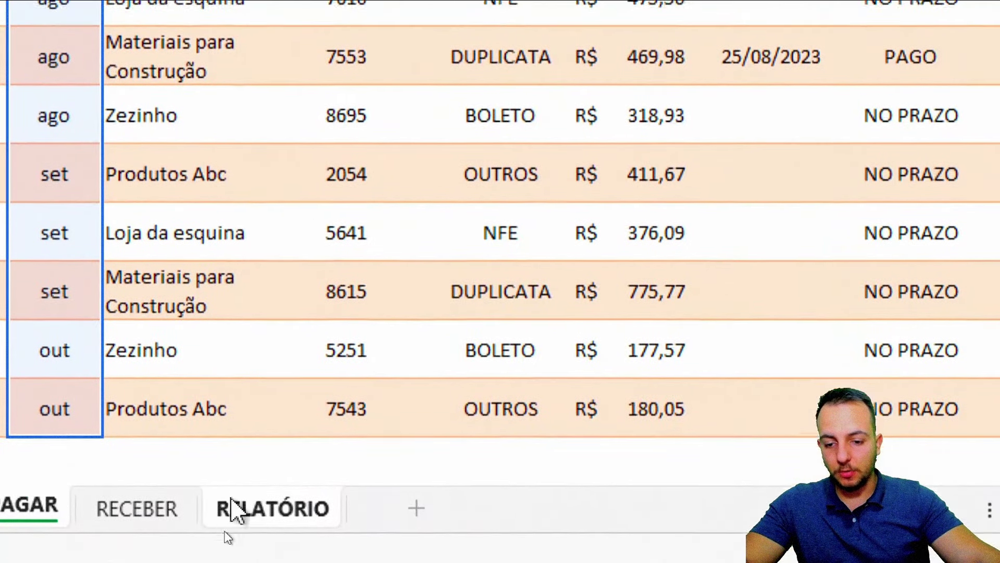
Set the Jan cell RELATÓRIO!B4 as the SOMASE criterion
left_click(247, 508)
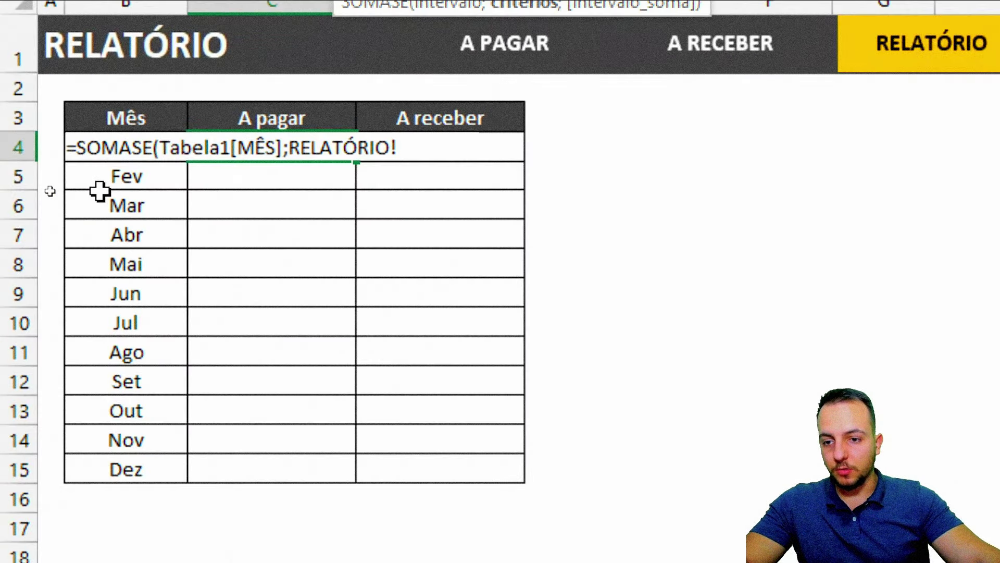
left_click(125, 205)
left_click(125, 176)
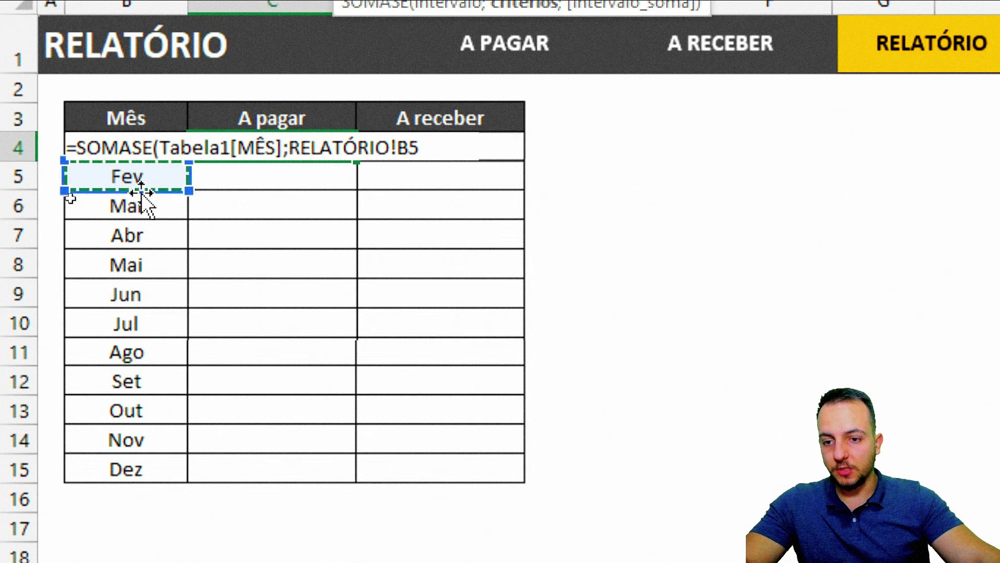
left_click(125, 264)
left_click(125, 323)
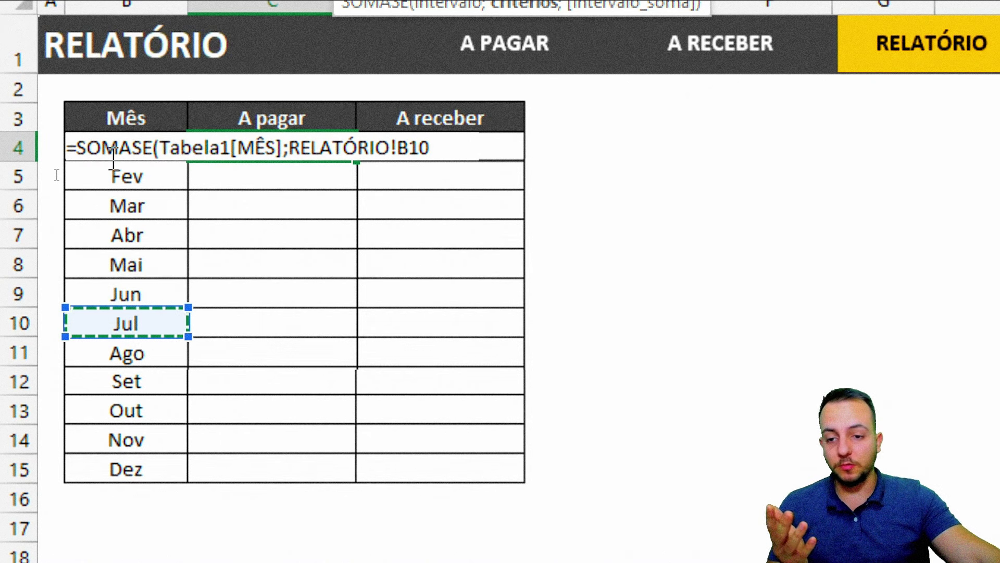
left_click(281, 264)
left_click(276, 352)
left_click(276, 205)
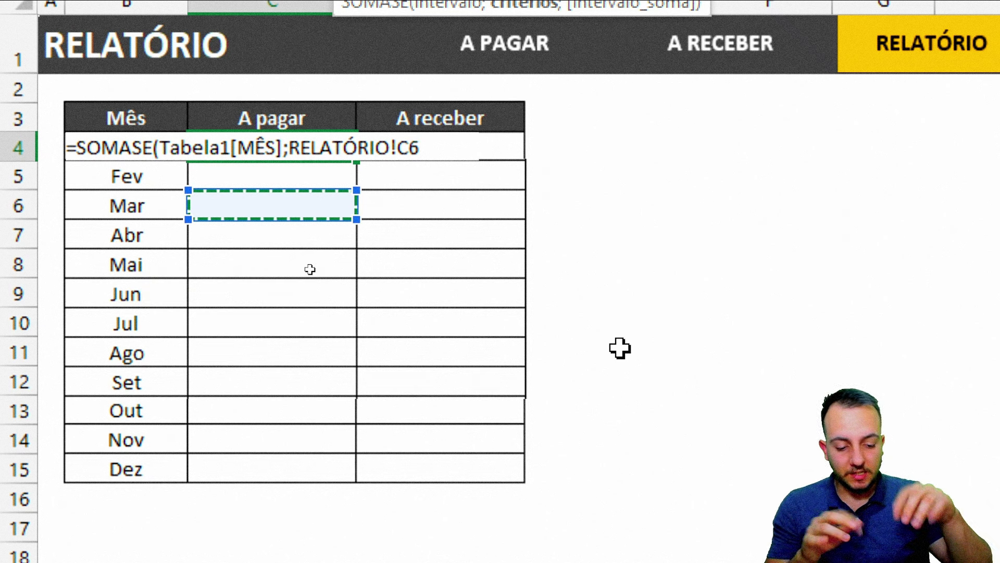
key("Left")
key("Right")
key("Down")
key("Up")
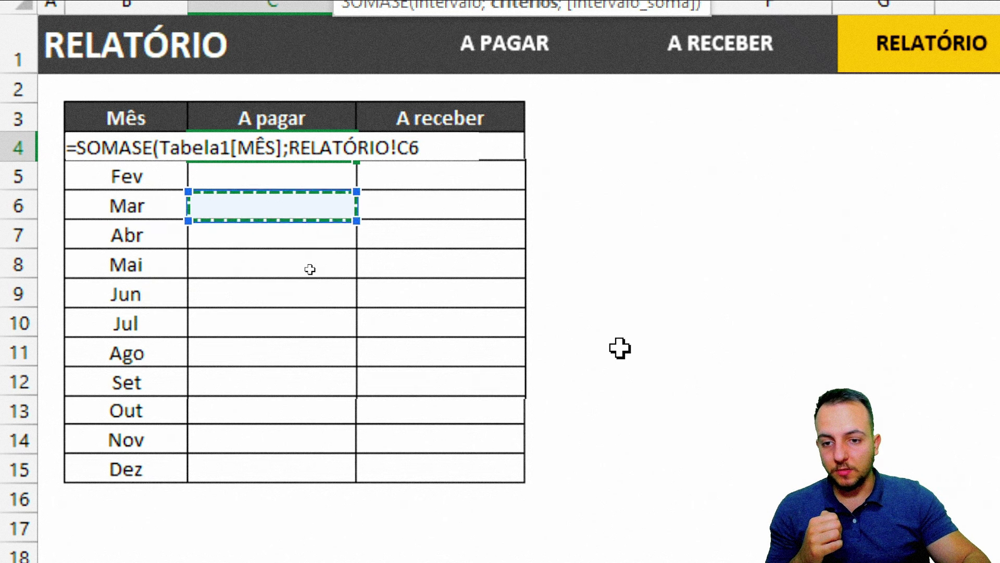
key("Left")
key("Up")
key("Up")
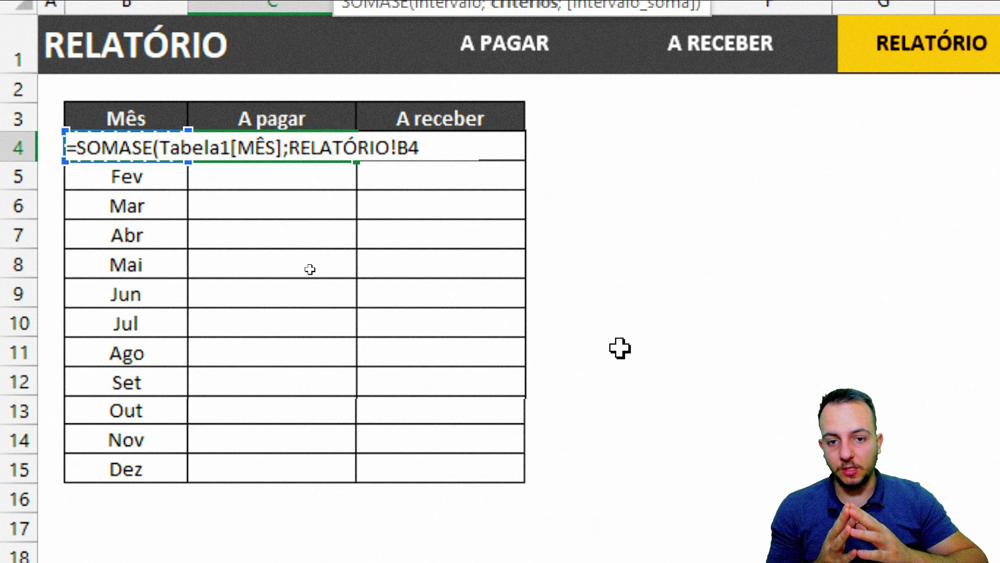
type(";")
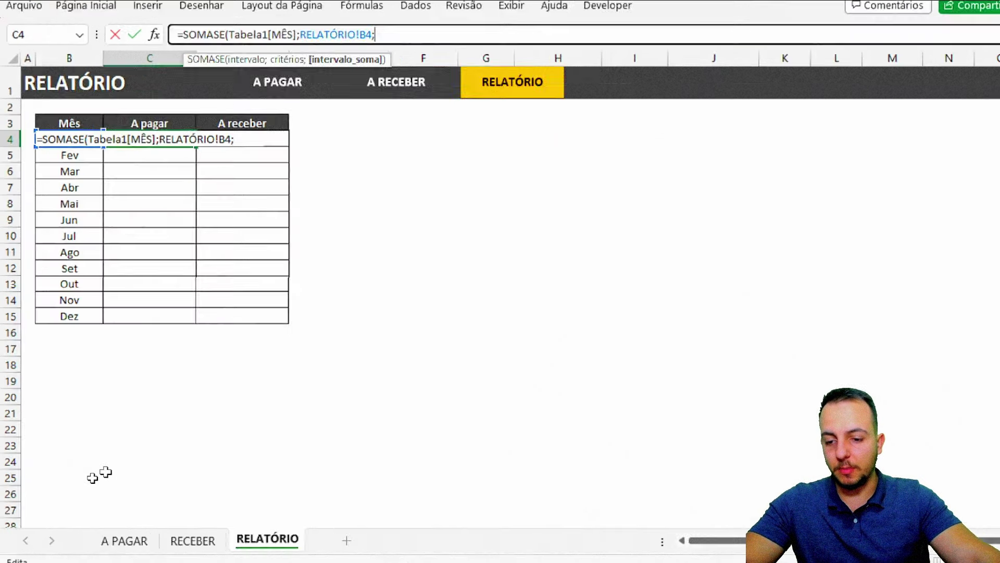
Use Tabela1[VALOR] as the sum range and confirm; the cell shows 0
left_click(99, 532)
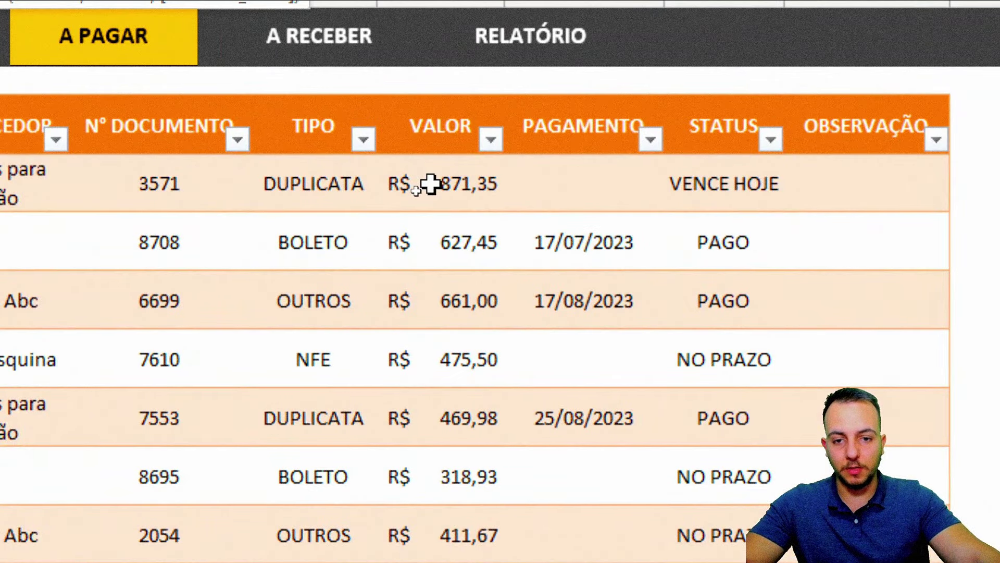
left_click_drag(414, 185, 422, 487)
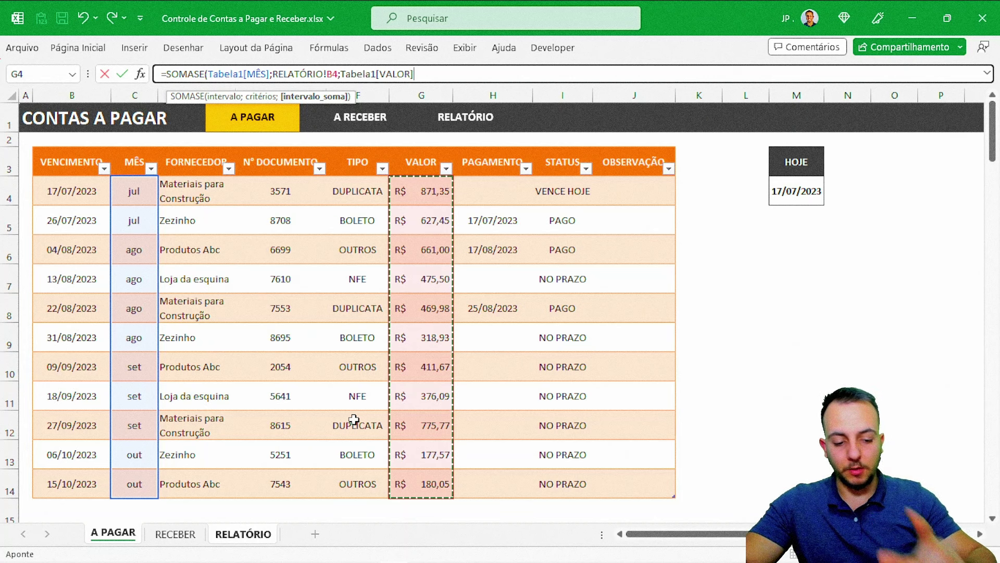
key("Return")
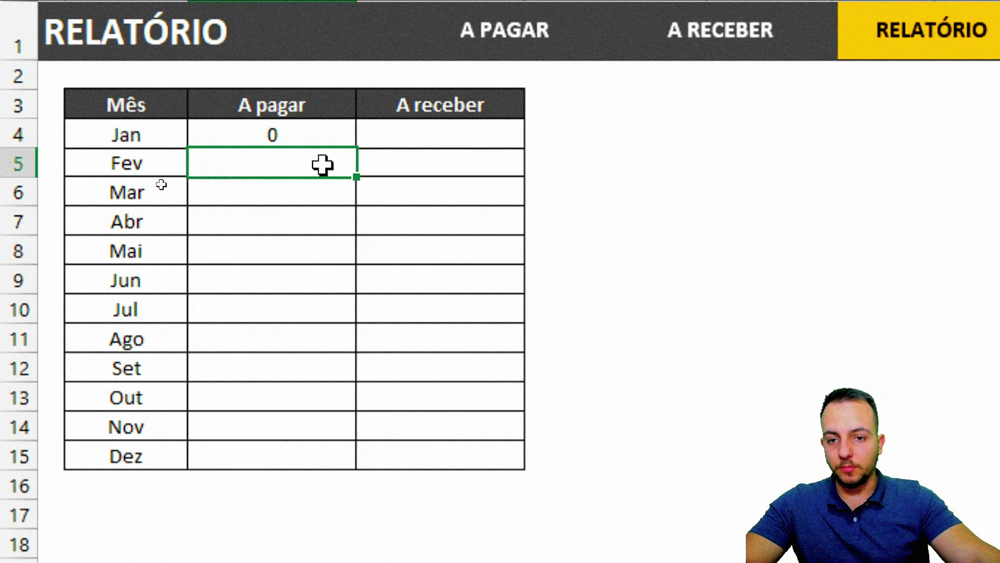
Fill the Jan A pagar formula down to Dez and review the monthly totals
left_click(165, 169)
left_click_drag(358, 148, 317, 458)
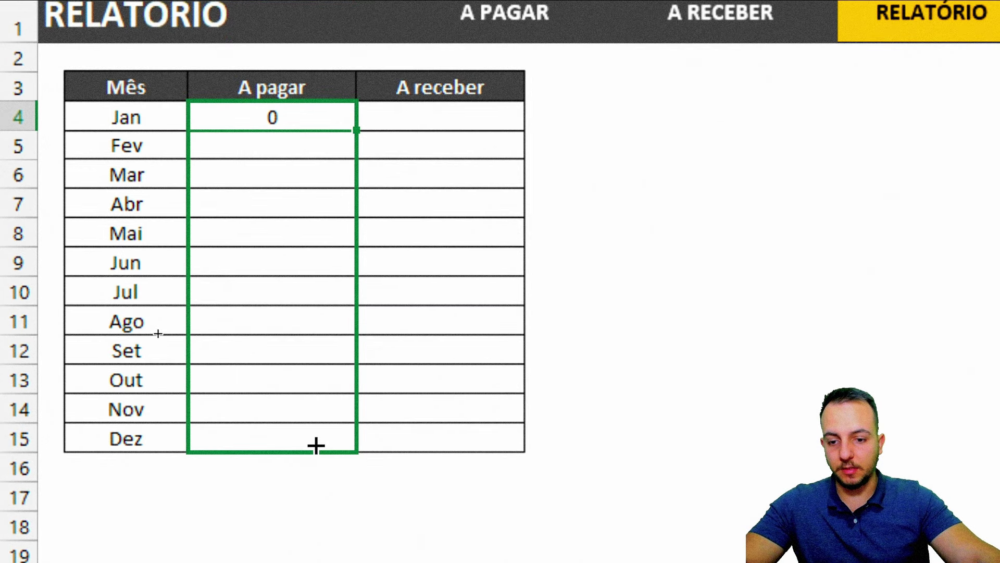
double_click(319, 285)
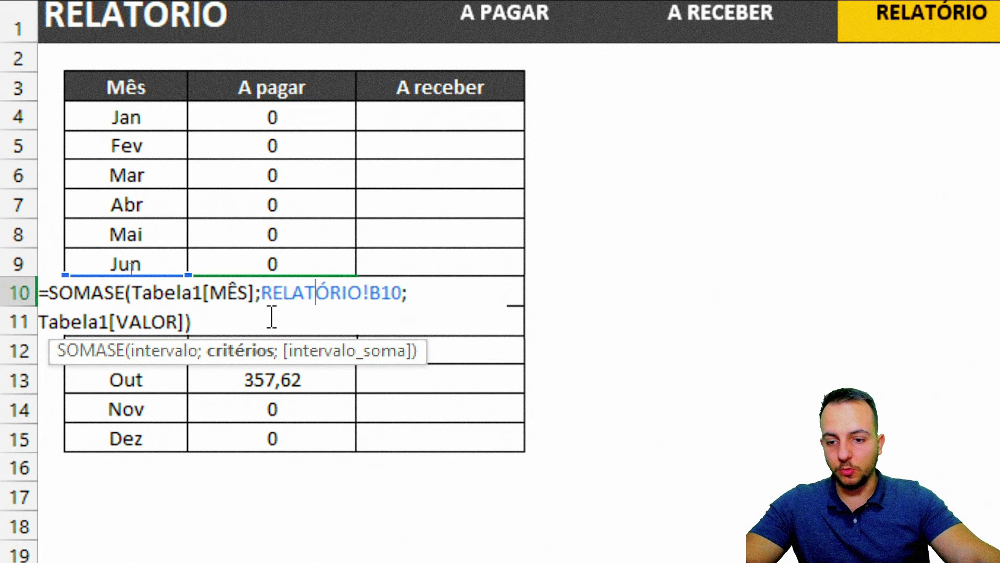
key("Escape")
left_click_drag(304, 111, 280, 437)
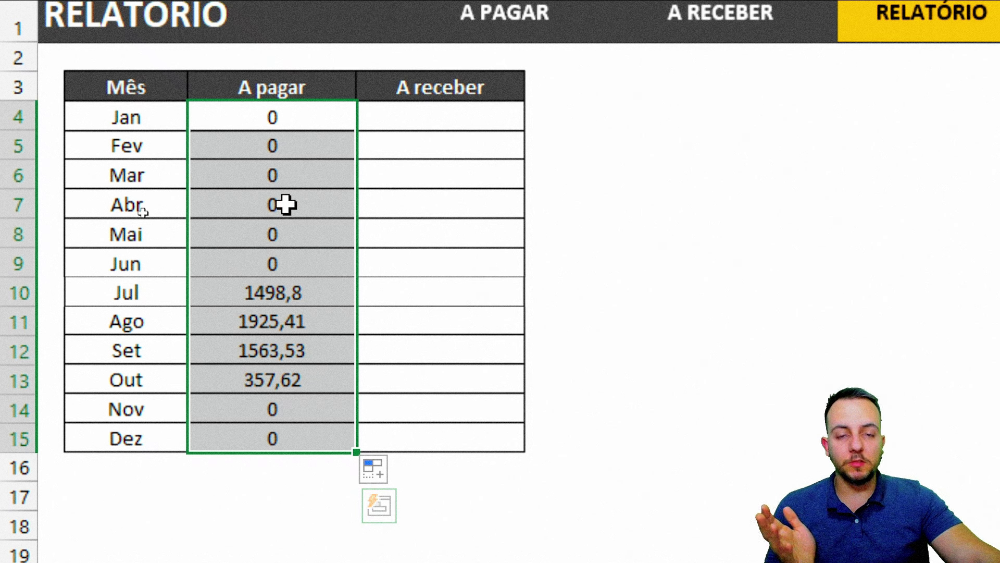
left_click_drag(160, 127, 219, 127)
left_click_drag(156, 146, 265, 148)
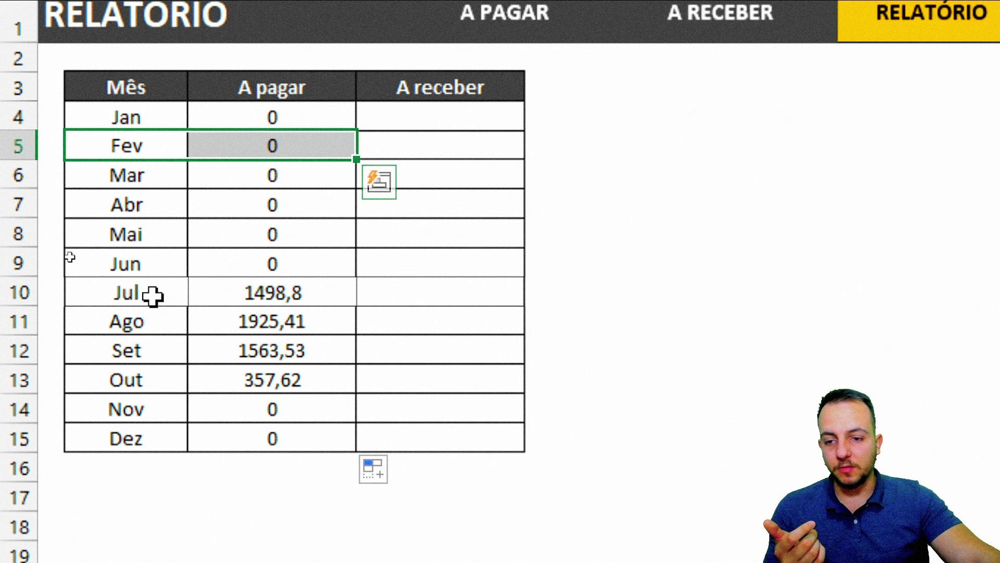
left_click_drag(153, 297, 271, 294)
scroll(268, 401, "down", 1)
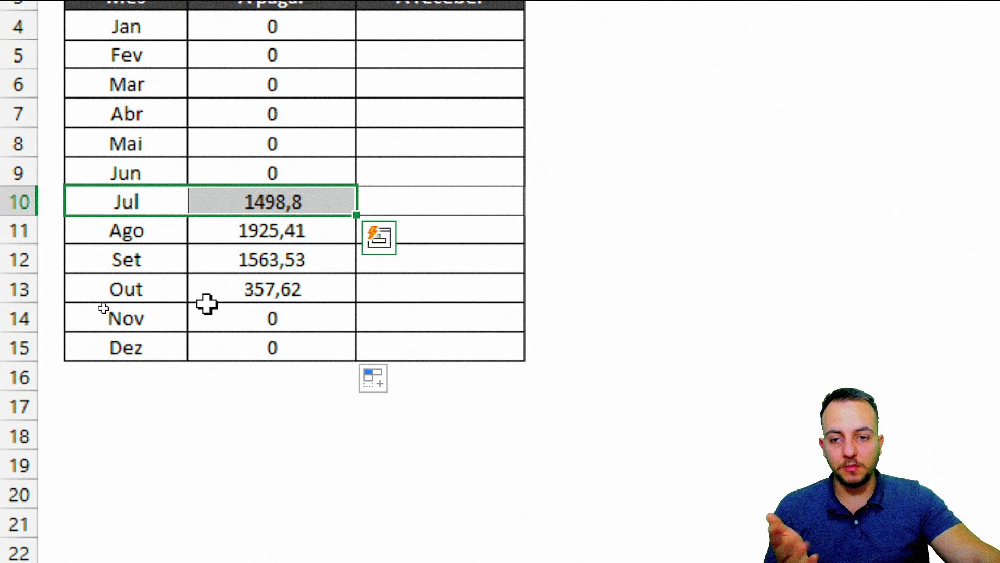
left_click_drag(261, 199, 263, 290)
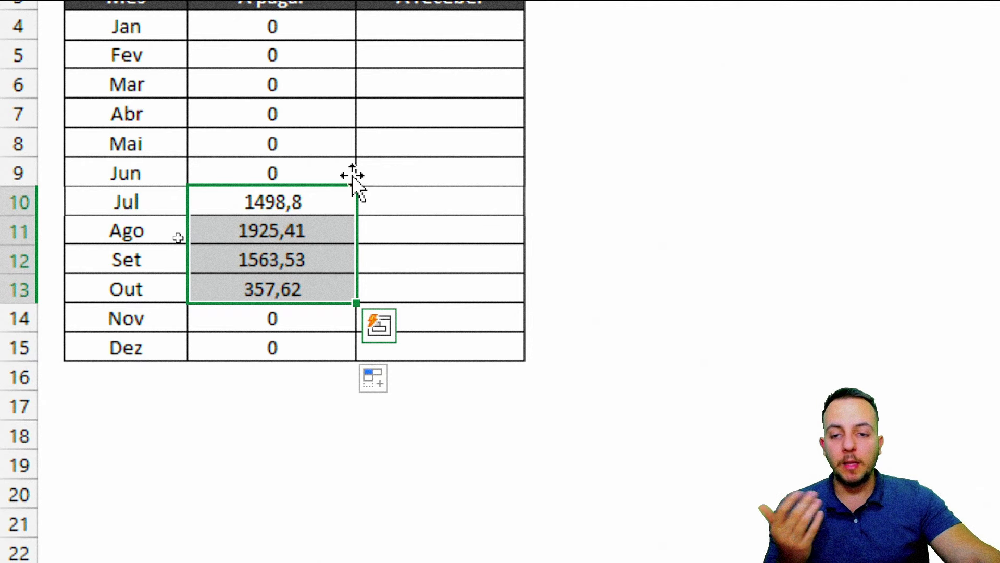
scroll(353, 177, "up", 1)
left_click_drag(344, 97, 326, 425)
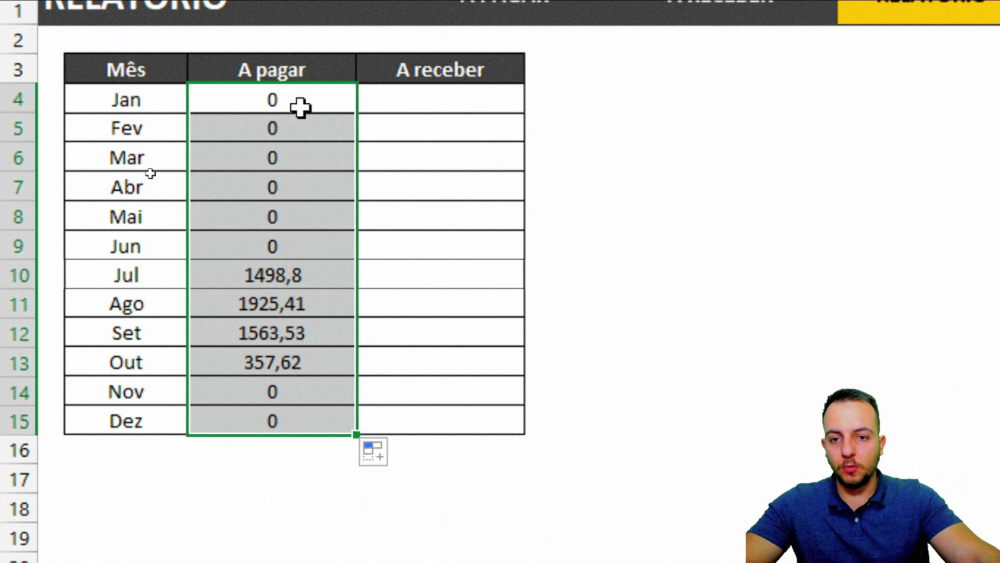
Apply R$ accounting format to the A pagar and A receber cells C4:D15
left_click_drag(301, 108, 434, 417)
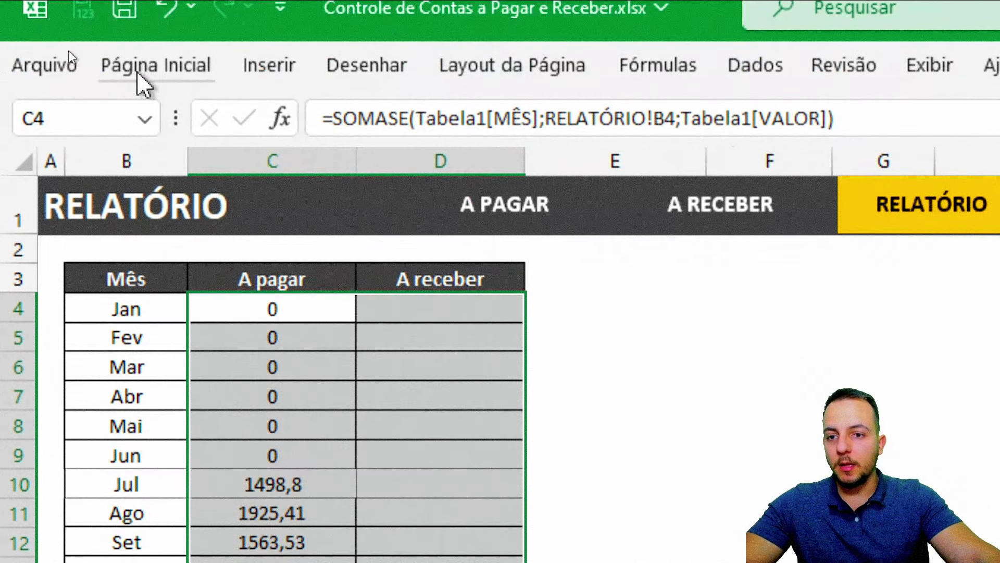
left_click(151, 65)
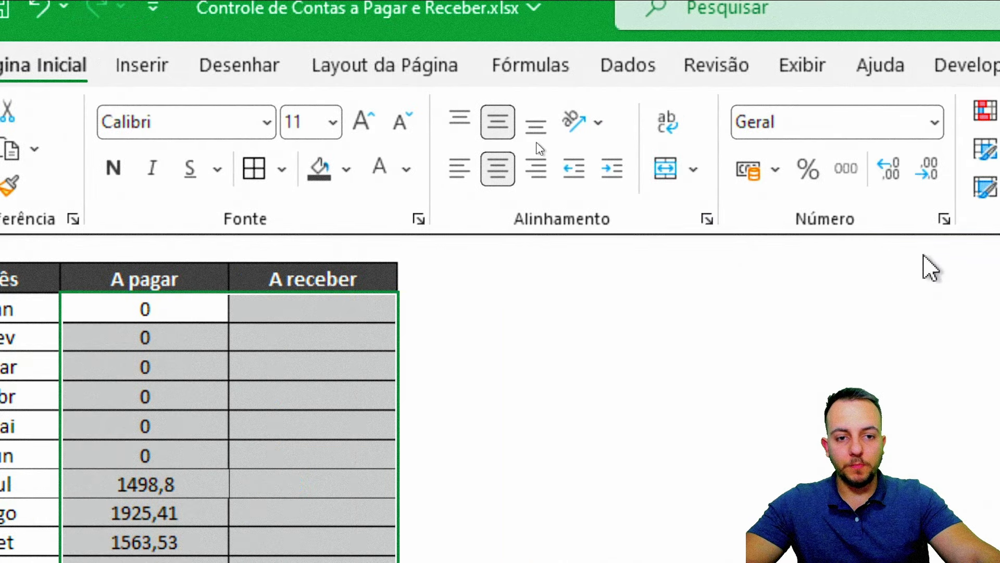
left_click(579, 170)
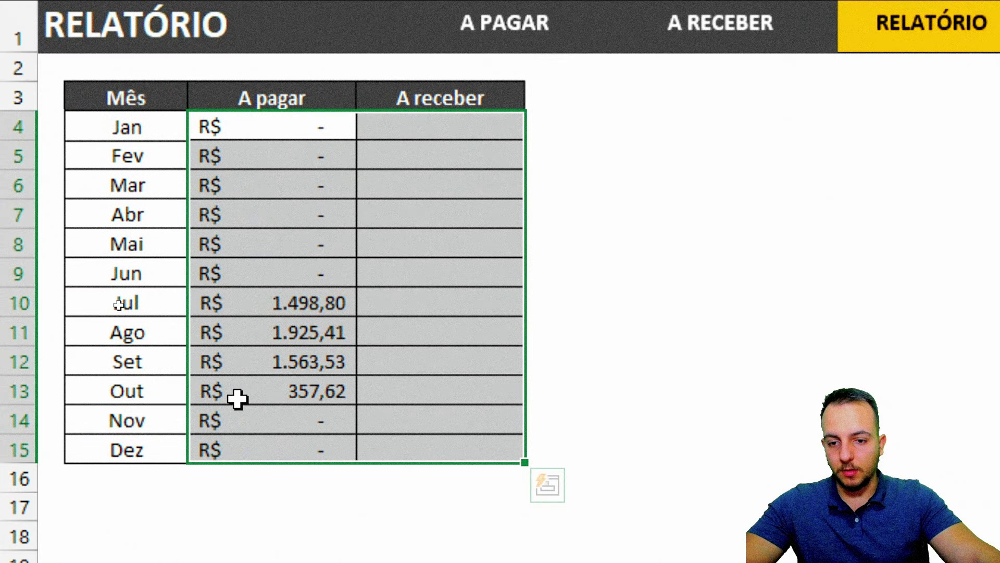
left_click(237, 399)
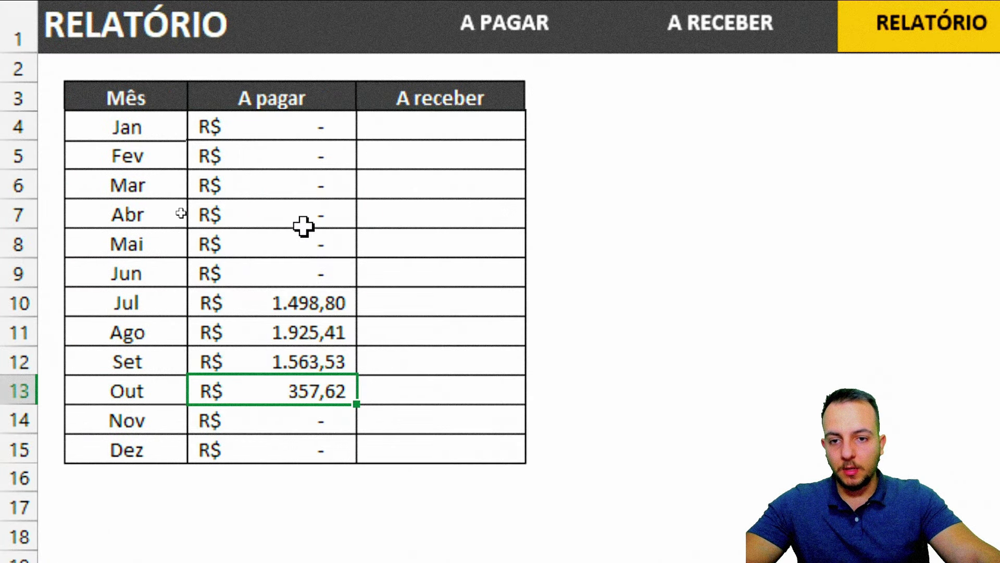
left_click(421, 117)
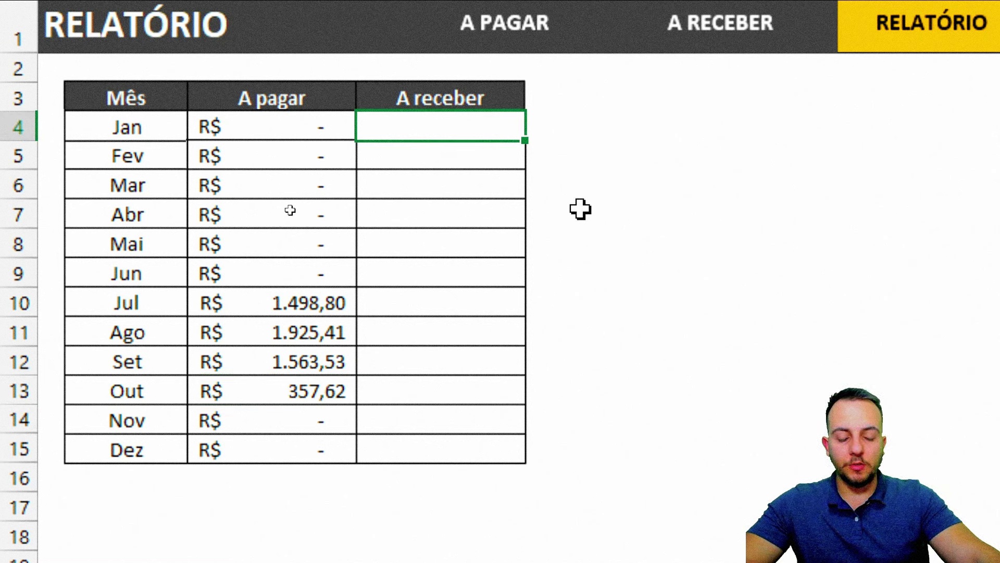
Start a SOMASE in D4 using RECEBER's MÊS column as the criteria range
type("=so")
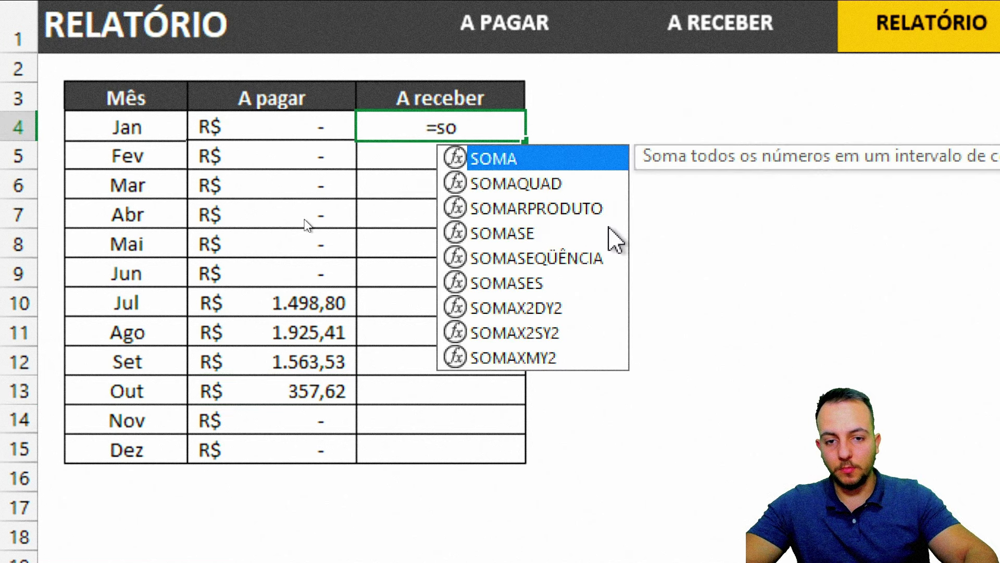
type("mase")
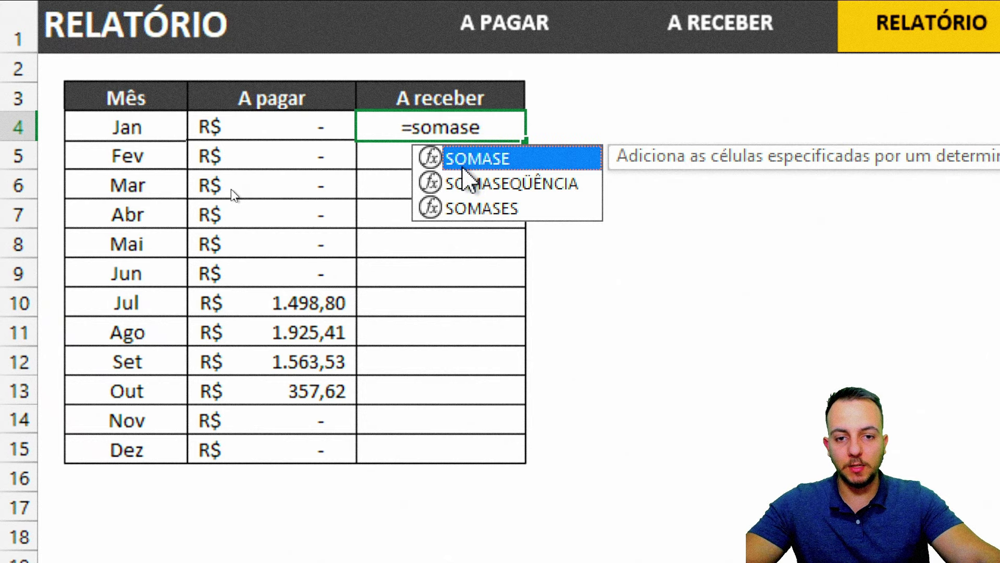
double_click(469, 159)
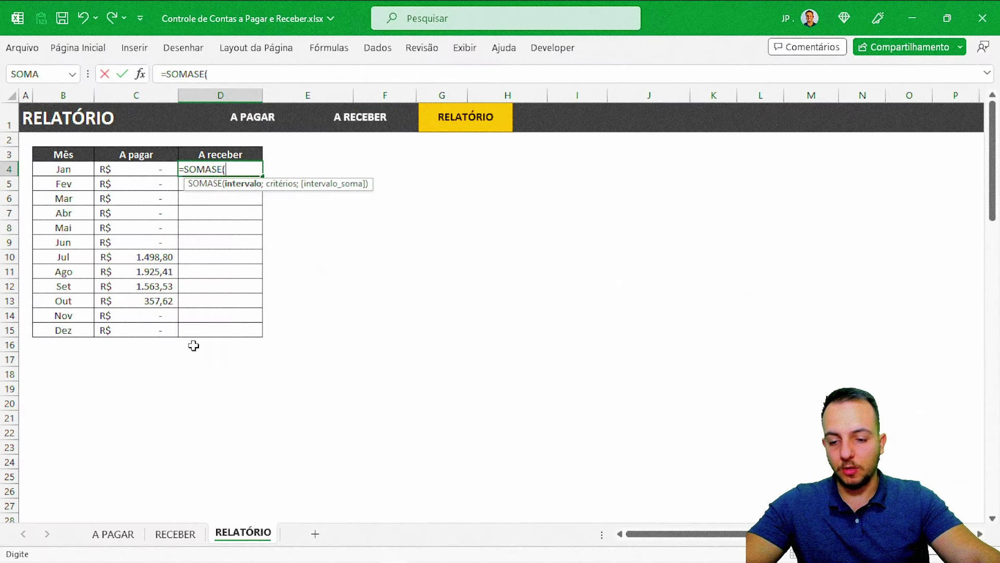
left_click(175, 533)
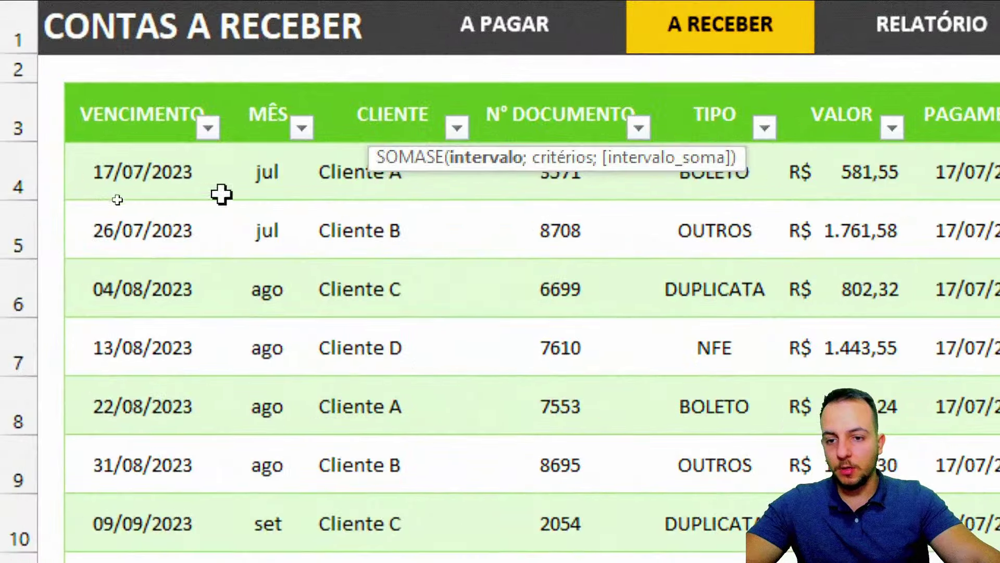
left_click_drag(134, 193, 135, 463)
left_click_drag(268, 492, 263, 491)
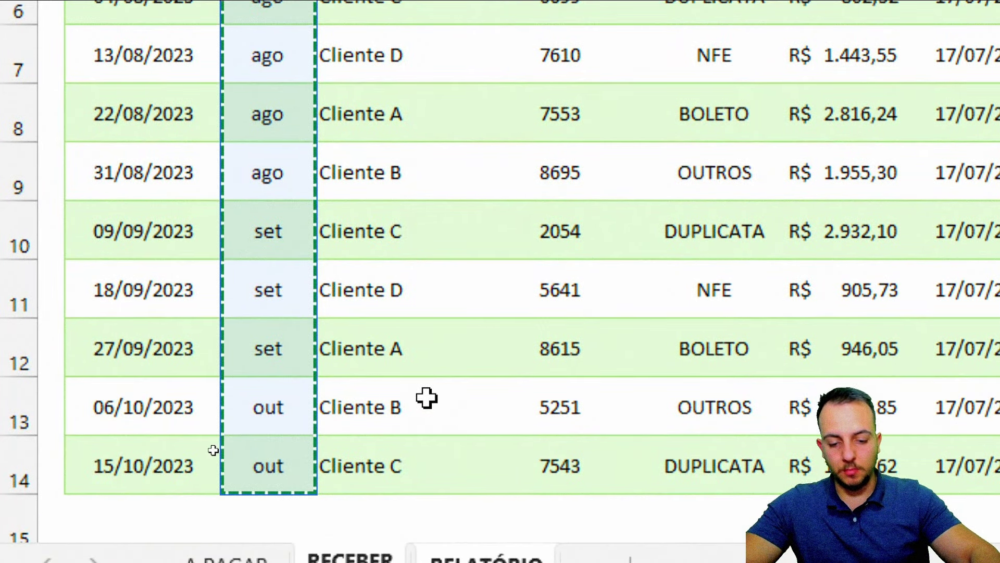
type(";")
Use B4 as criterion and RECEBER's VALOR as sum range, then fill down to D15
left_click(239, 538)
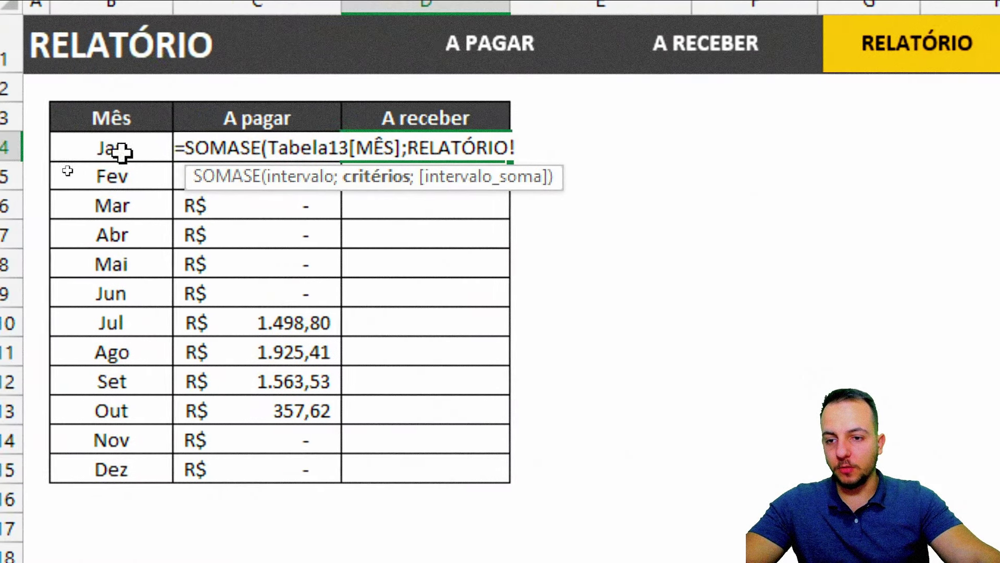
left_click(71, 168)
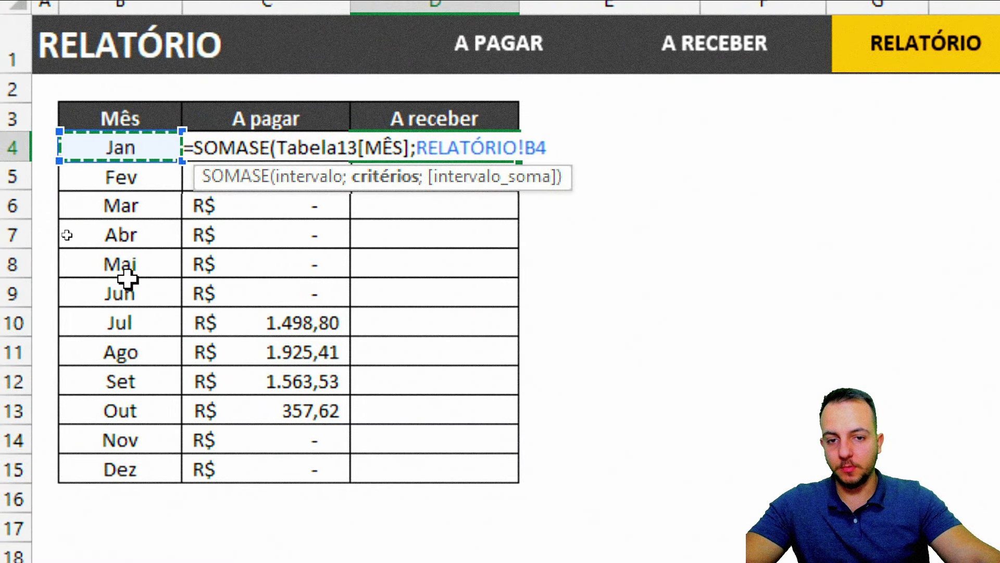
type(";")
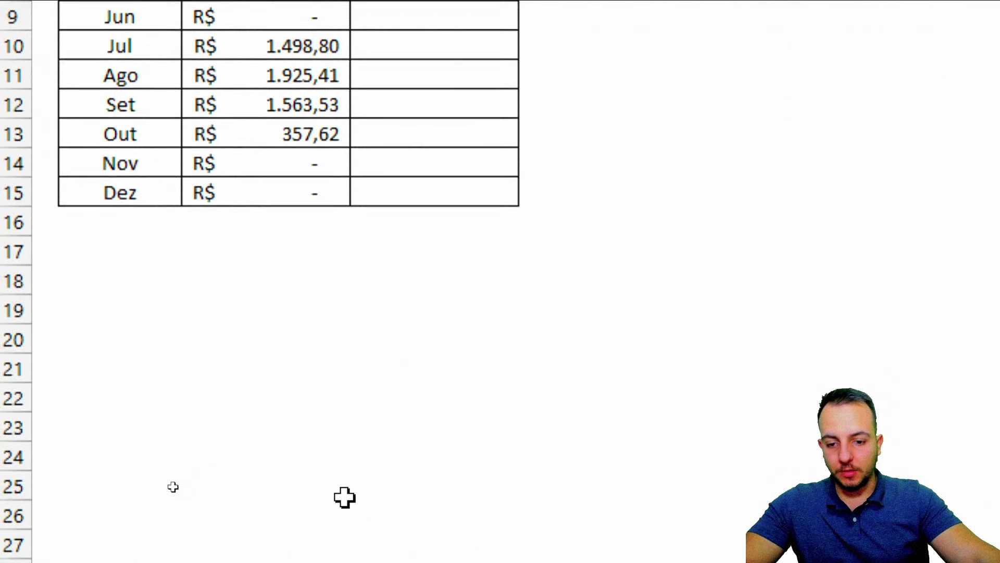
left_click(339, 505)
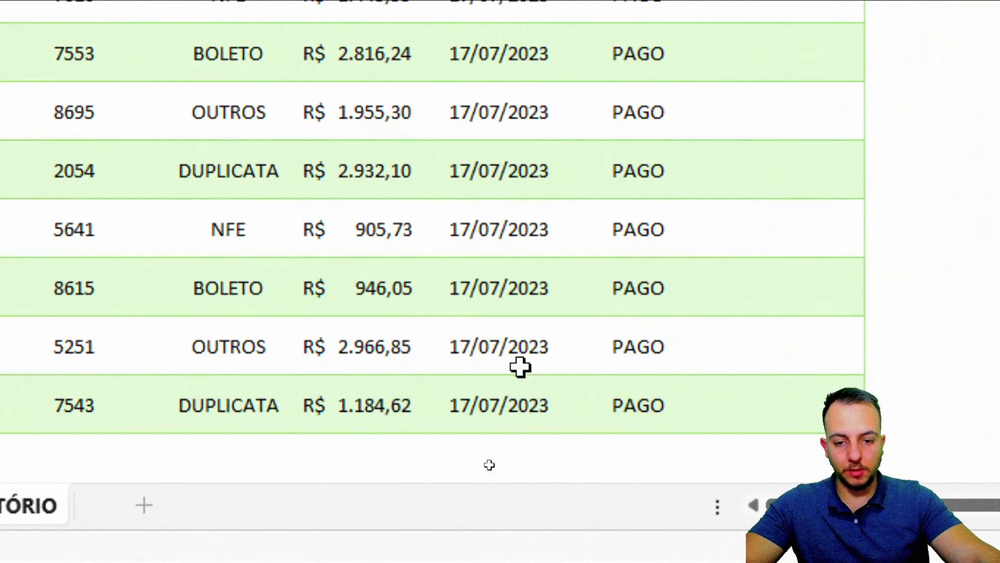
left_click_drag(370, 425, 349, 134)
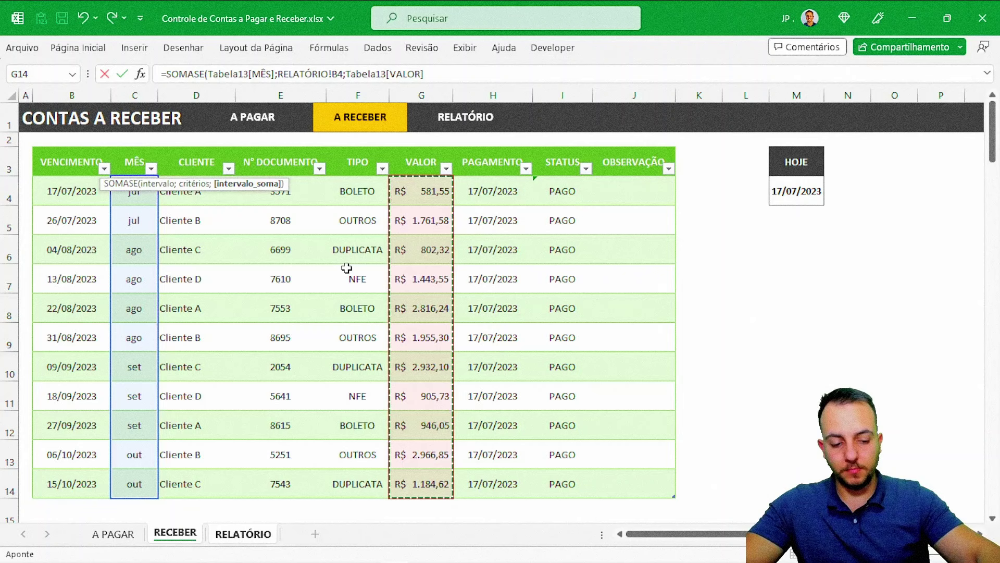
key("Return")
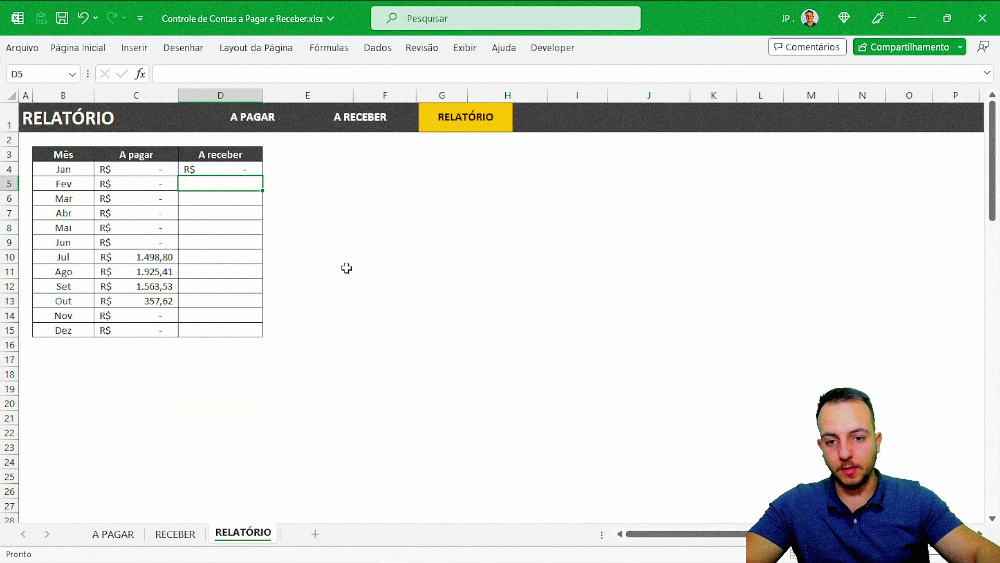
left_click(224, 168)
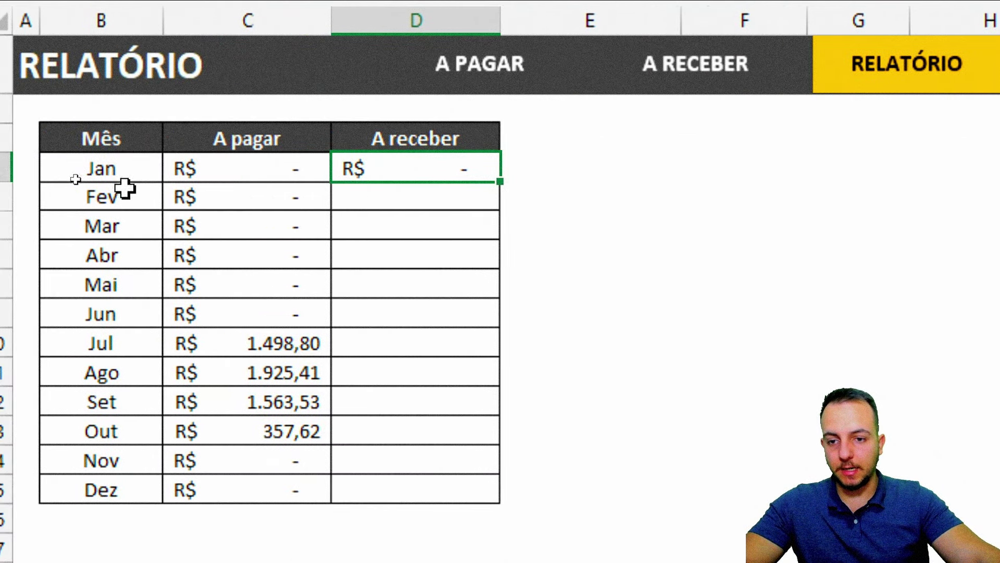
left_click_drag(497, 183, 440, 493)
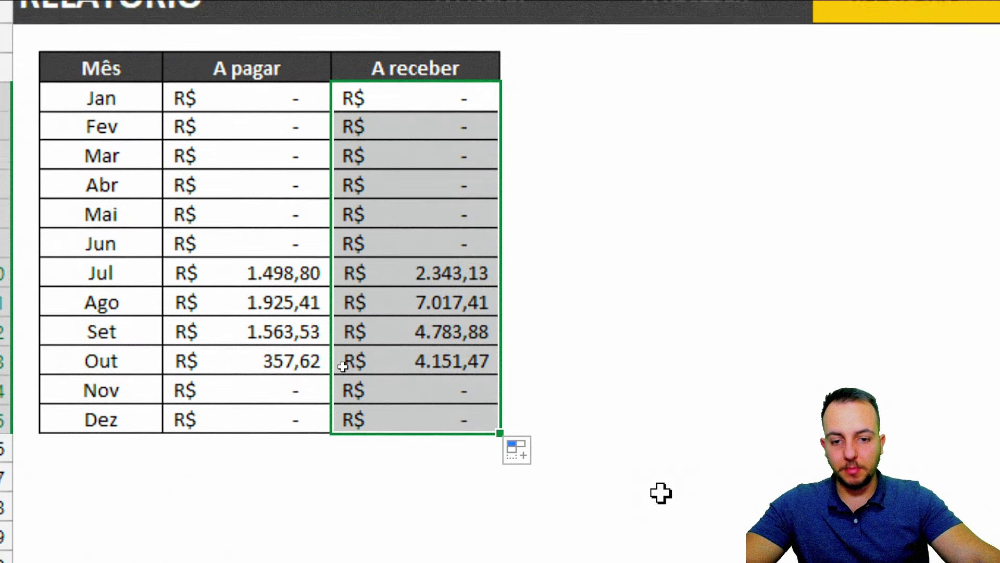
left_click(666, 393)
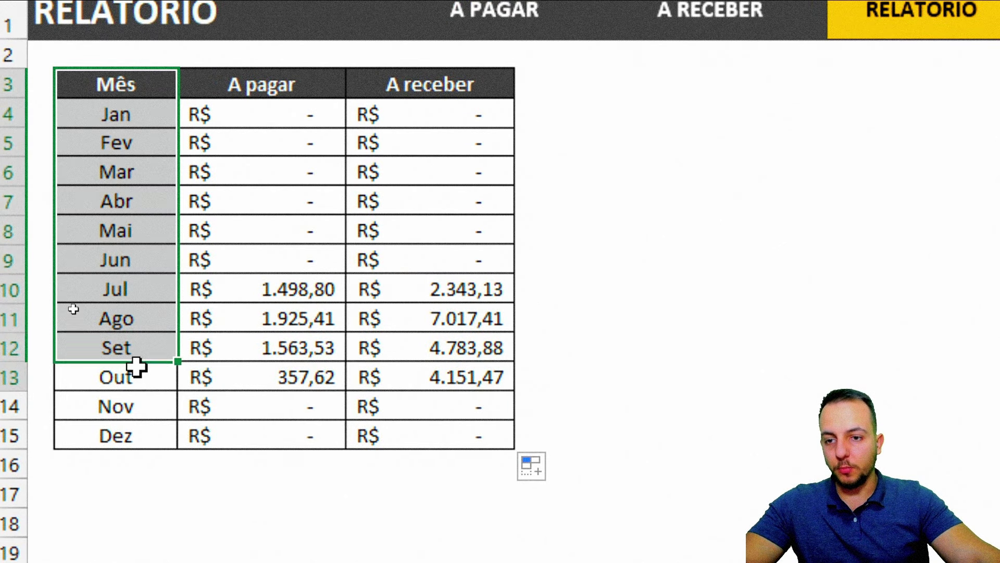
left_click_drag(115, 84, 116, 435)
left_click(284, 317)
key("ctrl+space")
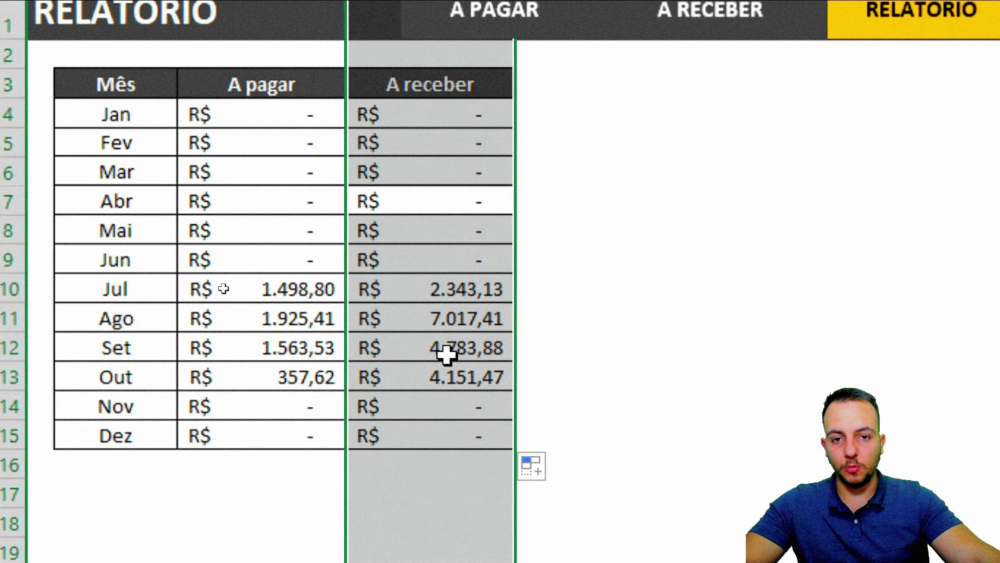
left_click(484, 288)
left_click(717, 281)
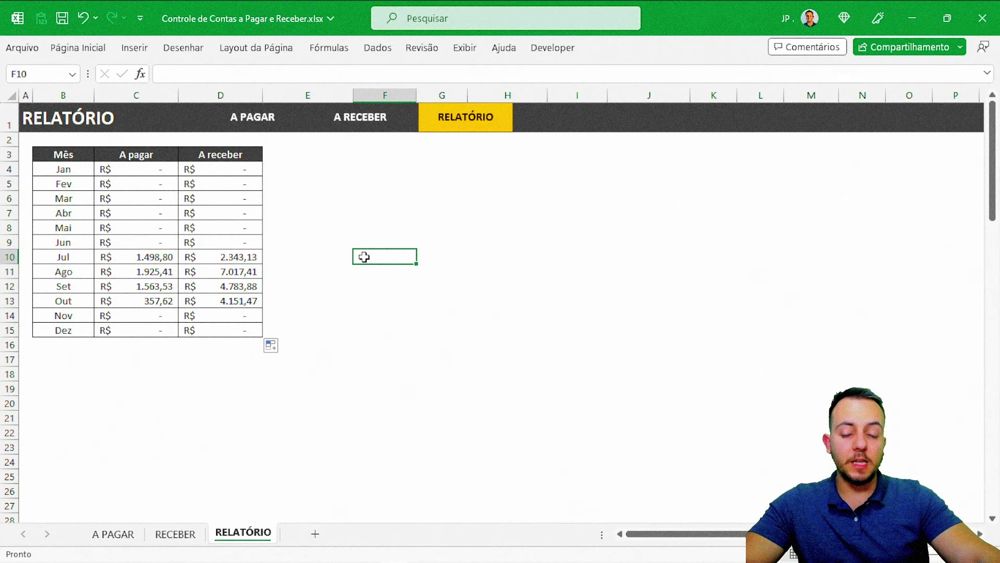
left_click(232, 227)
double_click(232, 227)
left_click(405, 305)
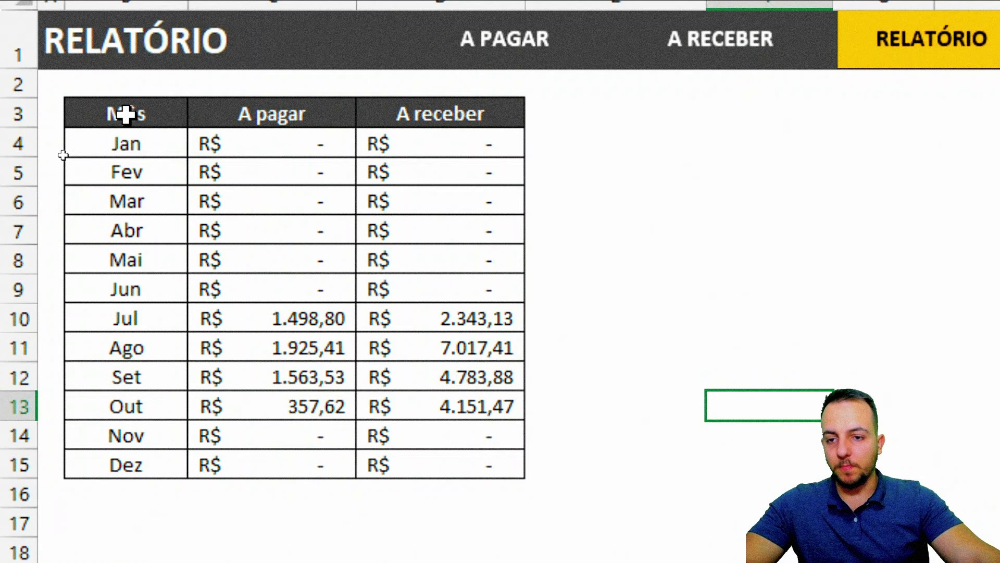
Insert a clustered column chart of the Mês and A pagar columns (B3:C15) beside the table
left_click_drag(126, 114, 250, 468)
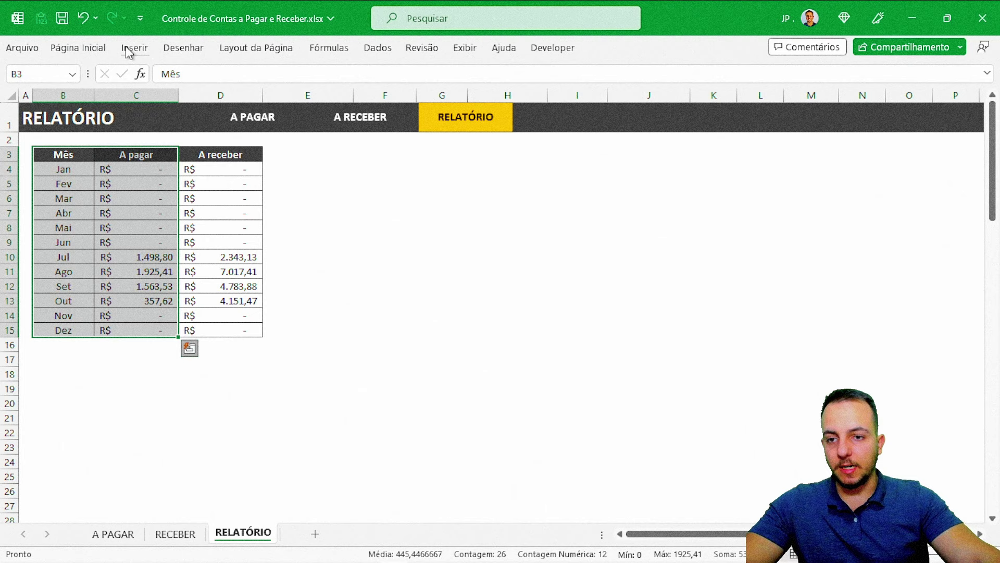
left_click(134, 47)
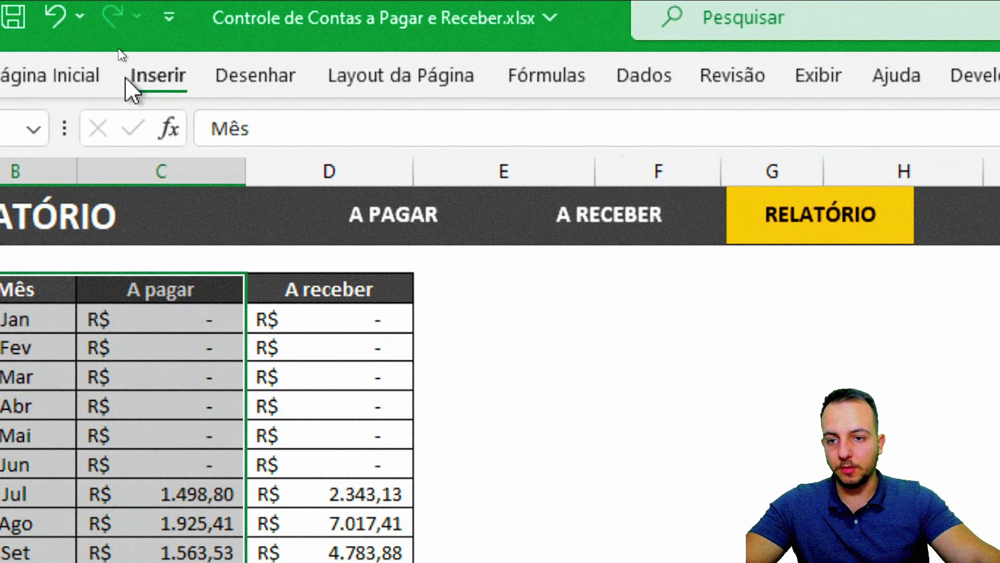
left_click(510, 121)
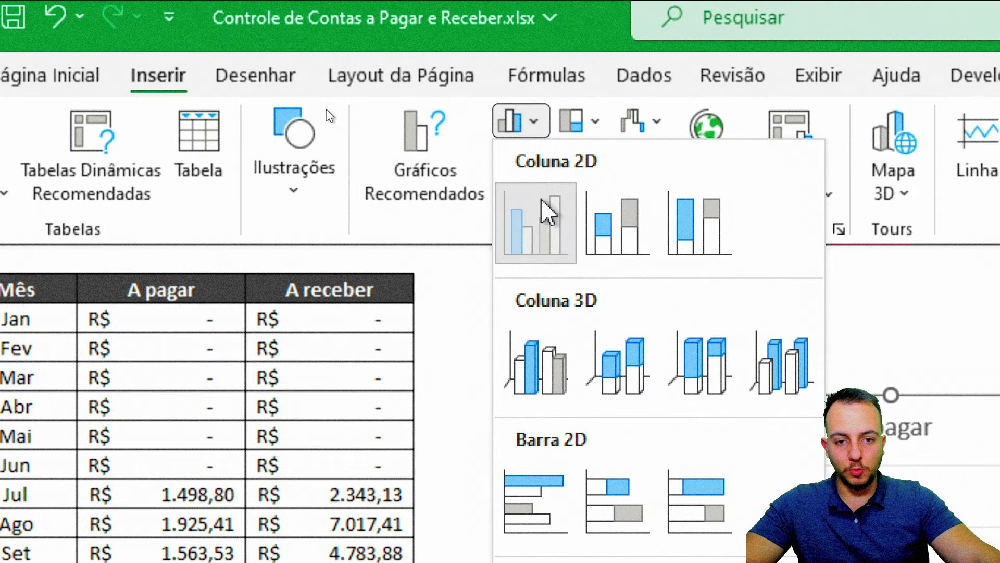
left_click(542, 209)
left_click_drag(424, 223, 393, 155)
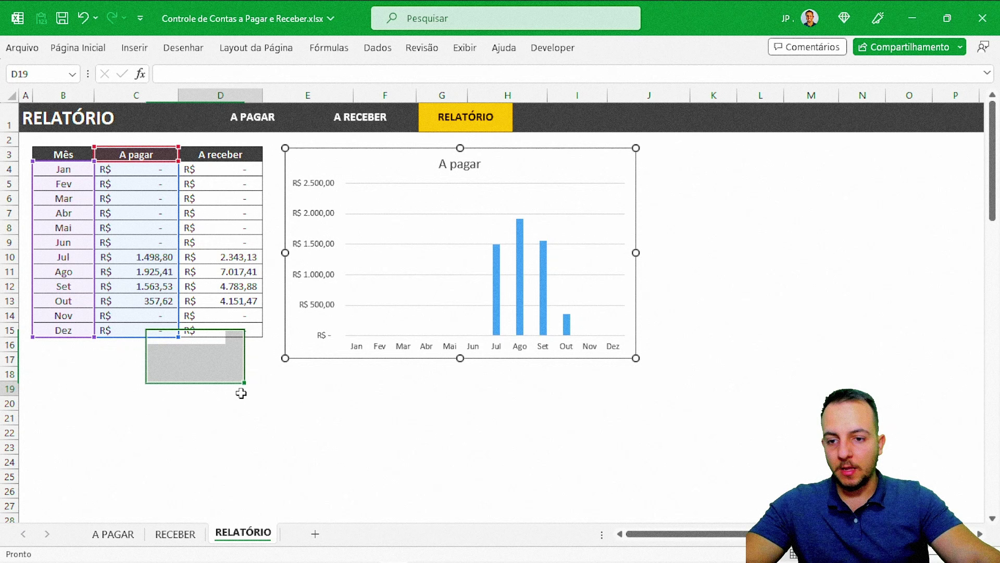
Widen the chart toward column P, align it with table rows 3–15, and delete its title
left_click(221, 388)
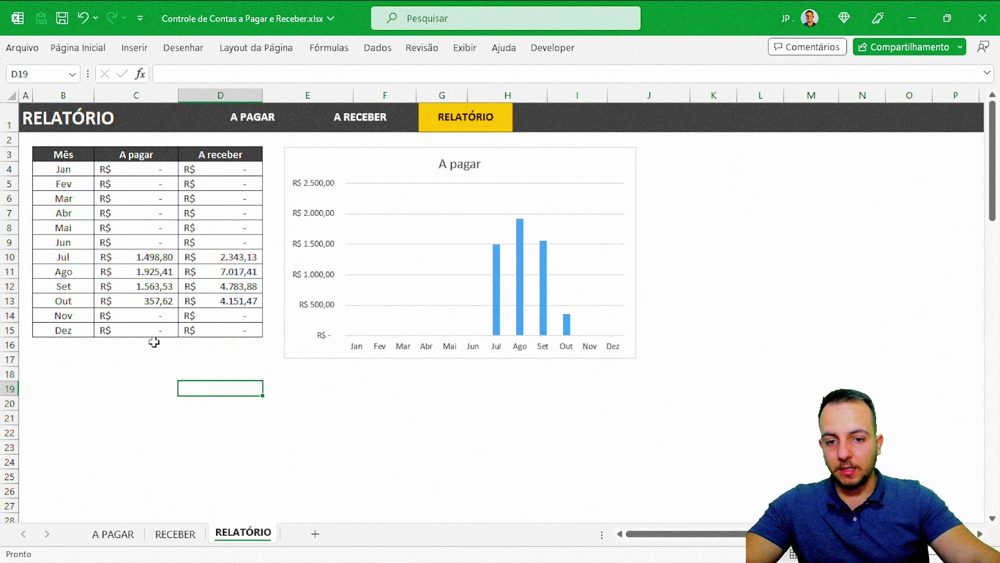
mouse_move(15, 151)
left_mouse_down()
mouse_move(20, 331)
mouse_move(3, 334)
left_mouse_up()
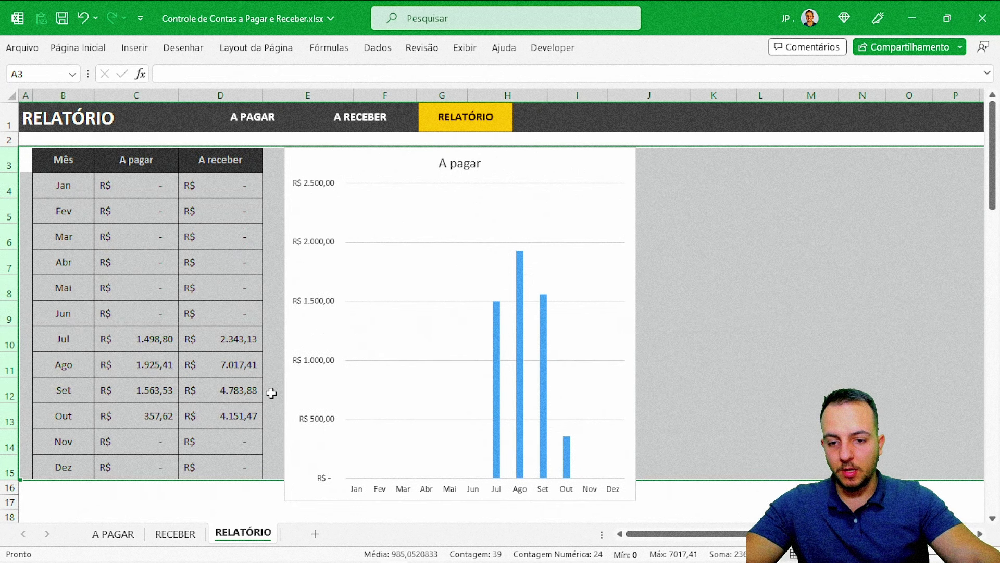
left_click(271, 393)
left_click(318, 501)
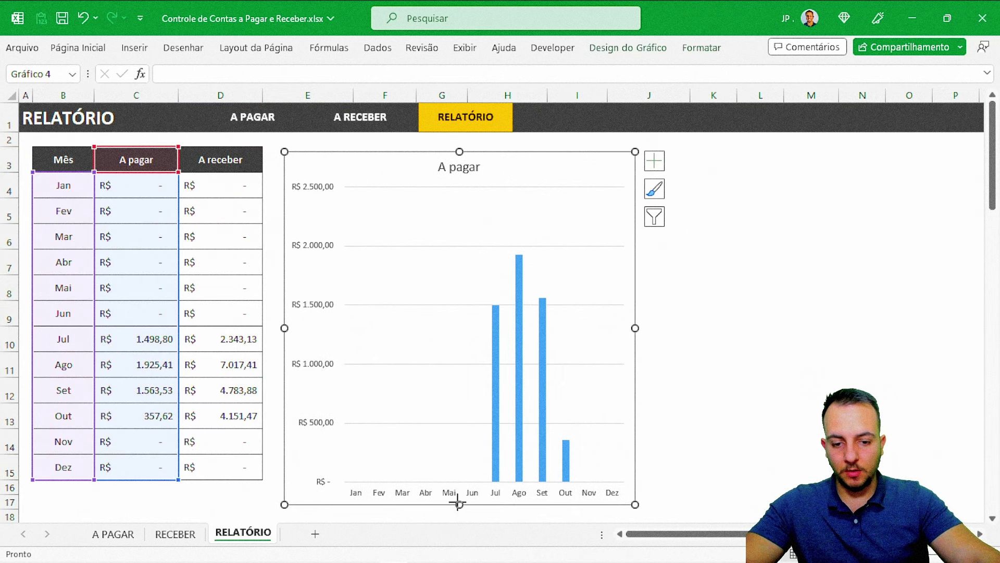
left_click_drag(459, 504, 458, 300)
left_click_drag(635, 223, 943, 219)
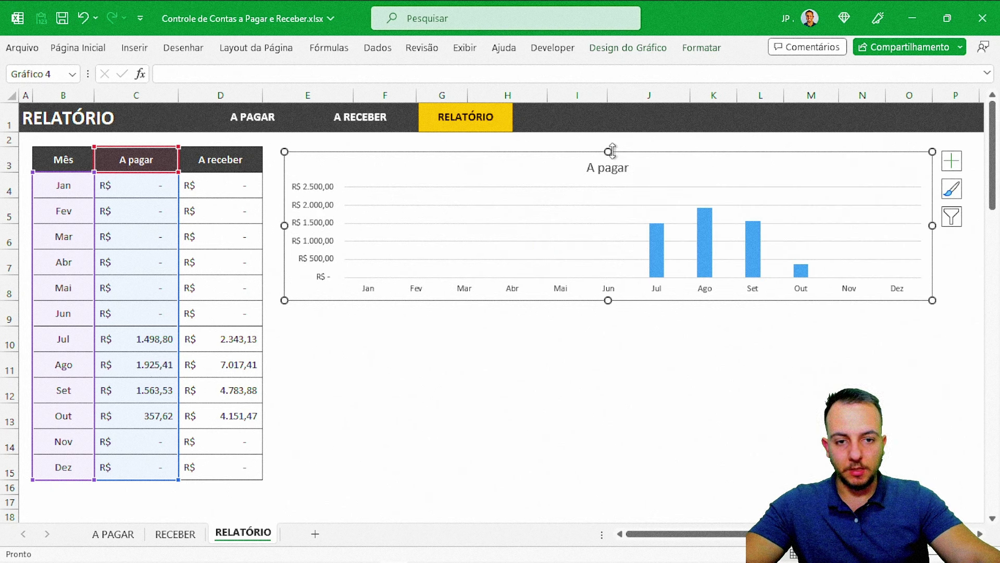
left_click_drag(611, 151, 612, 147)
left_click_drag(607, 300, 604, 327)
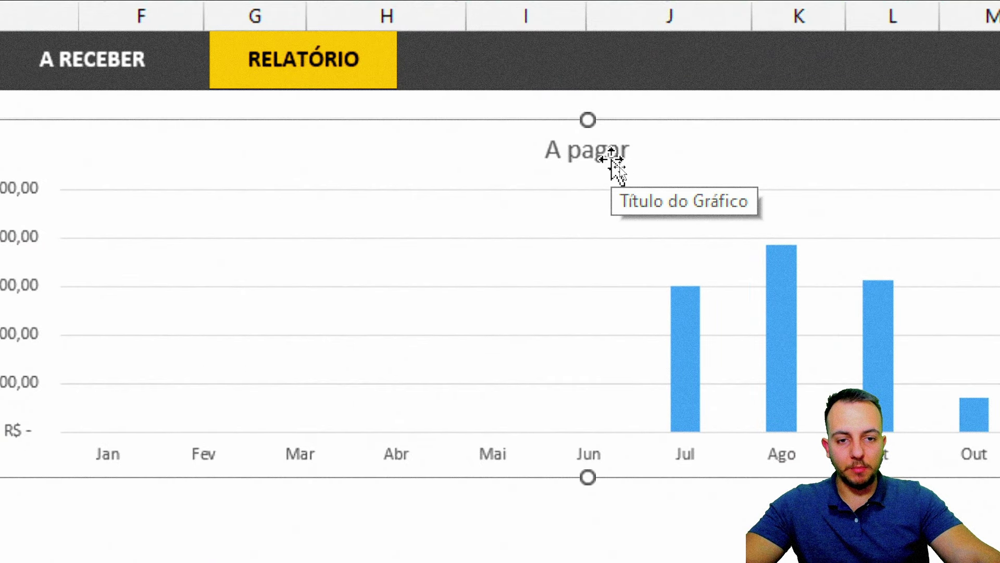
left_click(616, 164)
key("Delete")
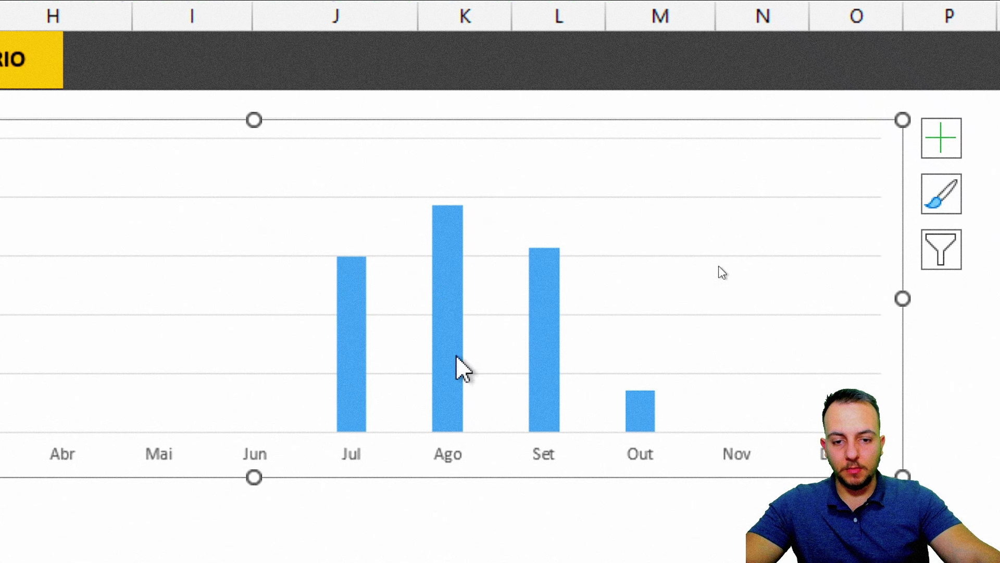
Fill the A pagar data series columns with an orange preset gradient and close the formatting pane
double_click(440, 297)
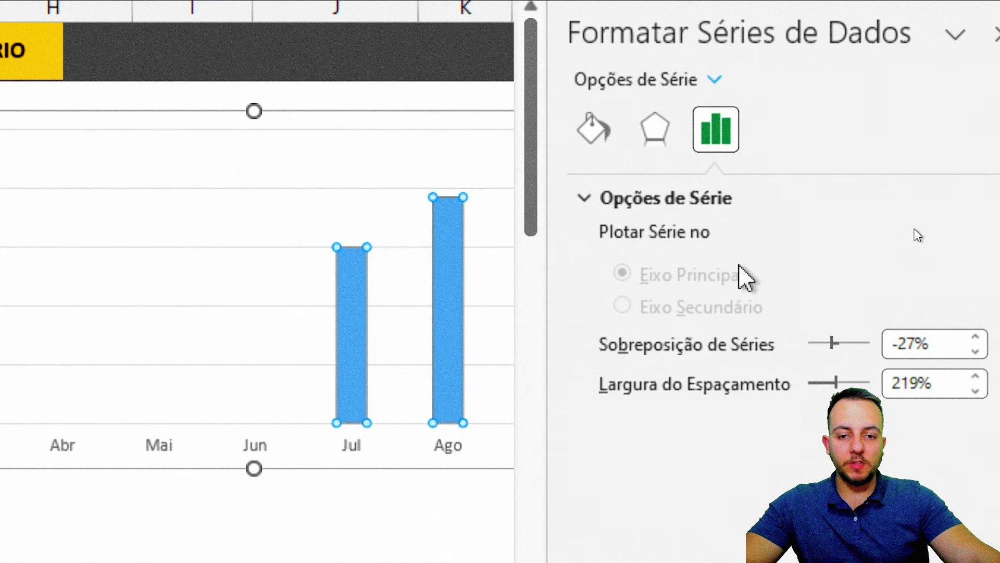
left_click(567, 135)
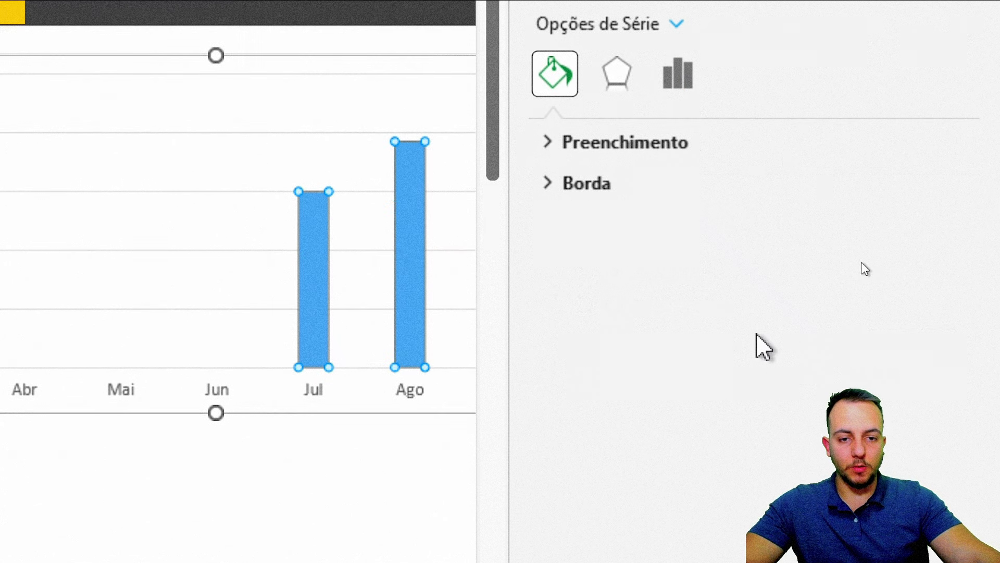
left_click(661, 152)
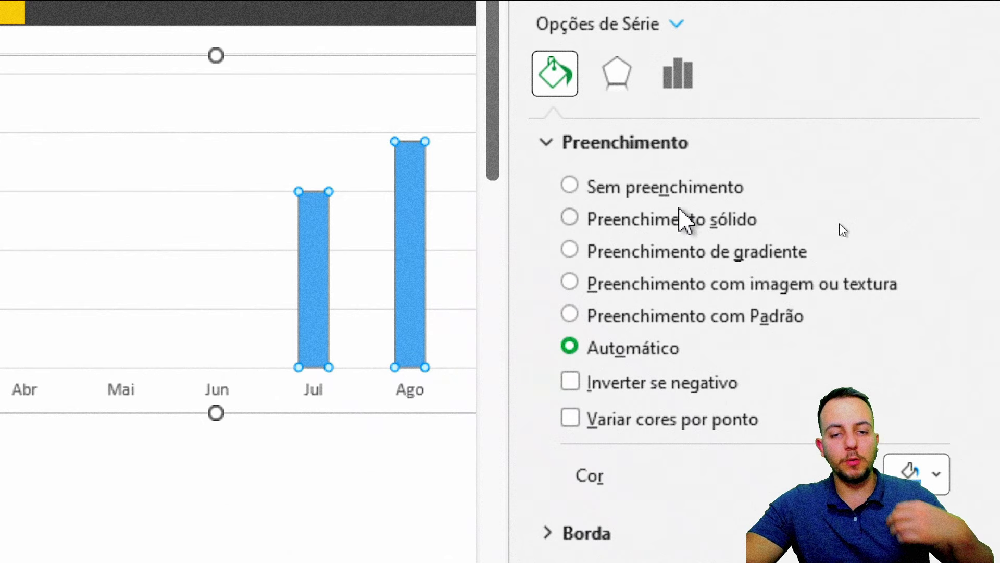
left_click(683, 253)
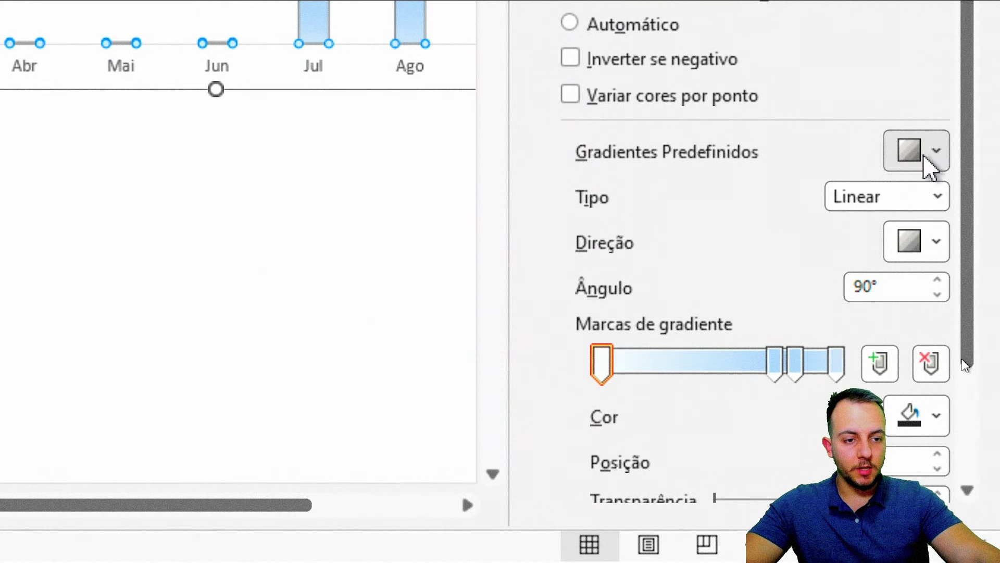
left_click(926, 152)
left_click(718, 265)
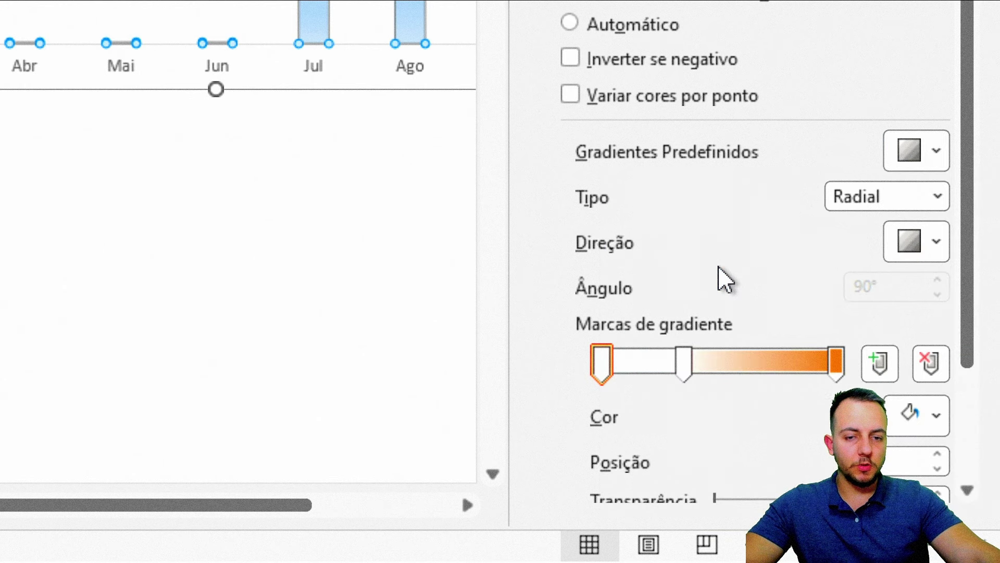
left_click(927, 223)
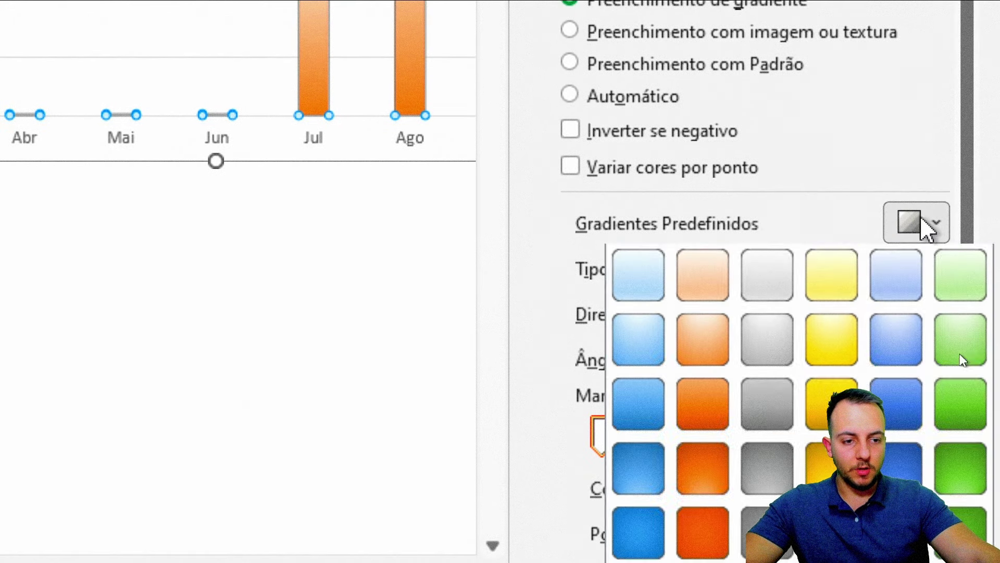
left_click(702, 400)
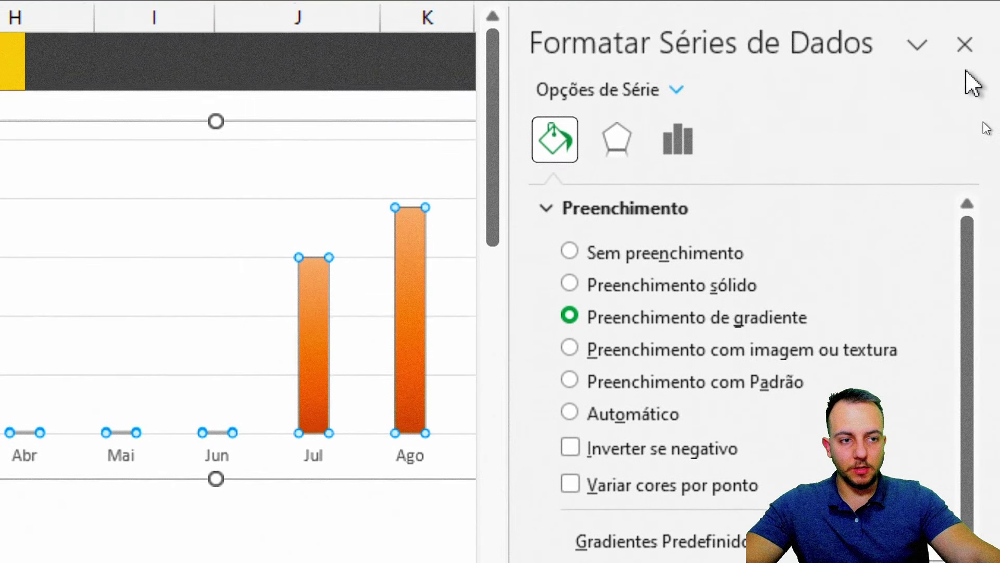
left_click(964, 42)
left_click(648, 415)
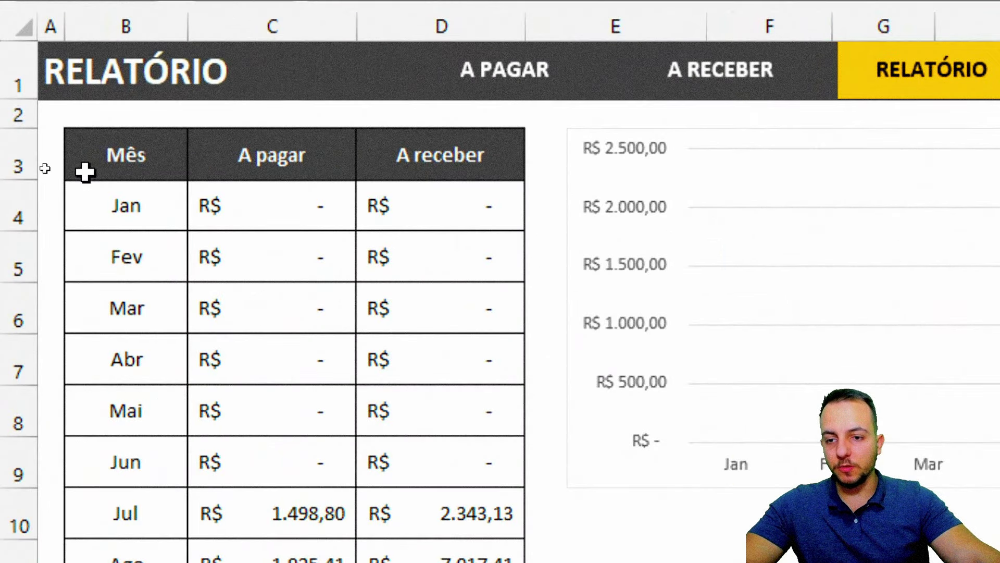
Insert a clustered column chart of months B3:B15 with A receber values D3:D15
left_click_drag(35, 164, 60, 465)
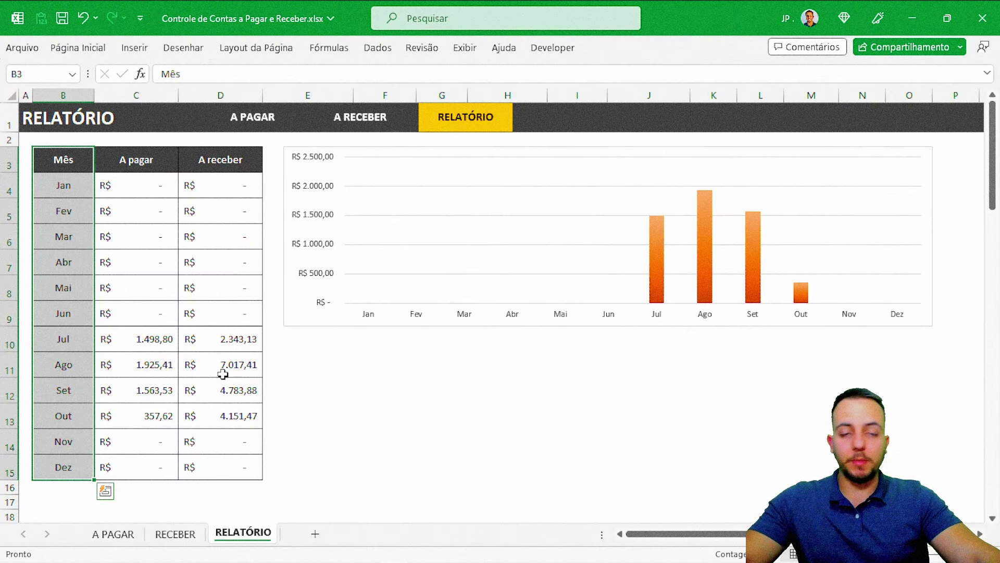
left_click_drag(230, 167, 226, 463)
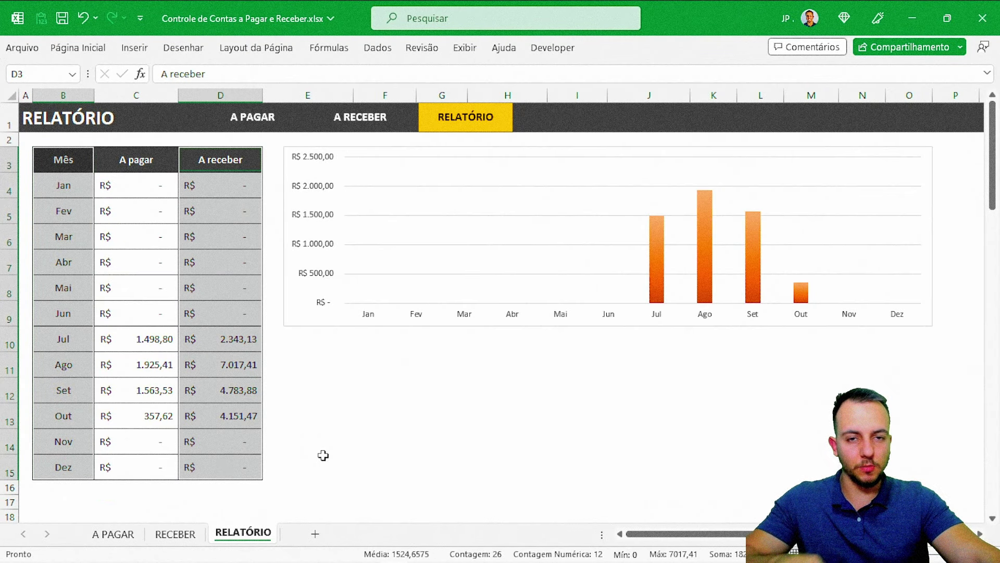
left_click(134, 47)
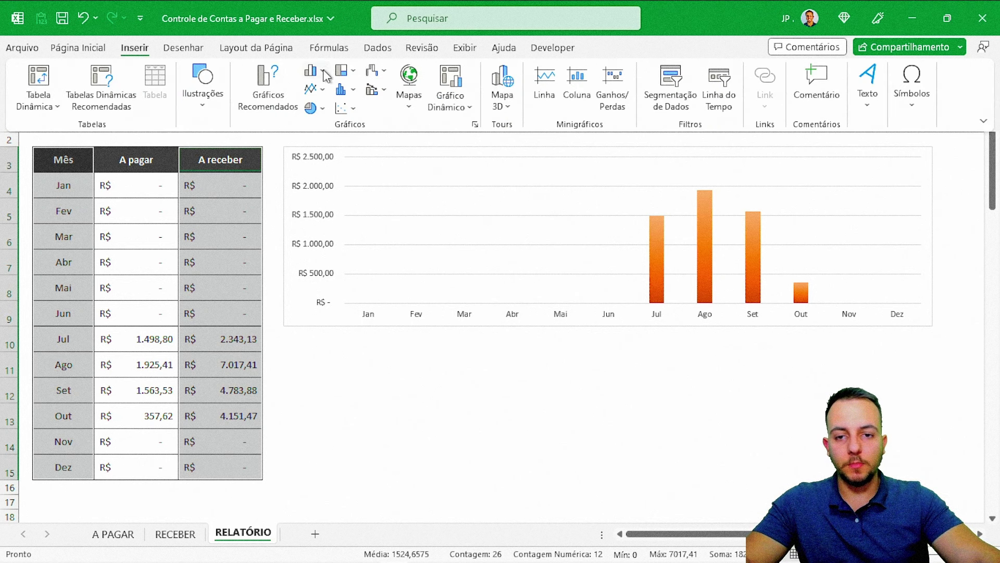
left_click(313, 77)
left_click(321, 97)
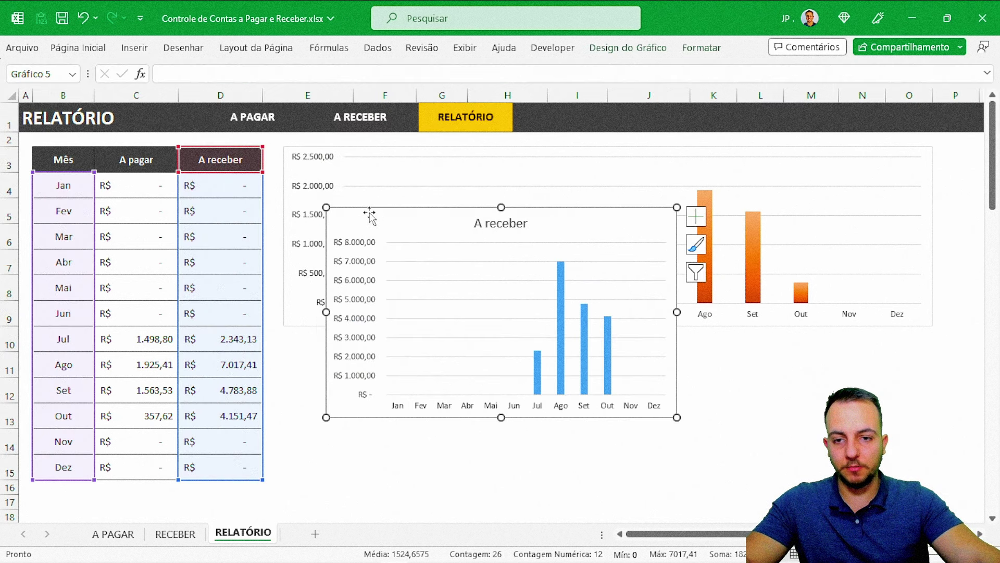
Place the A receber chart under the orange chart at matching width, and delete its title
left_click_drag(369, 214, 328, 299)
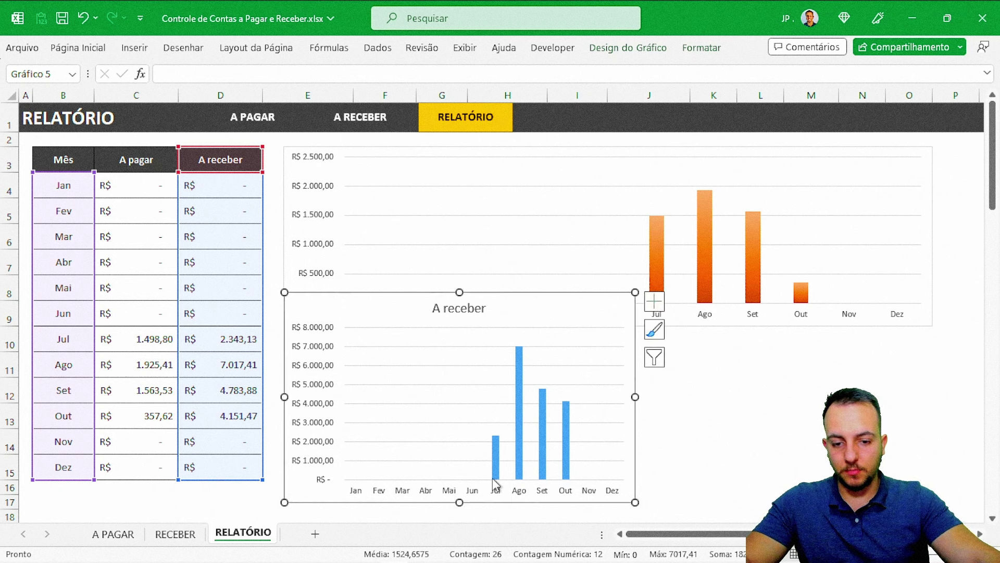
left_click_drag(458, 501, 459, 479)
left_click_drag(635, 385, 932, 386)
mouse_move(607, 292)
left_mouse_down()
mouse_move(584, 349)
mouse_move(643, 317)
left_mouse_up()
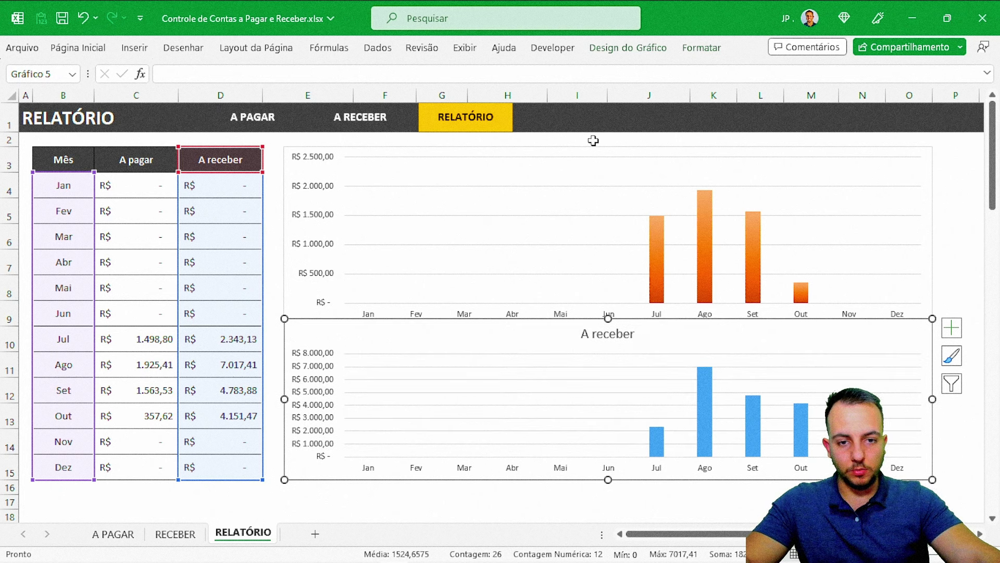
left_click(571, 151)
left_click_drag(608, 325, 608, 308)
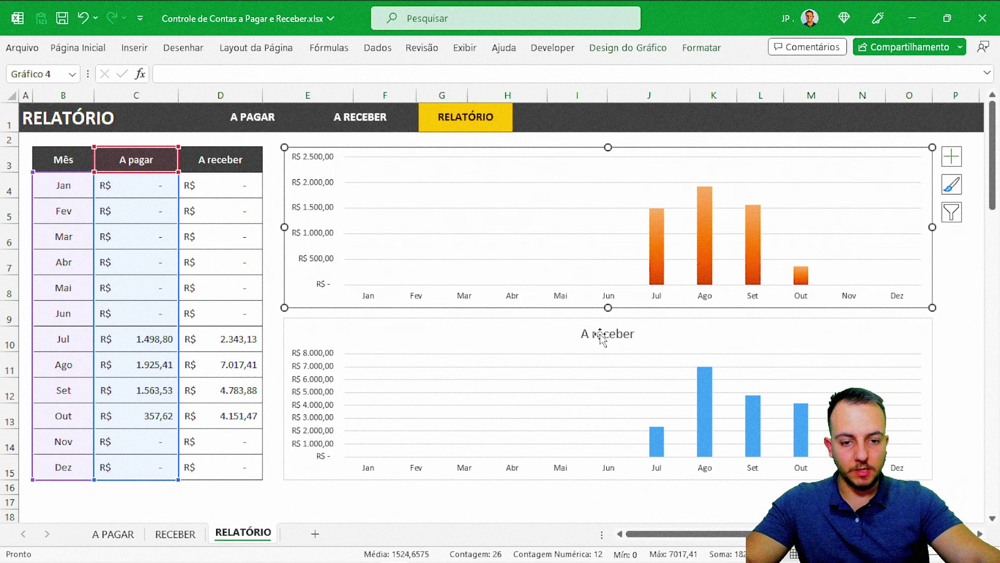
left_click(602, 334)
key("Delete")
key("Escape")
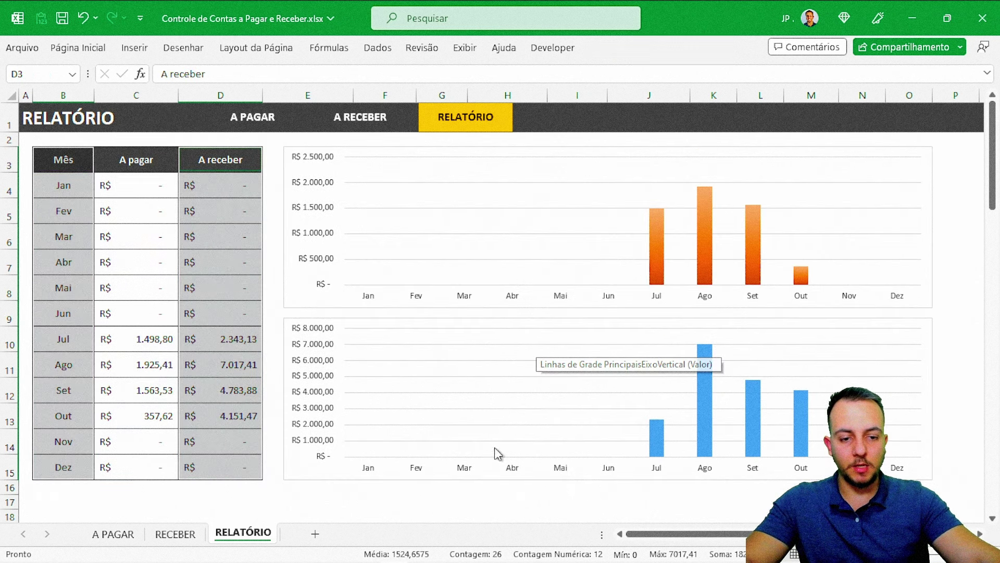
left_click(545, 501)
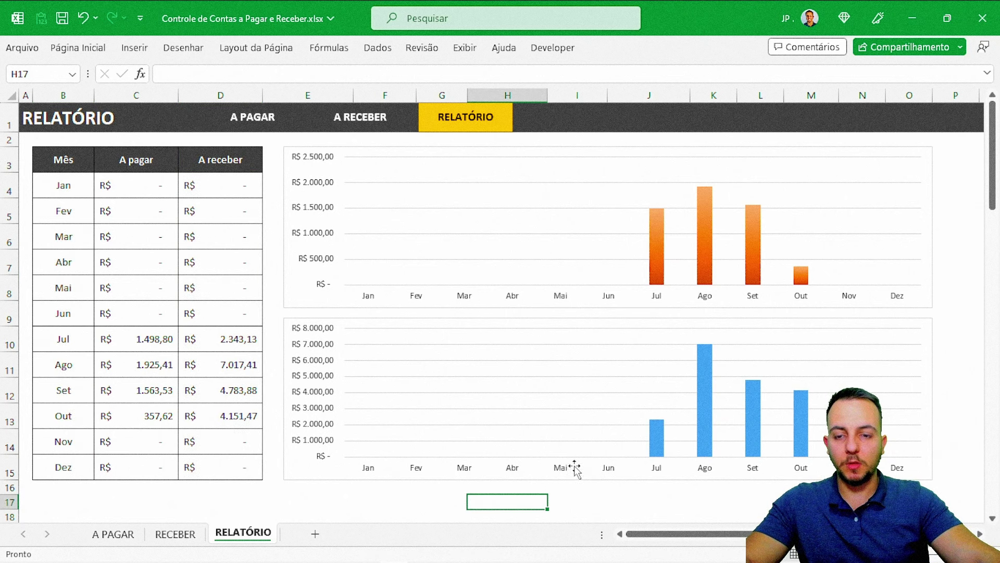
Fill the blue A receber series columns with a green preset gradient and close the formatting pane
double_click(657, 448)
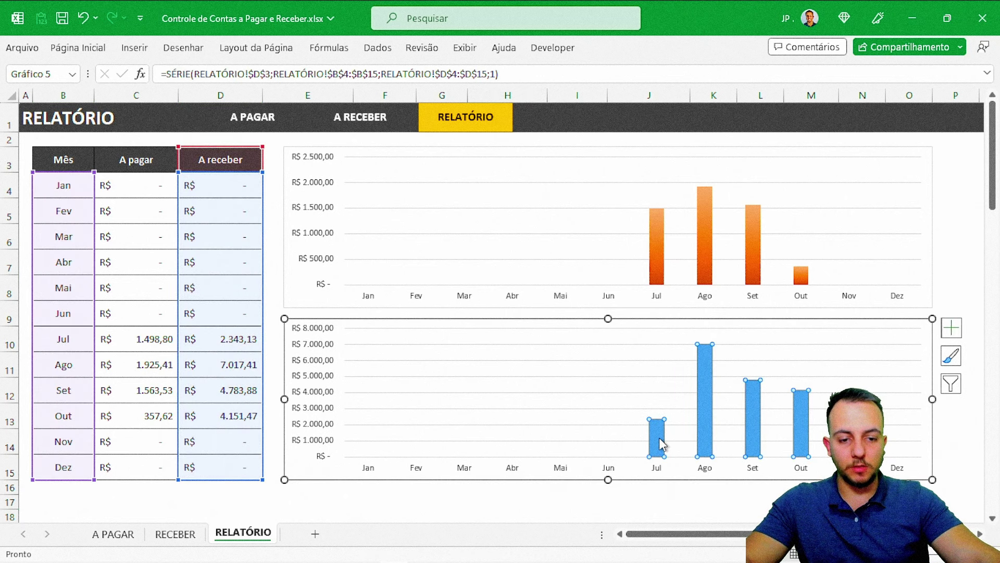
left_click(777, 155)
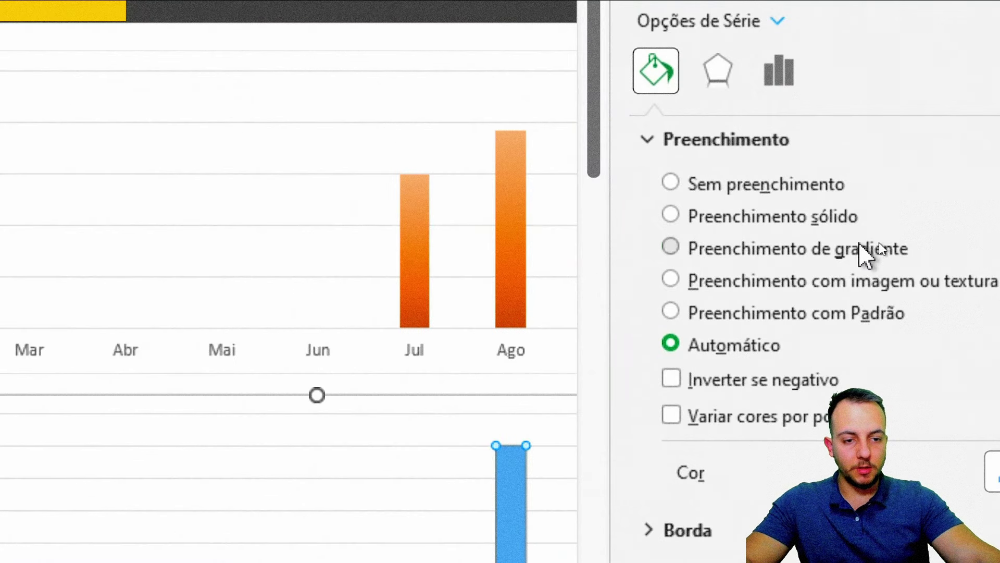
left_click(879, 245)
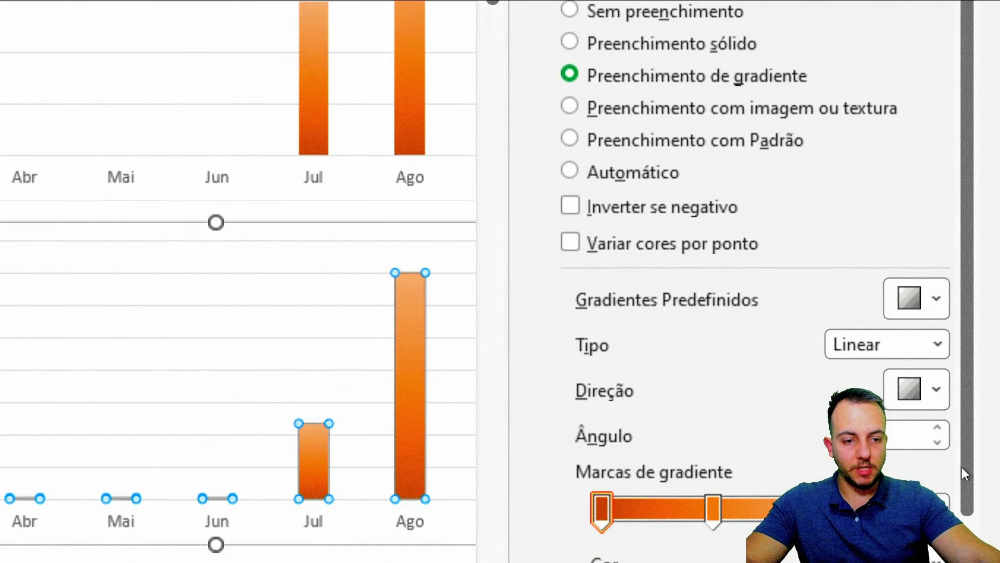
left_click(950, 241)
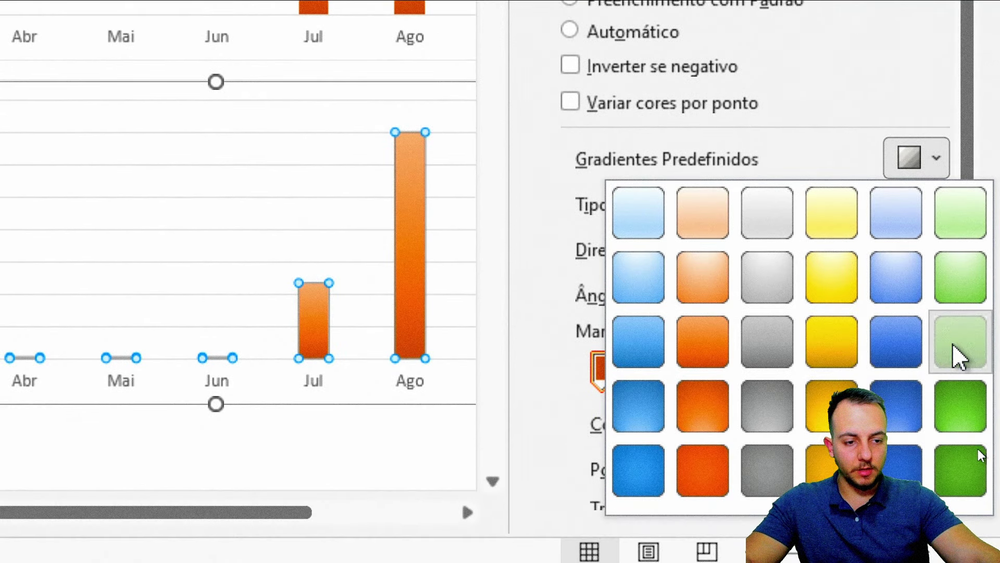
left_click(956, 346)
left_click(975, 94)
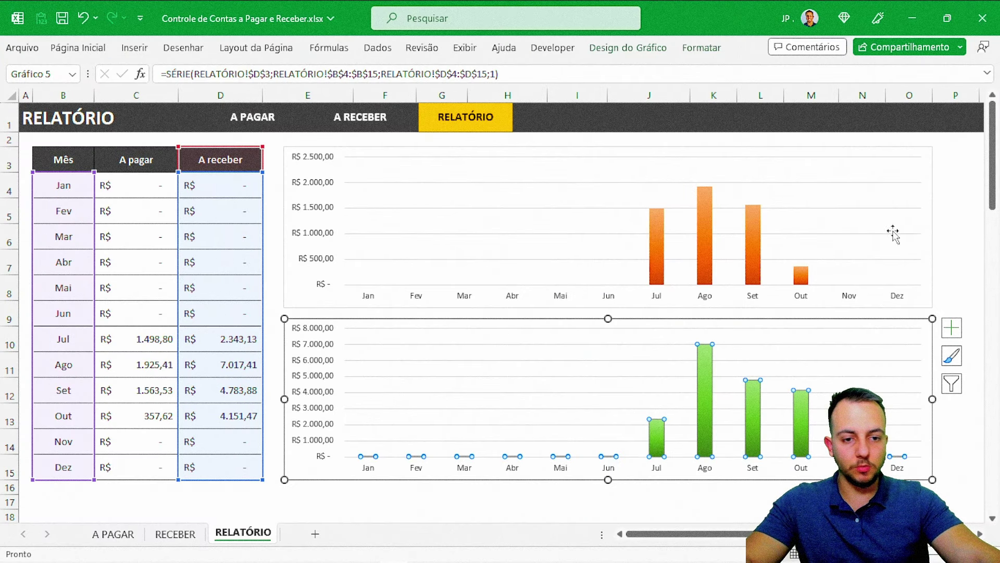
left_click(956, 225)
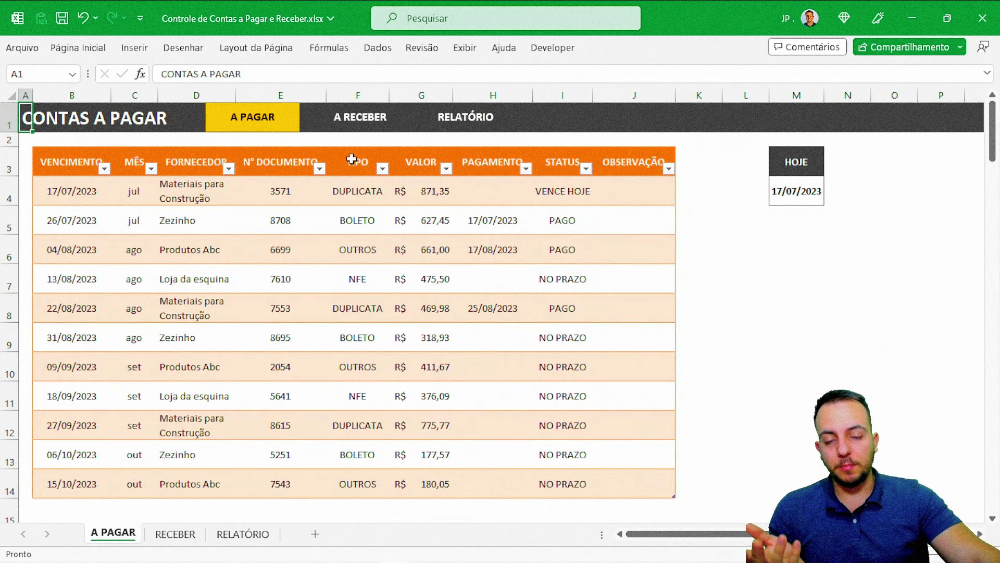
Check the A RECEBER and RELATÓRIO sheets, then view the STATUS formula in A PAGAR cell I4
left_click(364, 119)
left_click(475, 121)
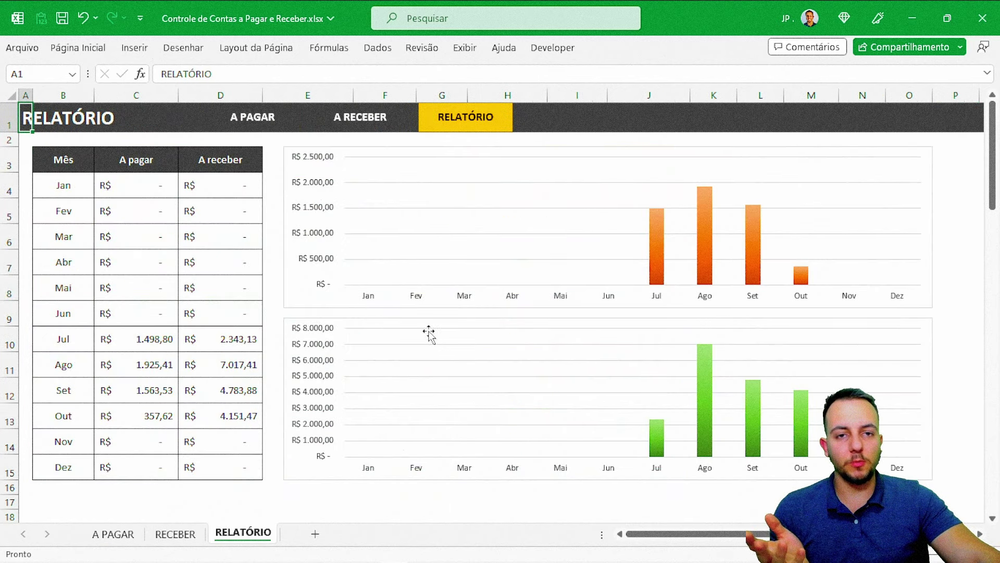
left_click(275, 124)
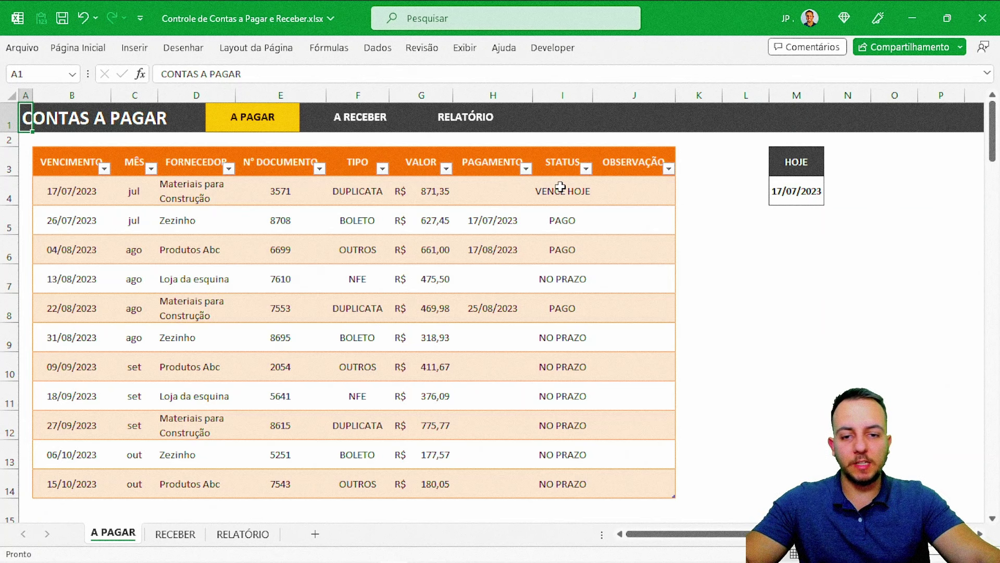
left_click(560, 187)
double_click(560, 187)
key("Escape")
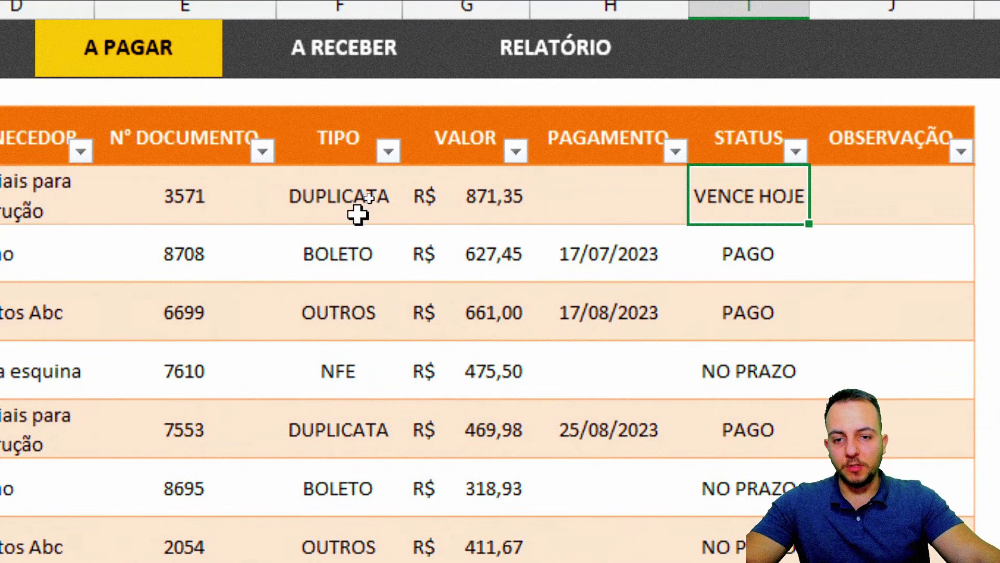
Check the document type dropdown in F4 and the month formula in C4 without changing them
left_click(357, 214)
left_click(414, 209)
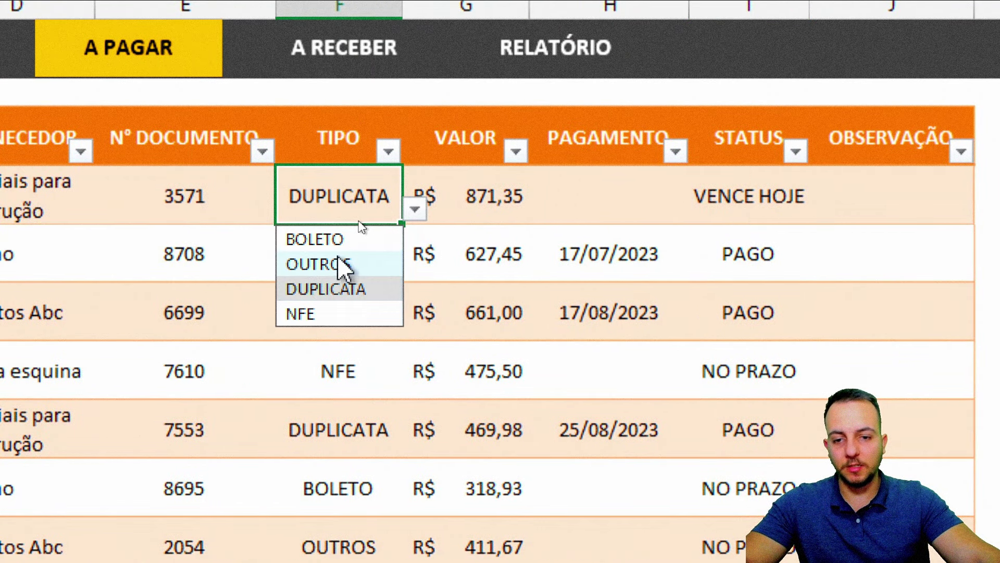
key("Escape")
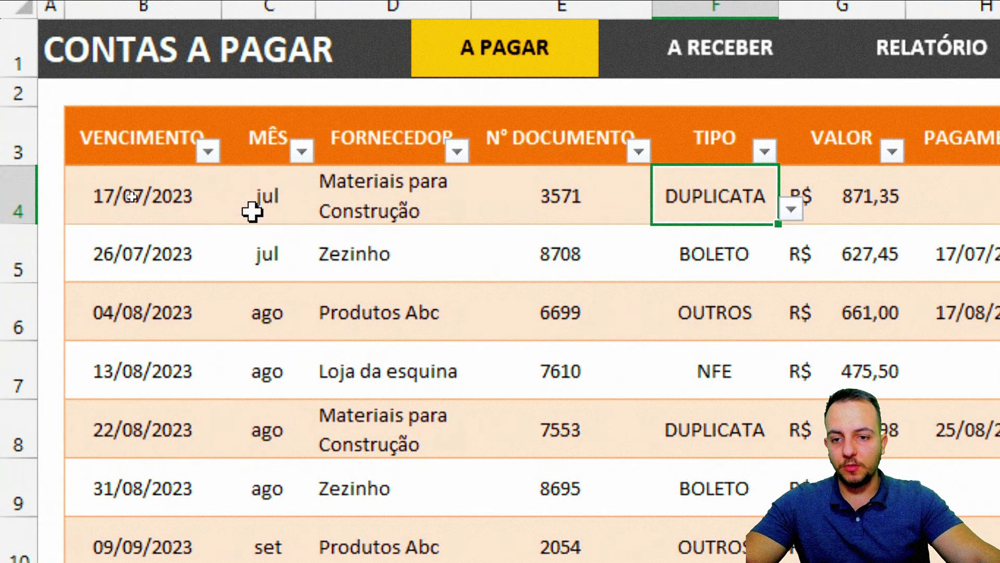
double_click(276, 211)
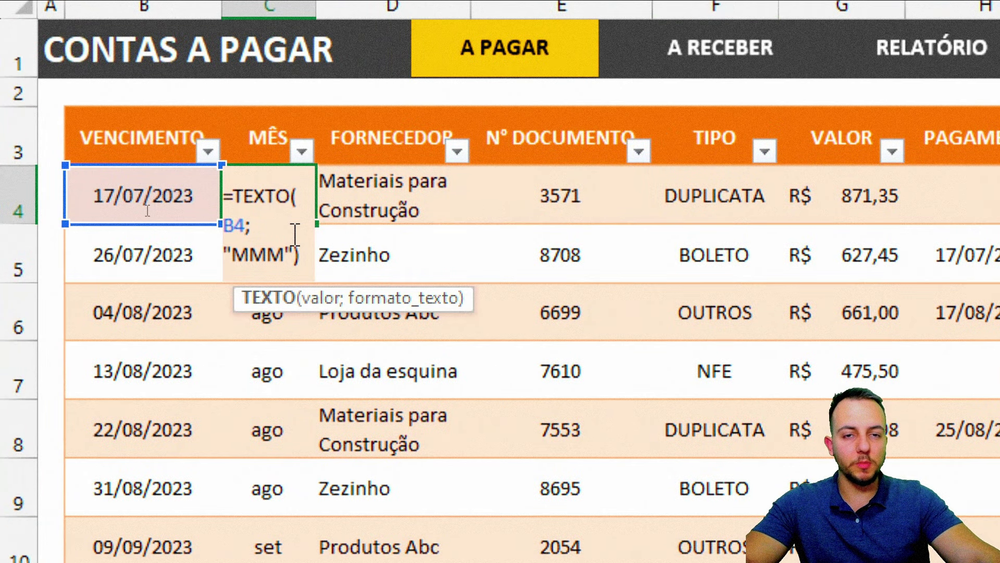
key("Escape")
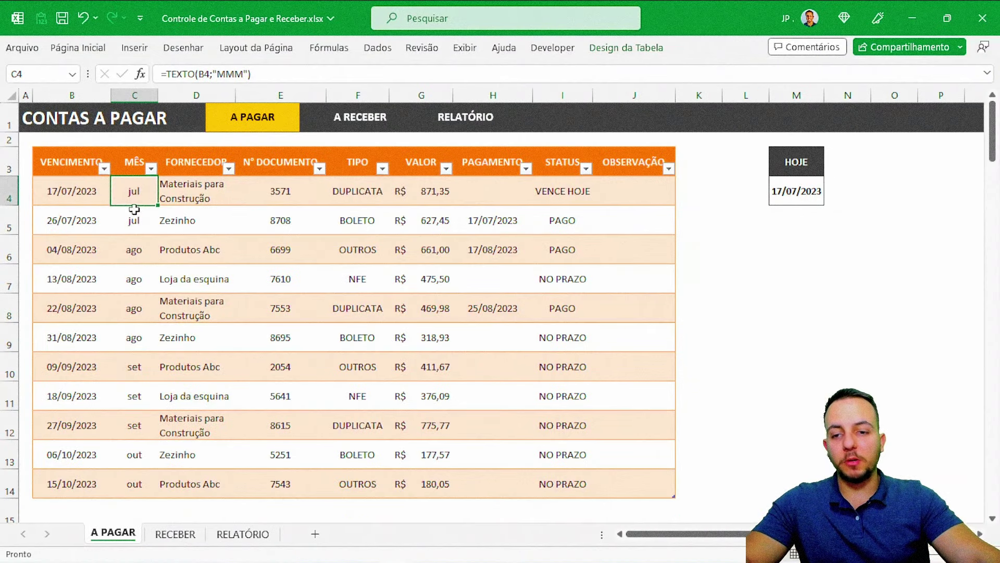
left_click(96, 167)
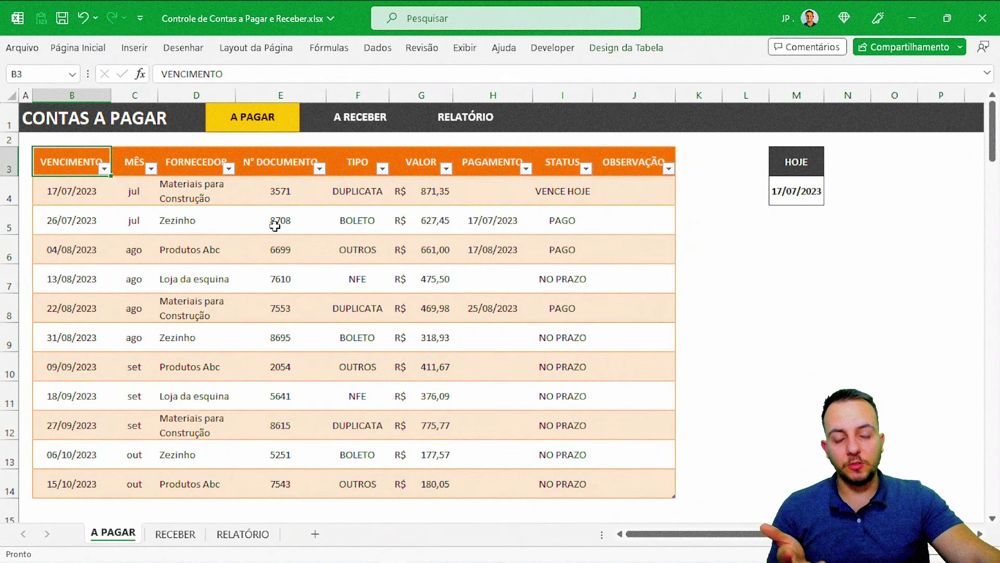
Look over the A RECEBER and RELATÓRIO sheets again and end on the A PAGAR sheet
left_click(347, 120)
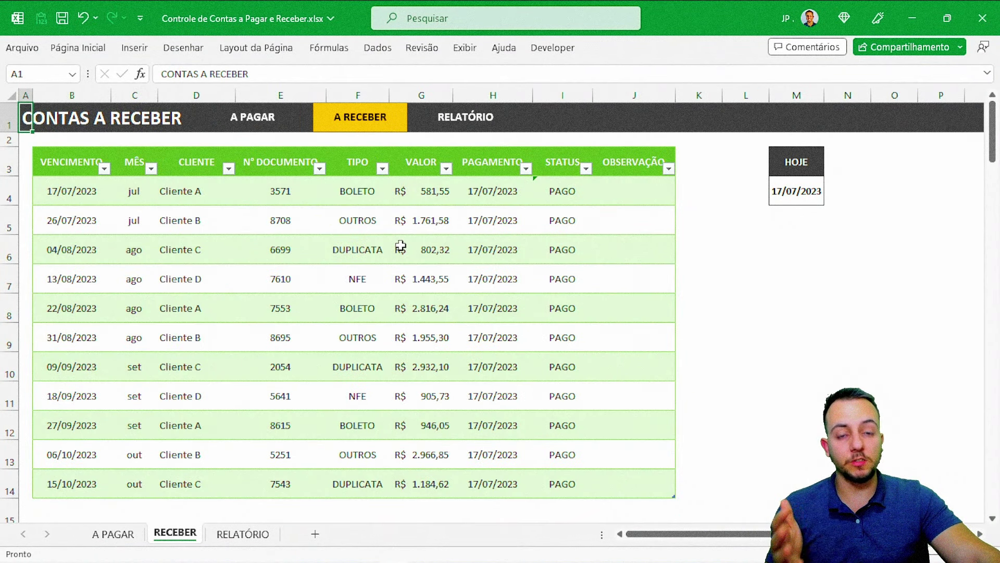
left_click(460, 123)
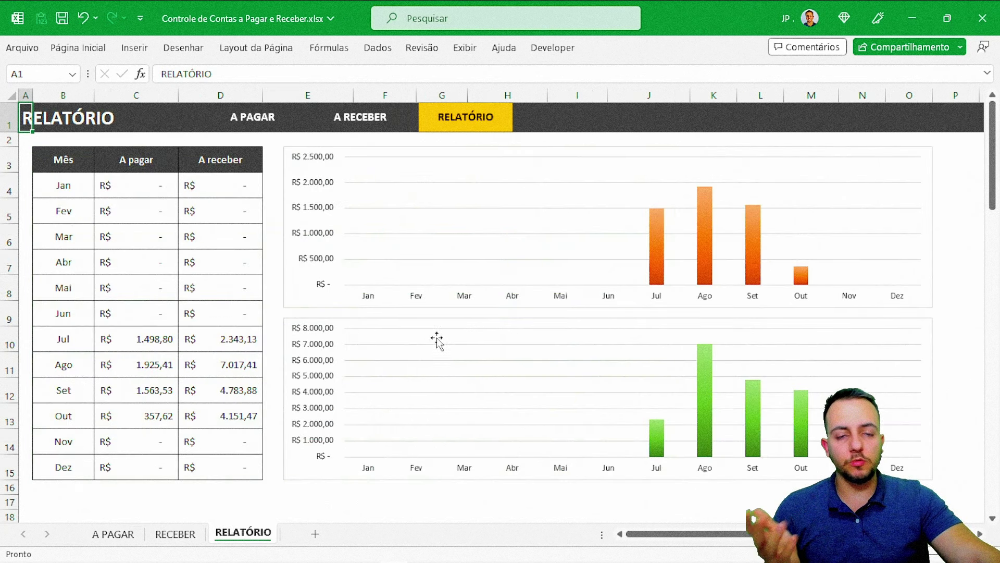
left_click(365, 121)
left_click(272, 119)
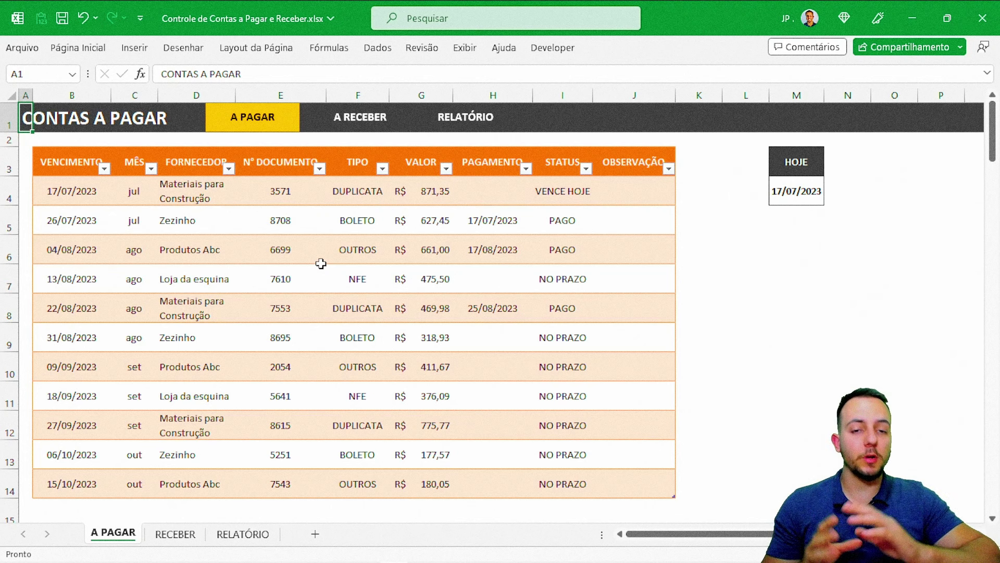